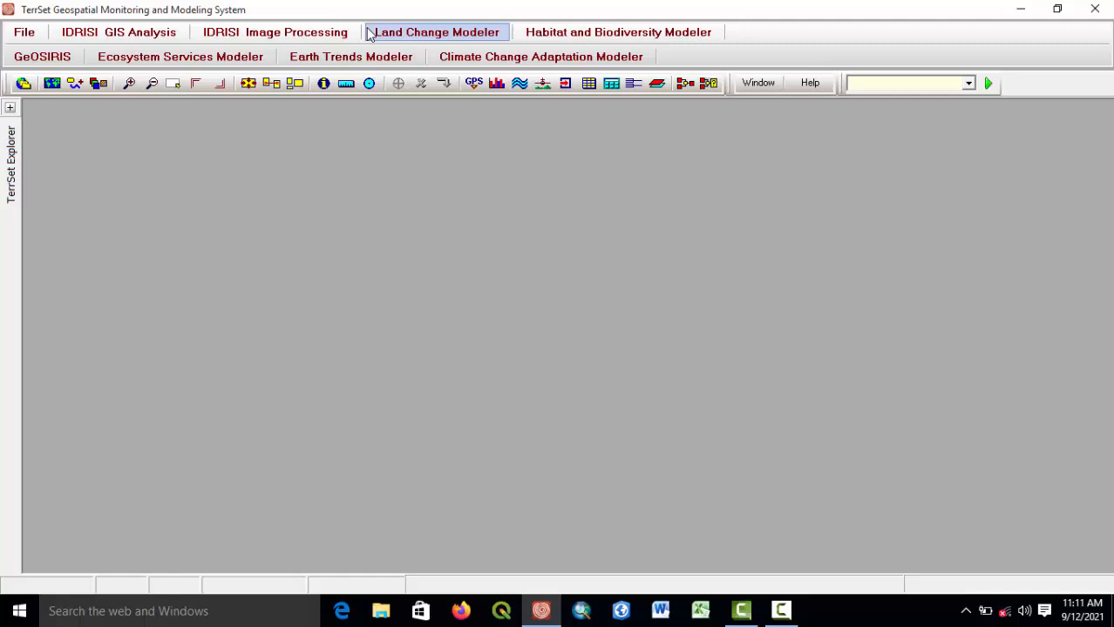
pyautogui.click(781, 616)
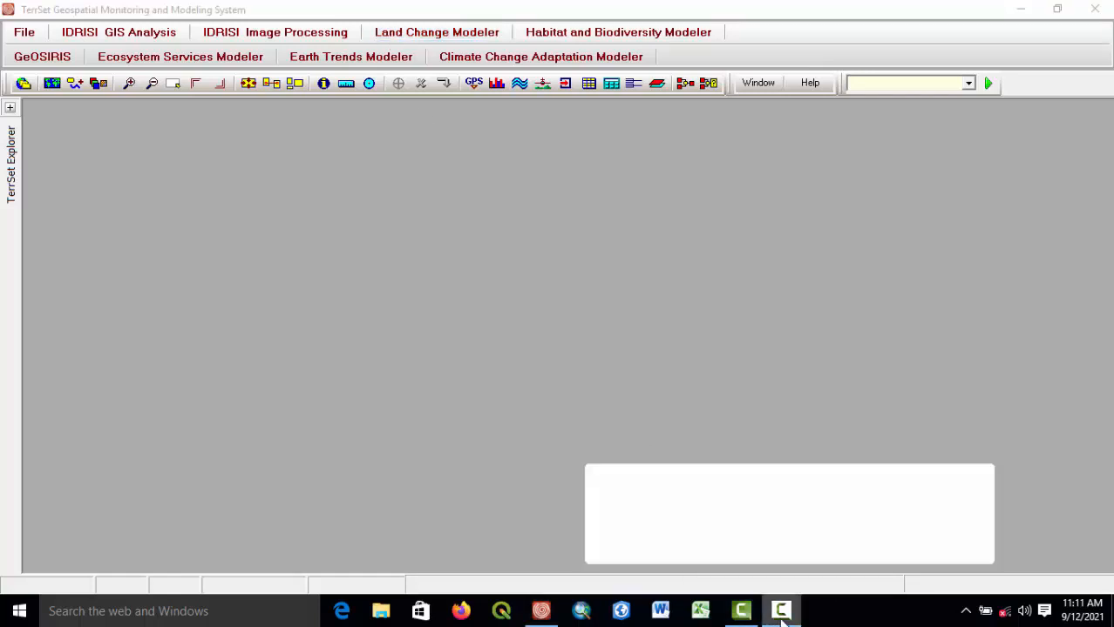
pyautogui.click(1034, 541)
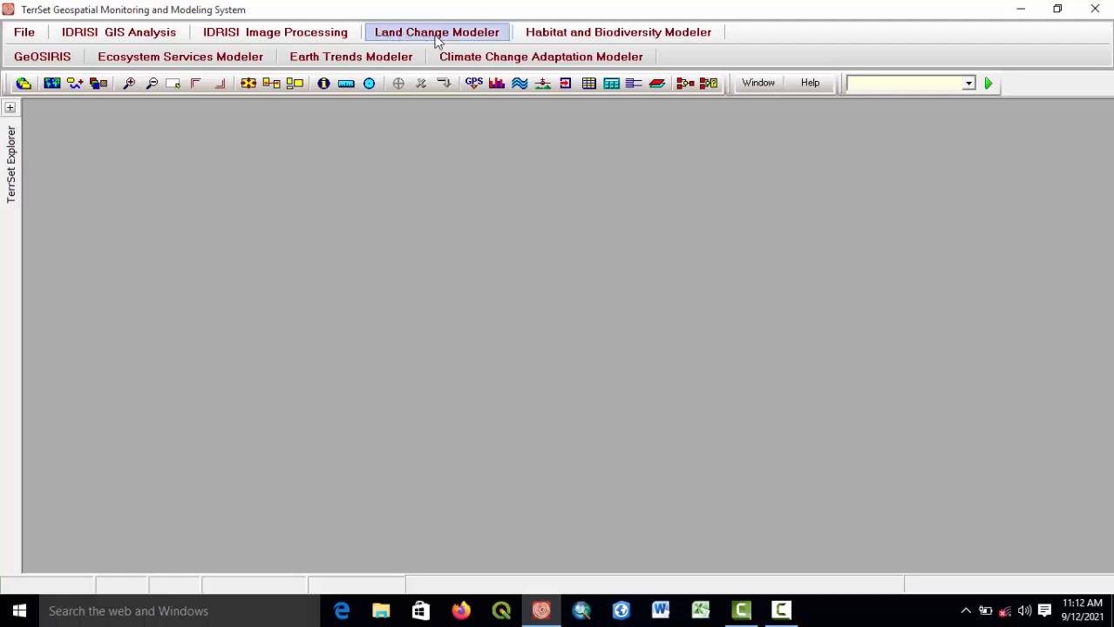
# Browse the Land Change Modeler, IDRISI Image Processing and IDRISI GIS Analysis menus to survey the available tools.
pyautogui.click(401, 35)
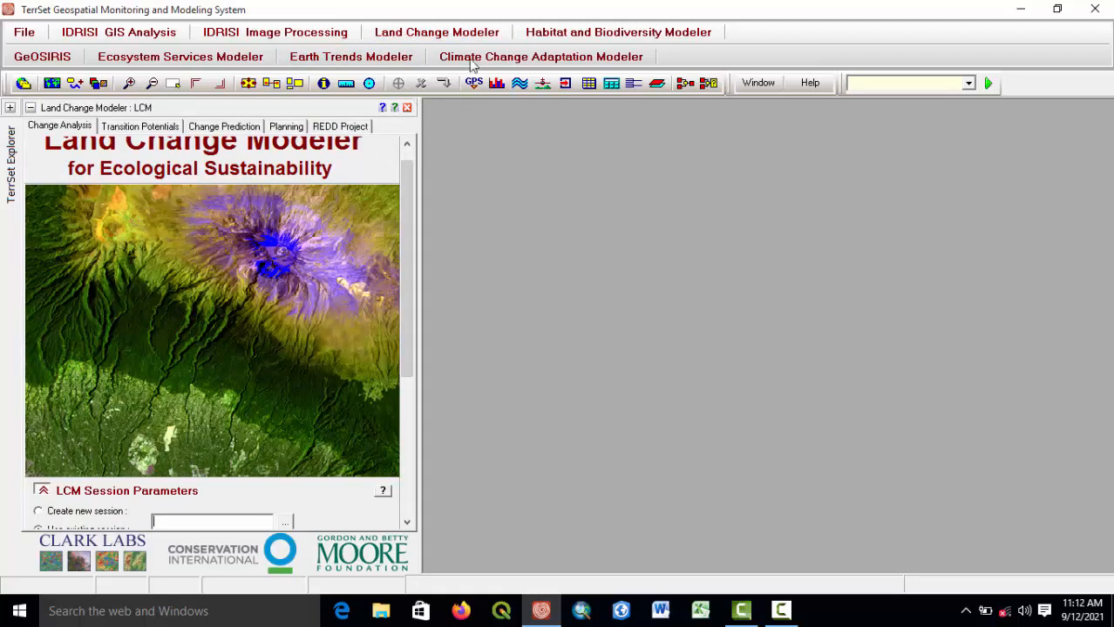
pyautogui.click(407, 108)
pyautogui.click(218, 38)
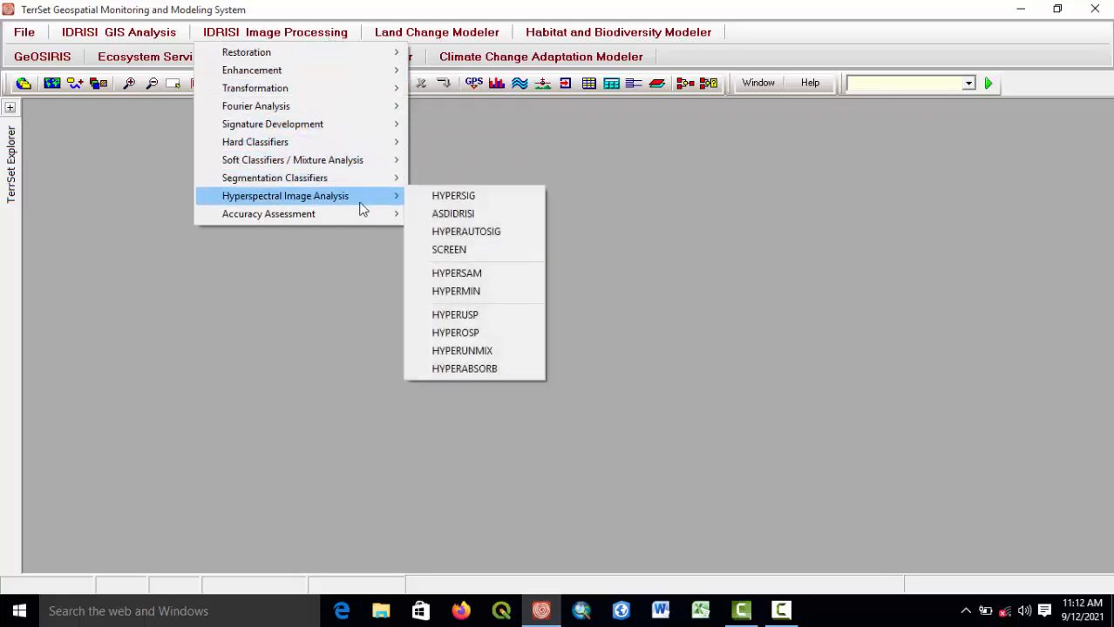
pyautogui.moveTo(287, 113)
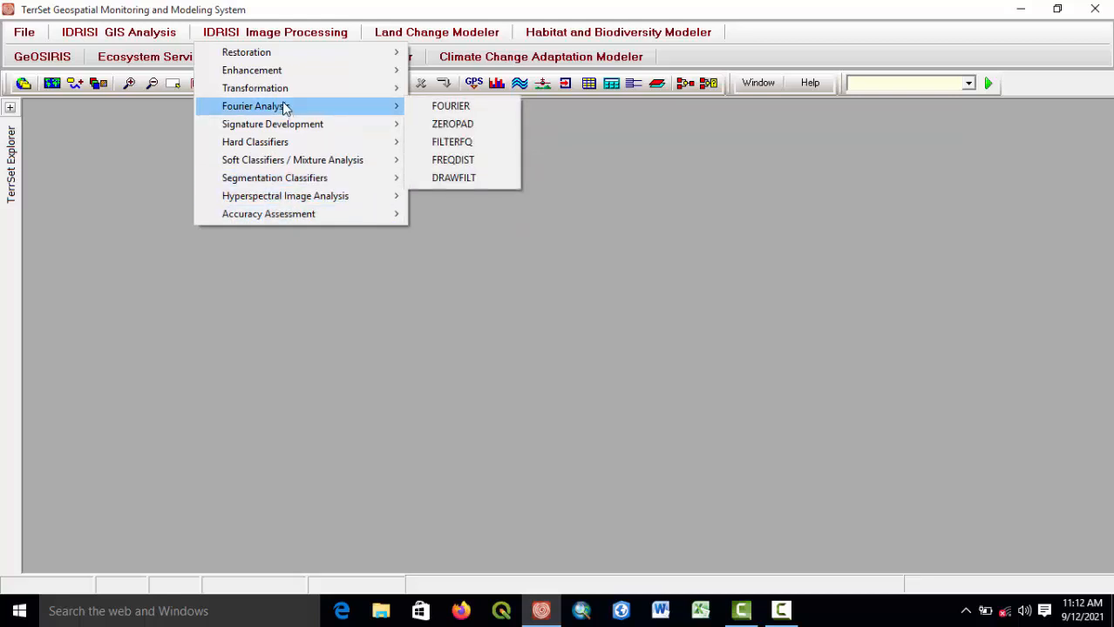
pyautogui.moveTo(281, 94)
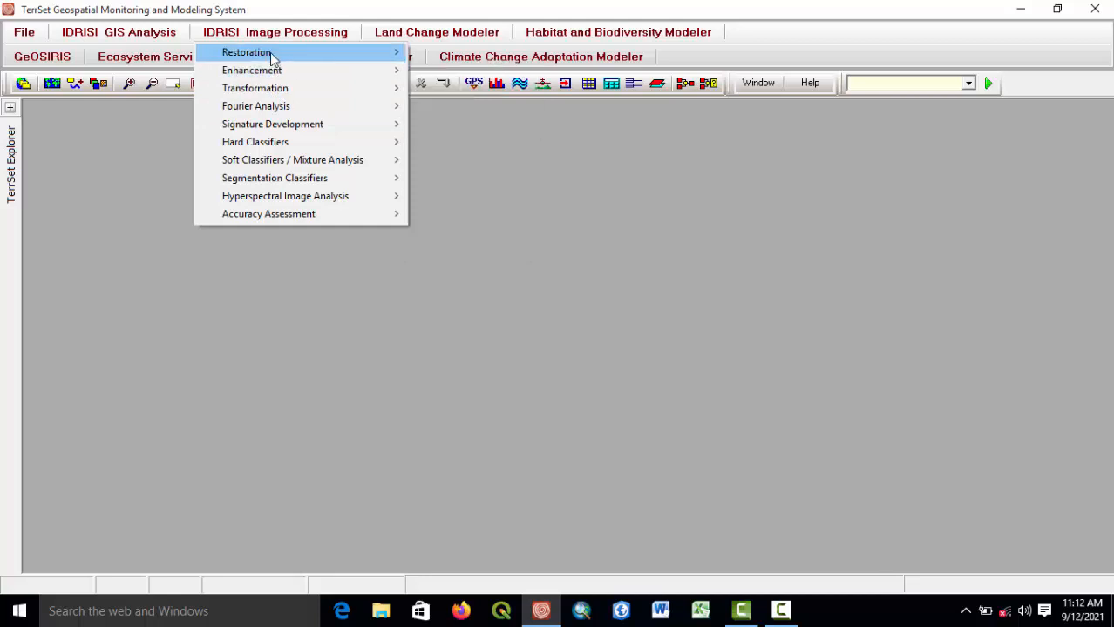
pyautogui.click(153, 66)
pyautogui.click(121, 35)
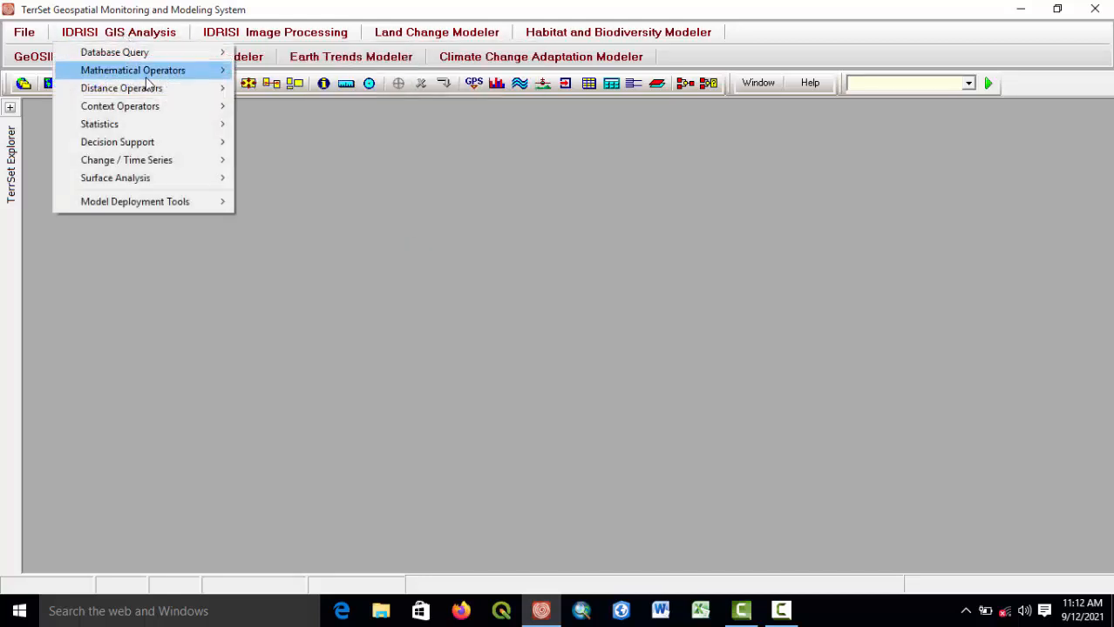
pyautogui.moveTo(150, 91)
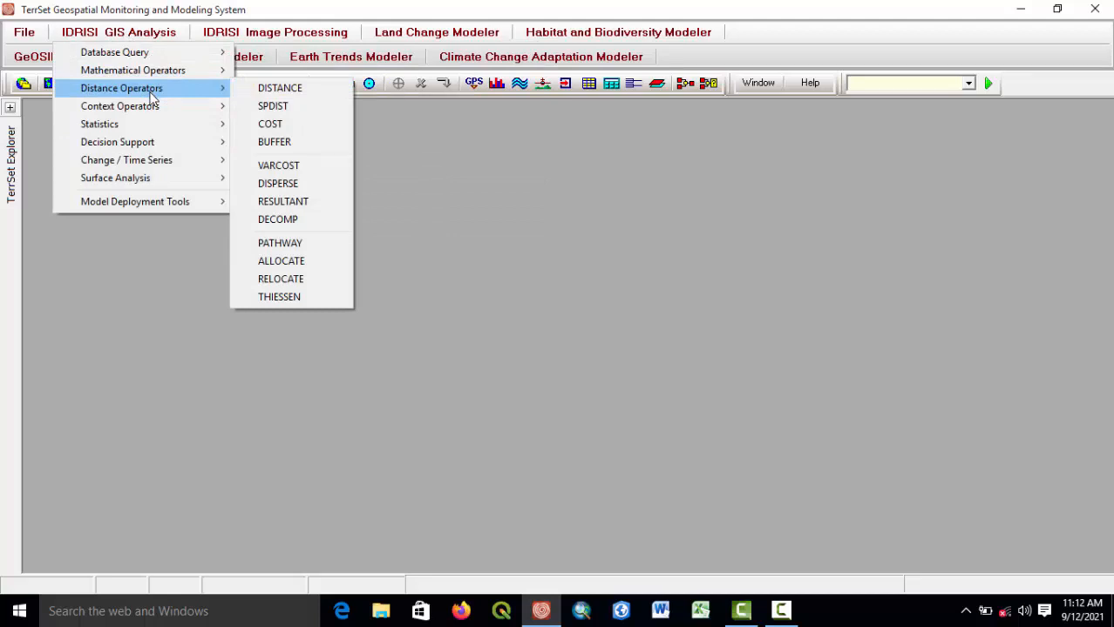
pyautogui.moveTo(150, 161)
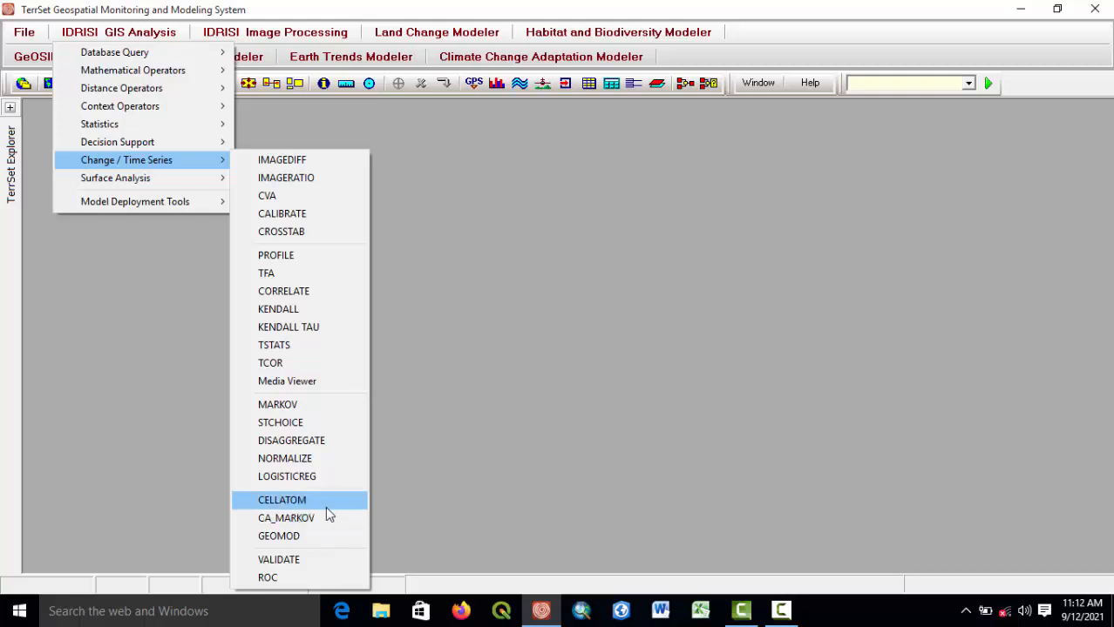
pyautogui.click(412, 343)
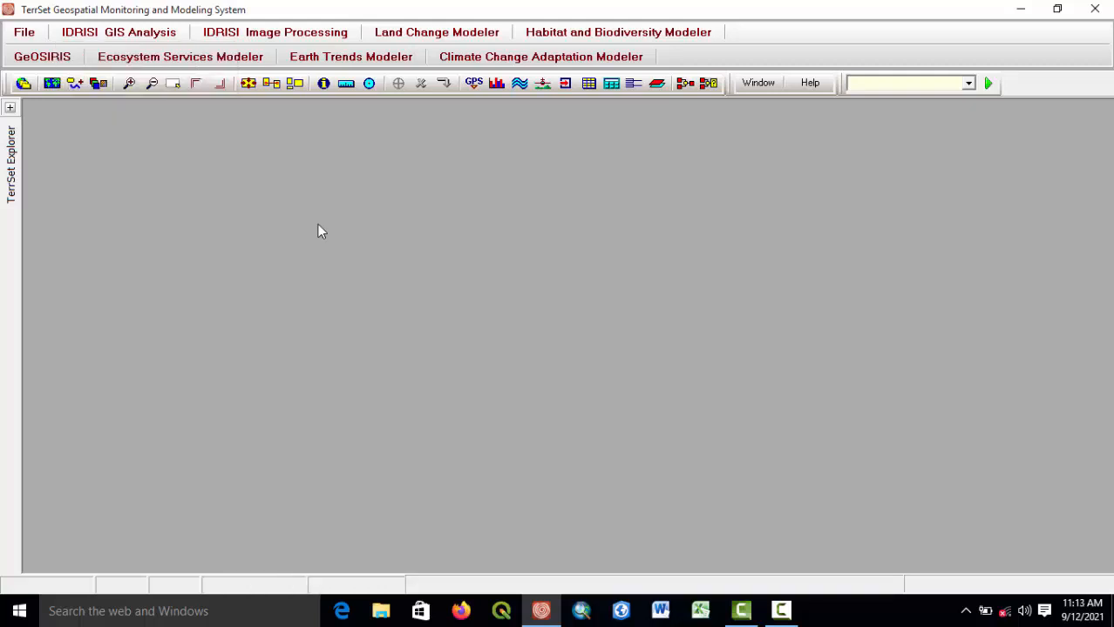
# Open the TerrSet Explorer, collapse the file list, switch to the Projects view and widen the panel.
pyautogui.click(10, 111)
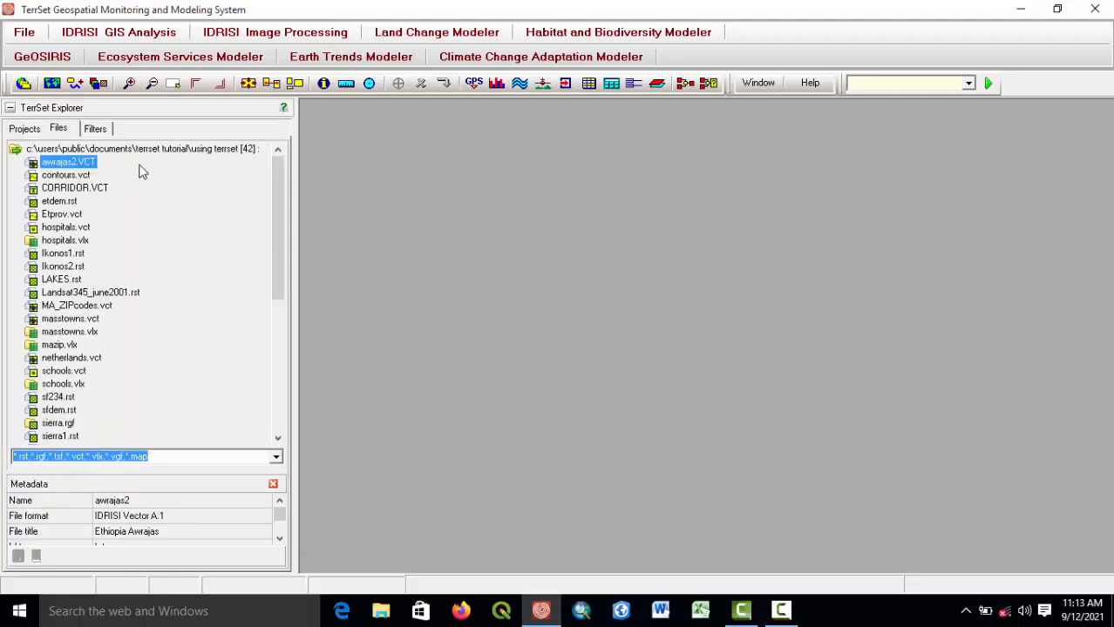
pyautogui.click(13, 152)
pyautogui.click(13, 152)
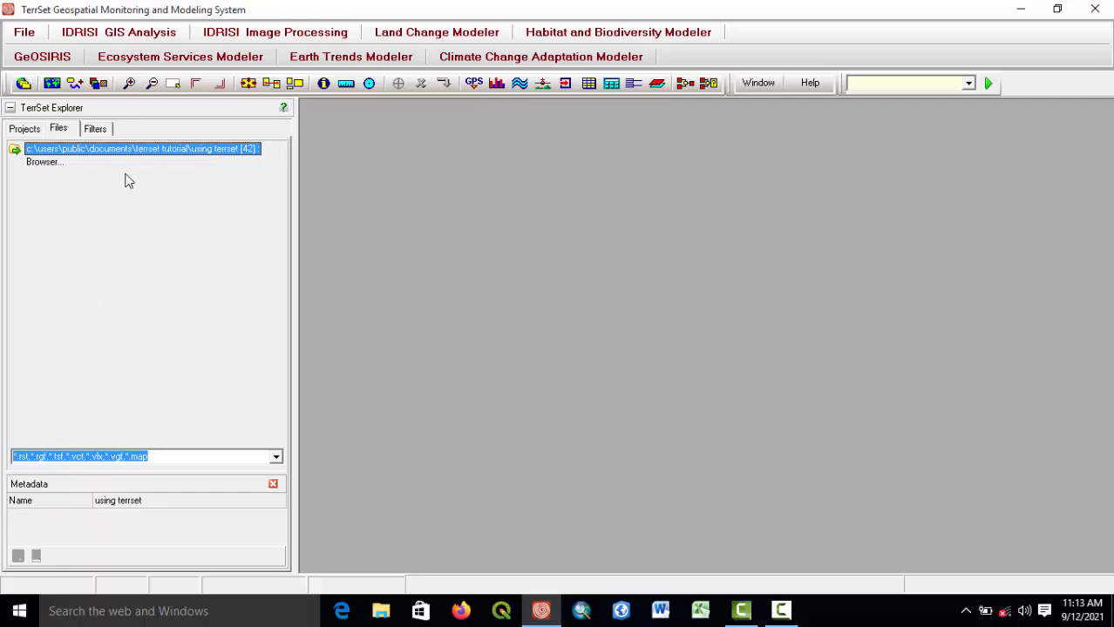
pyautogui.click(25, 128)
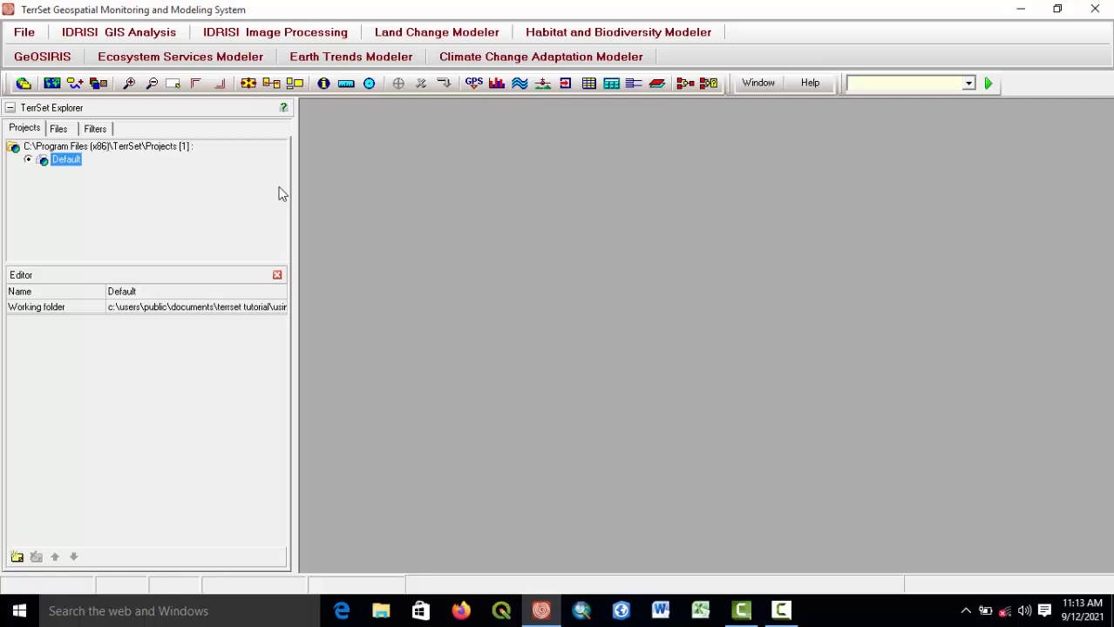
pyautogui.moveTo(296, 205); pyautogui.dragTo(204, 193)
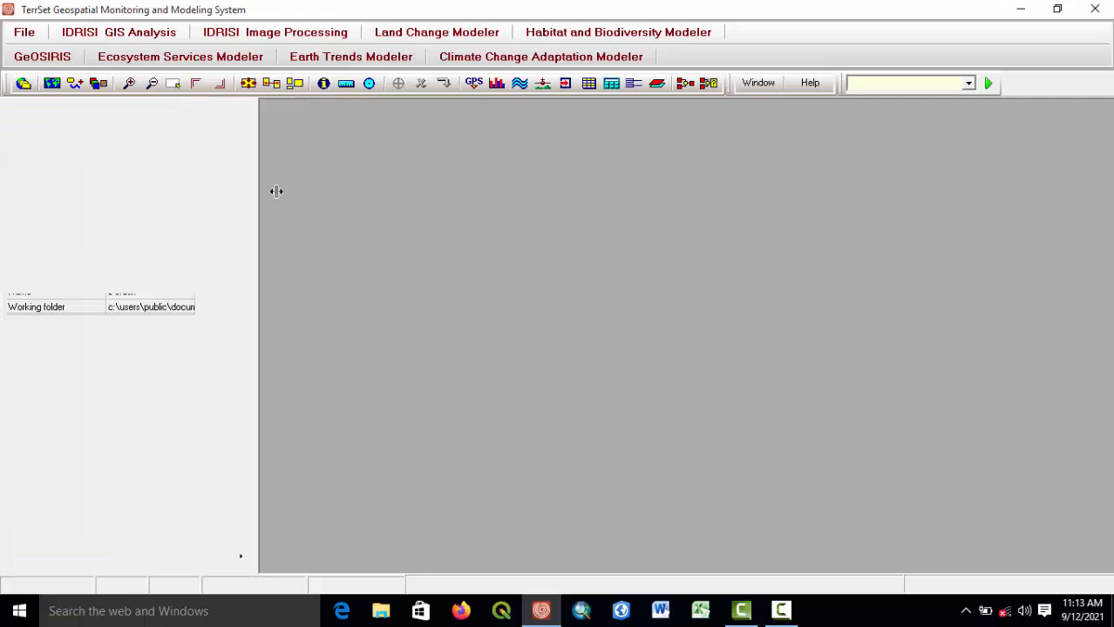
# Create a new project whose working folder is C:\Abuja landsat\LC08_L1TP_189054_20200223_20200225_01_T1.
pyautogui.click(108, 150)
pyautogui.rightClick(107, 151)
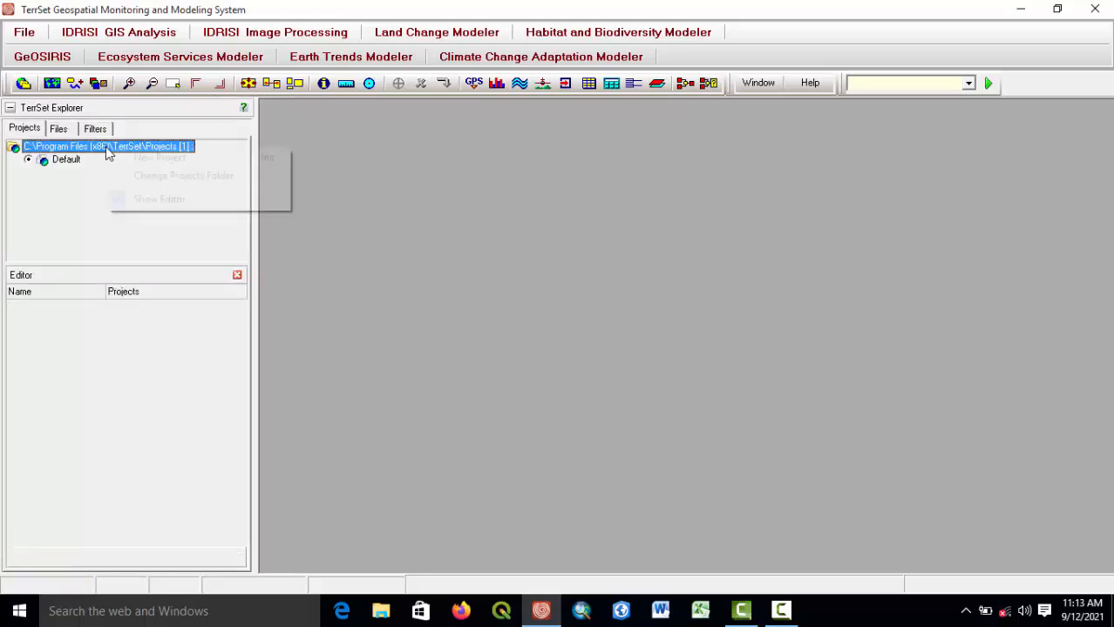
pyautogui.click(157, 158)
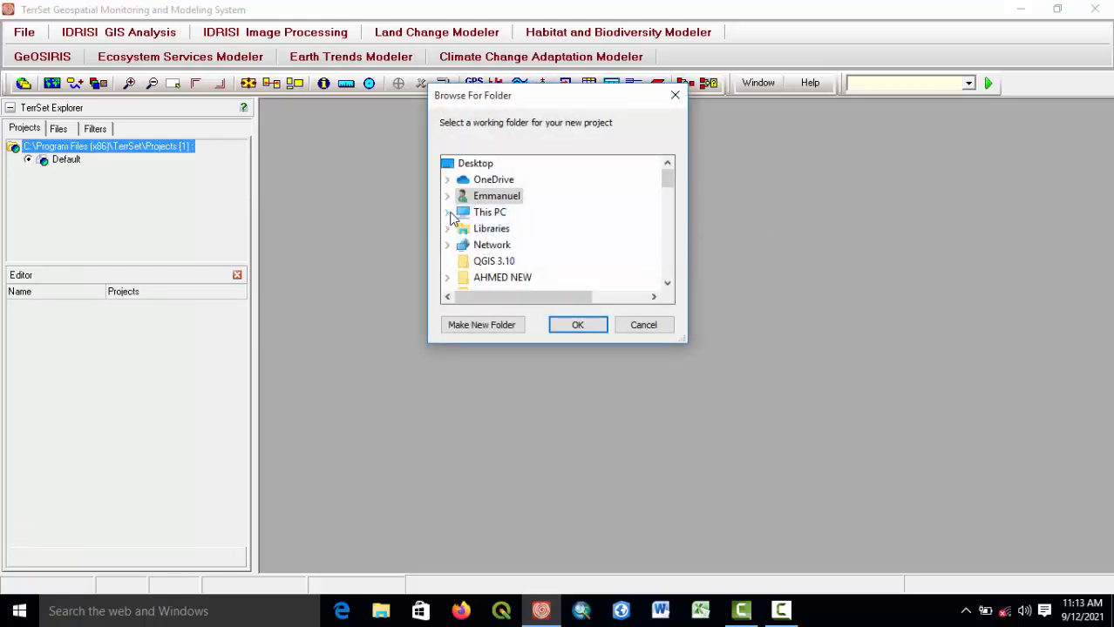
pyautogui.click(447, 212)
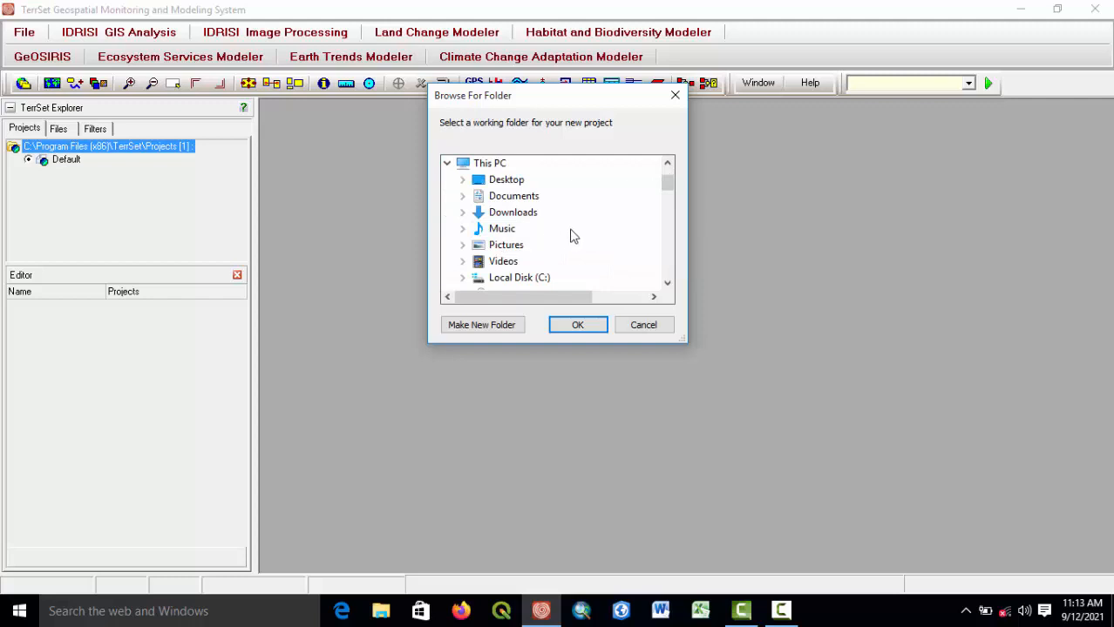
pyautogui.scroll(-3, 664, 194)
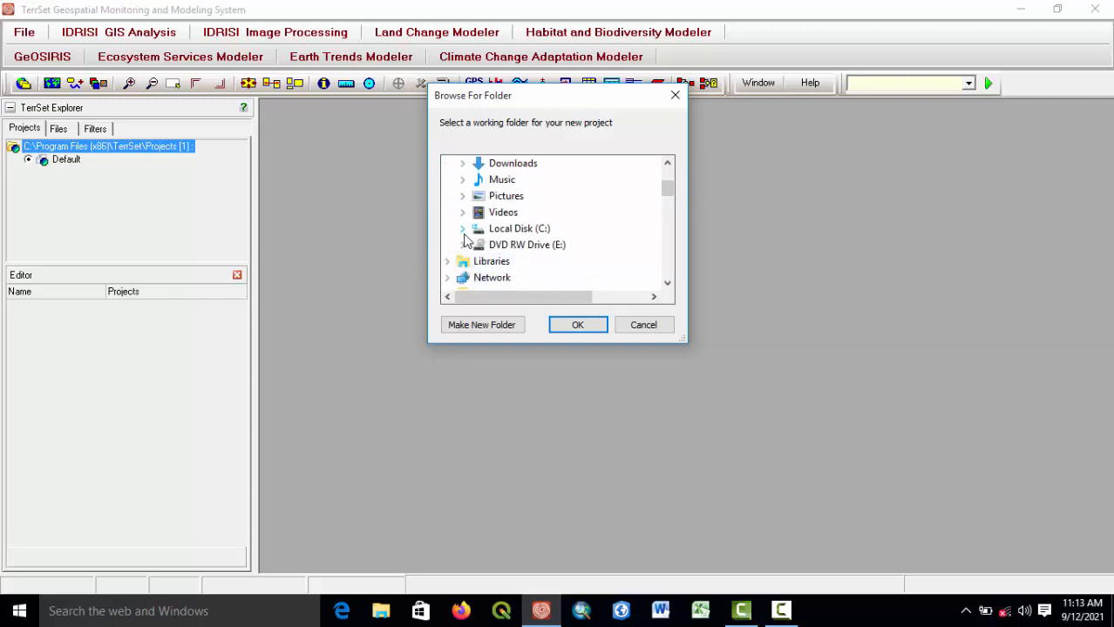
pyautogui.click(463, 229)
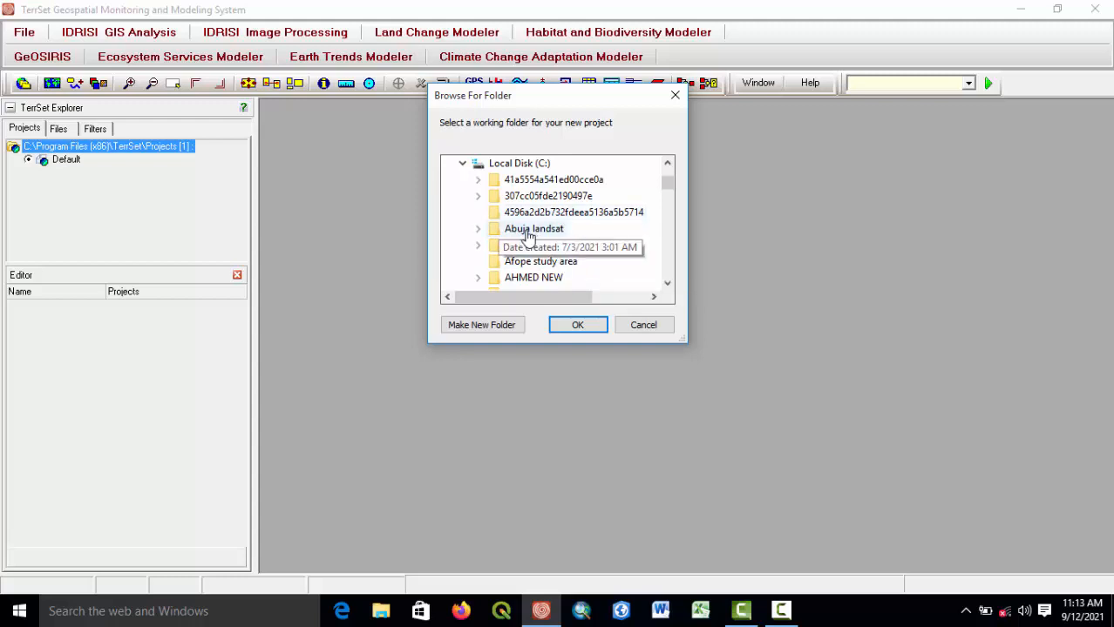
pyautogui.click(535, 232)
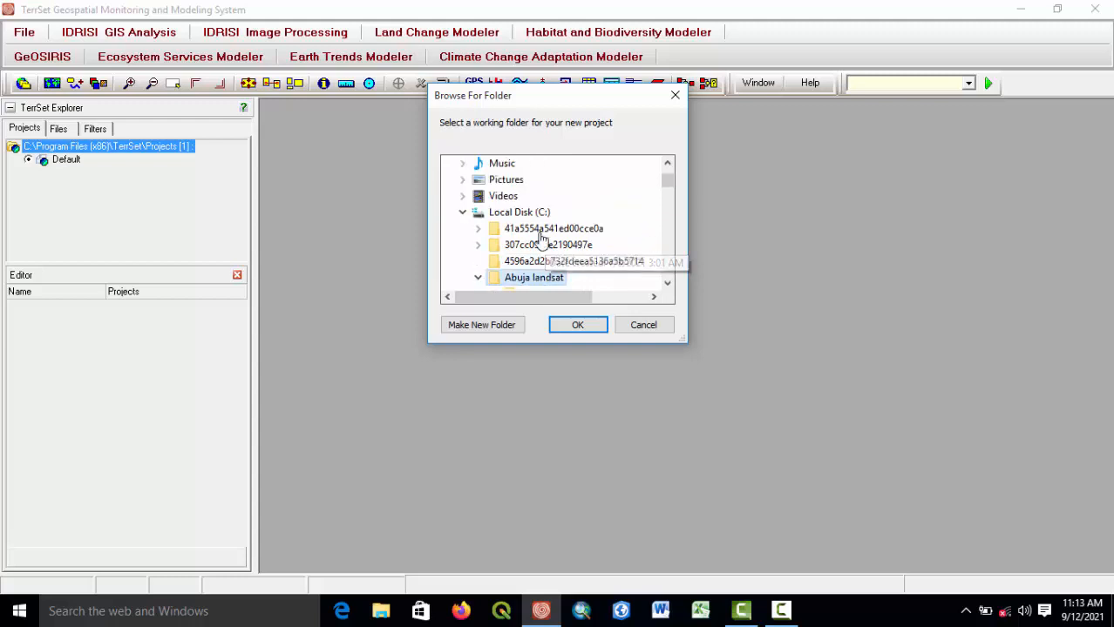
pyautogui.click(667, 284)
pyautogui.click(666, 285)
pyautogui.click(666, 285)
pyautogui.click(667, 285)
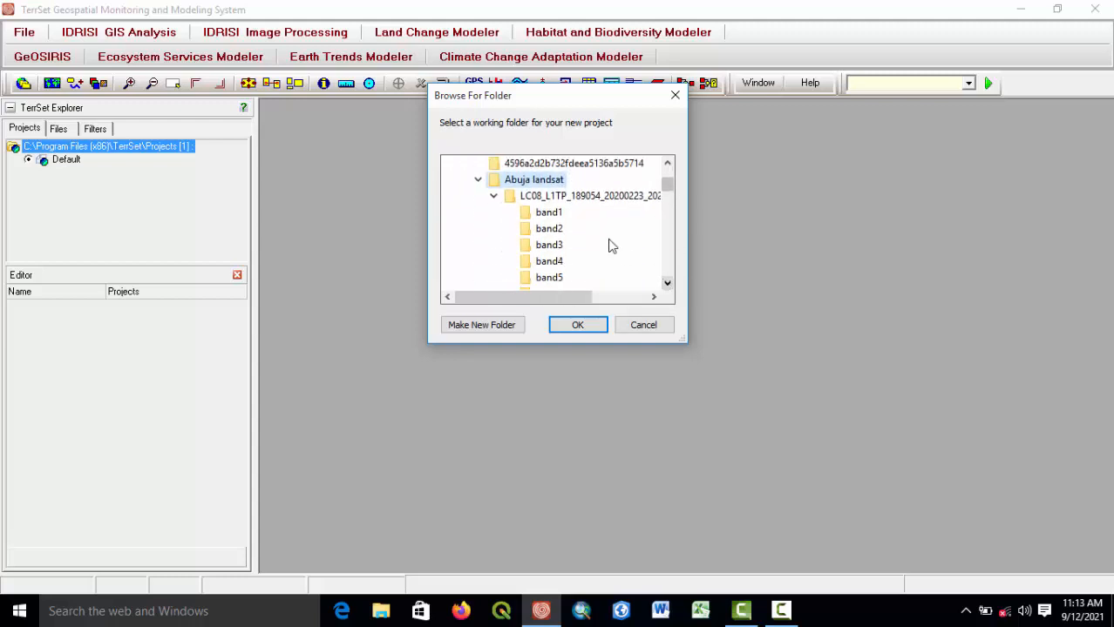
pyautogui.click(566, 201)
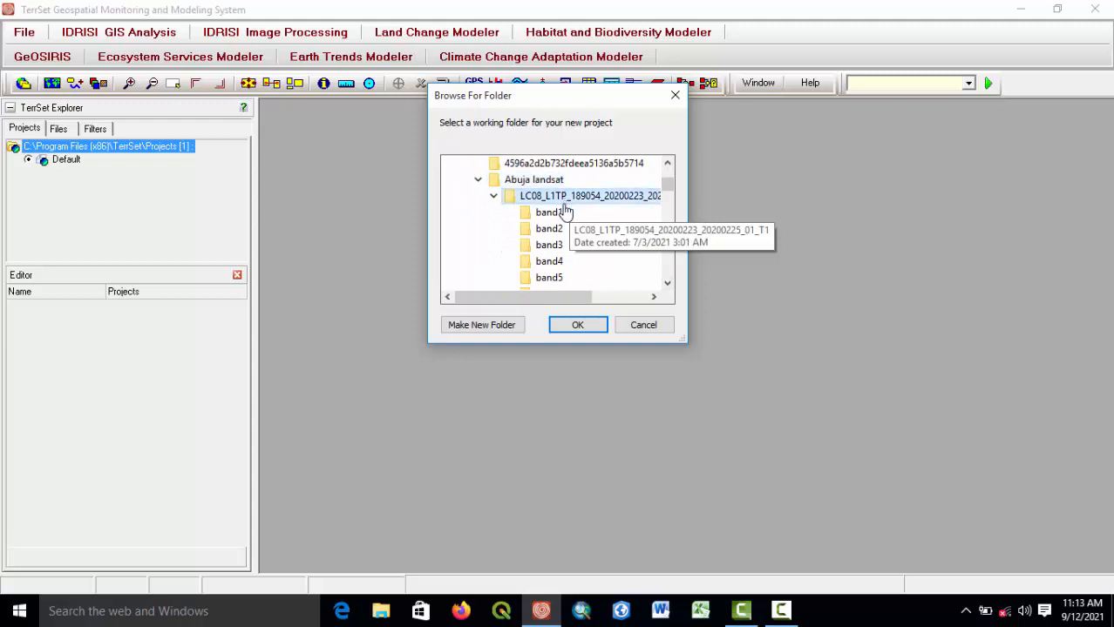
pyautogui.click(667, 284)
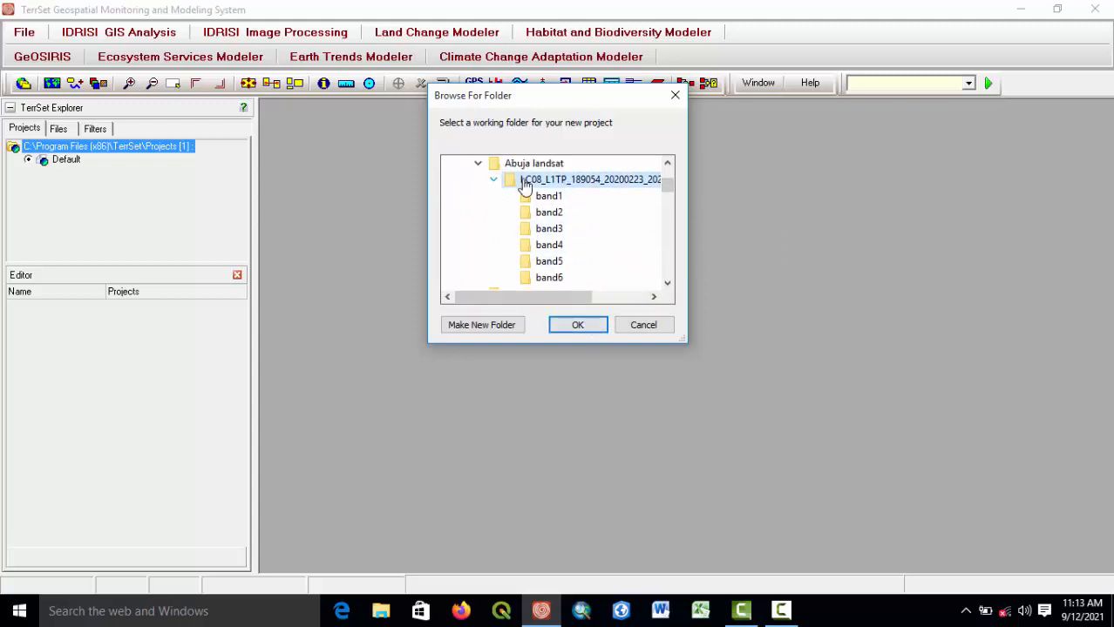
pyautogui.click(582, 326)
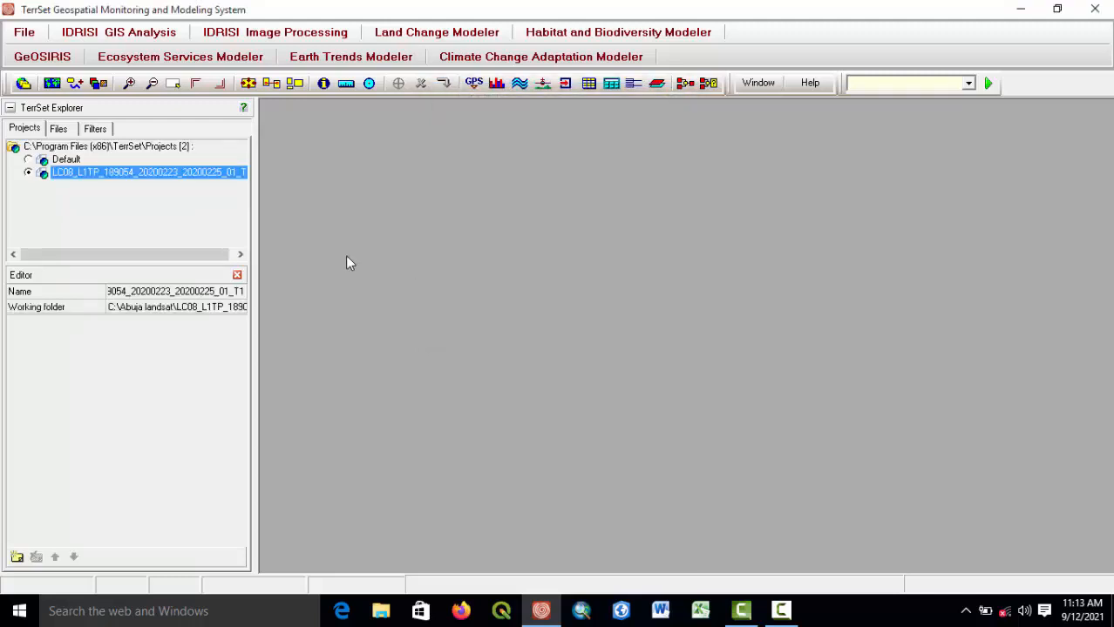
# Select the project folder in the Files view and open the GEOTIFF/TIFF to Idrisi import tool.
pyautogui.click(58, 129)
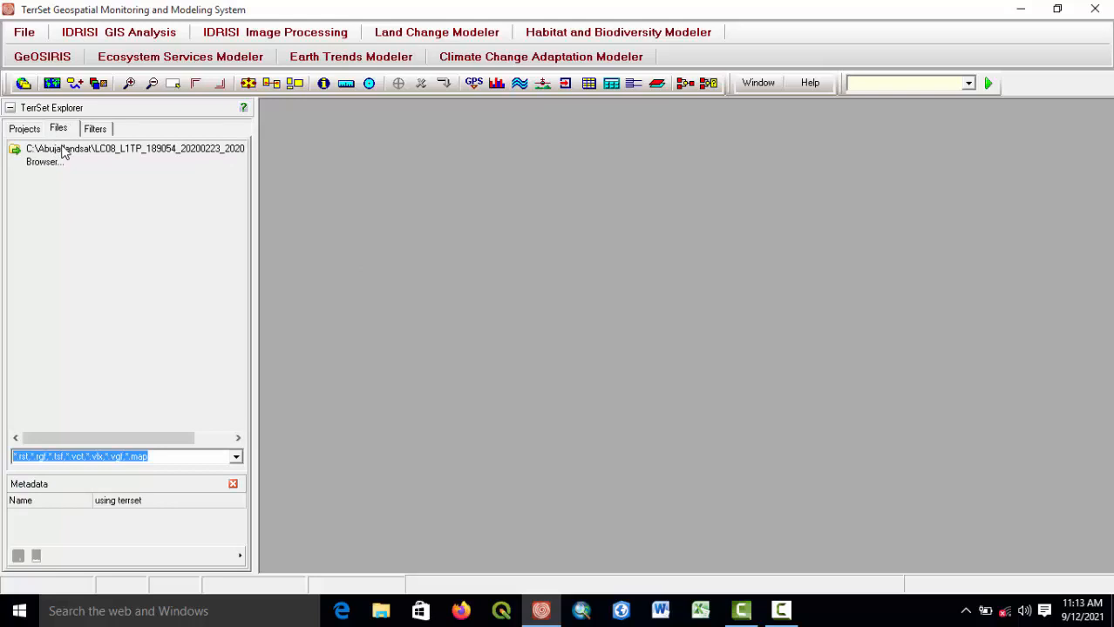
pyautogui.click(63, 153)
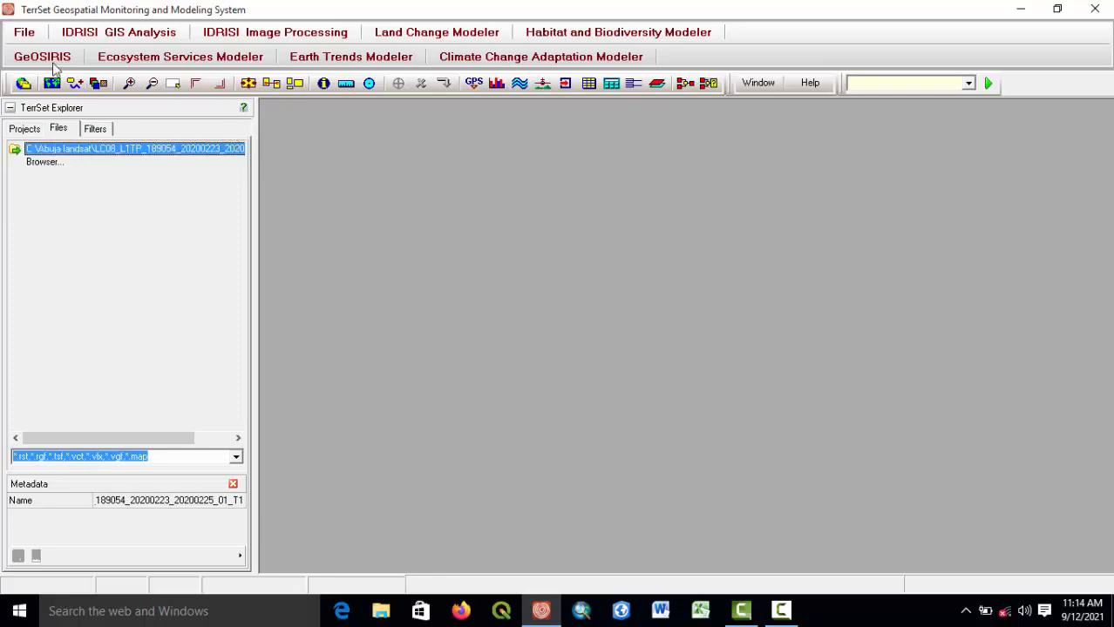
pyautogui.click(31, 39)
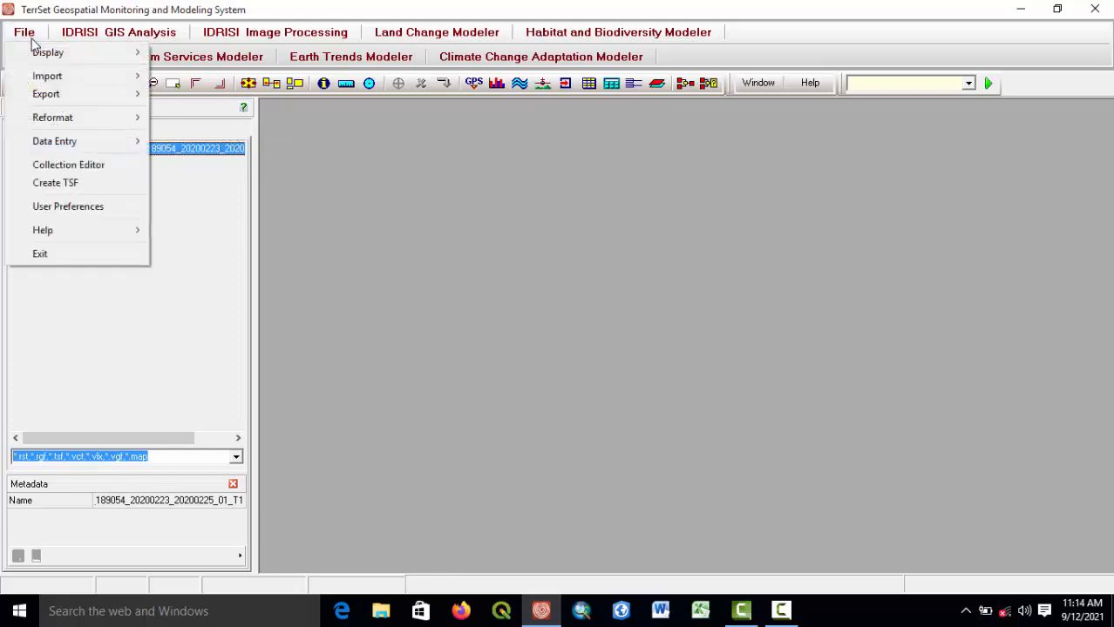
pyautogui.moveTo(111, 77)
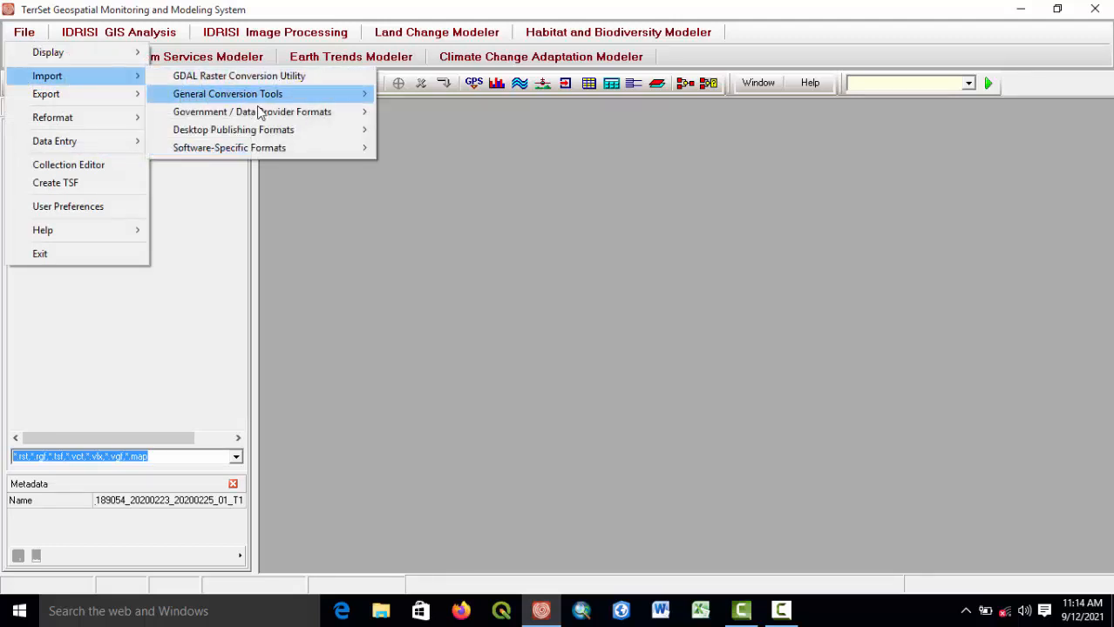
pyautogui.moveTo(277, 115)
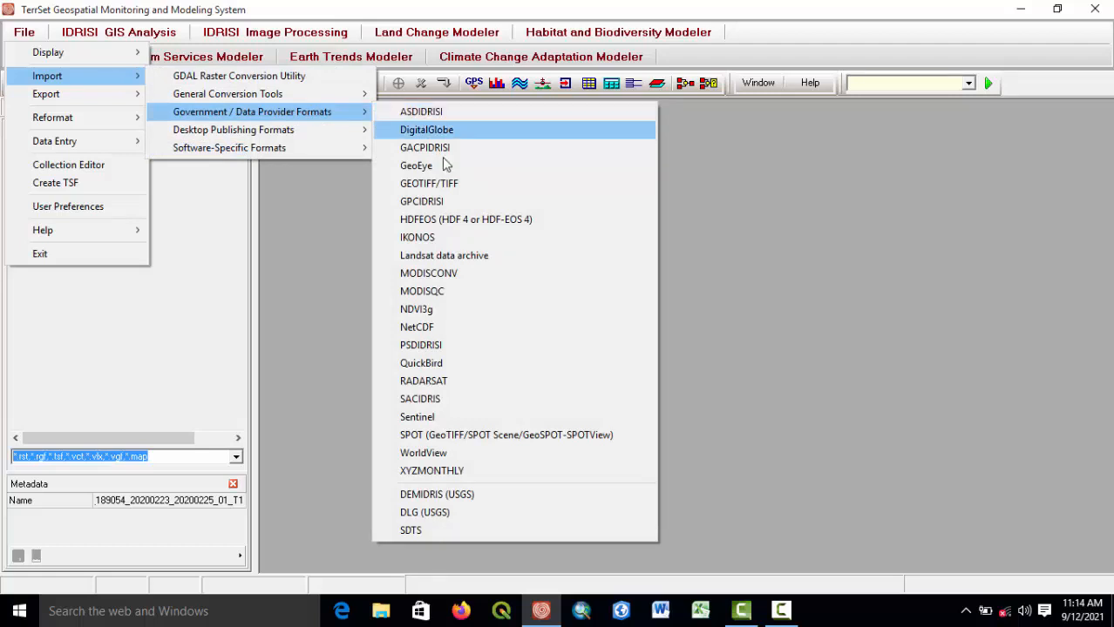
pyautogui.click(442, 183)
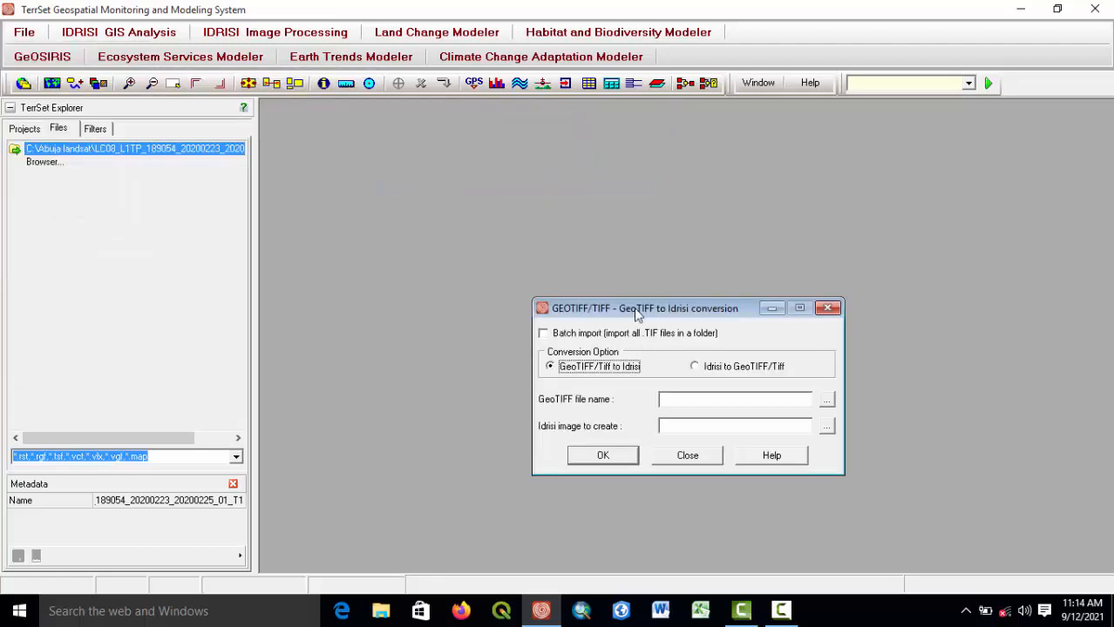
pyautogui.moveTo(636, 313); pyautogui.dragTo(503, 176)
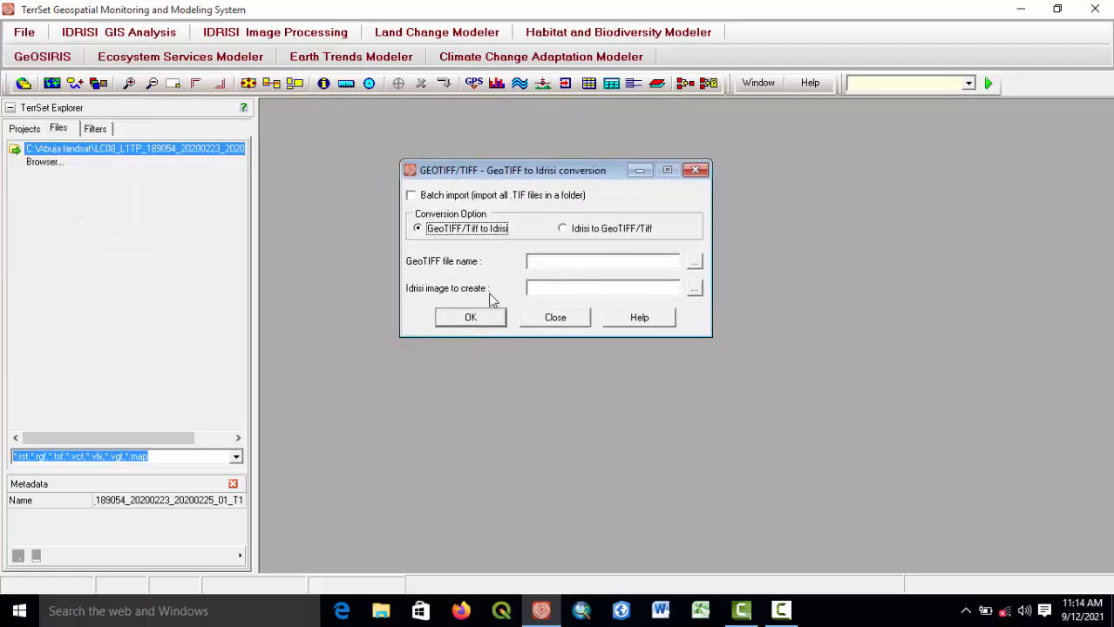
# Pick LC08_L1TP_189054_20200223_20200225_01_T1_B3.TIF as the GeoTIFF file to convert.
pyautogui.click(694, 264)
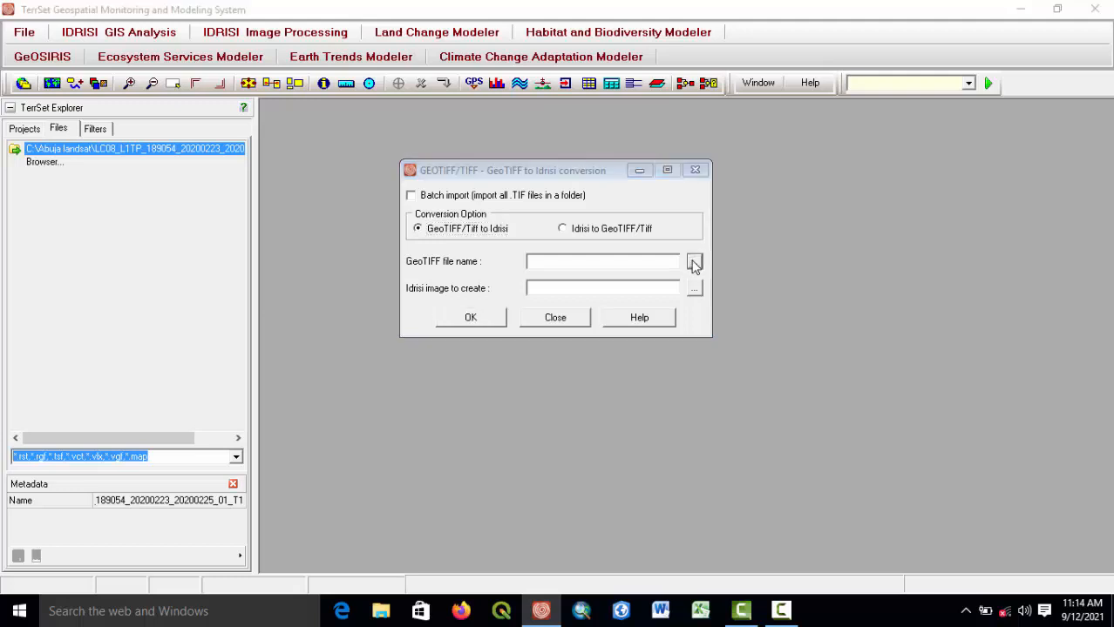
pyautogui.moveTo(519, 381); pyautogui.dragTo(566, 389)
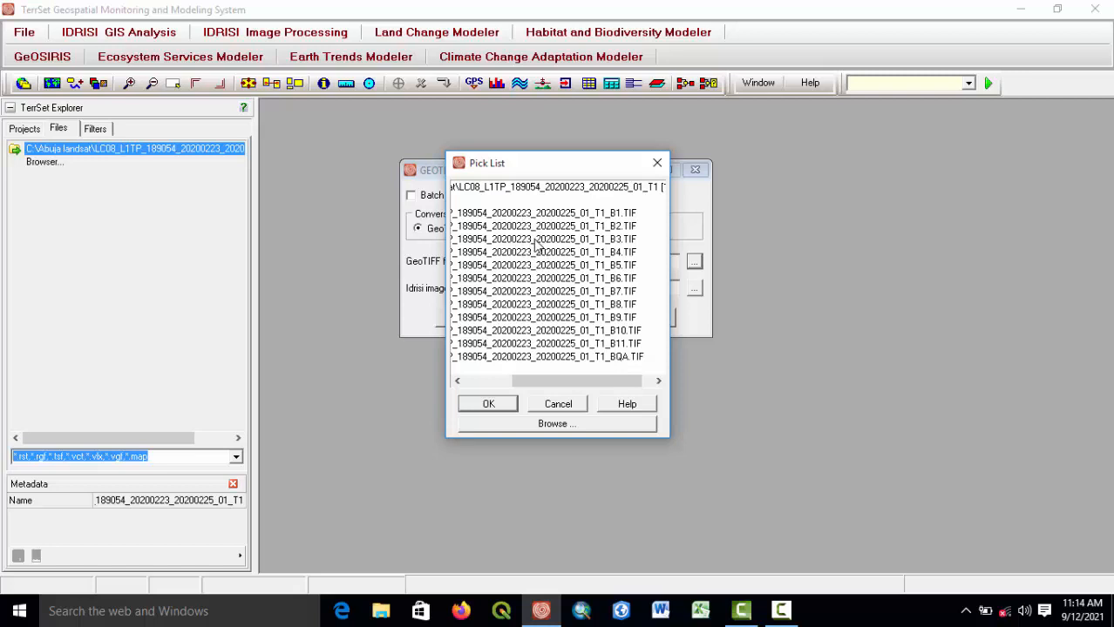
pyautogui.click(536, 240)
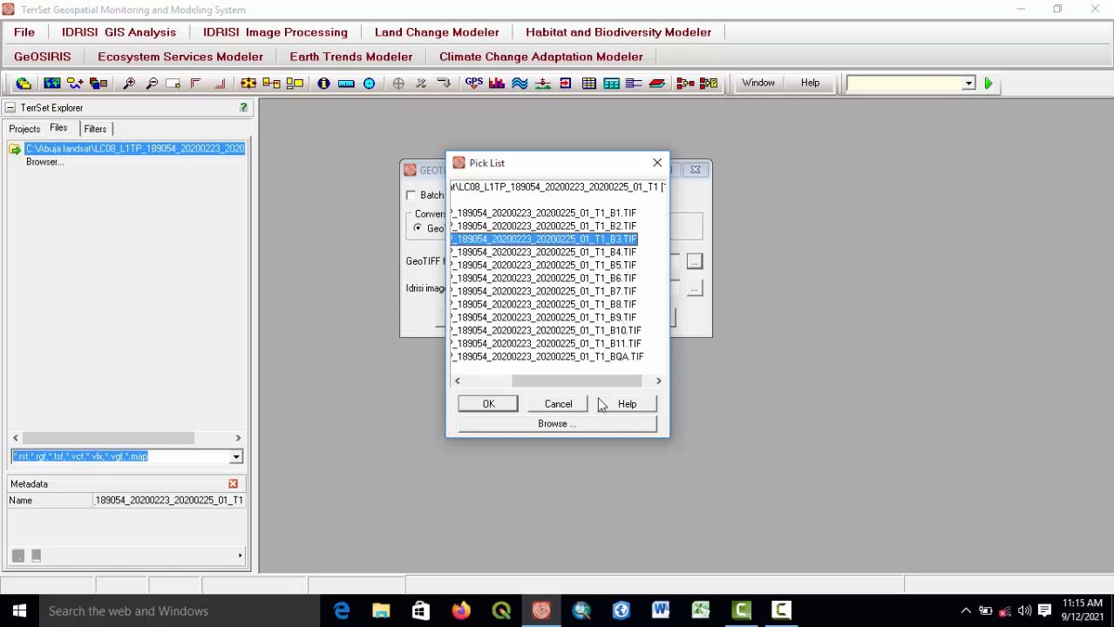
pyautogui.click(490, 405)
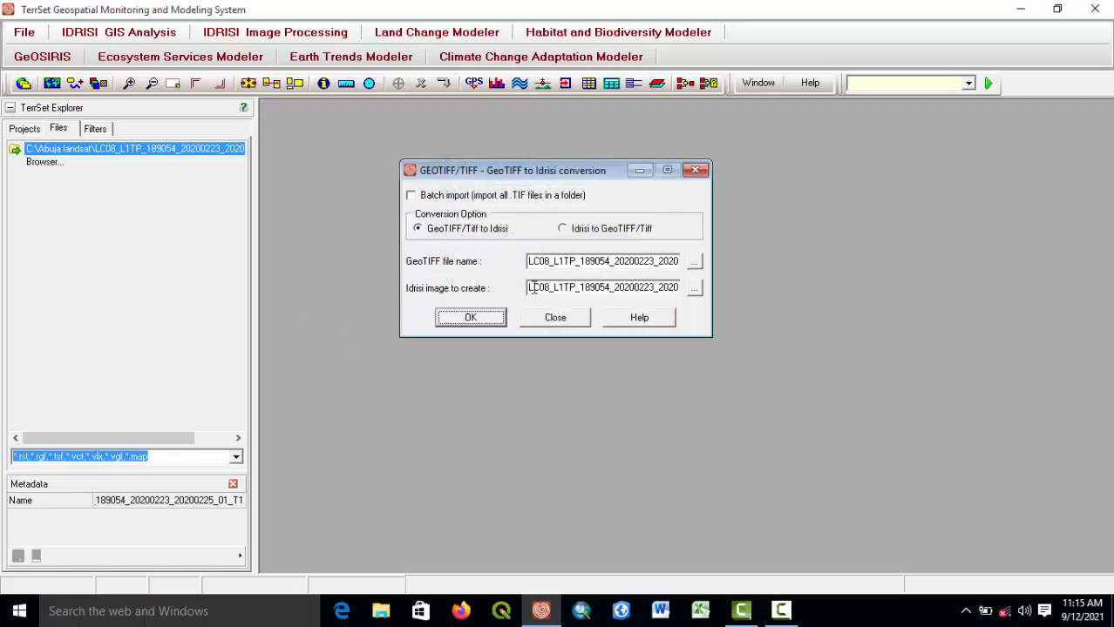
# Try to convert the scene with the GeoTIFF file name shortened to B3.TIF, dismissing the resulting error.
pyautogui.click(595, 263)
pyautogui.moveTo(528, 263); pyautogui.dragTo(654, 270)
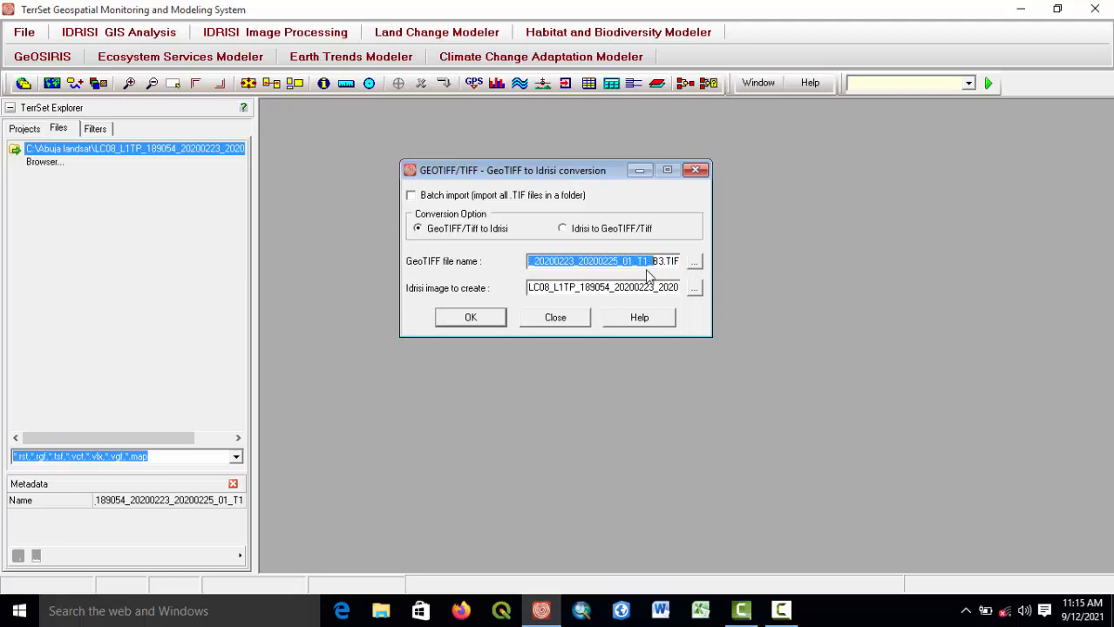
pyautogui.press('BackSpace')
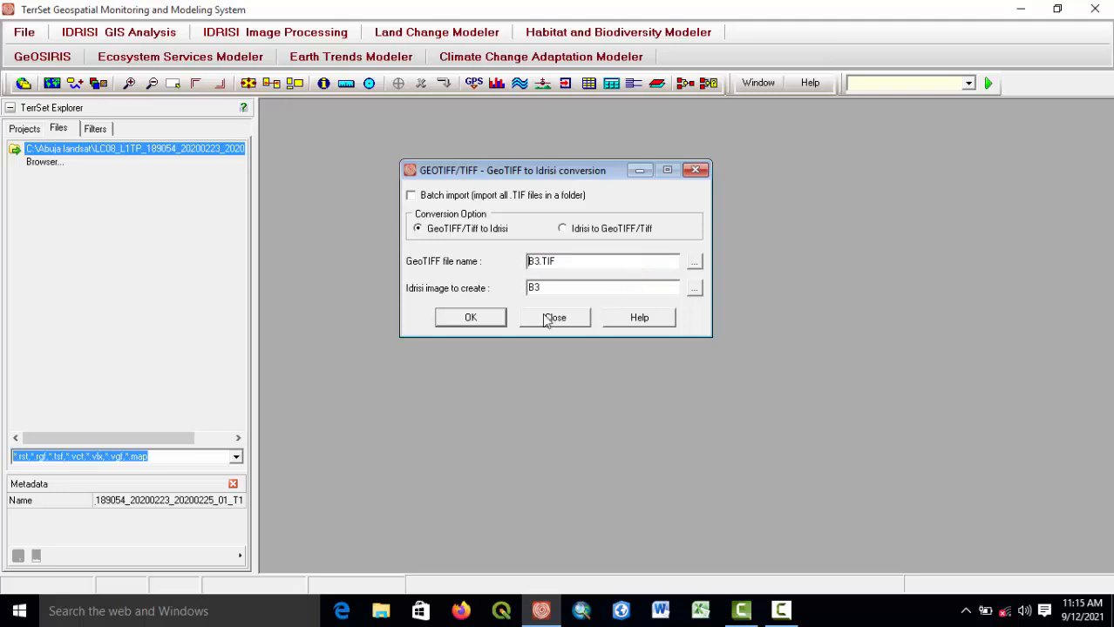
pyautogui.click(470, 319)
pyautogui.click(610, 353)
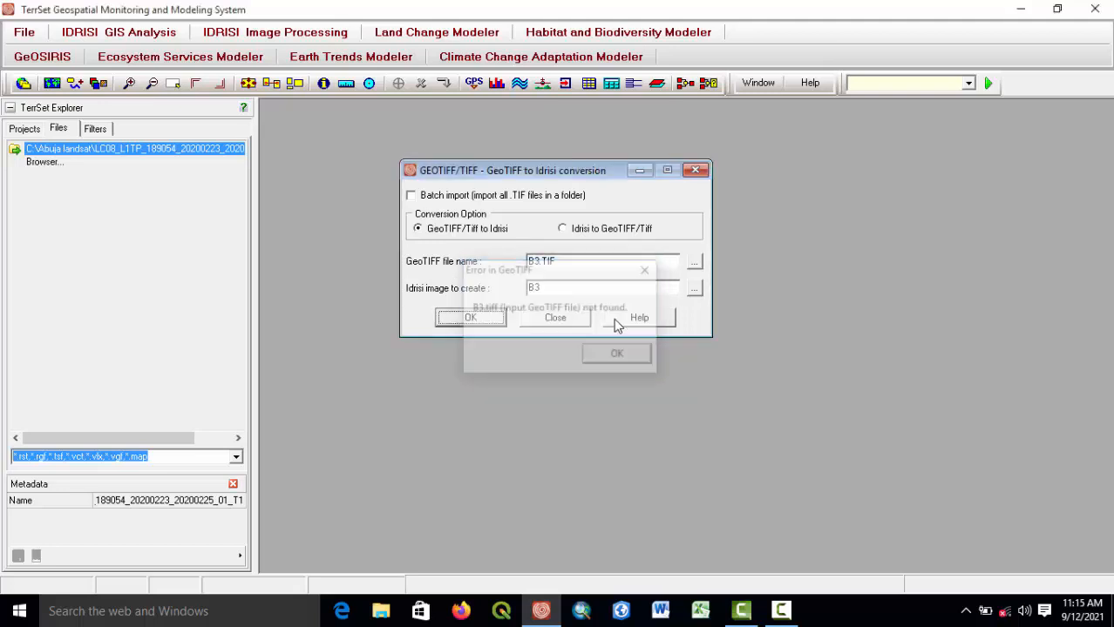
# Reselect LC08_L1TP_189054_20200223_20200225_01_T1_B3.TIF as input and convert it to an Idrisi image named B3.
pyautogui.click(694, 262)
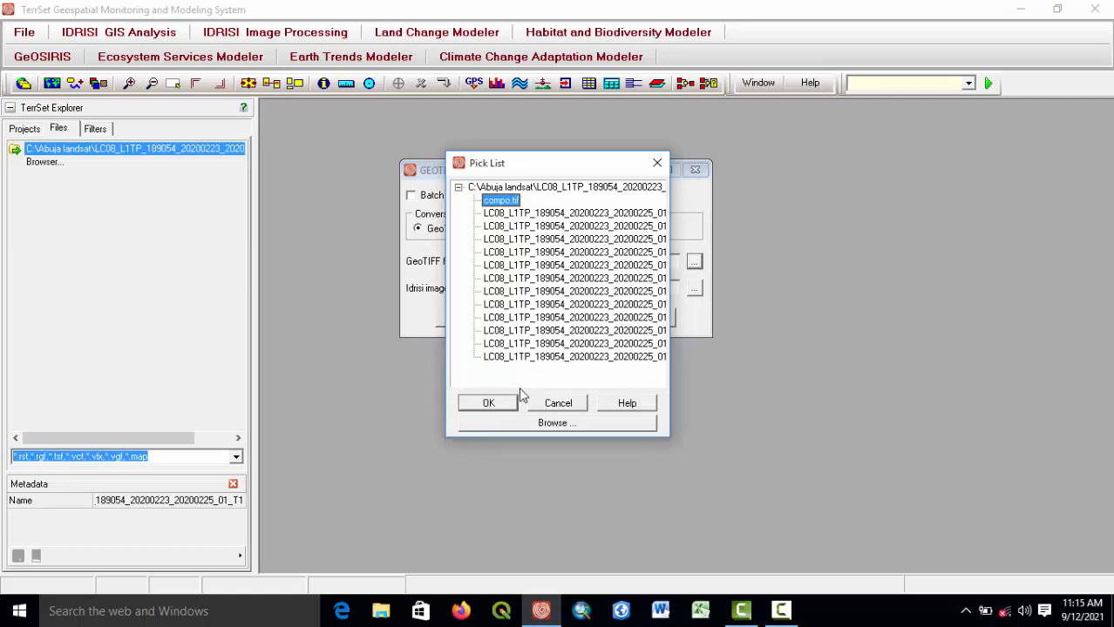
pyautogui.doubleClick(616, 238)
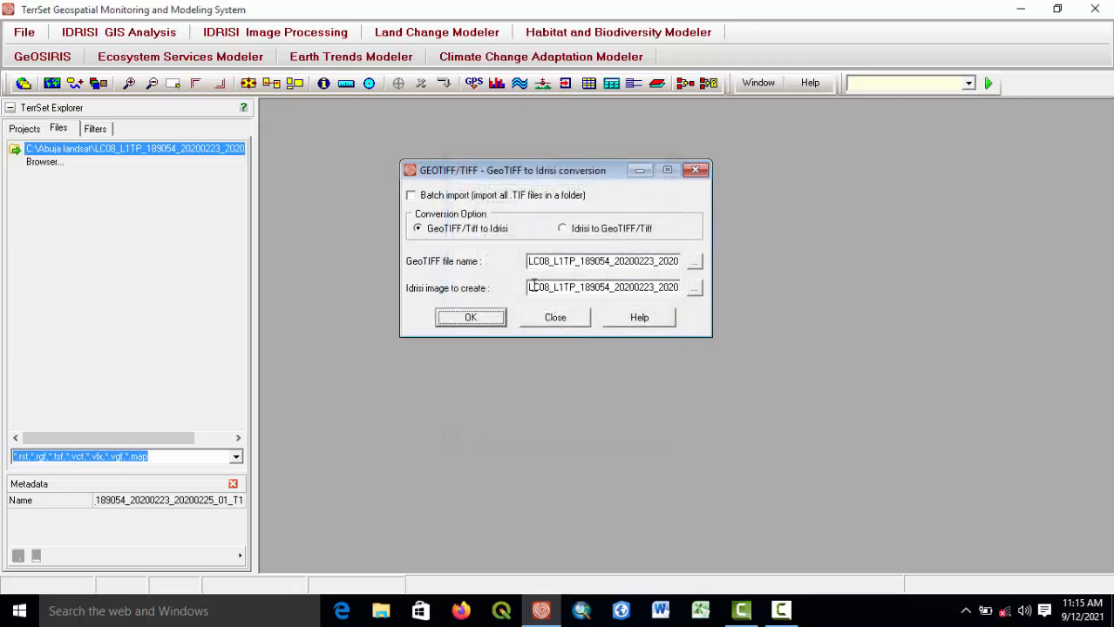
pyautogui.moveTo(530, 288); pyautogui.dragTo(685, 294)
pyautogui.press('BackSpace')
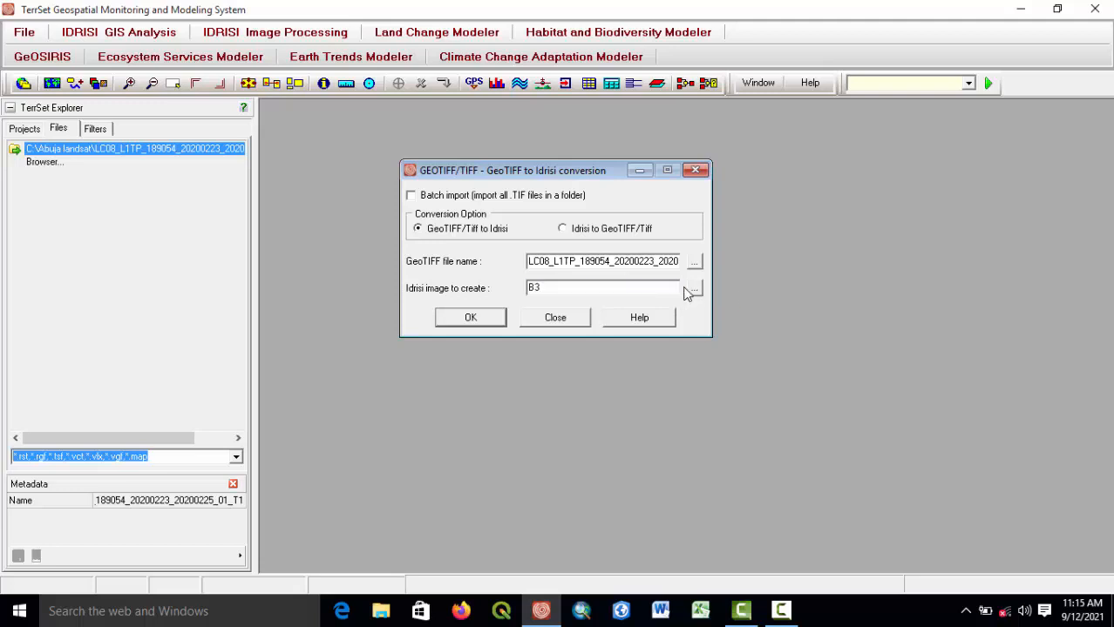
pyautogui.click(562, 292)
pyautogui.click(497, 319)
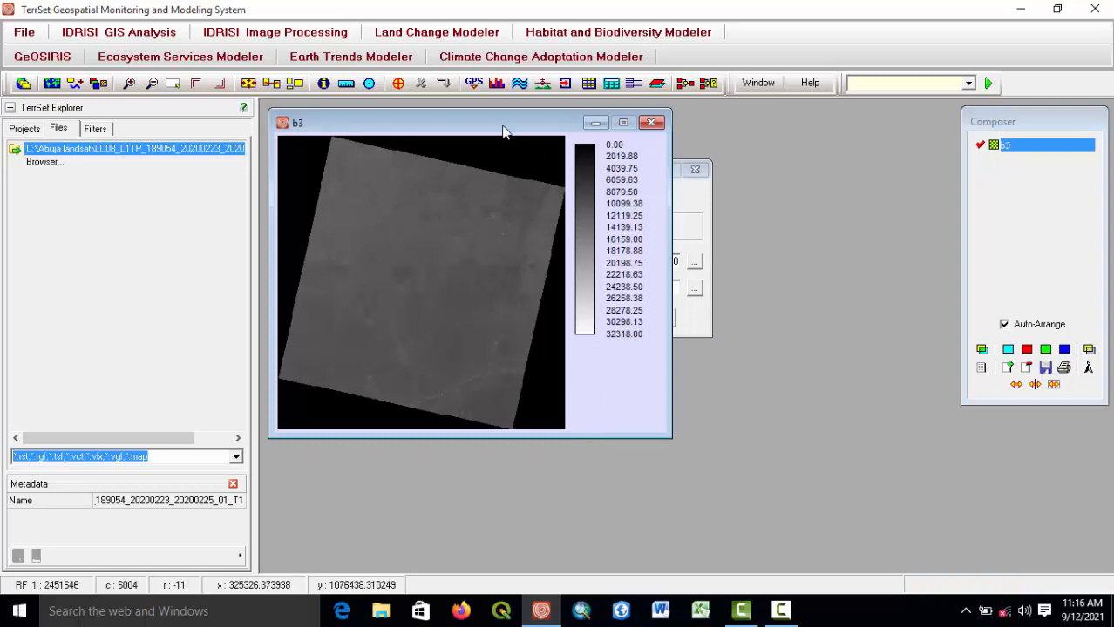
# Convert LC08_L1TP_189054_20200223_20200225_01_T1_B4.TIF to an Idrisi image named B4.
pyautogui.moveTo(503, 129); pyautogui.dragTo(540, 474)
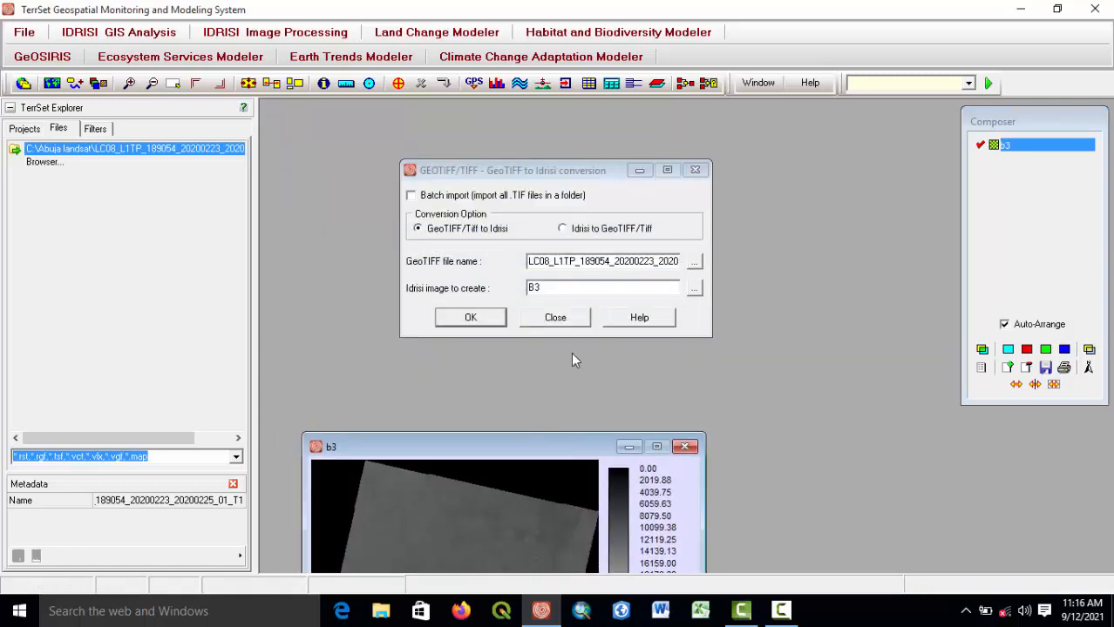
pyautogui.click(693, 262)
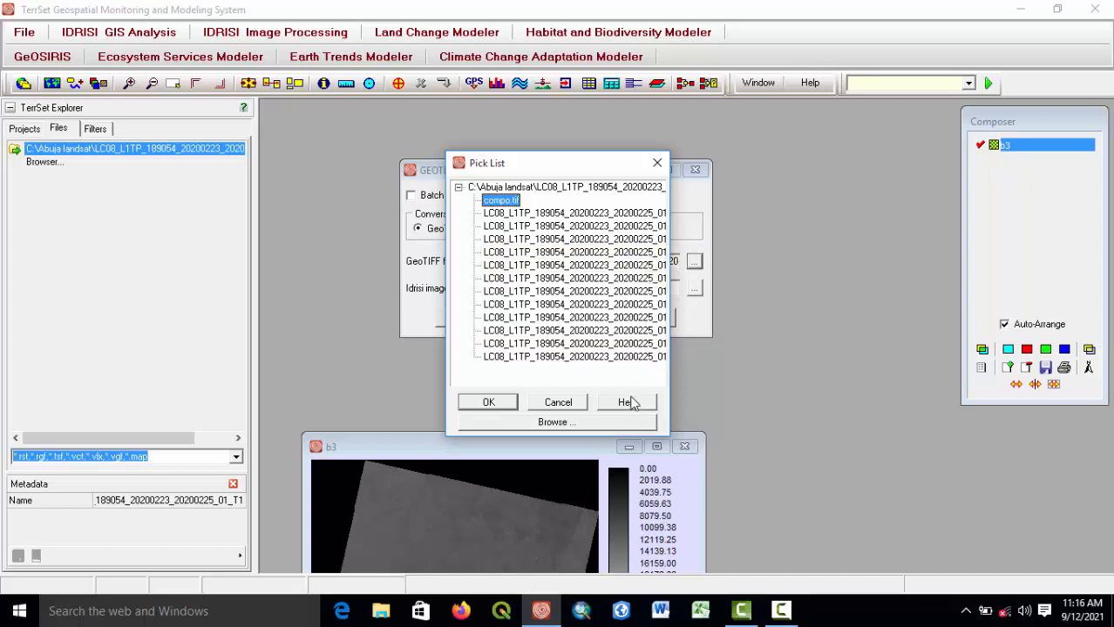
pyautogui.click(639, 253)
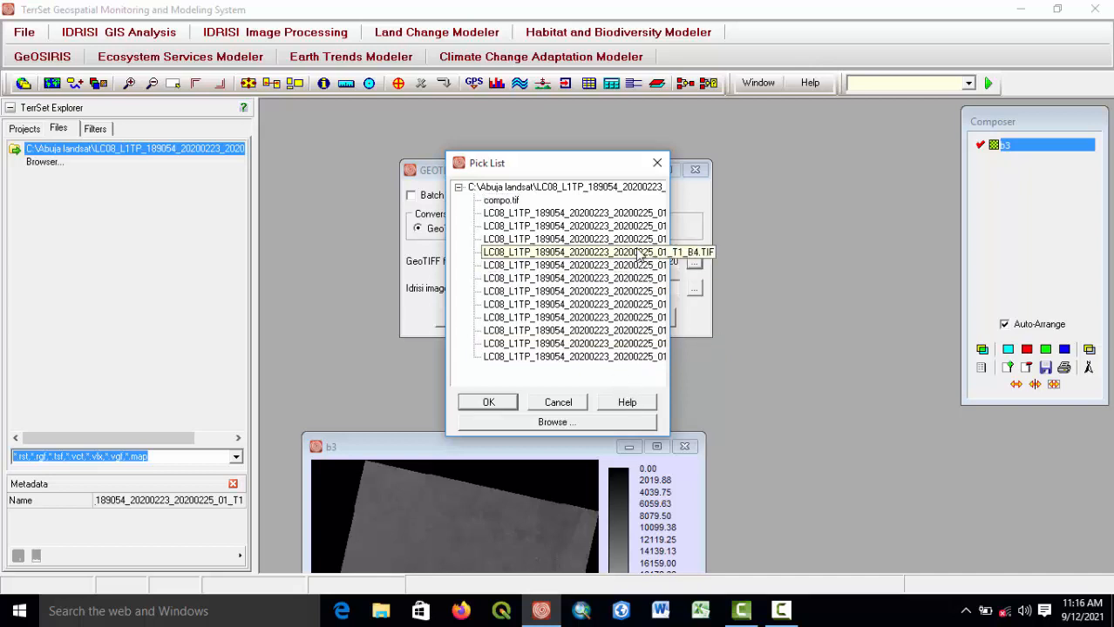
pyautogui.click(484, 399)
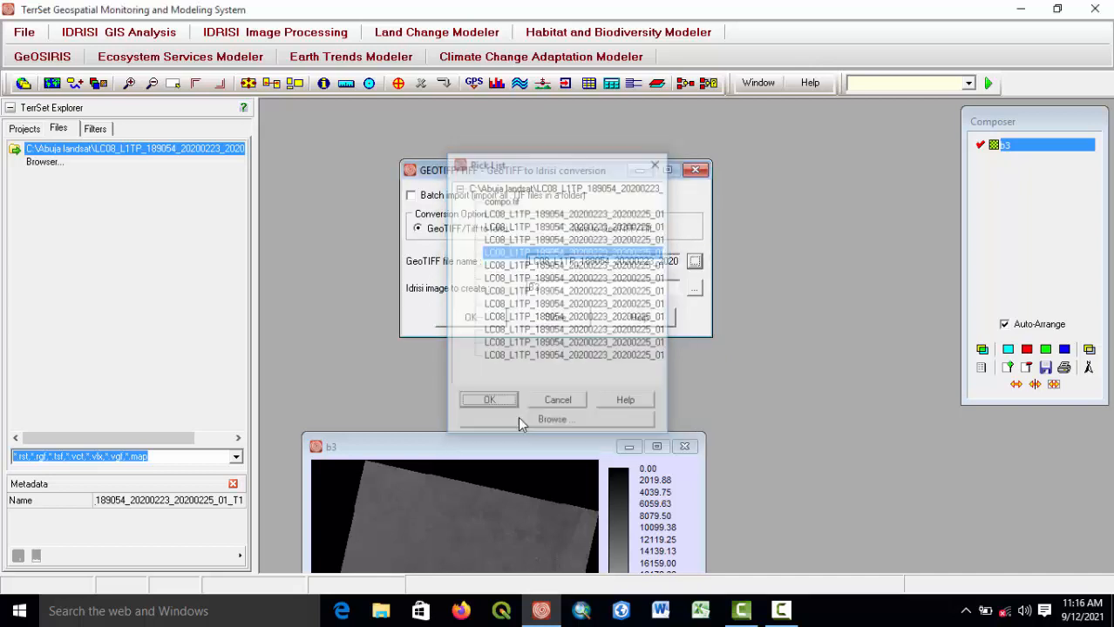
pyautogui.click(794, 610)
pyautogui.click(1034, 535)
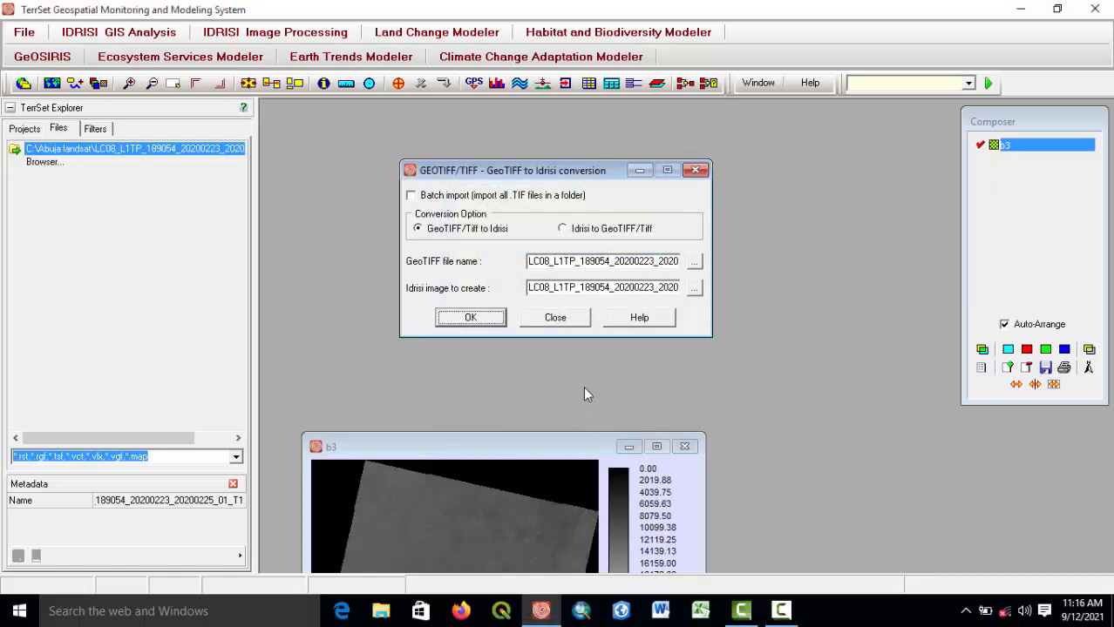
pyautogui.moveTo(529, 288); pyautogui.dragTo(669, 290)
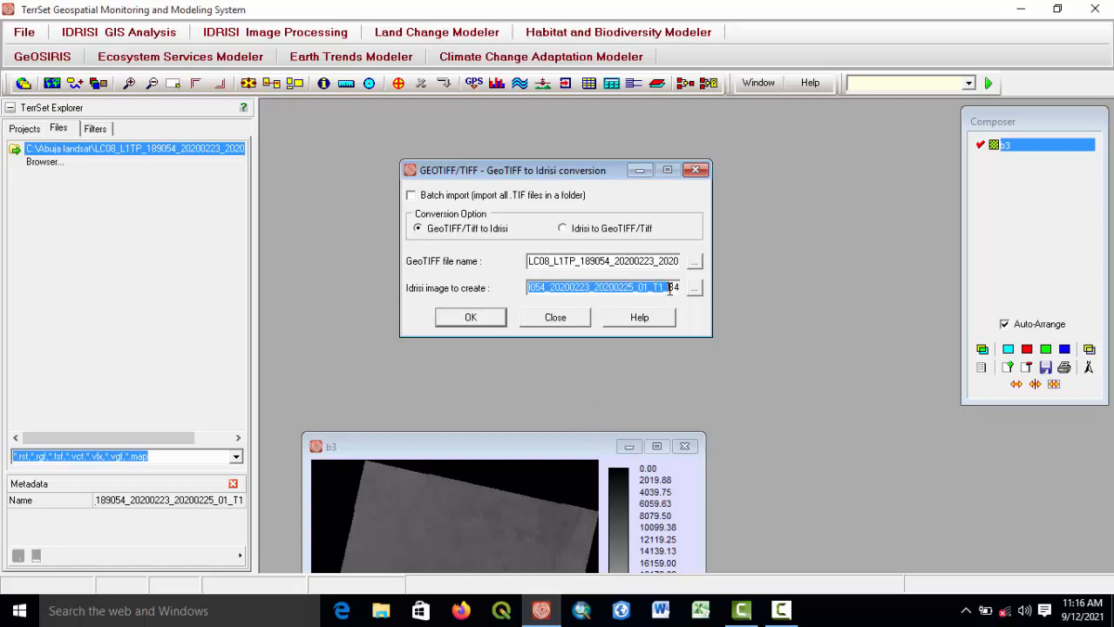
pyautogui.press('BackSpace')
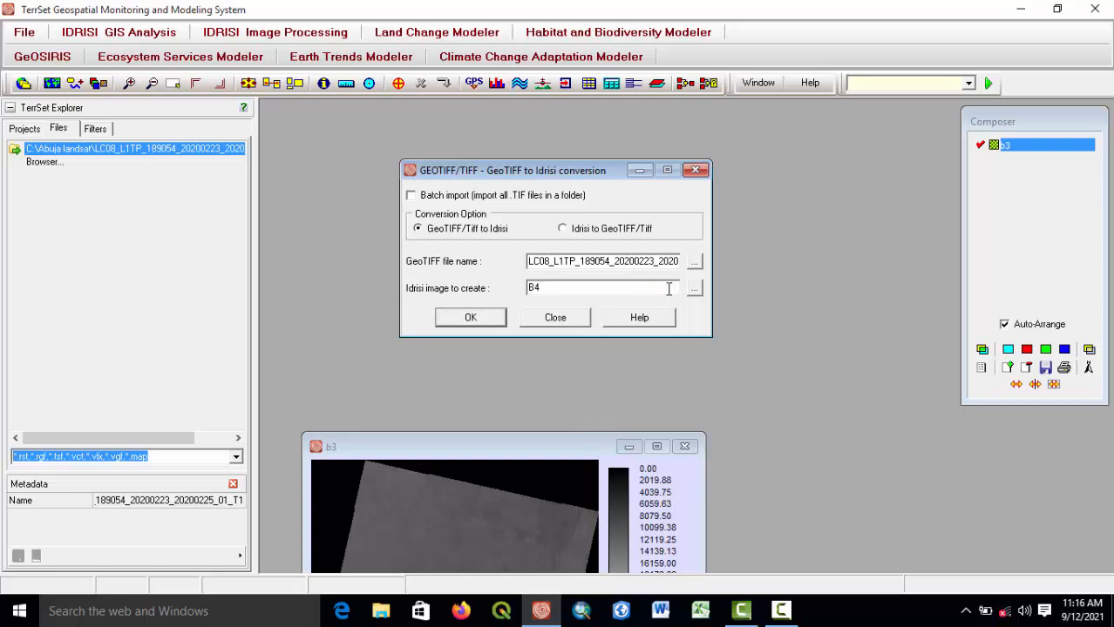
pyautogui.click(477, 317)
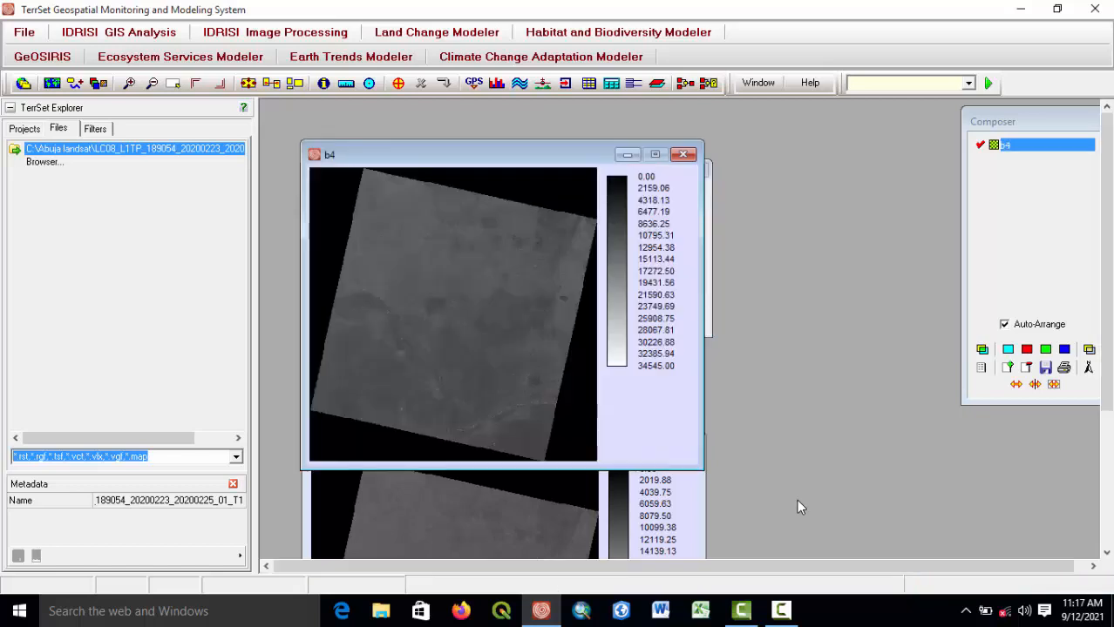
# Convert the band 5 GeoTIFF of the scene to an Idrisi image named B5.
pyautogui.moveTo(414, 171); pyautogui.dragTo(498, 463)
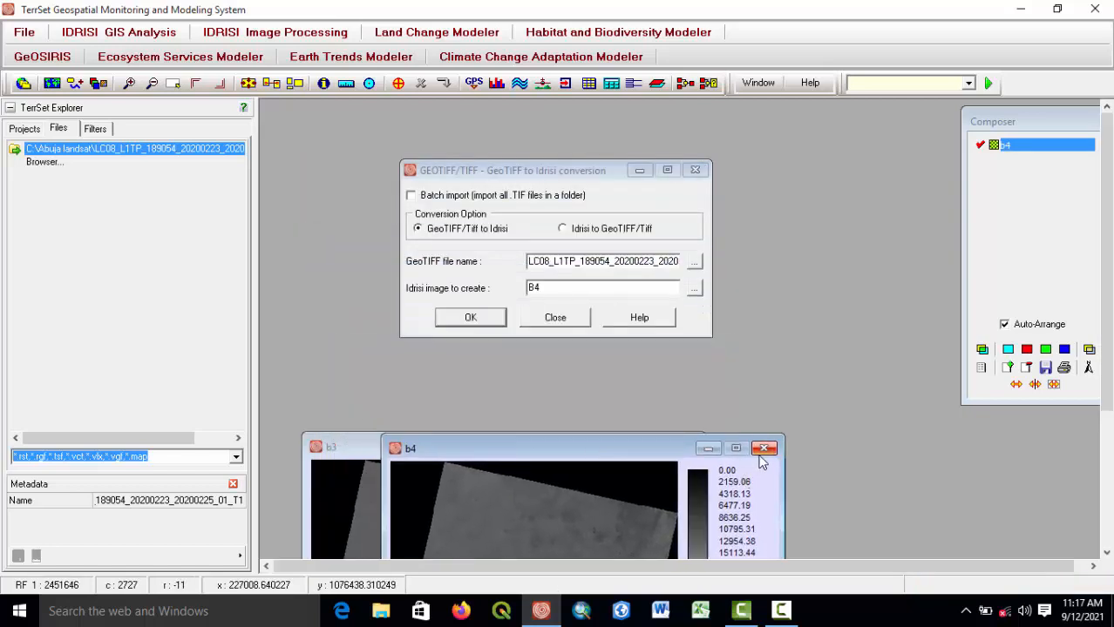
pyautogui.click(693, 264)
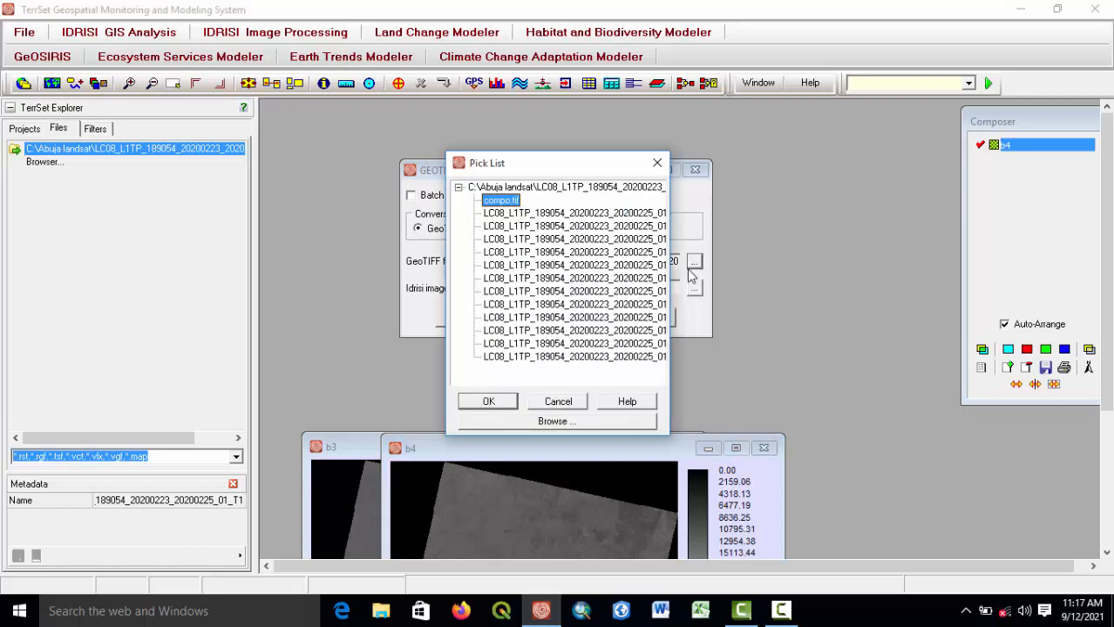
pyautogui.click(593, 266)
pyautogui.click(493, 404)
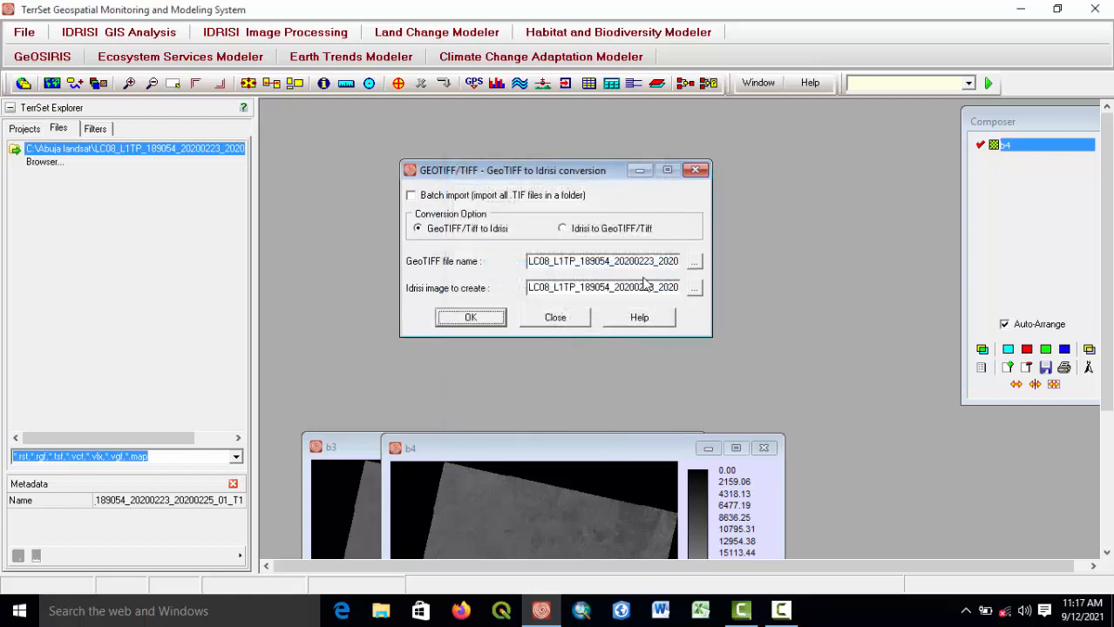
pyautogui.click(528, 288)
pyautogui.moveTo(528, 288); pyautogui.dragTo(669, 298)
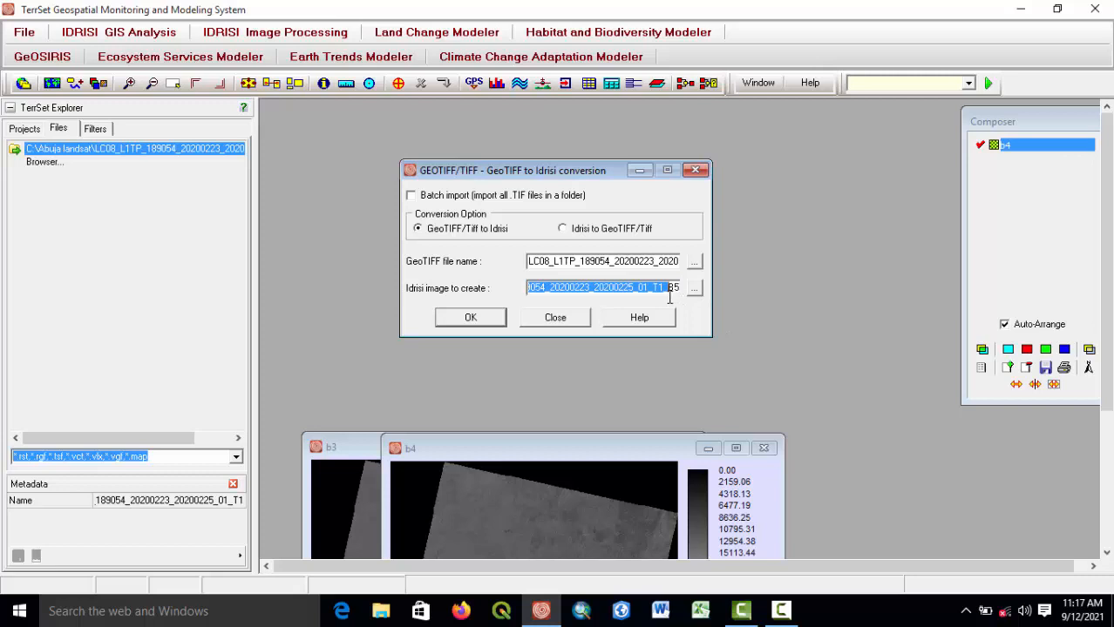
pyautogui.press('BackSpace')
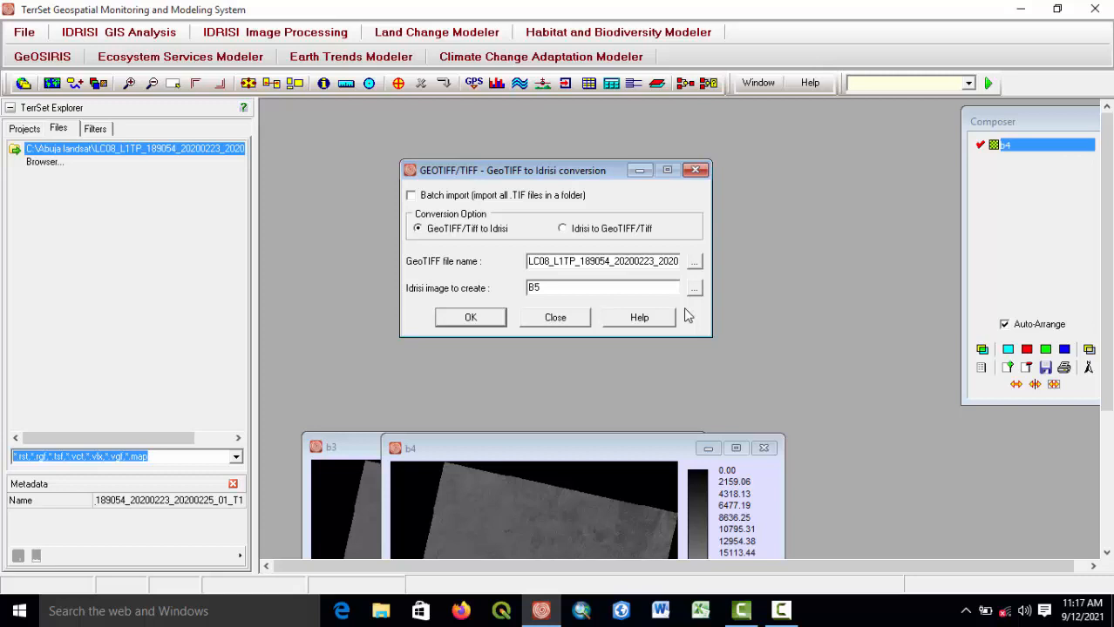
pyautogui.click(471, 319)
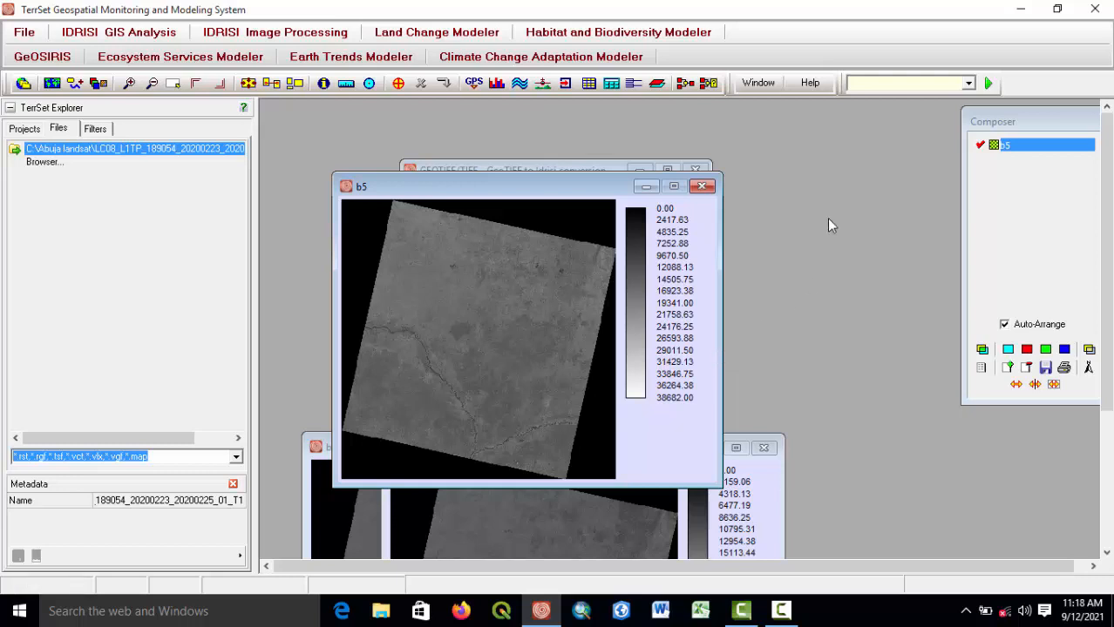
# Close the b5, b3 and b4 display windows and the GeoTIFF conversion dialog.
pyautogui.click(702, 186)
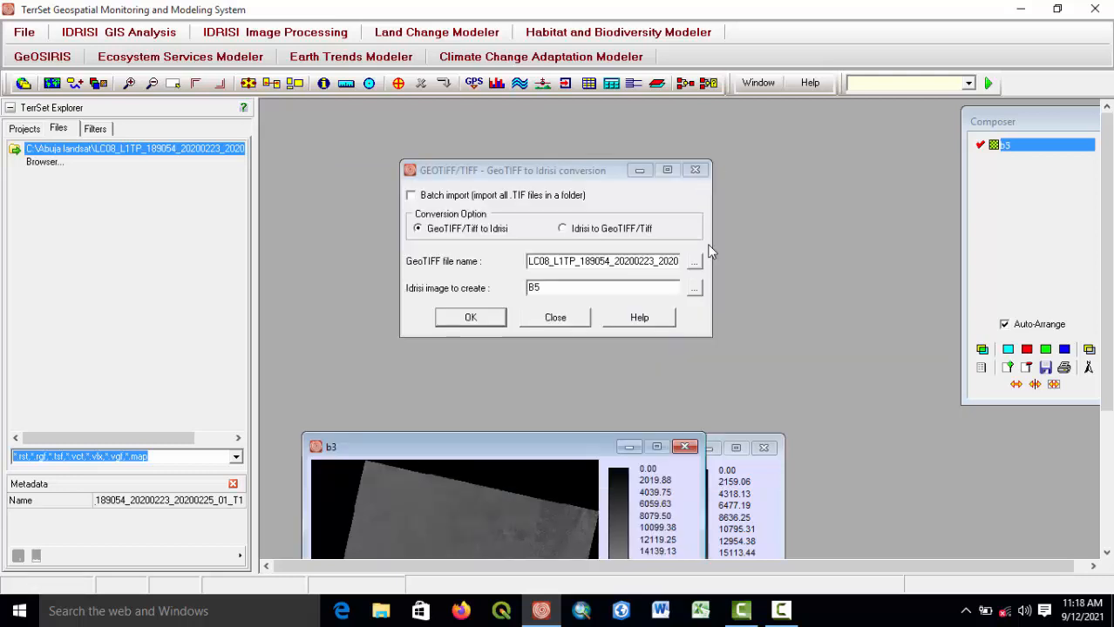
pyautogui.moveTo(562, 447); pyautogui.dragTo(531, 221)
pyautogui.click(652, 221)
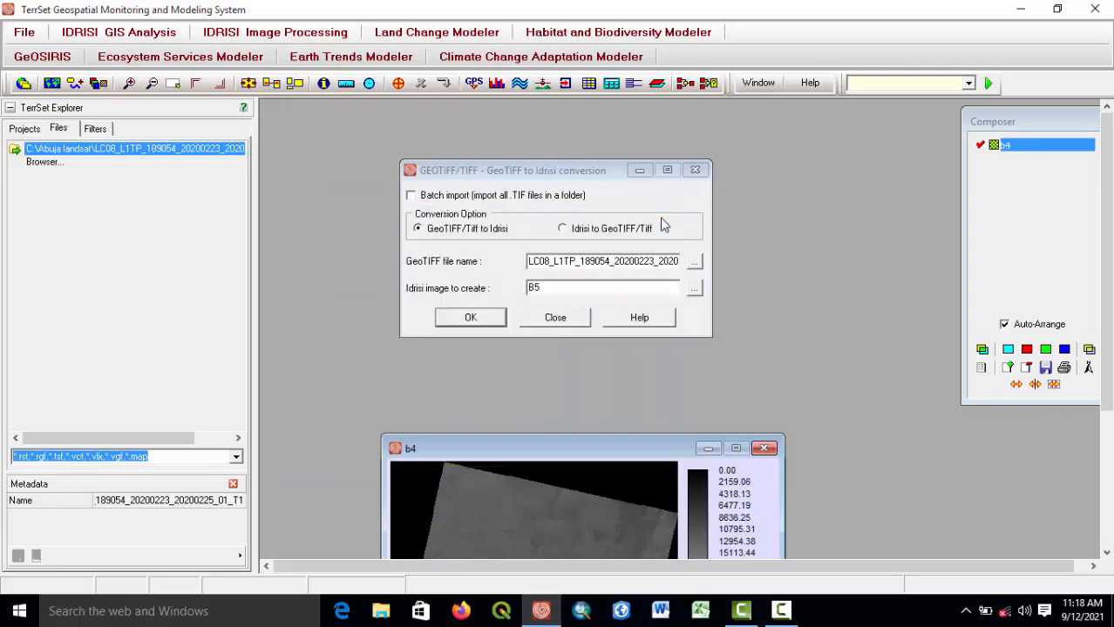
pyautogui.moveTo(618, 452); pyautogui.dragTo(568, 192)
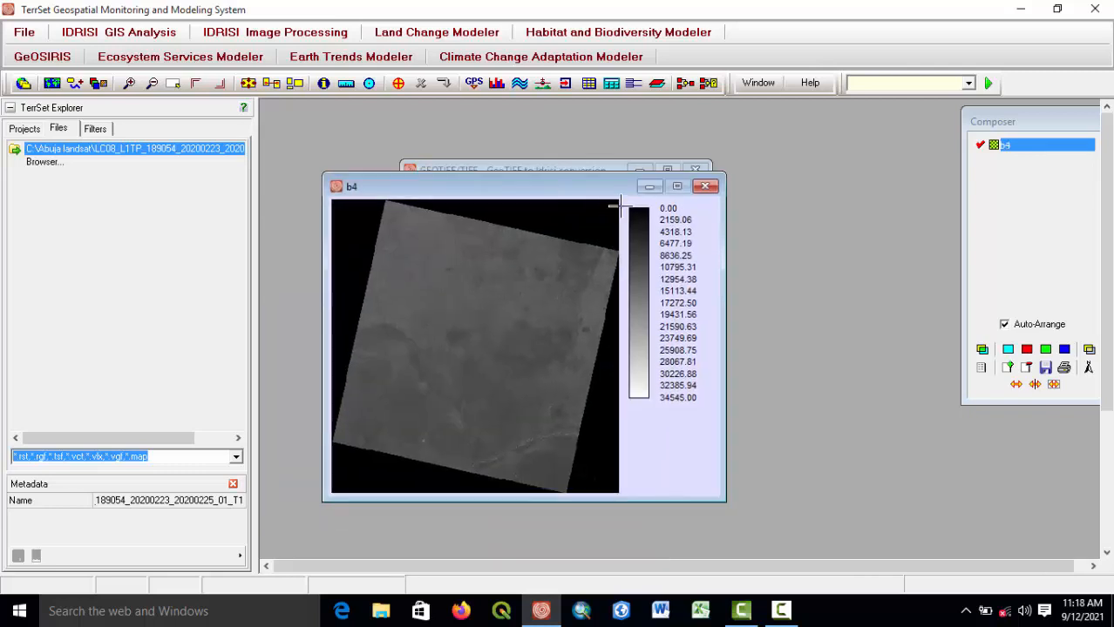
pyautogui.click(703, 187)
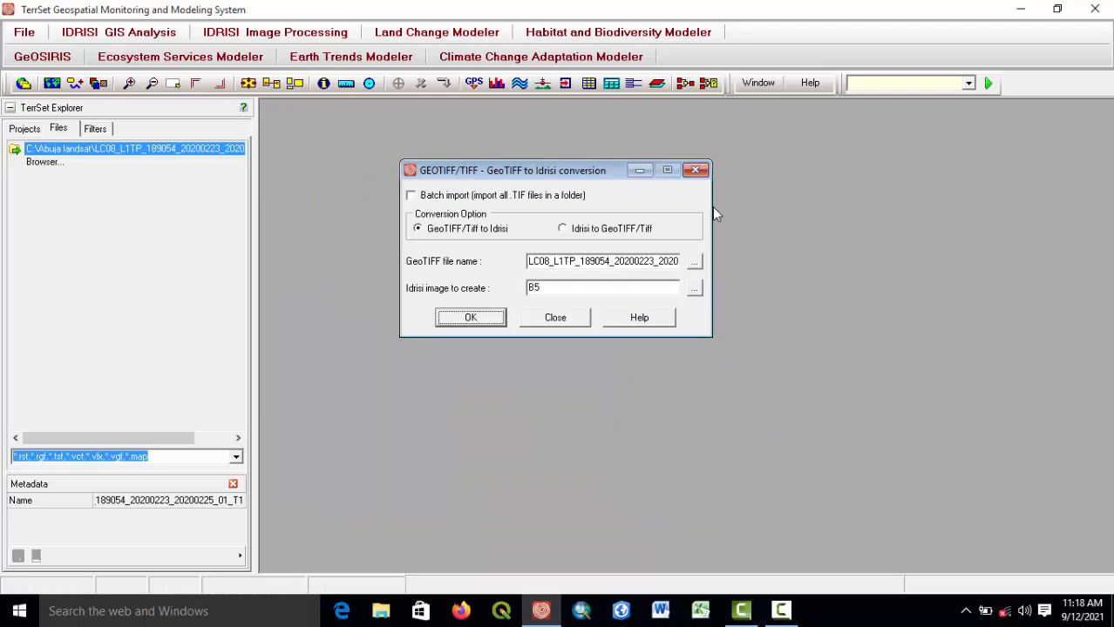
pyautogui.click(697, 169)
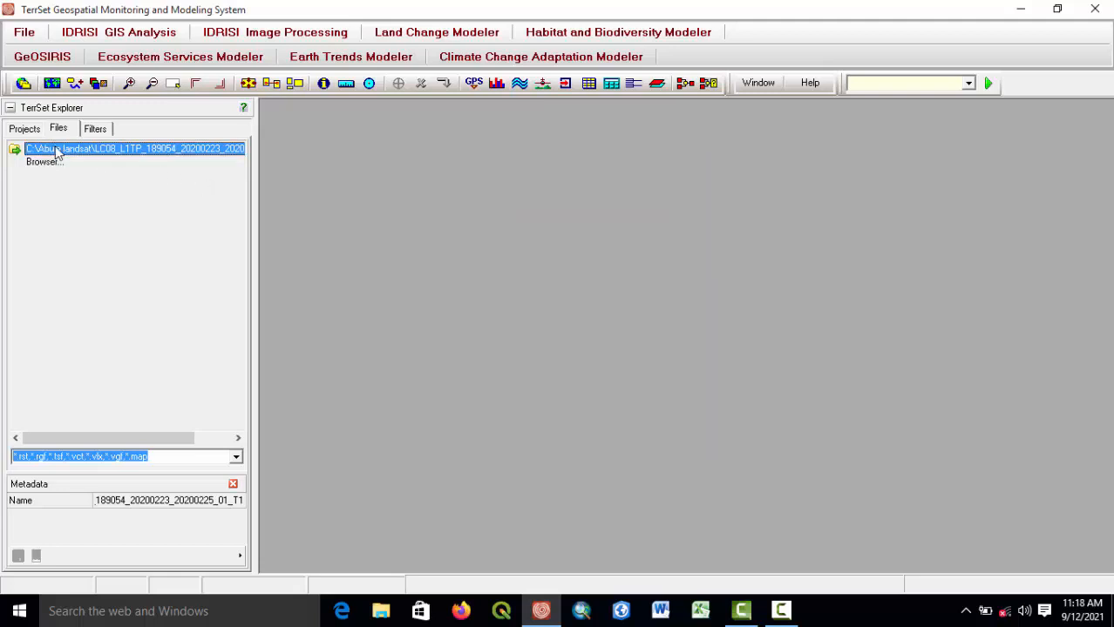
# Refresh the Files view, display the imported B3.rst raster and close its window.
pyautogui.click(24, 129)
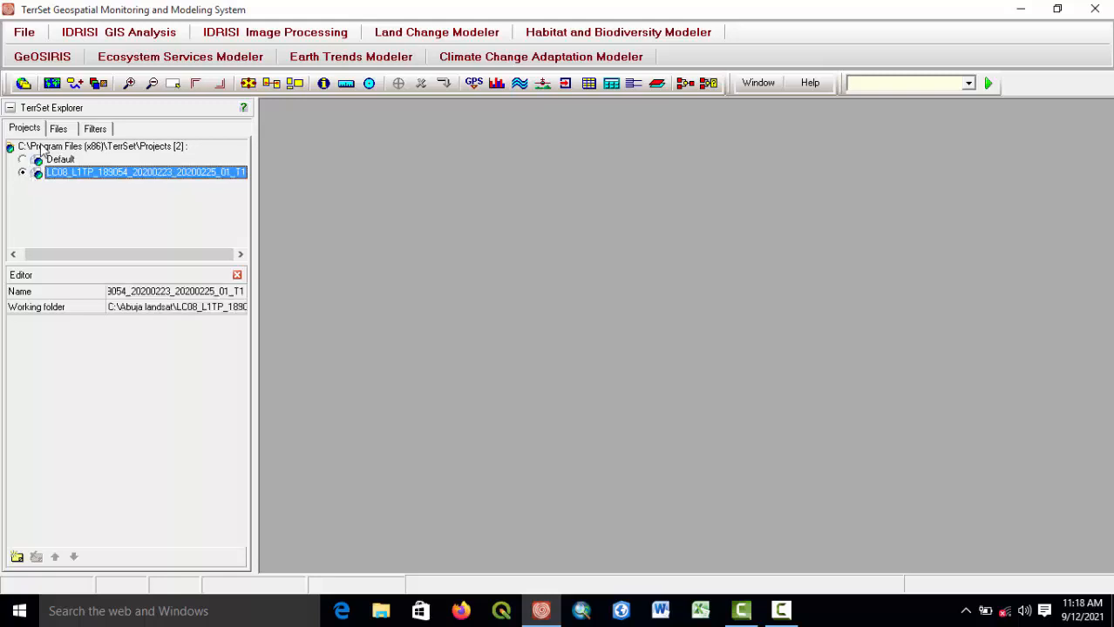
pyautogui.click(54, 131)
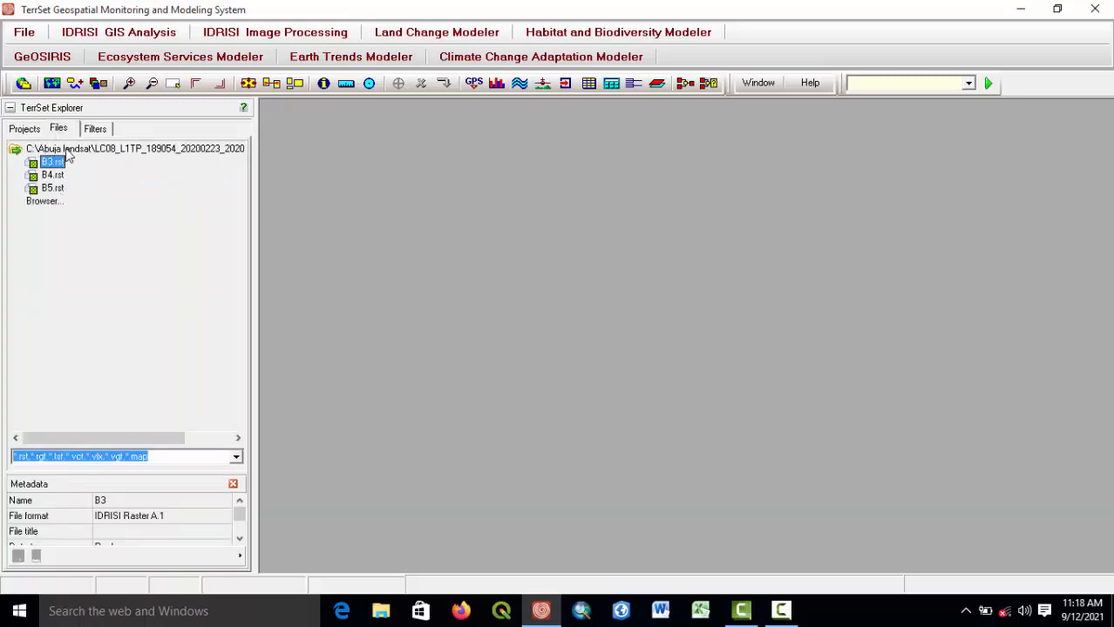
pyautogui.doubleClick(49, 164)
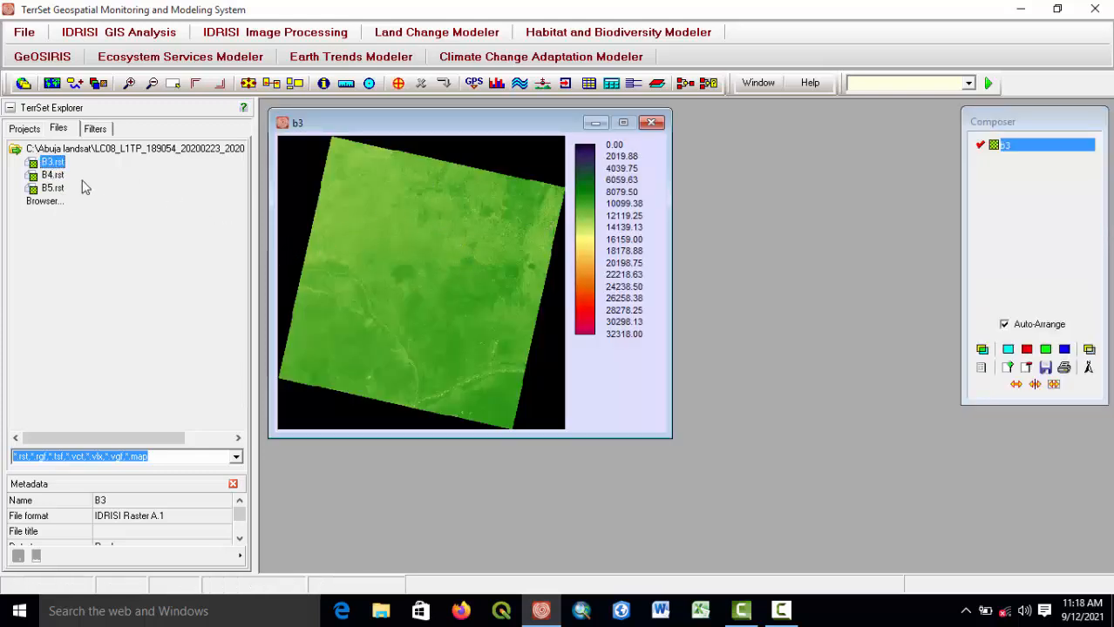
pyautogui.click(650, 123)
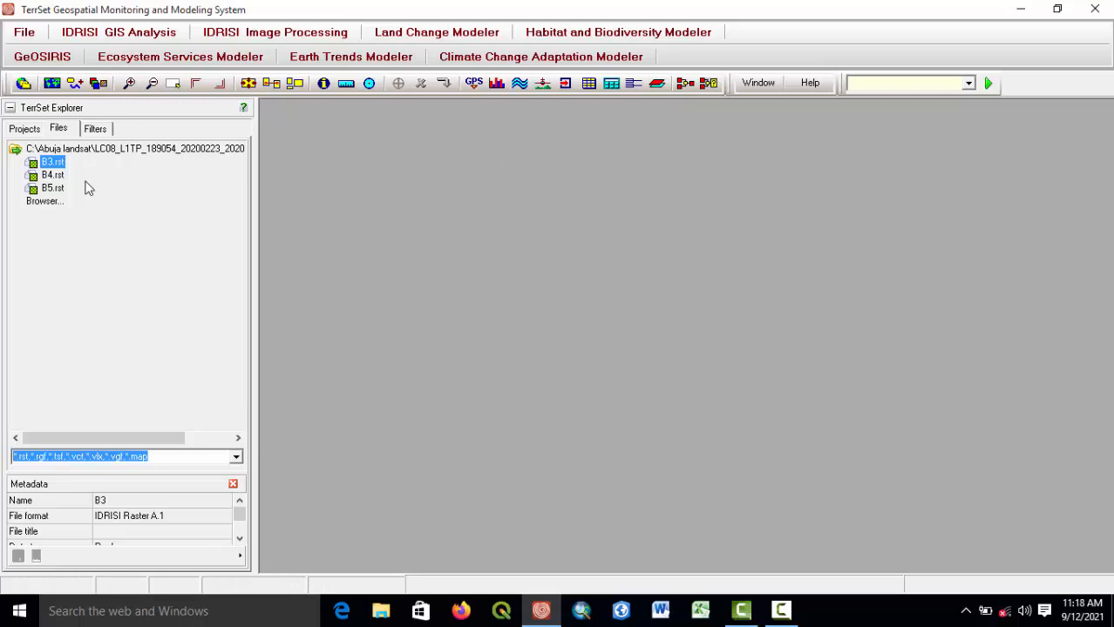
# Display the B3 raster with the GreyScale palette and Equal Intervals autoscaling, without a title.
pyautogui.click(118, 39)
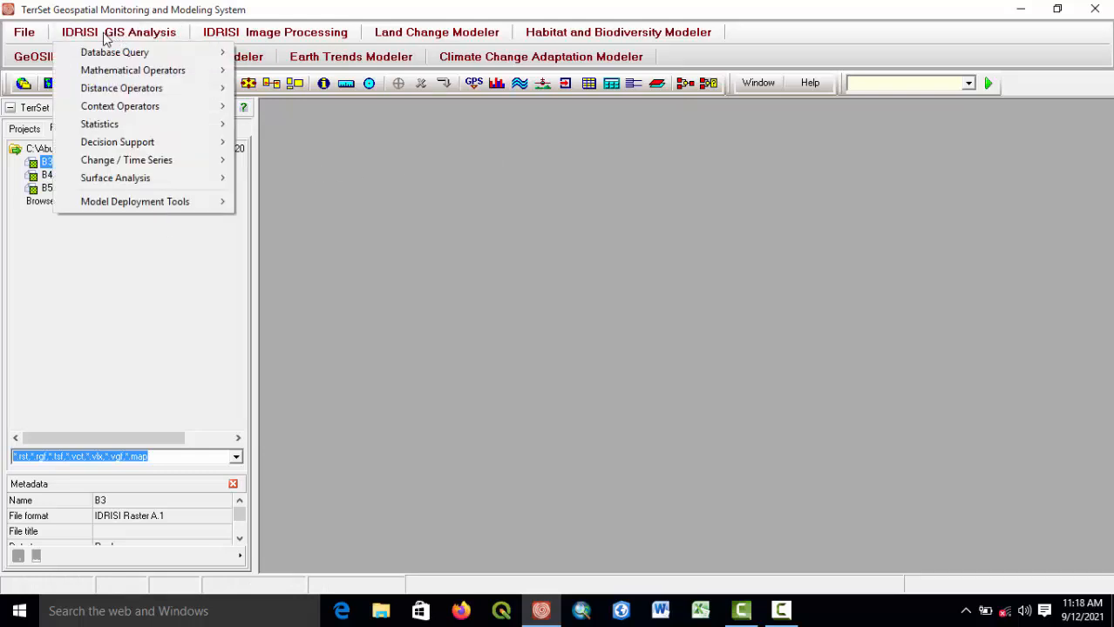
pyautogui.click(23, 35)
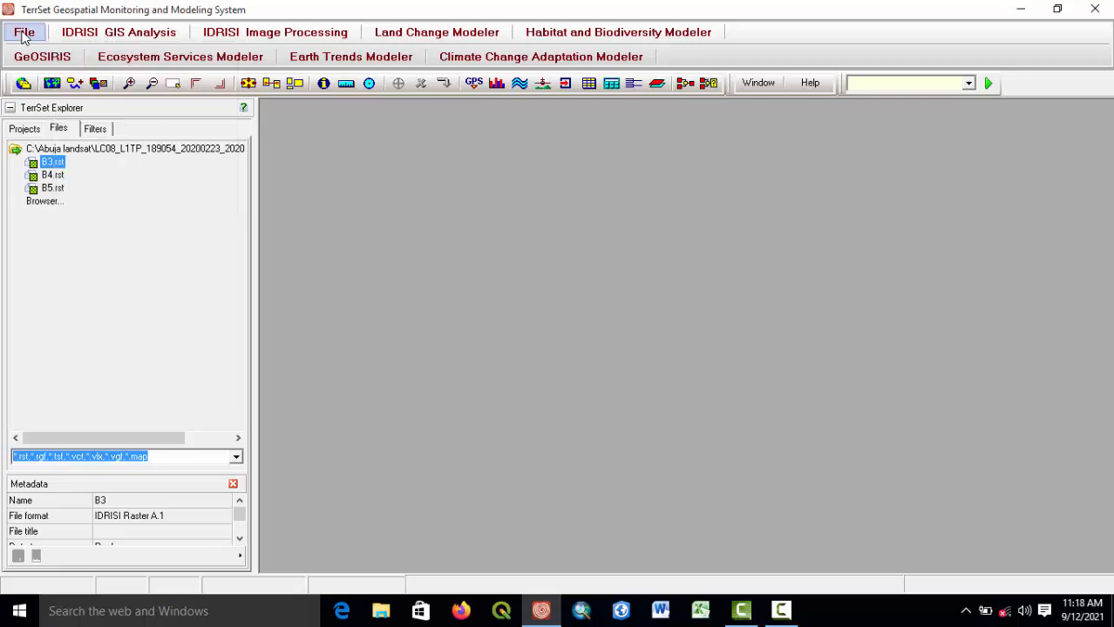
pyautogui.moveTo(44, 50)
pyautogui.click(209, 52)
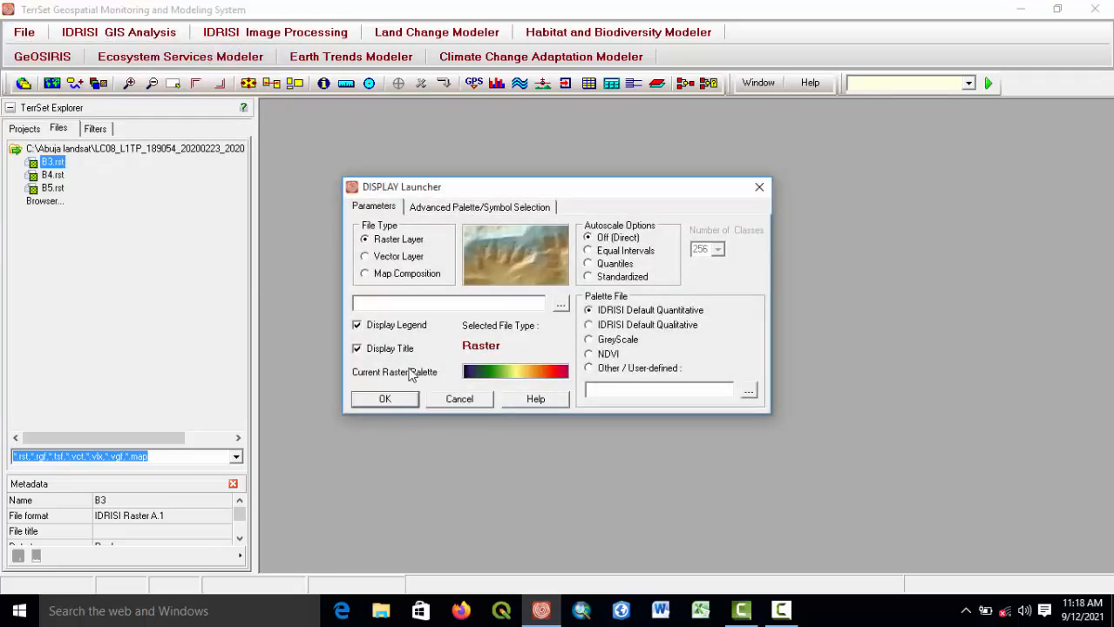
pyautogui.click(561, 305)
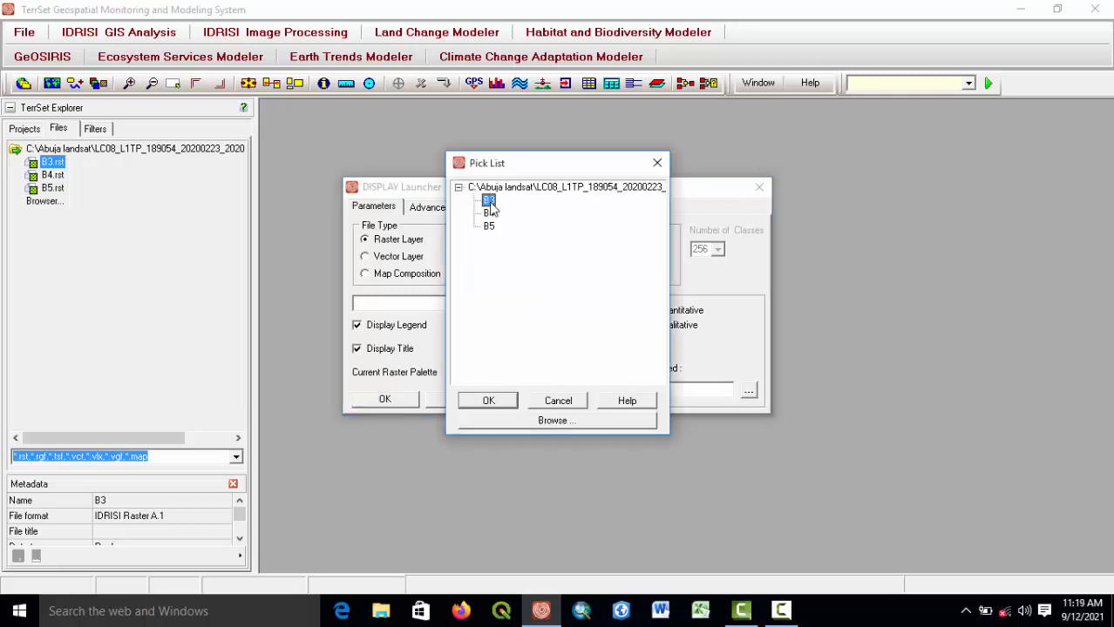
pyautogui.doubleClick(490, 202)
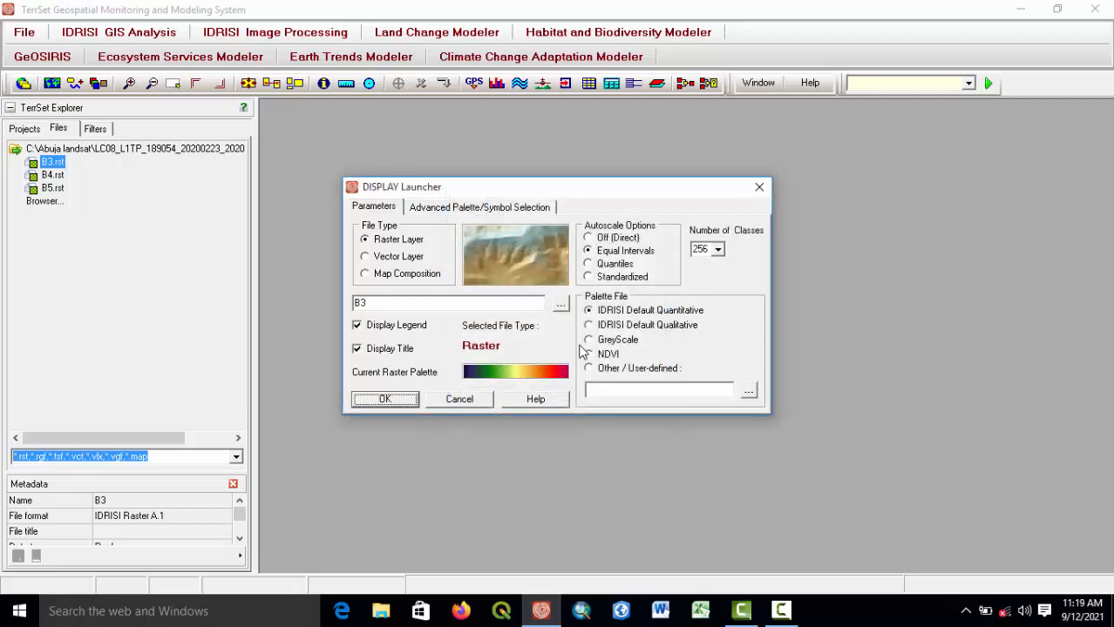
pyautogui.click(589, 340)
pyautogui.click(384, 399)
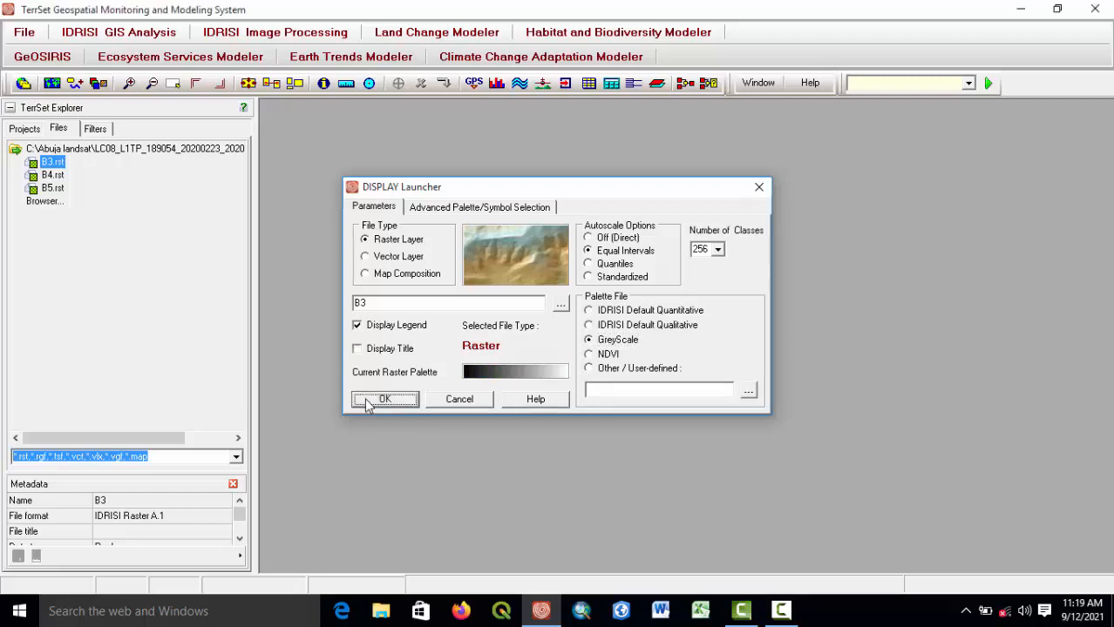
# Zoom and pan around the B3 image to inspect it, then close its display window.
pyautogui.scroll(2, 479, 230)
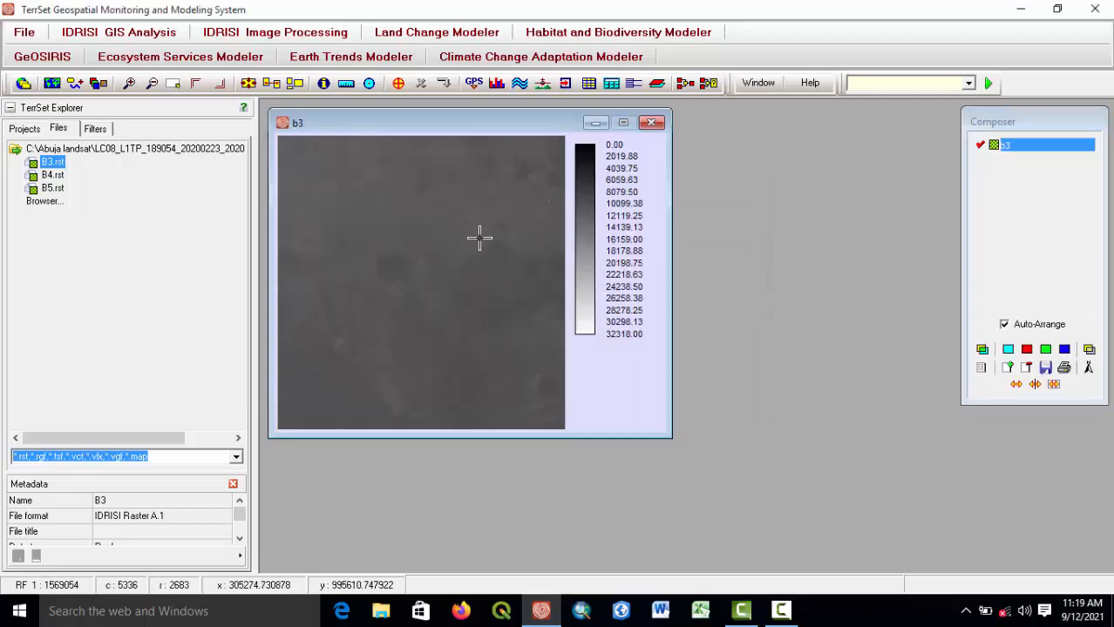
pyautogui.click(496, 284)
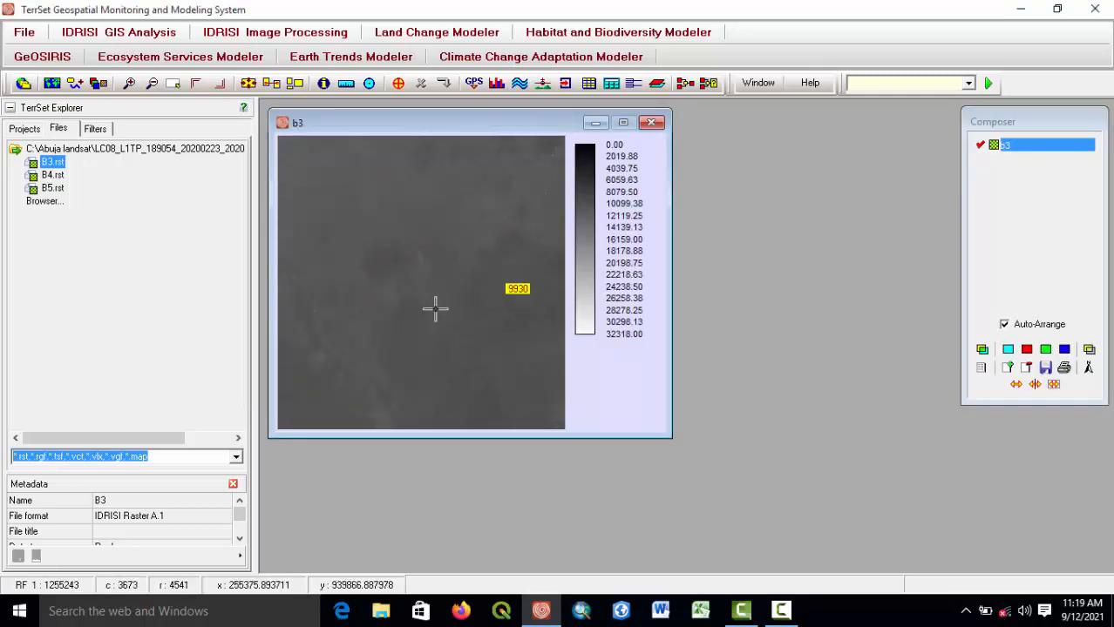
pyautogui.click(517, 219)
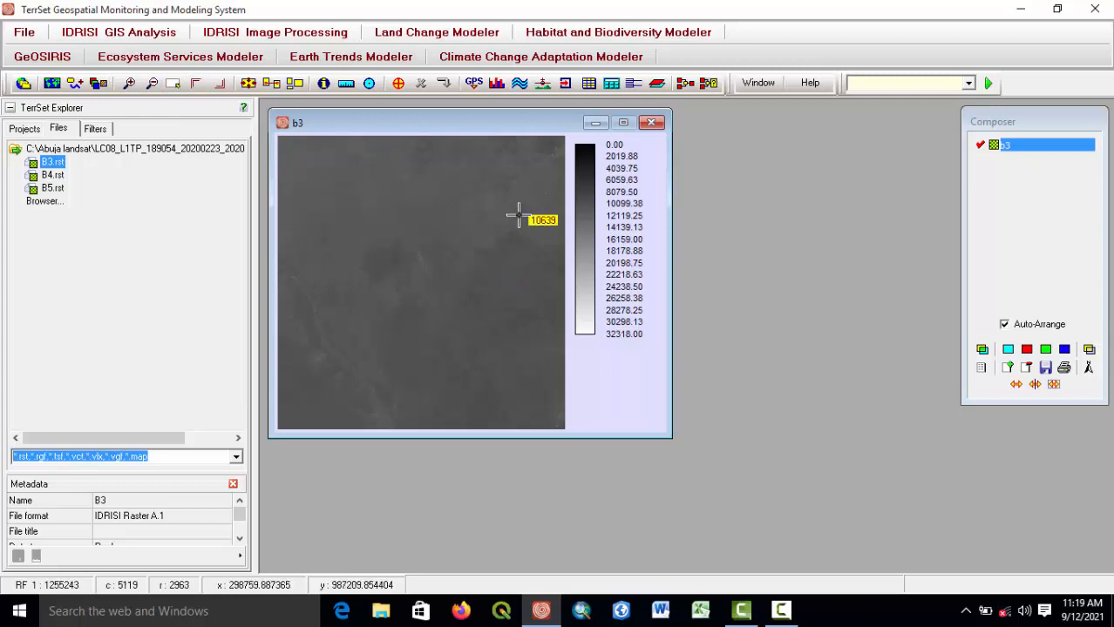
pyautogui.moveTo(463, 264); pyautogui.dragTo(371, 326)
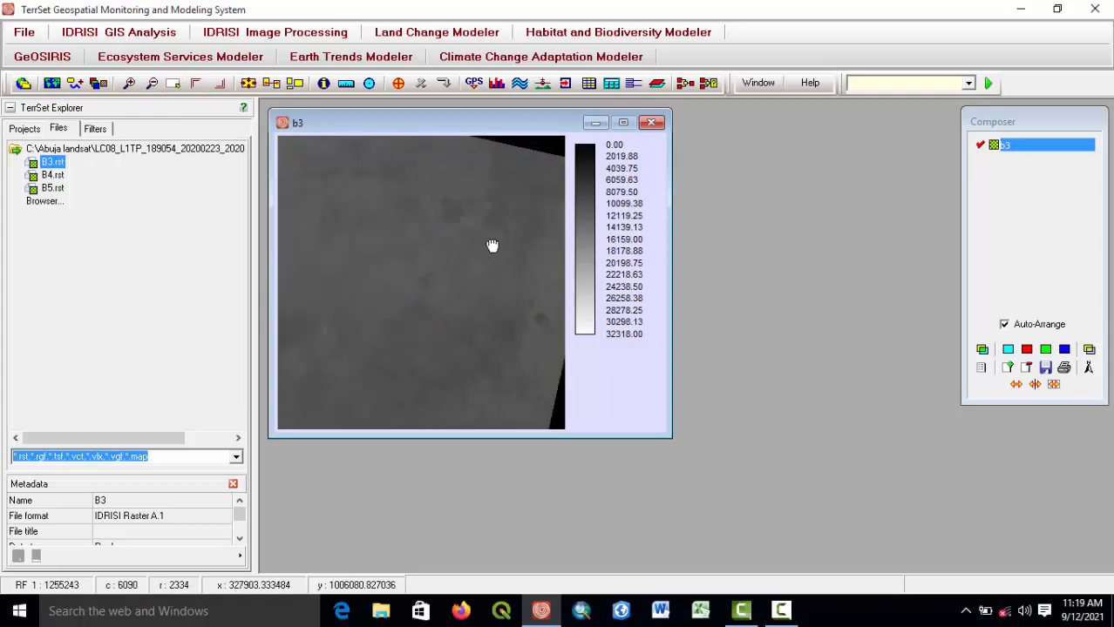
pyautogui.moveTo(492, 248); pyautogui.dragTo(412, 161)
pyautogui.moveTo(385, 326); pyautogui.dragTo(472, 230)
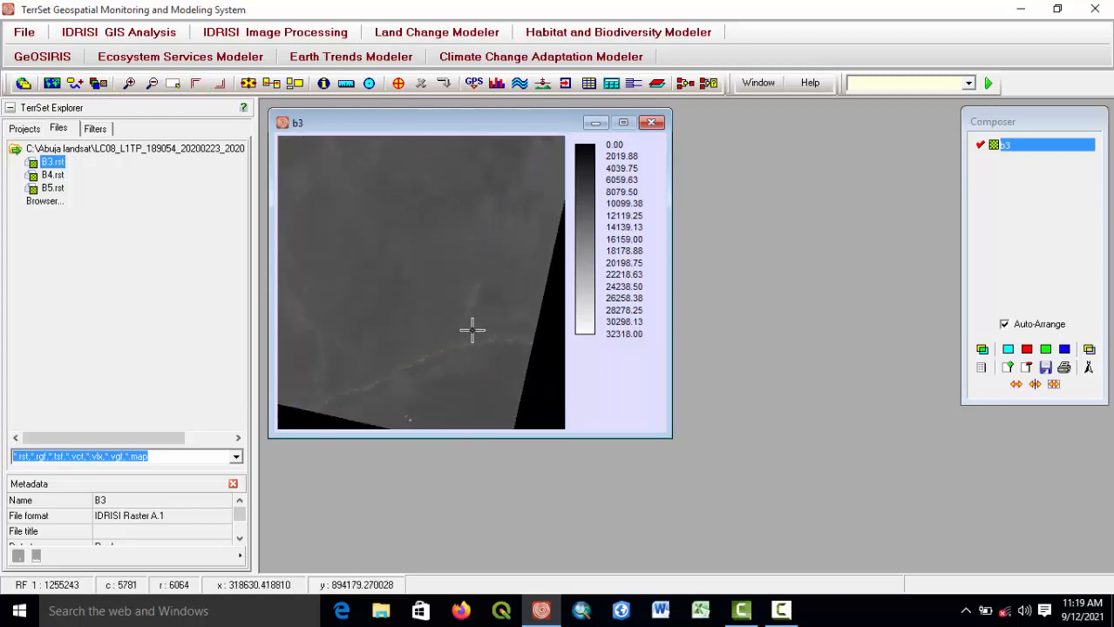
pyautogui.moveTo(473, 330); pyautogui.dragTo(540, 425)
pyautogui.moveTo(413, 259); pyautogui.dragTo(485, 370)
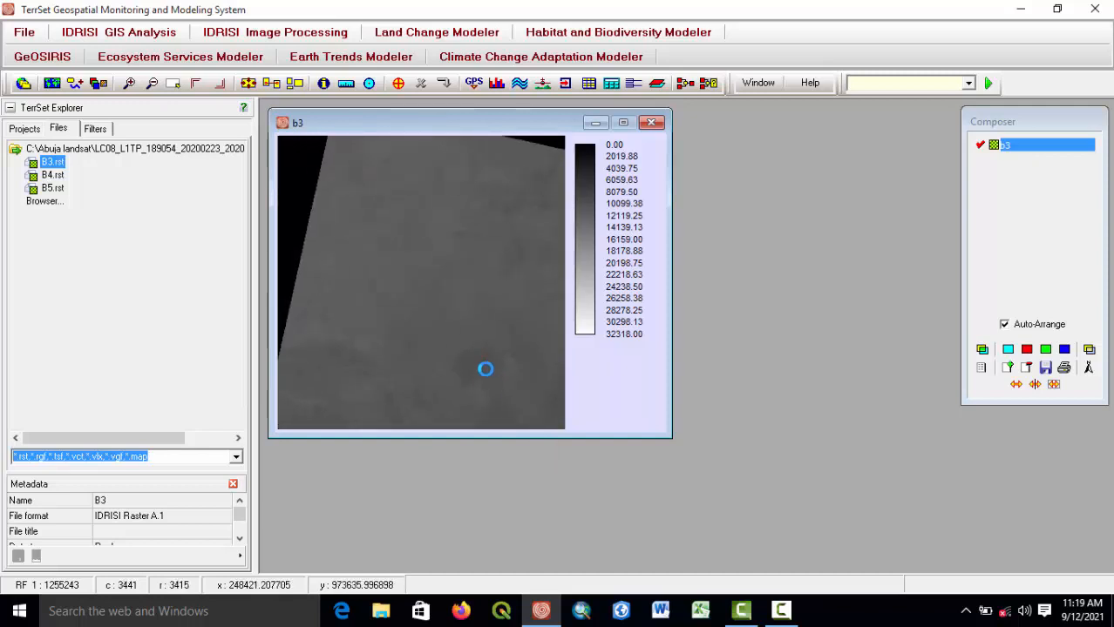
pyautogui.click(651, 122)
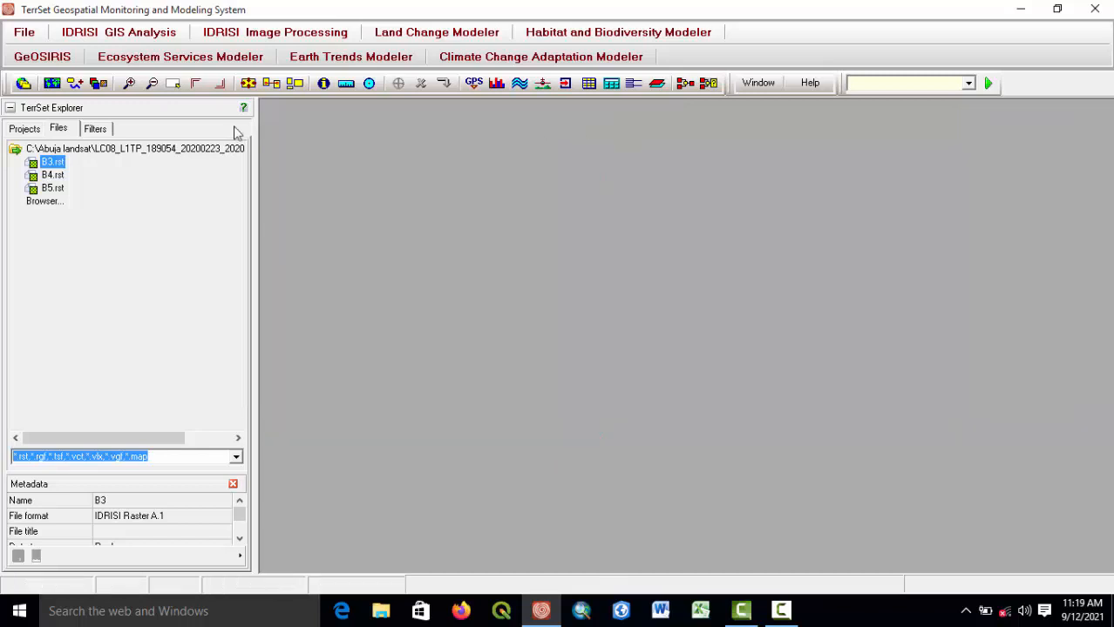
# Display the B4 raster with the GreyScale palette and Equal Intervals autoscaling.
pyautogui.click(42, 37)
pyautogui.moveTo(124, 52)
pyautogui.click(214, 50)
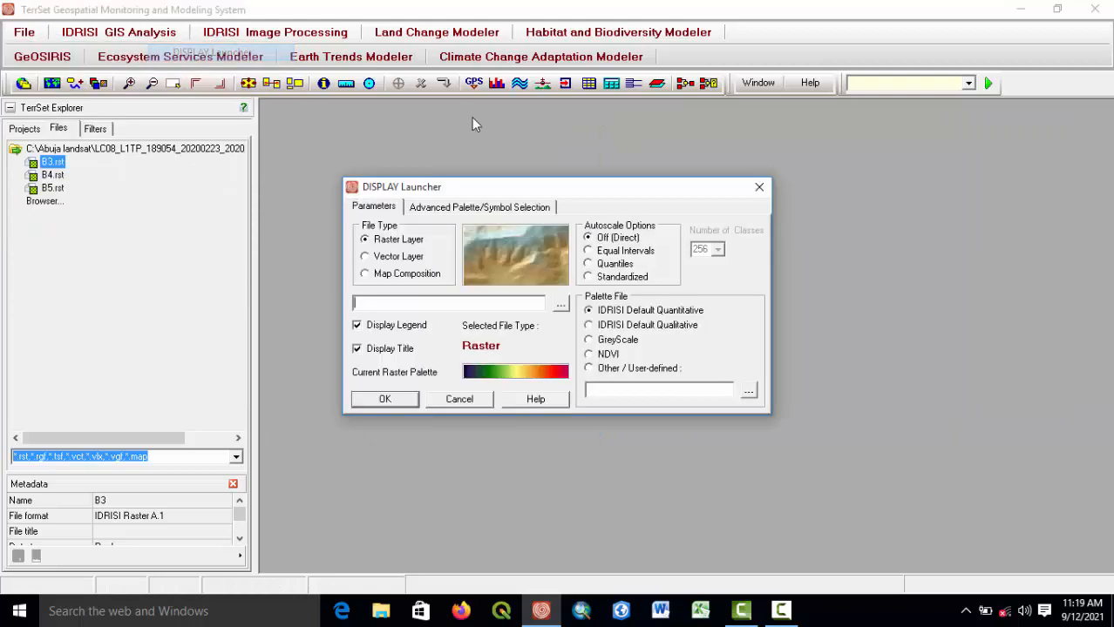
pyautogui.click(562, 308)
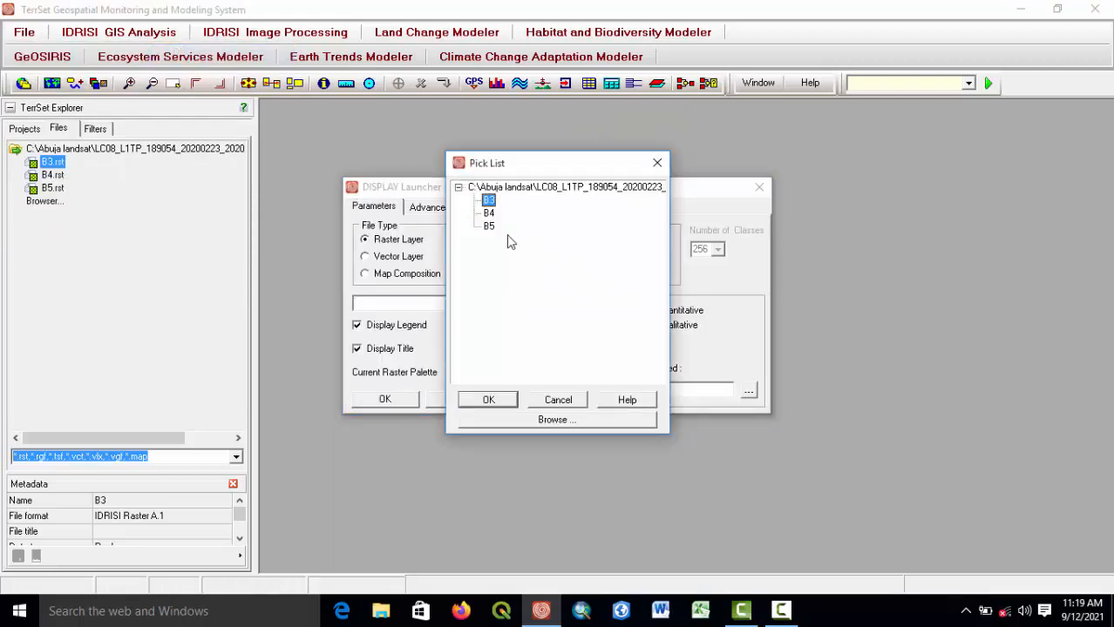
pyautogui.doubleClick(486, 216)
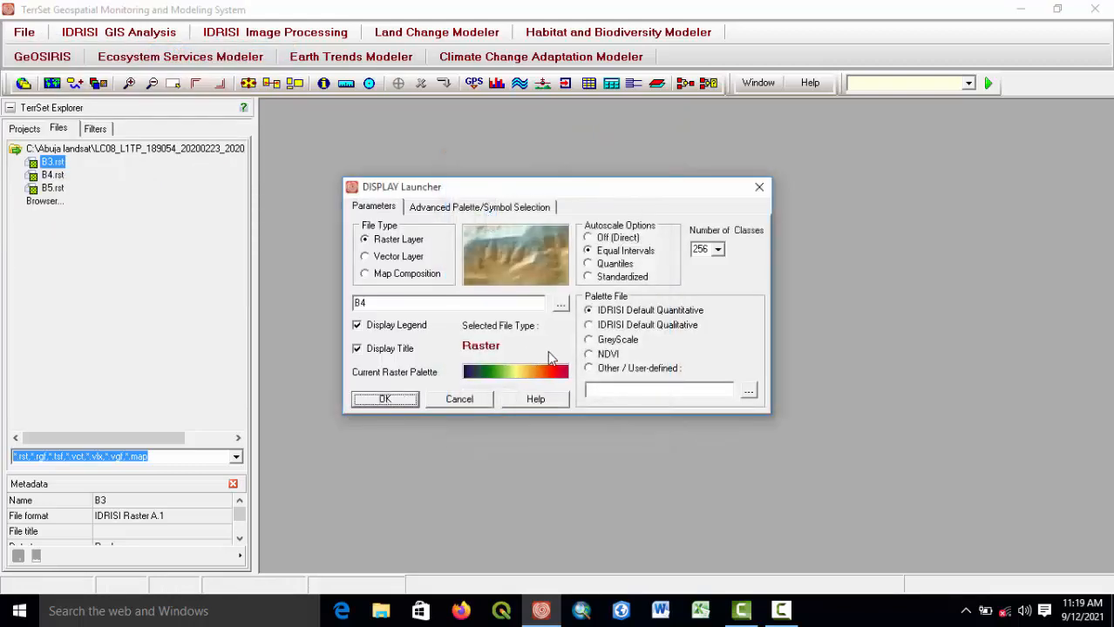
pyautogui.click(589, 340)
pyautogui.click(385, 400)
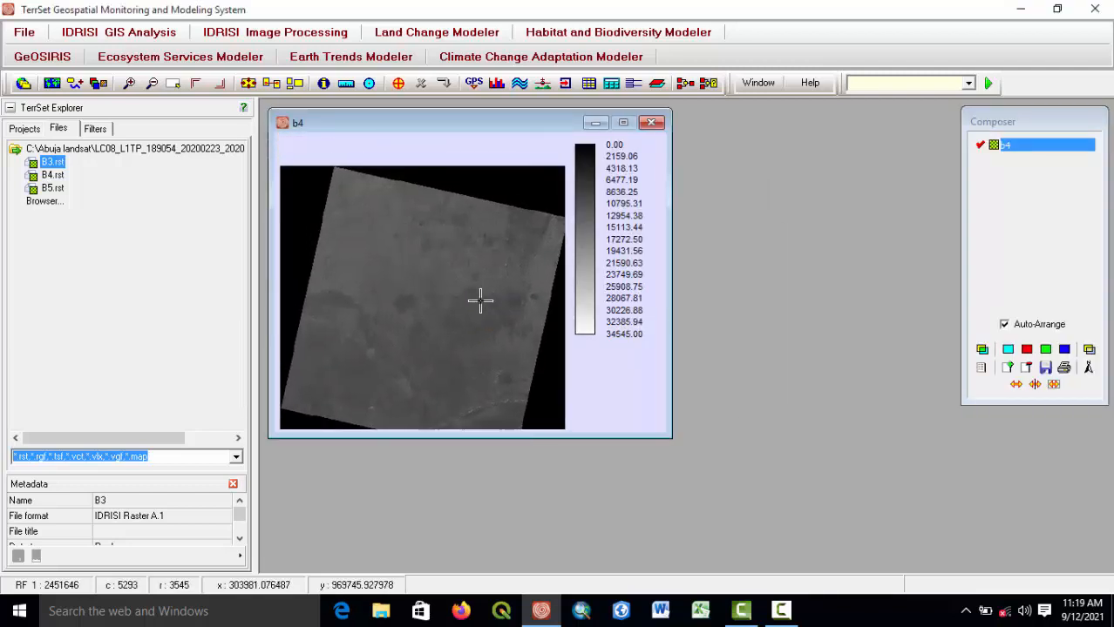
# Zoom and pan around the B4 image to inspect it, then close its display window.
pyautogui.scroll(3, 480, 300)
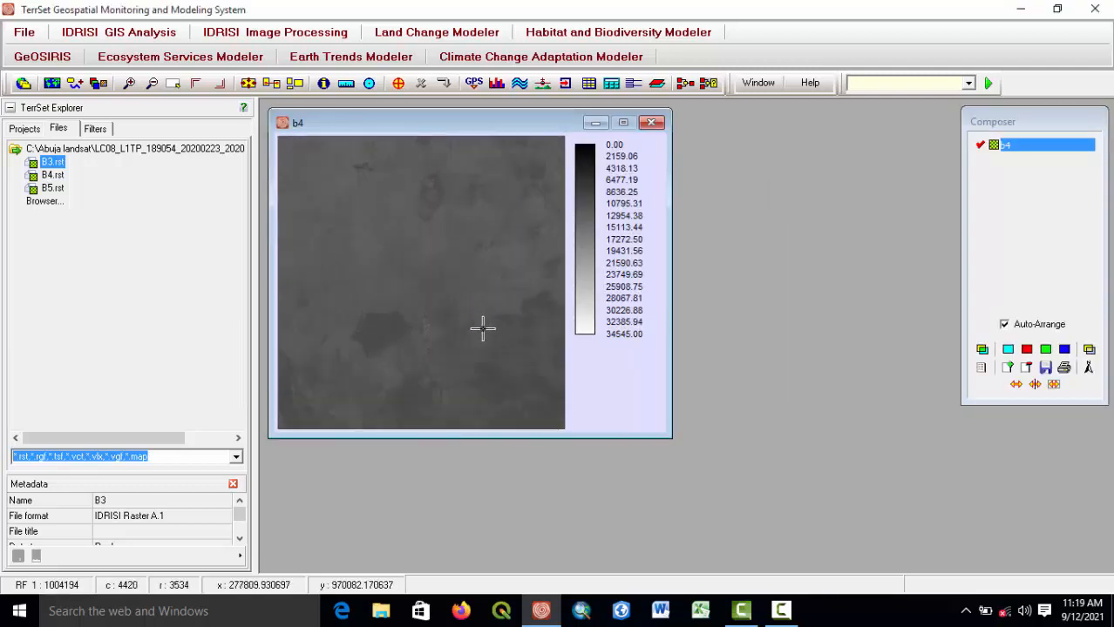
pyautogui.scroll(1, 447, 324)
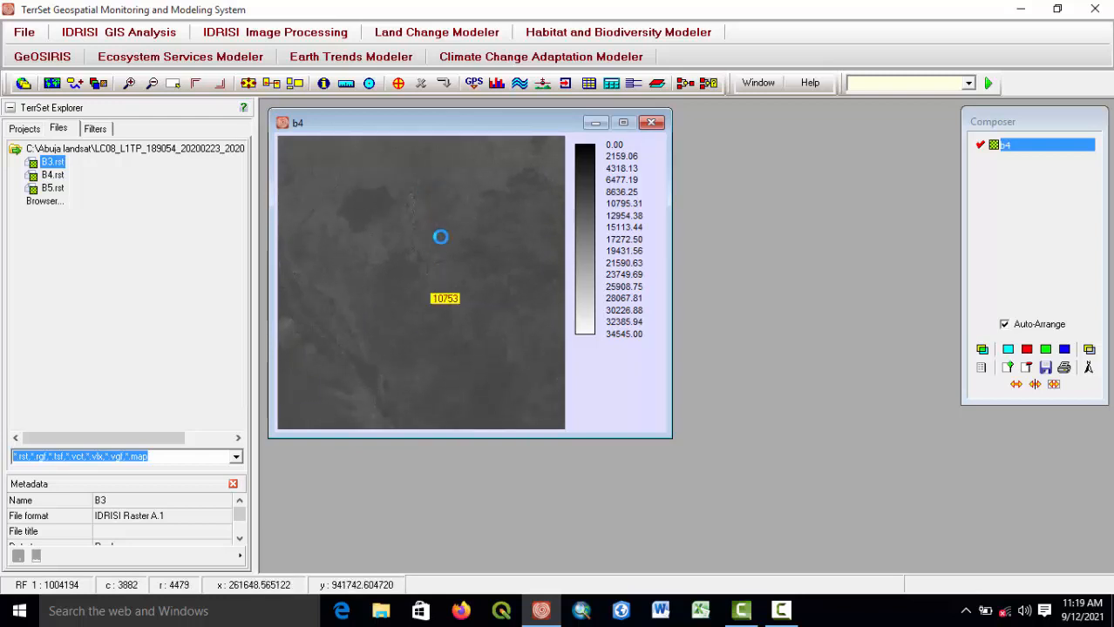
pyautogui.moveTo(441, 237); pyautogui.dragTo(477, 147)
pyautogui.moveTo(492, 259); pyautogui.dragTo(411, 358)
pyautogui.moveTo(488, 216); pyautogui.dragTo(449, 345)
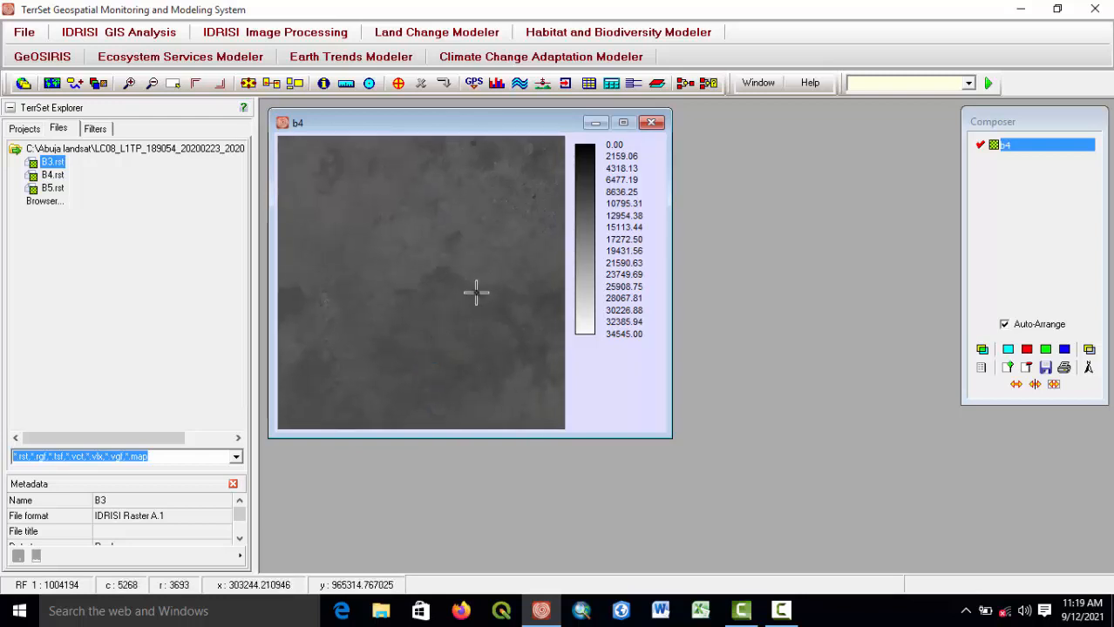
pyautogui.moveTo(476, 292); pyautogui.dragTo(410, 330)
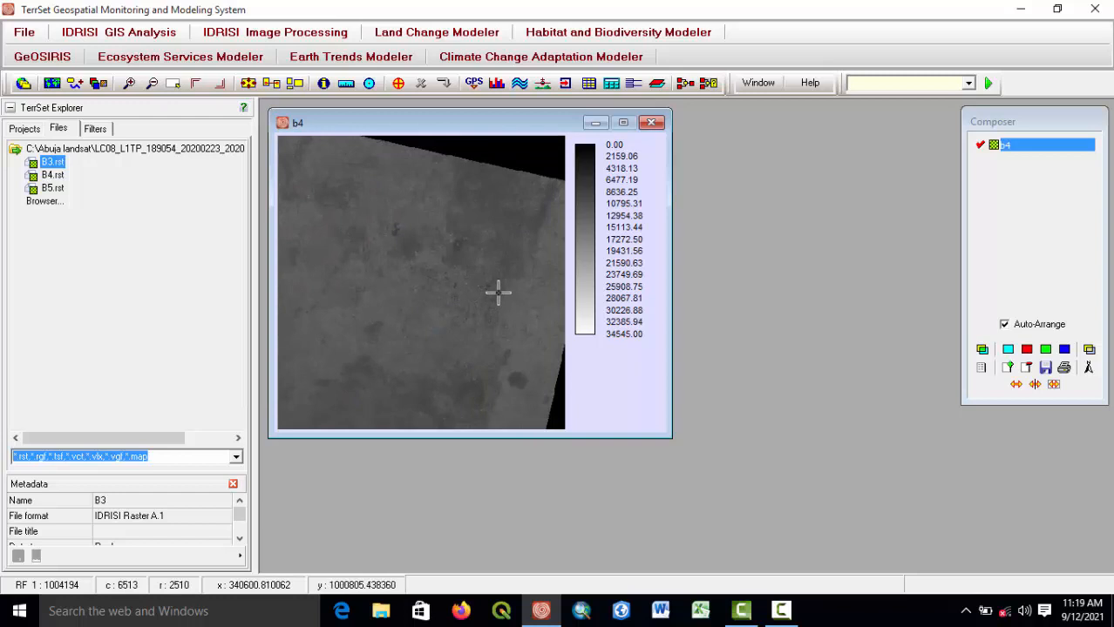
pyautogui.scroll(3, 498, 292)
pyautogui.moveTo(513, 236); pyautogui.dragTo(445, 330)
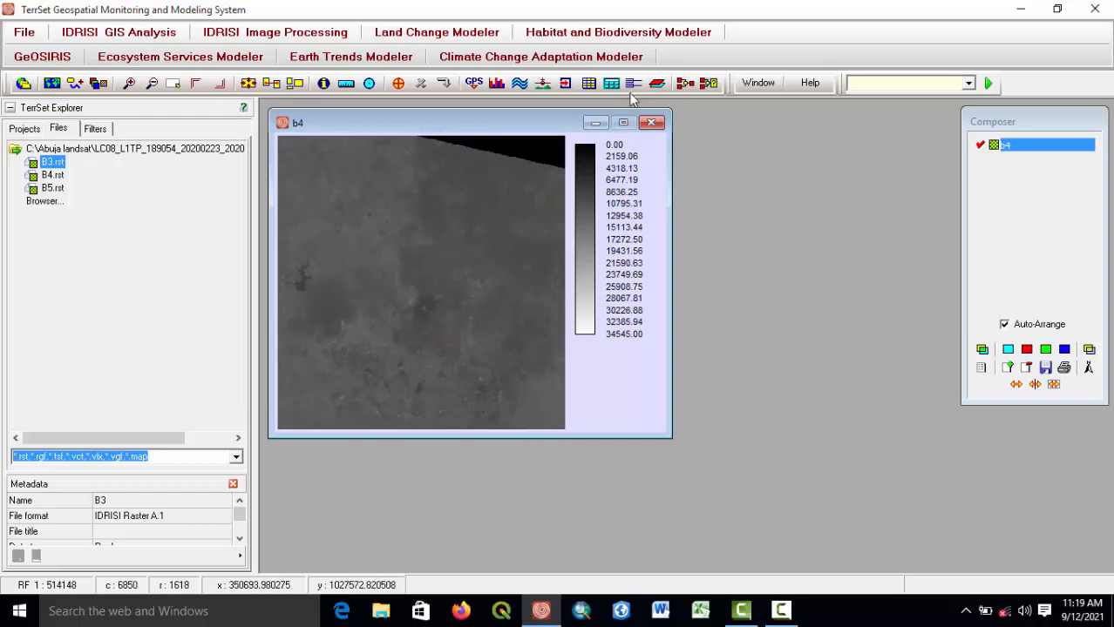
pyautogui.click(651, 122)
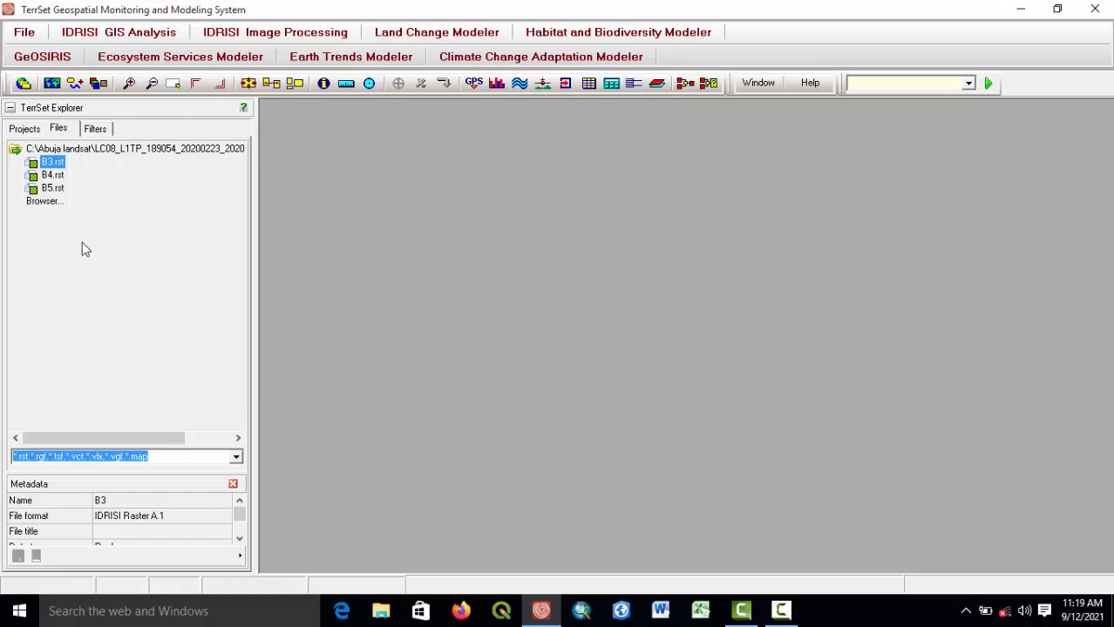
# Display the B3 raster again with the GreyScale palette and Equal Intervals autoscaling.
pyautogui.click(26, 32)
pyautogui.moveTo(48, 50)
pyautogui.click(175, 49)
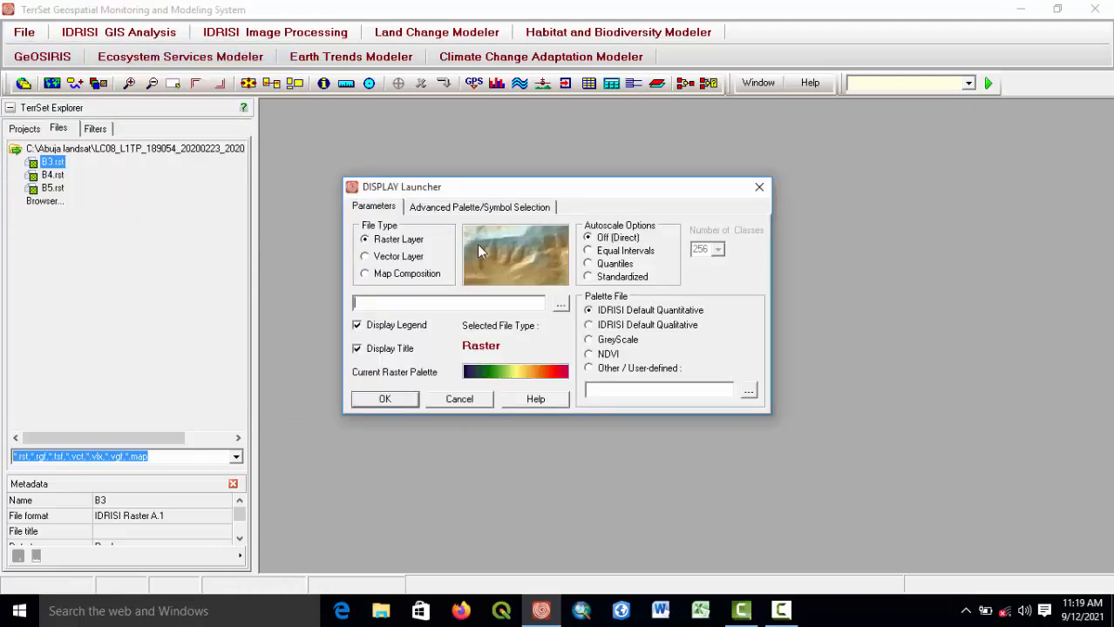
pyautogui.click(558, 304)
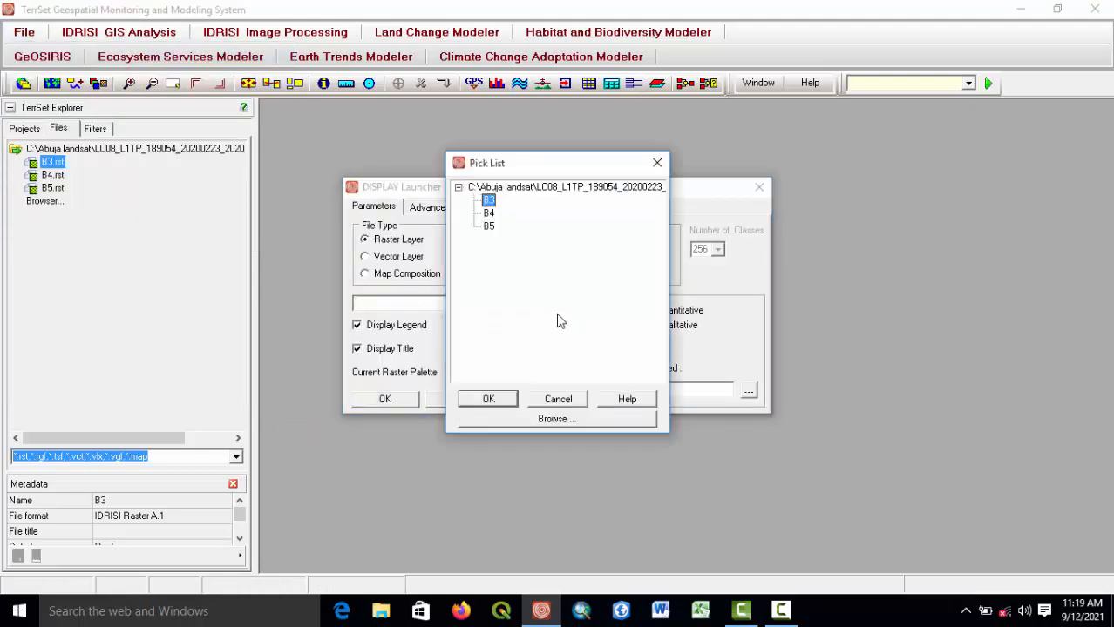
pyautogui.doubleClick(490, 202)
pyautogui.click(610, 341)
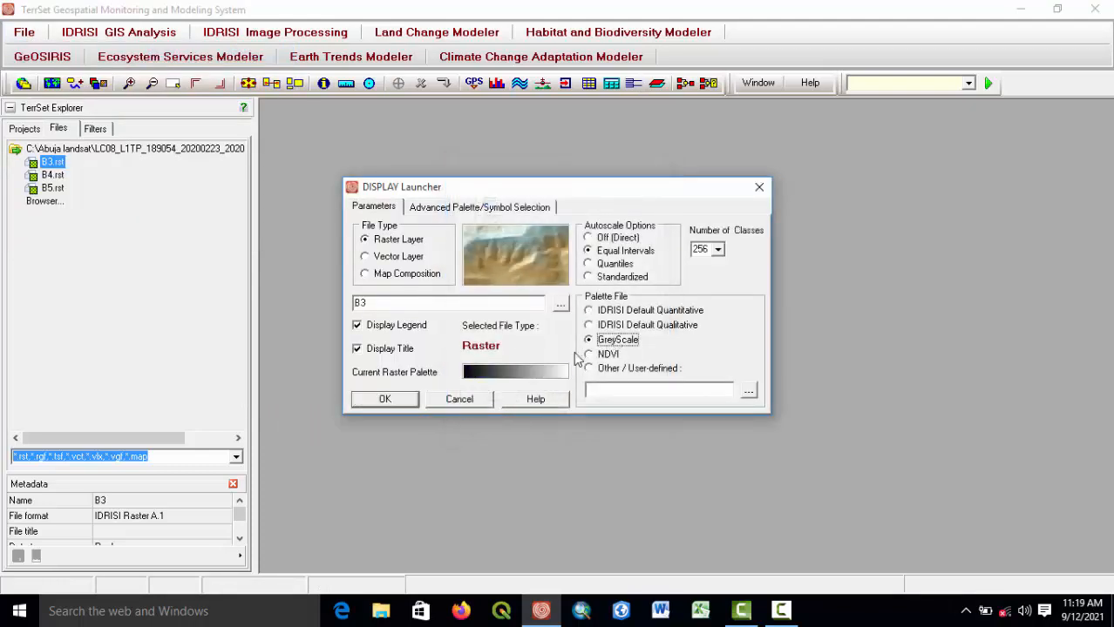
pyautogui.click(385, 399)
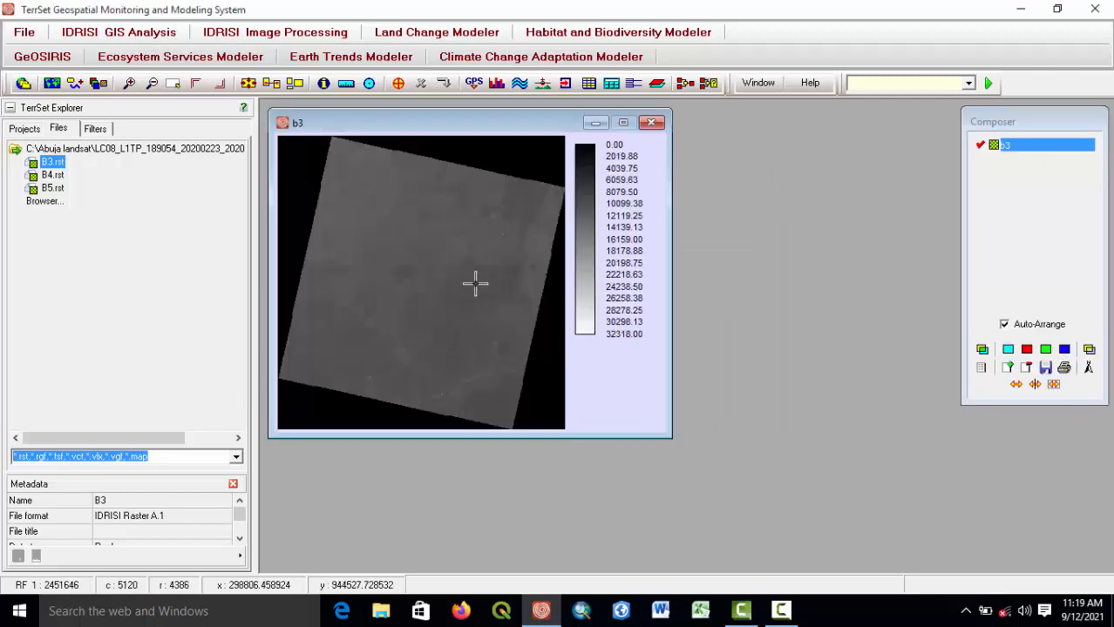
# Zoom and pan around the B3 image to examine the area of interest.
pyautogui.scroll(3, 492, 247)
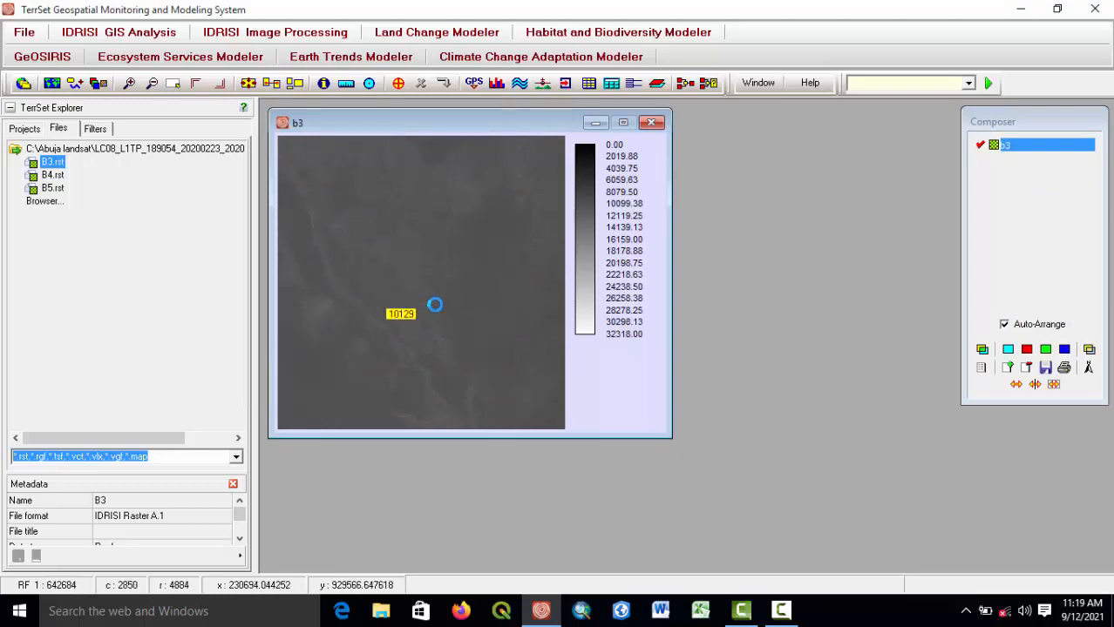
pyautogui.moveTo(517, 176); pyautogui.dragTo(333, 293)
pyautogui.moveTo(466, 196); pyautogui.dragTo(331, 262)
pyautogui.moveTo(492, 243); pyautogui.dragTo(403, 341)
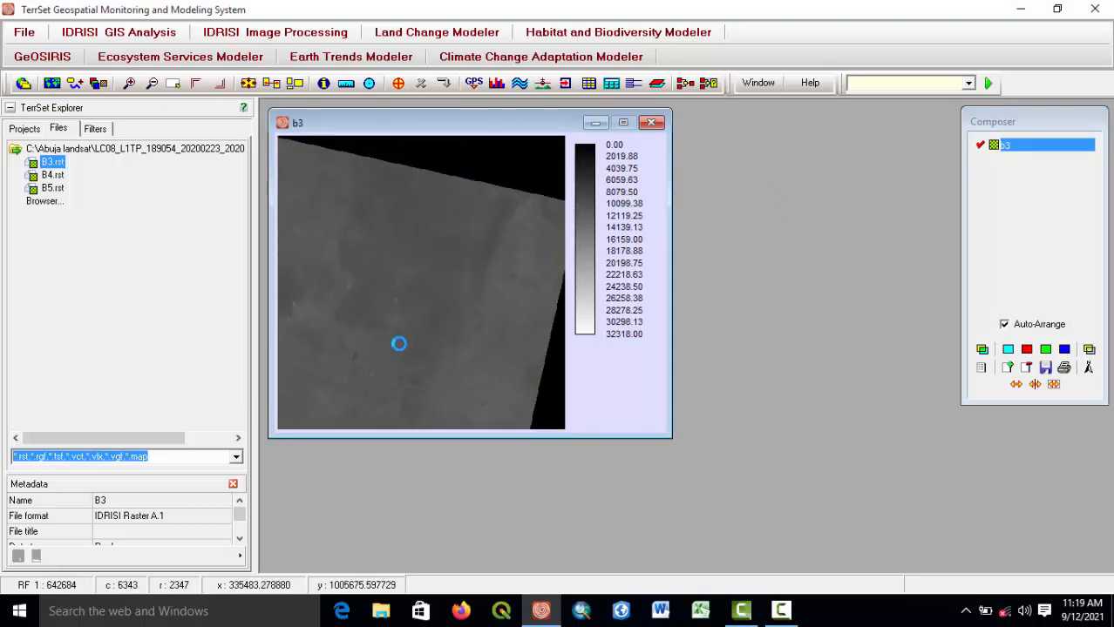
pyautogui.moveTo(435, 336); pyautogui.dragTo(514, 239)
pyautogui.moveTo(398, 321); pyautogui.dragTo(466, 165)
pyautogui.scroll(2, 465, 292)
pyautogui.scroll(-3, 475, 292)
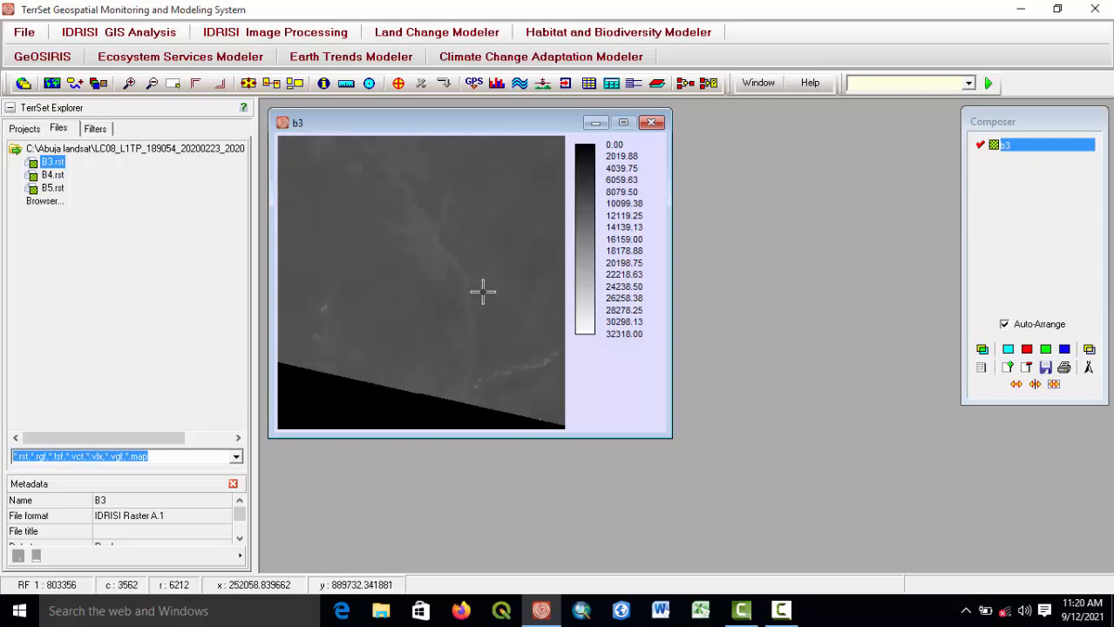
pyautogui.moveTo(422, 261); pyautogui.dragTo(351, 276)
pyautogui.scroll(2, 351, 275)
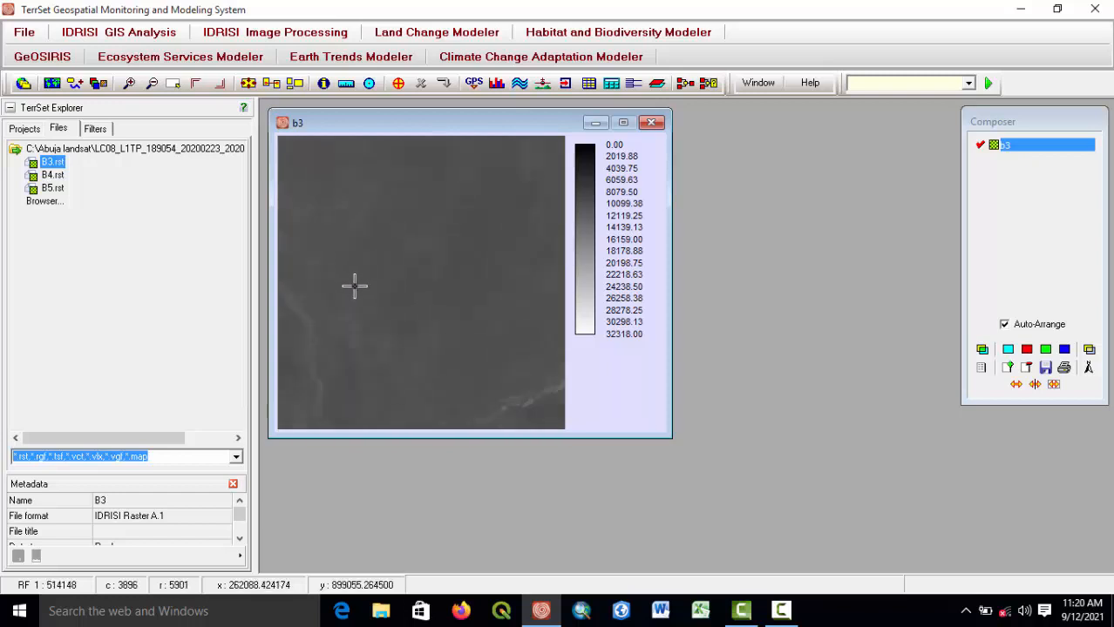
pyautogui.moveTo(396, 326); pyautogui.dragTo(518, 343)
pyautogui.moveTo(461, 292); pyautogui.dragTo(461, 317)
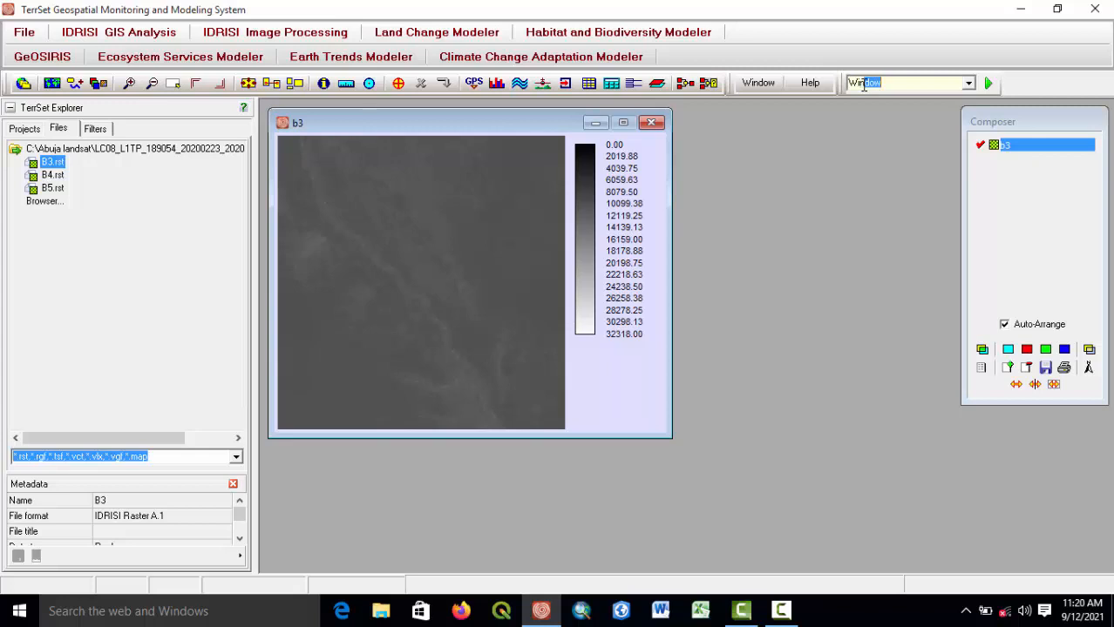
# Open the WINDOW image windowing tool and keep the window specified by row/column positions.
pyautogui.press('Return')
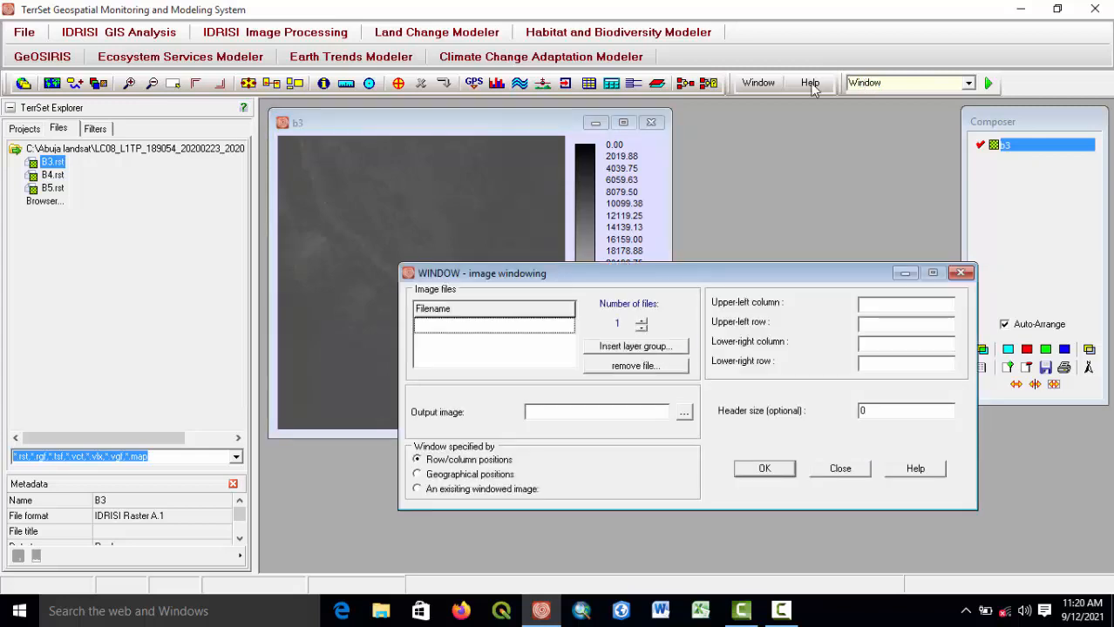
pyautogui.moveTo(667, 276); pyautogui.dragTo(775, 99)
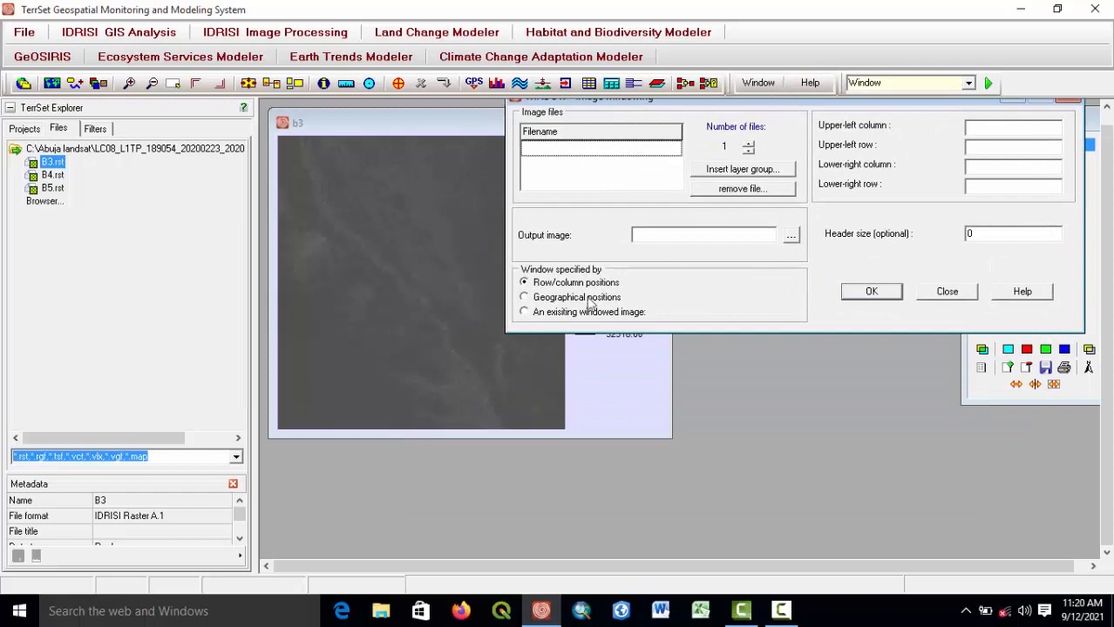
pyautogui.click(525, 298)
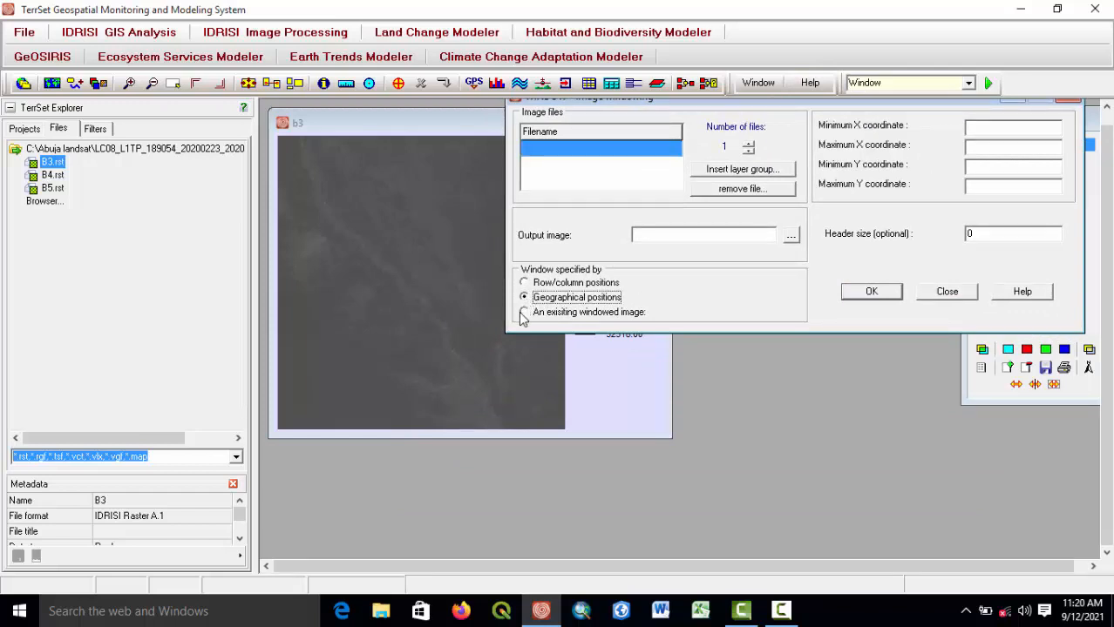
pyautogui.click(524, 314)
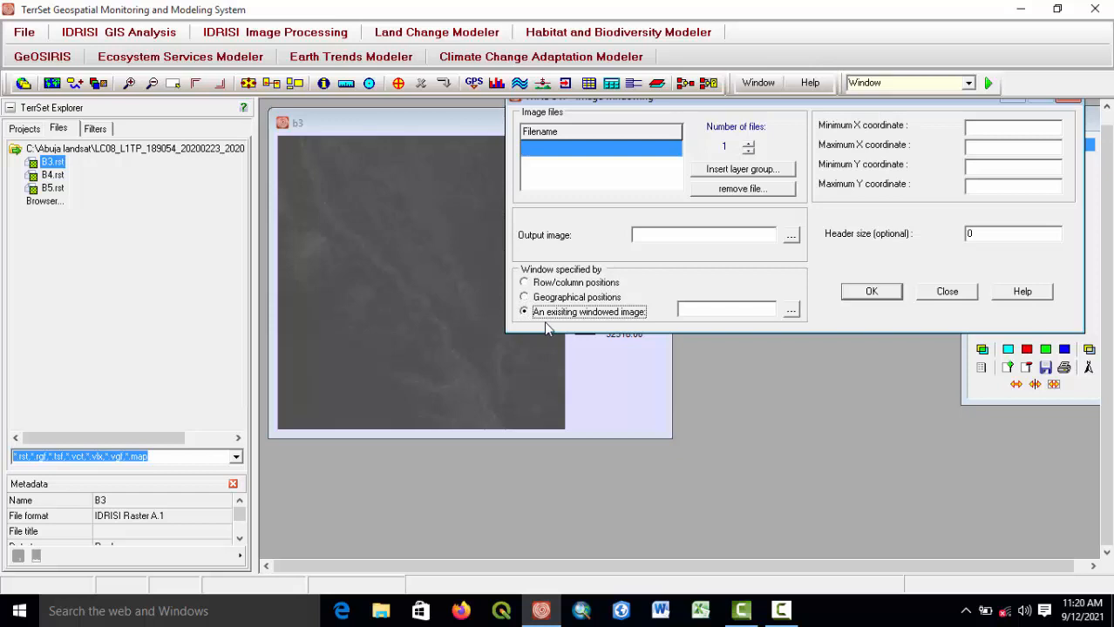
pyautogui.click(523, 283)
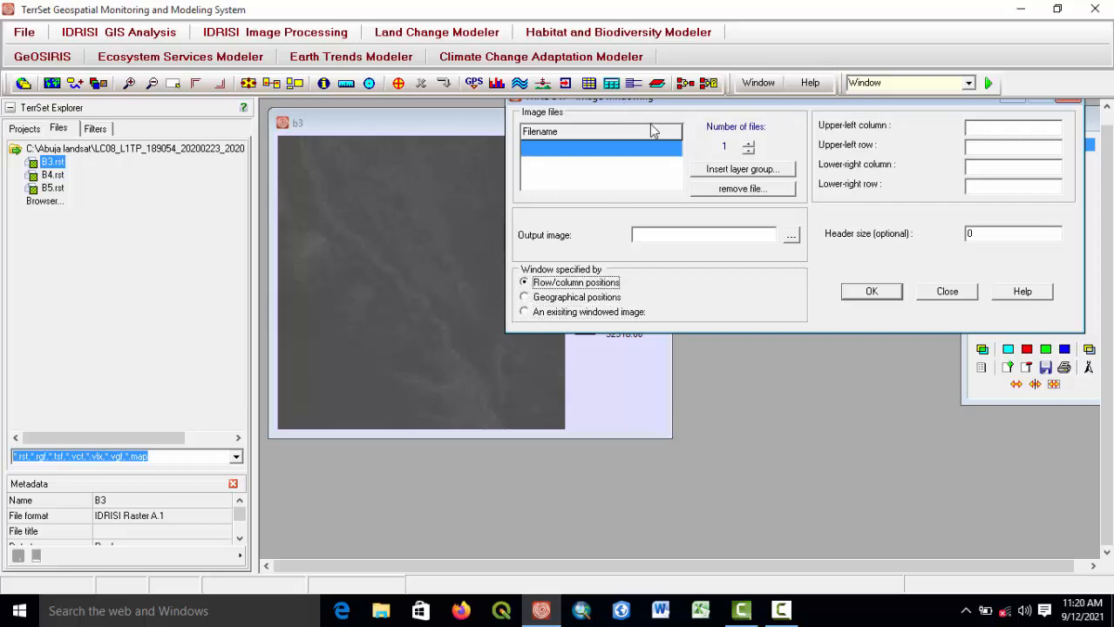
pyautogui.moveTo(732, 107); pyautogui.dragTo(889, 116)
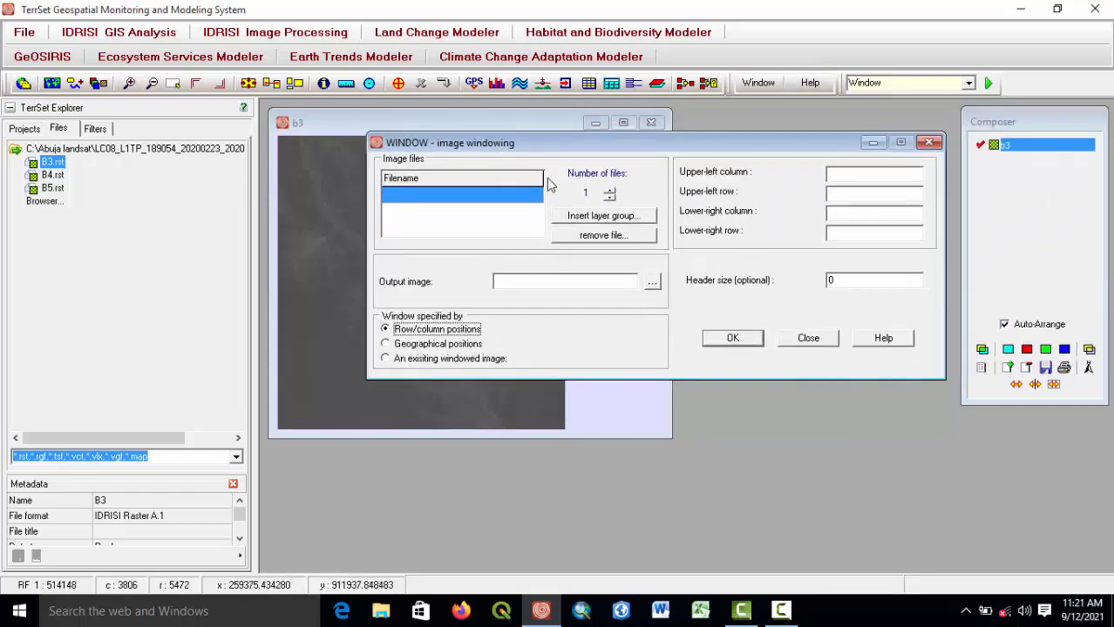
# Set the number of image files to 3 and pick B3, B4 and B5 as the input images.
pyautogui.click(609, 189)
pyautogui.click(609, 189)
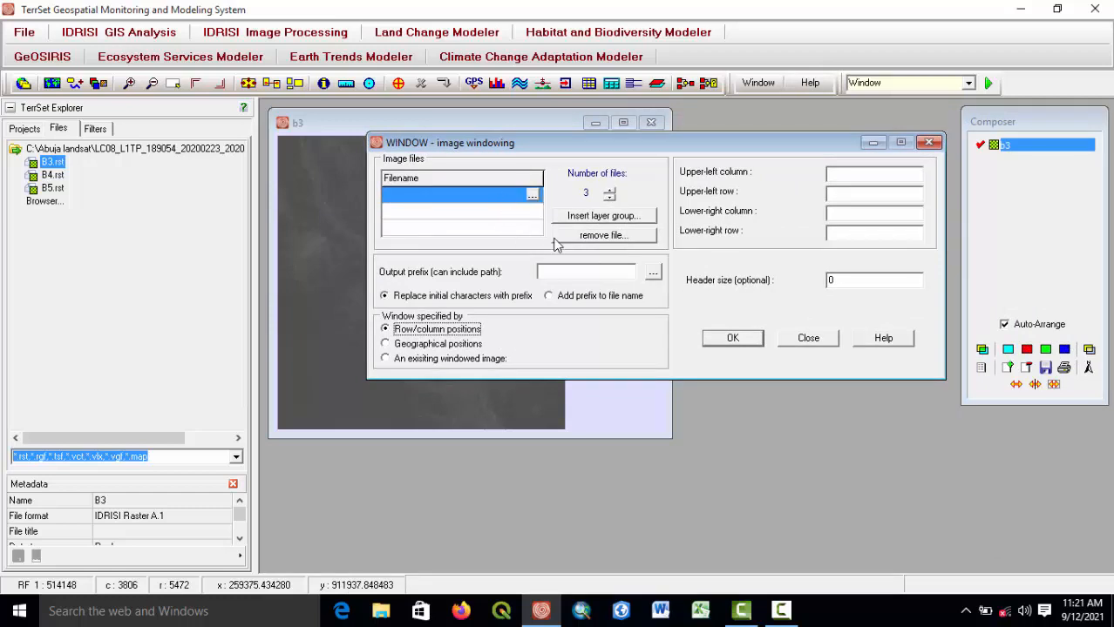
pyautogui.click(532, 196)
pyautogui.doubleClick(489, 200)
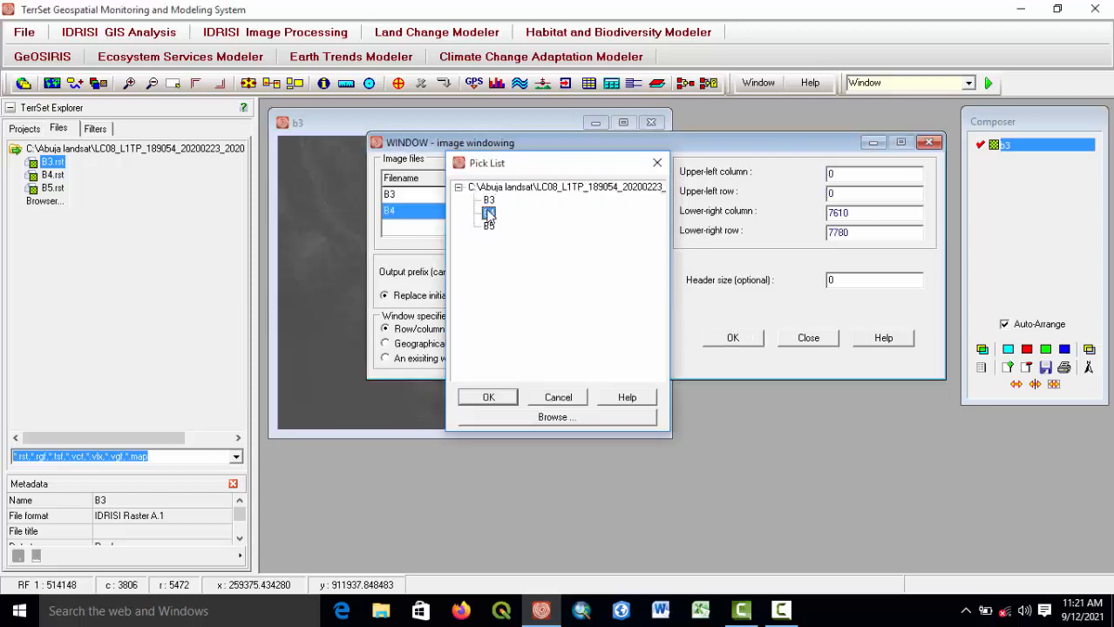
pyautogui.doubleClick(489, 214)
pyautogui.click(480, 224)
pyautogui.doubleClick(488, 225)
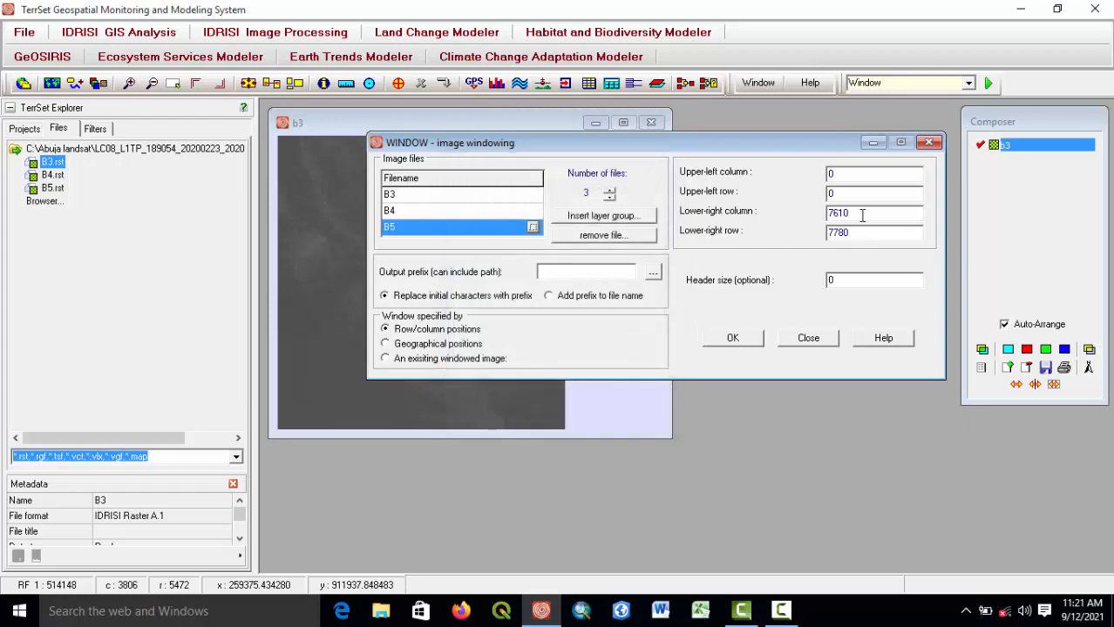
# Enter the window bounds: upper-left column 2259, upper-left row 4324, lower-right column 3738, lower-right row 5843.
pyautogui.doubleClick(835, 173)
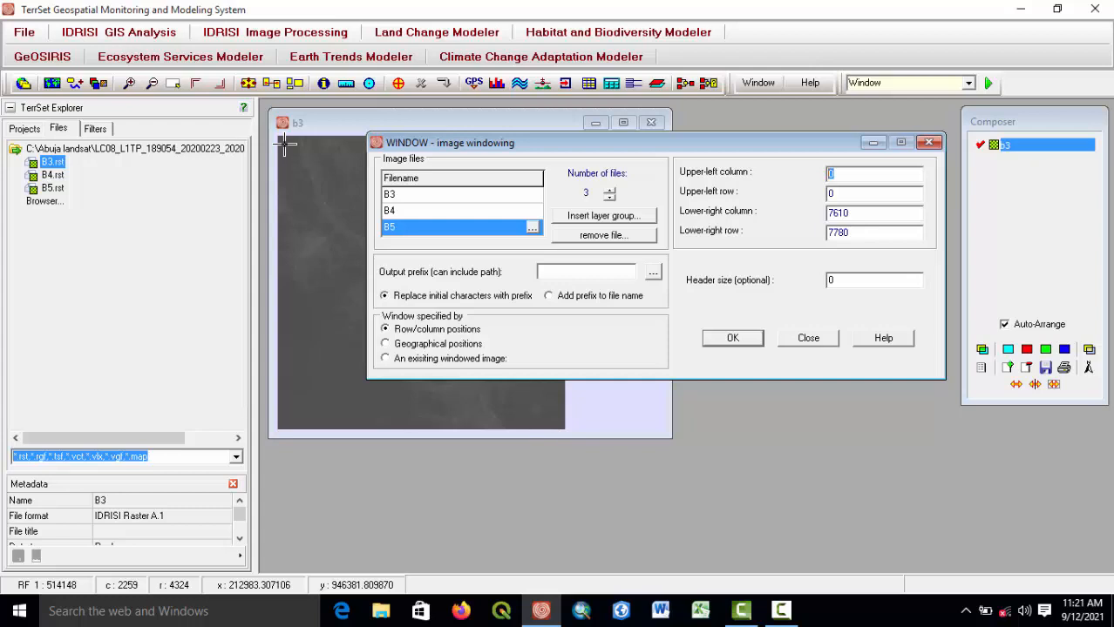
pyautogui.write('2259')
pyautogui.press('Tab')
pyautogui.write('4324')
pyautogui.press('Tab')
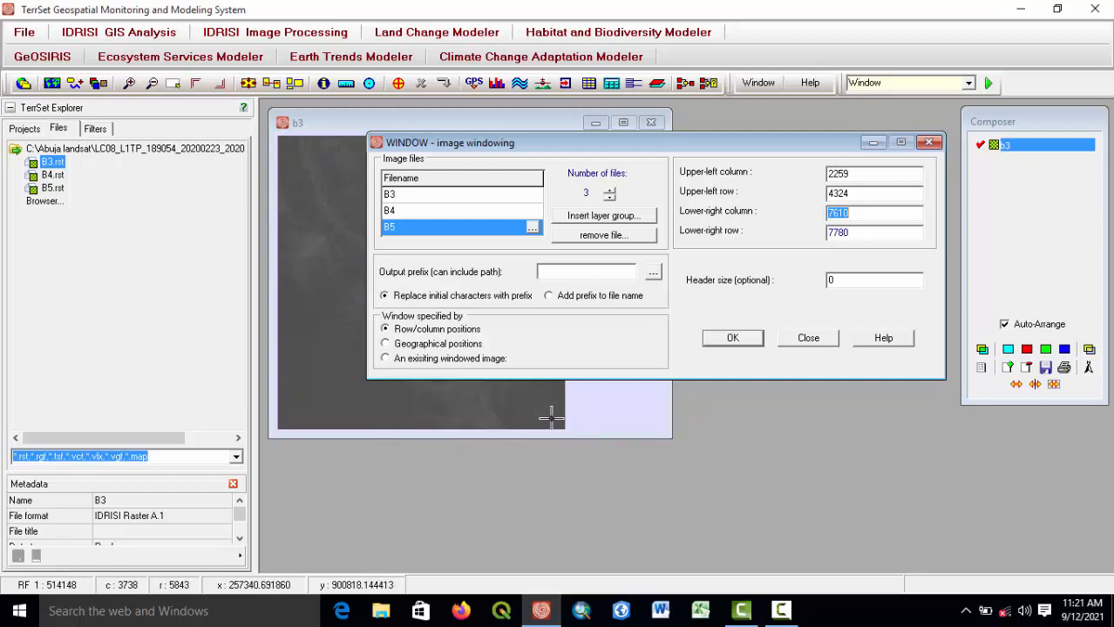
pyautogui.write('3738')
pyautogui.press('Tab')
pyautogui.write('5843')
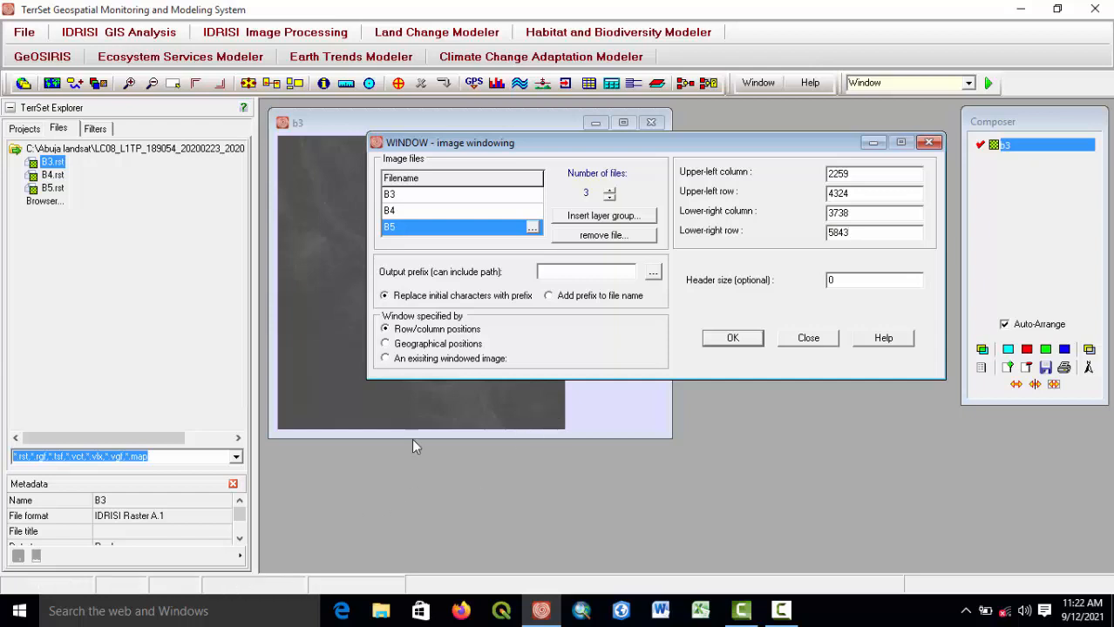
# Browse for the output prefix and create a new folder named LANDSAT TUTOTIAL on the C: drive.
pyautogui.click(651, 273)
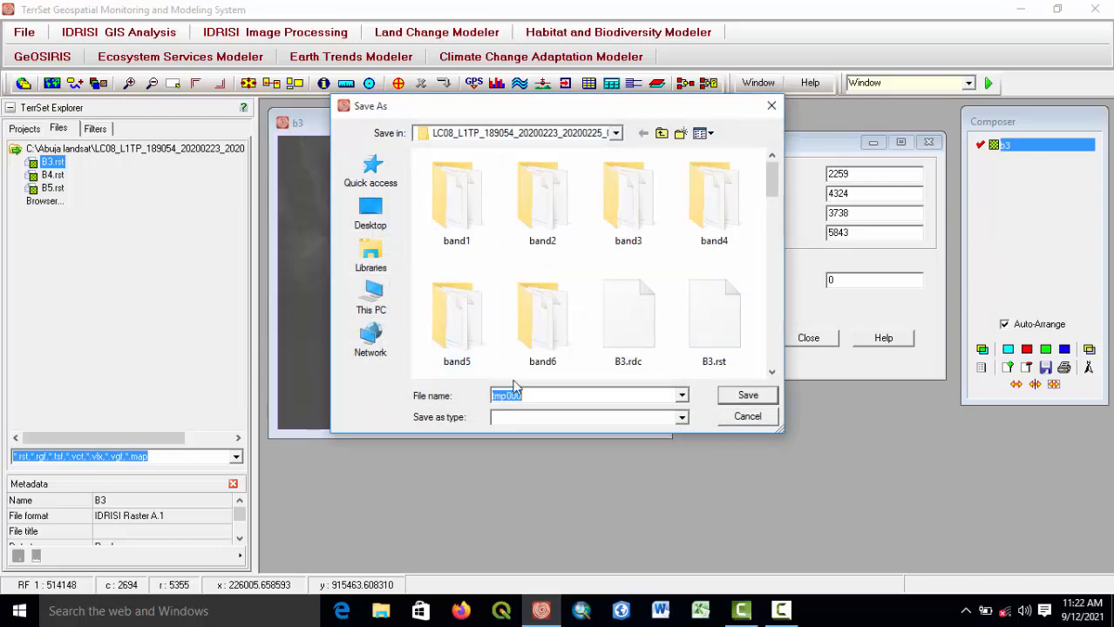
pyautogui.click(370, 299)
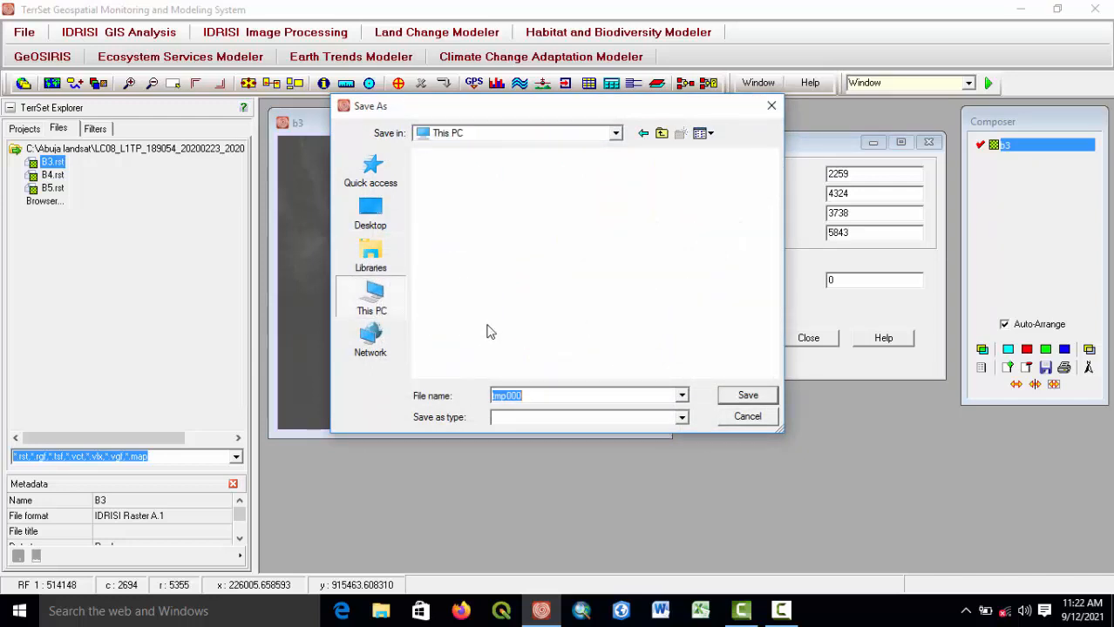
pyautogui.scroll(-3, 483, 341)
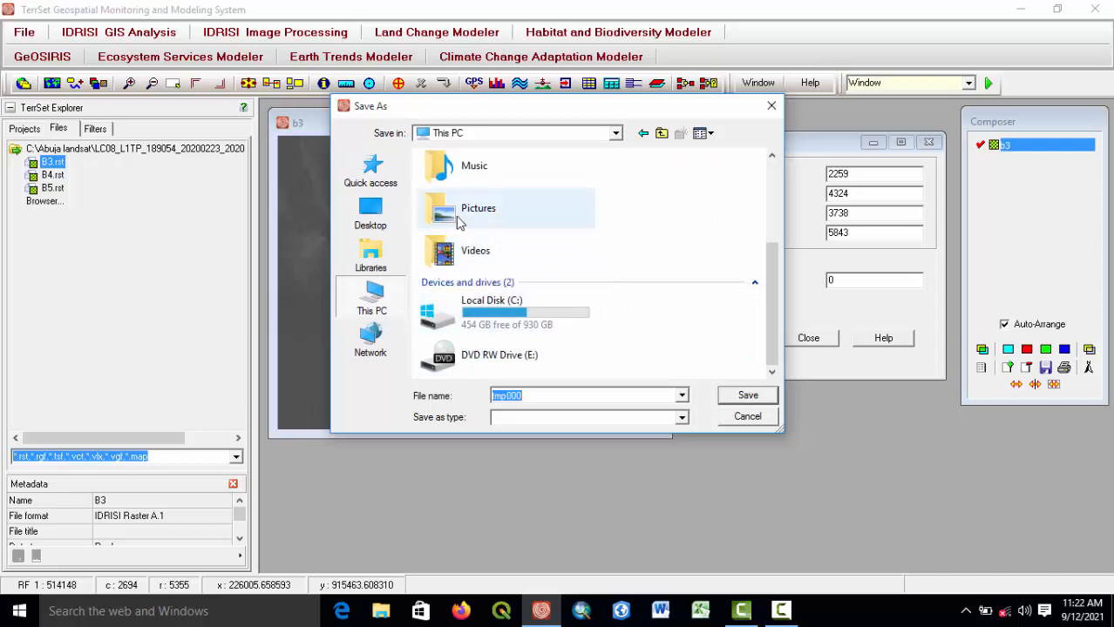
pyautogui.doubleClick(492, 305)
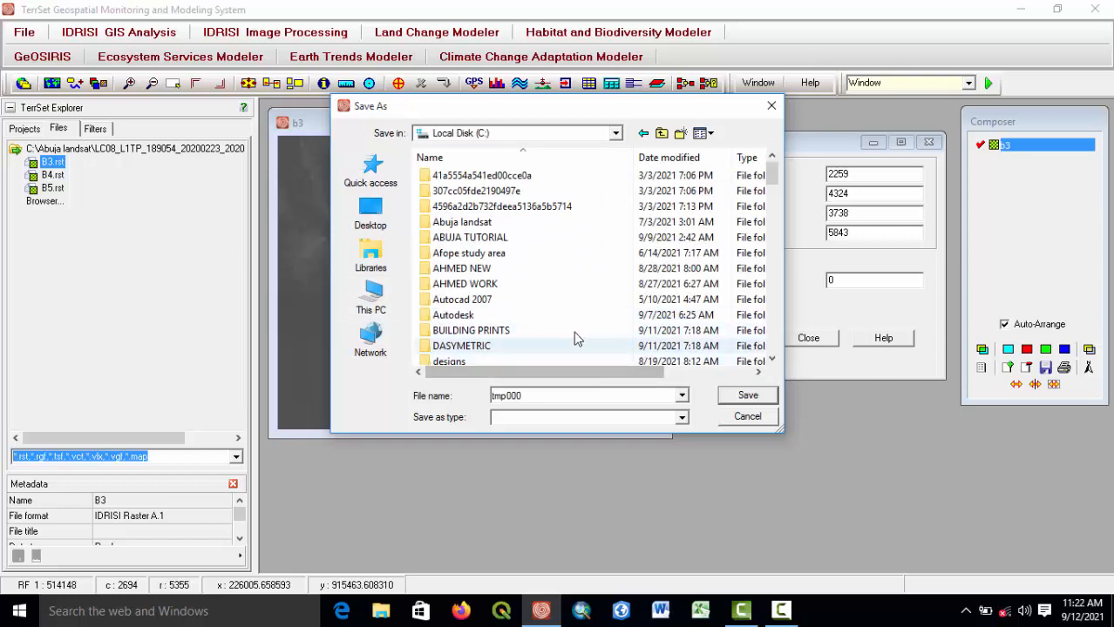
pyautogui.click(679, 134)
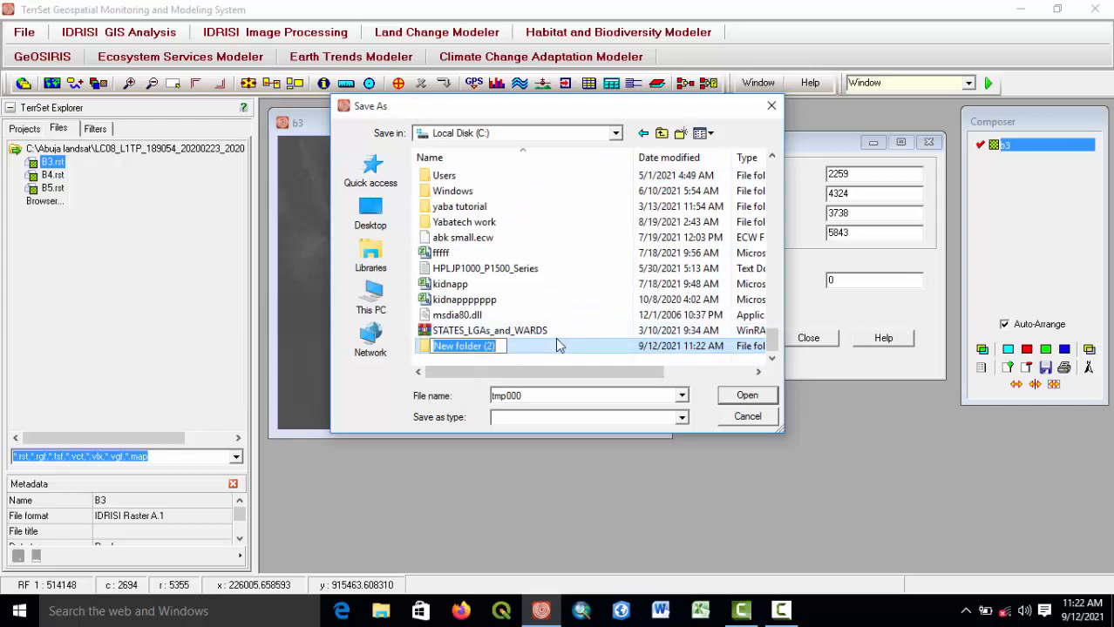
pyautogui.write('LAN')
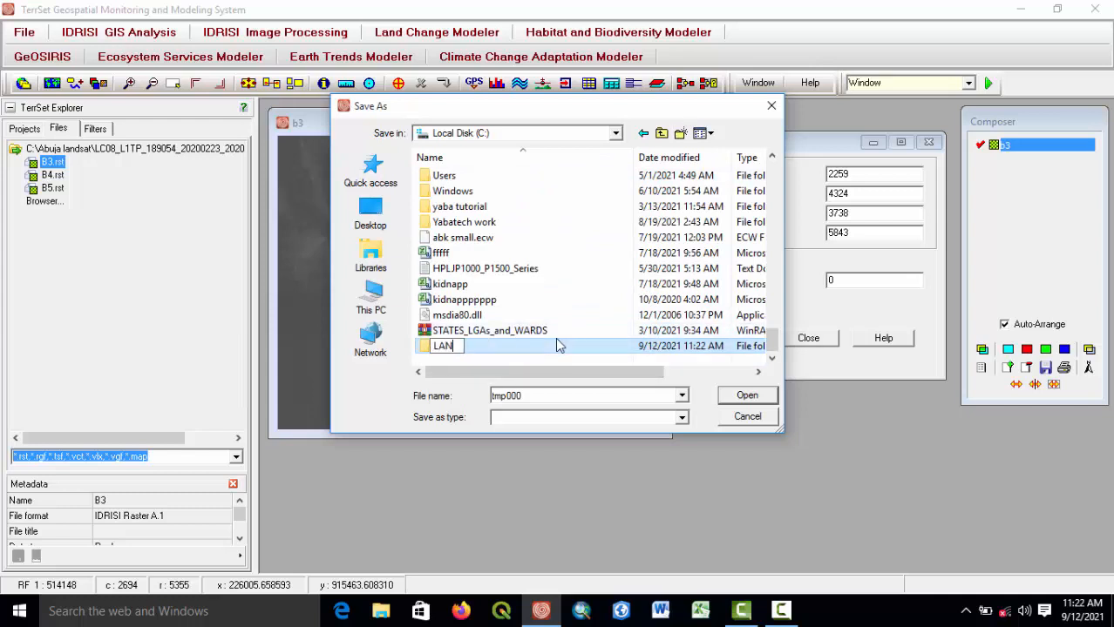
pyautogui.write('DSAT TUT')
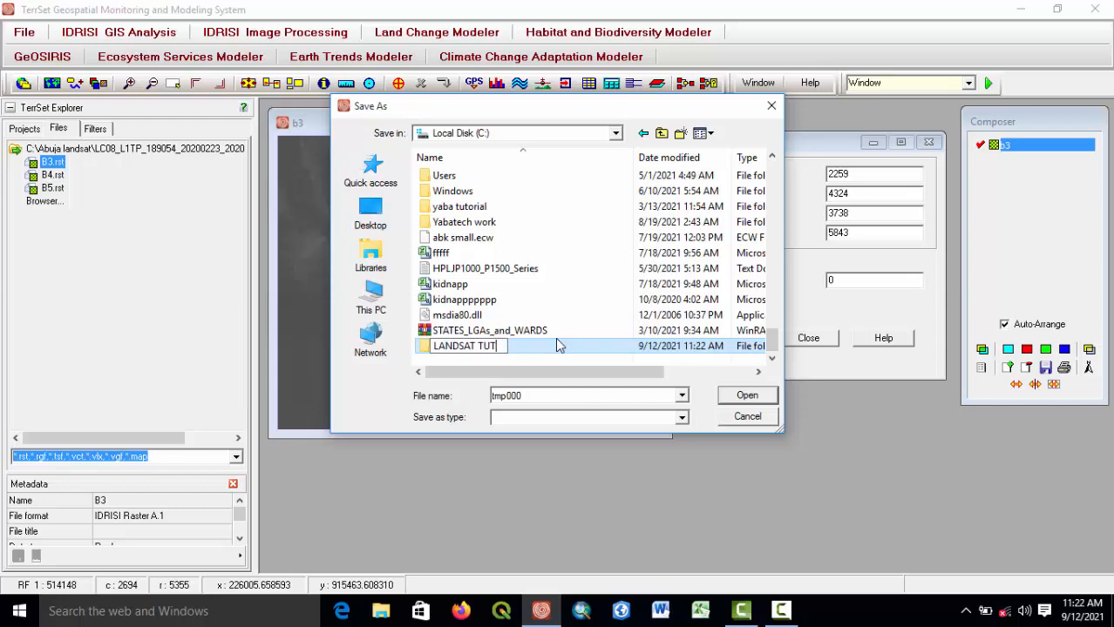
pyautogui.write('OTIAL')
pyautogui.press('Return')
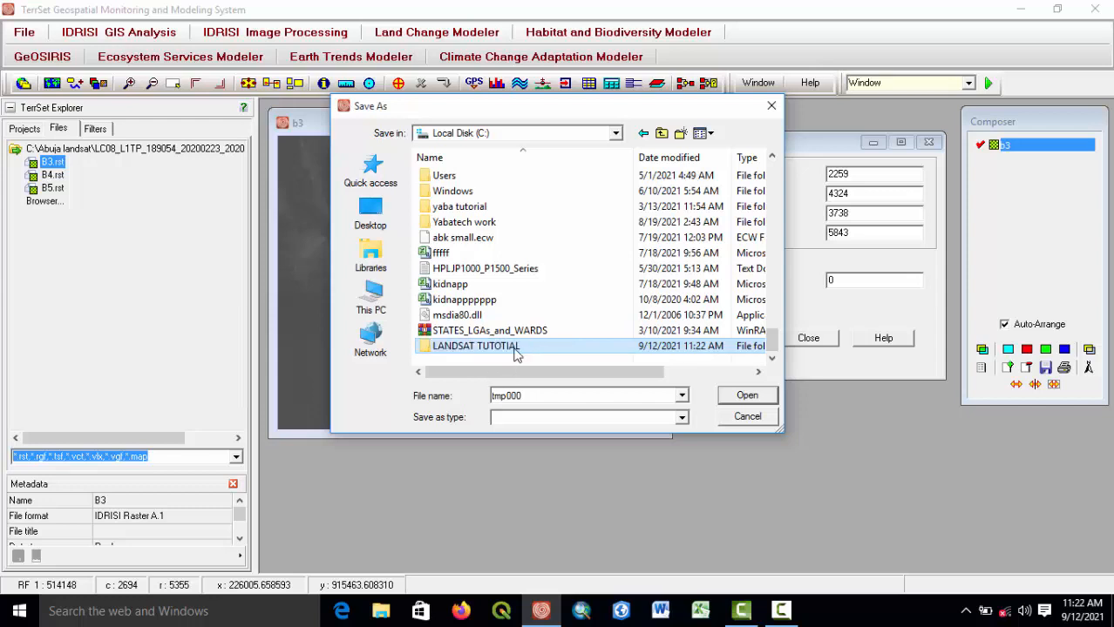
pyautogui.doubleClick(485, 346)
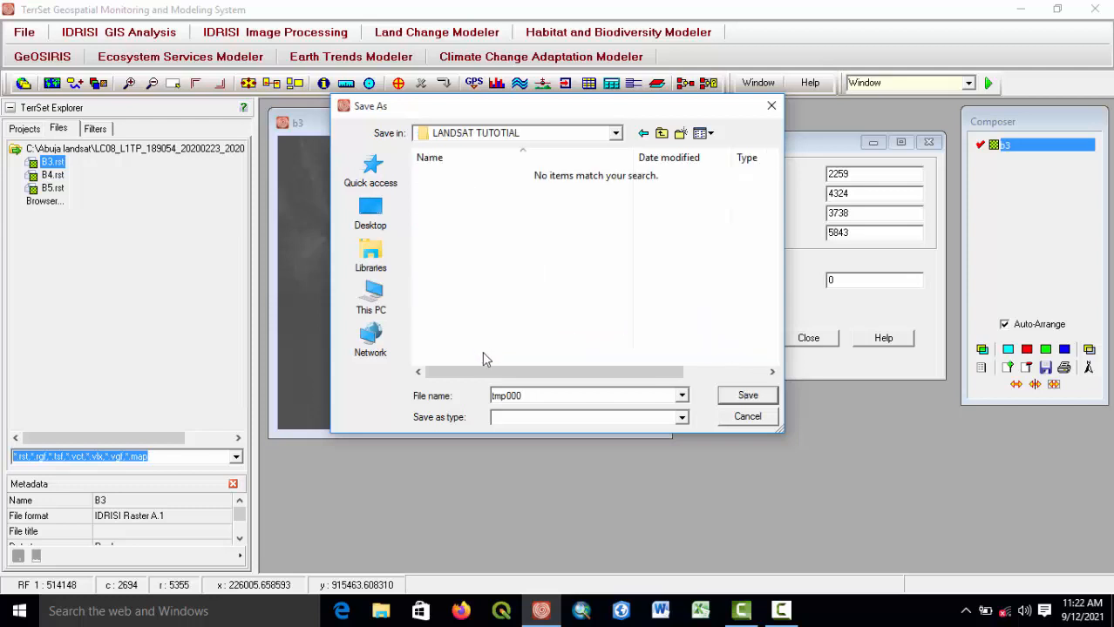
# Open the LANDSAT TUTOTIAL folder and save the output prefix as CUTIMAGE.
pyautogui.click(644, 133)
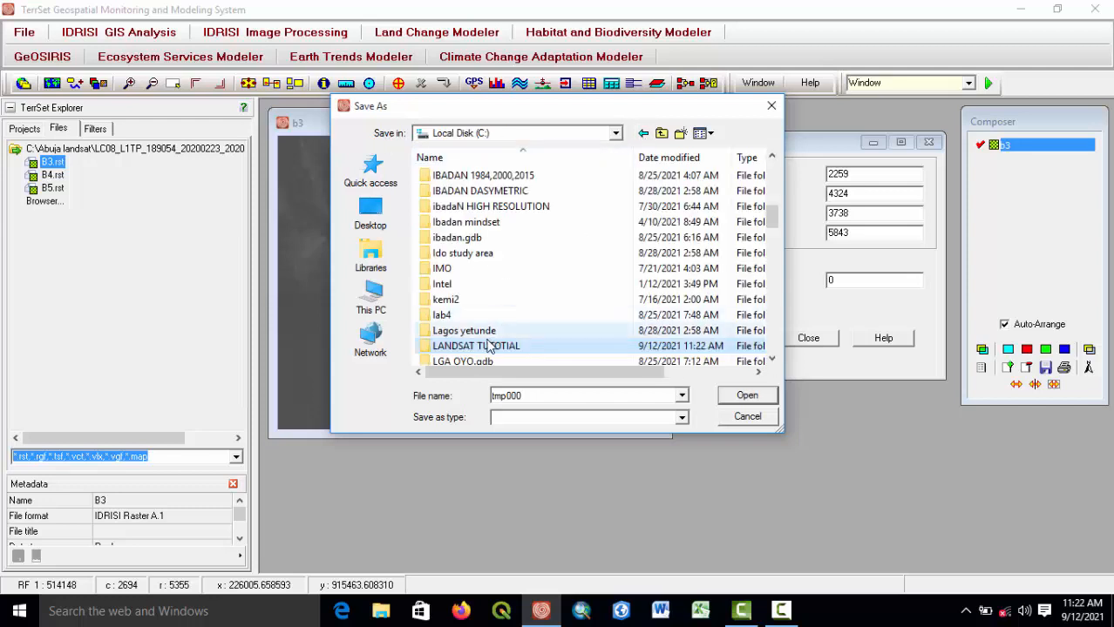
pyautogui.click(486, 348)
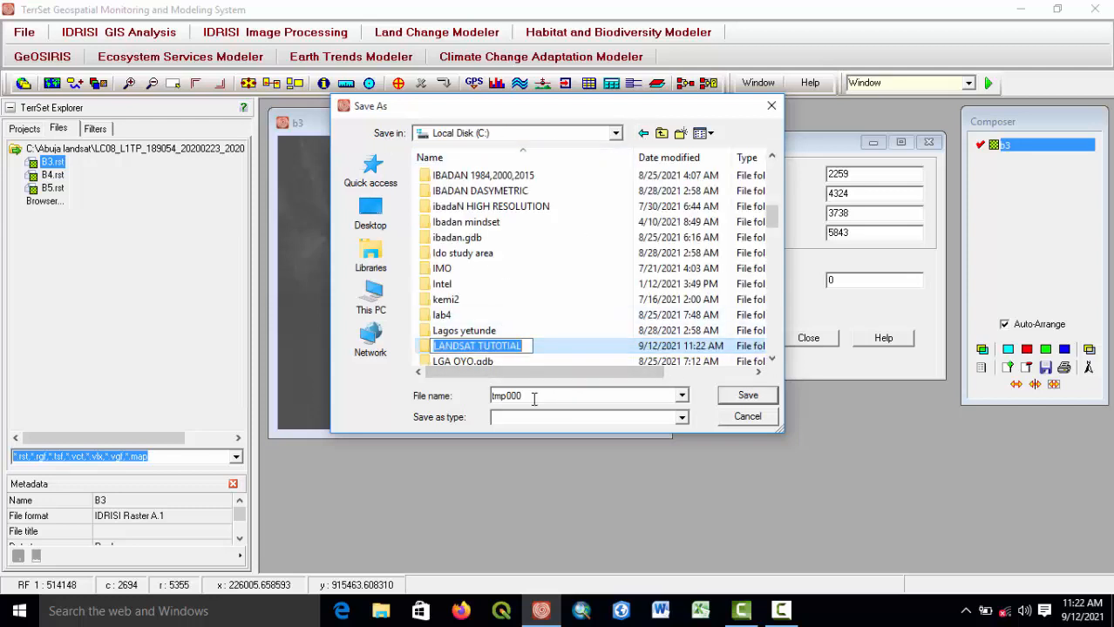
pyautogui.click(556, 351)
pyautogui.doubleClick(497, 347)
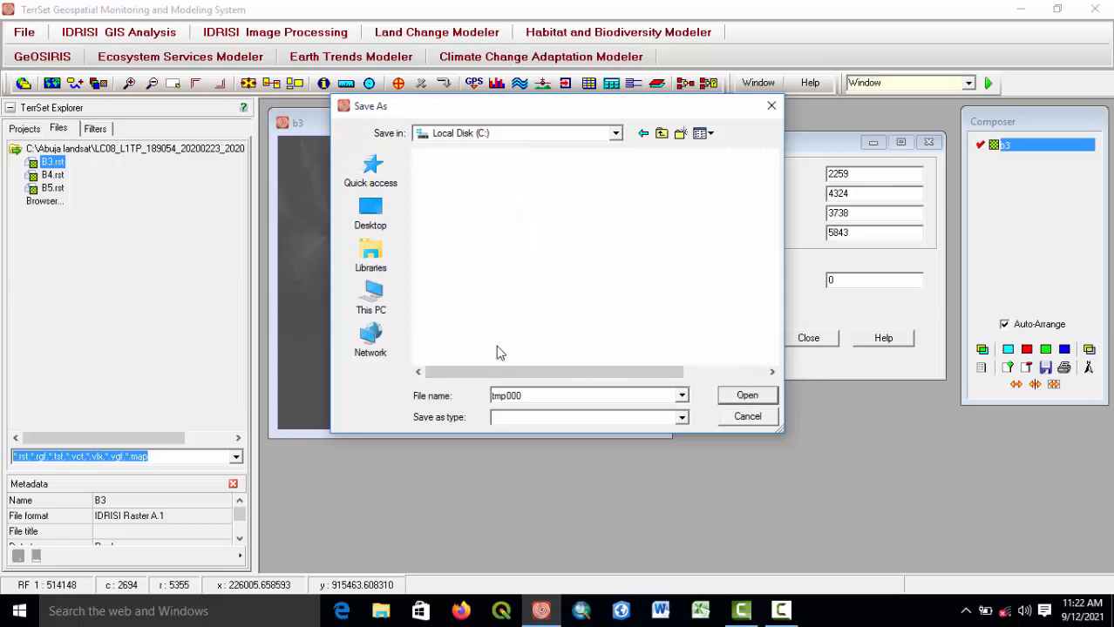
pyautogui.doubleClick(530, 394)
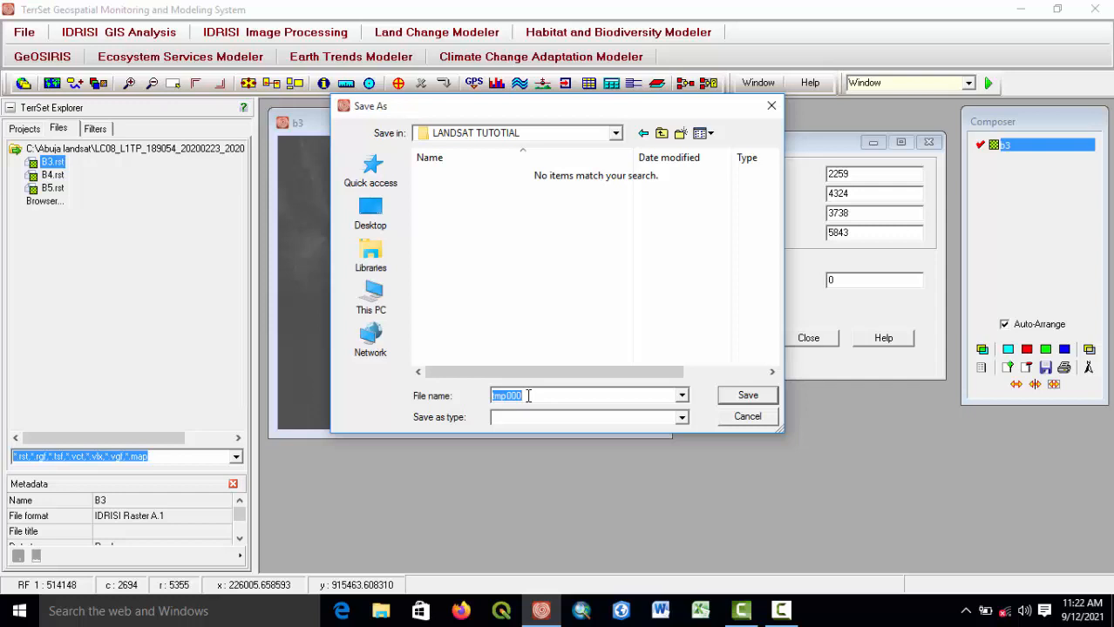
pyautogui.write('CUTIMAG')
pyautogui.press('BackSpace')
pyautogui.press('BackSpace')
pyautogui.press('BackSpace')
pyautogui.write('MAGE')
pyautogui.click(742, 399)
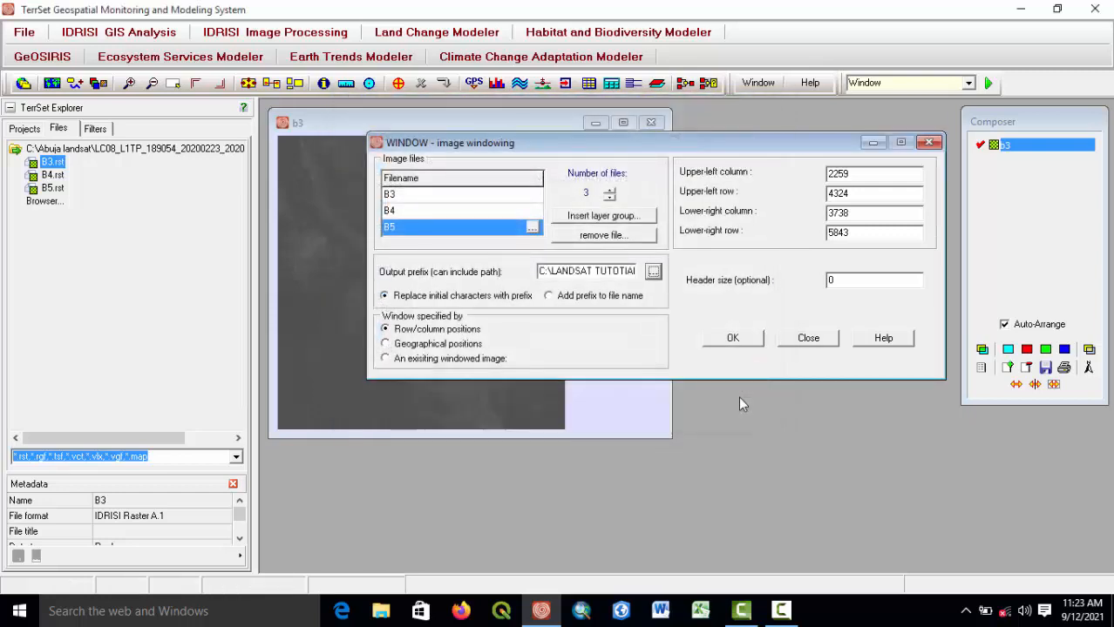
# Run WINDOW to create the subset images and close the dialog.
pyautogui.click(730, 339)
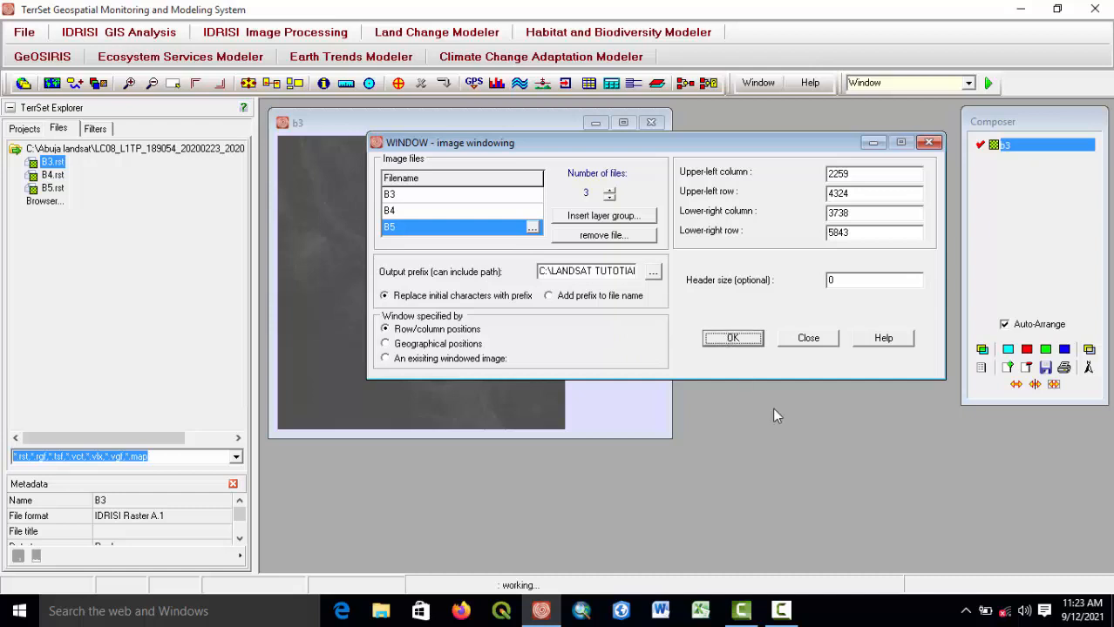
pyautogui.click(782, 612)
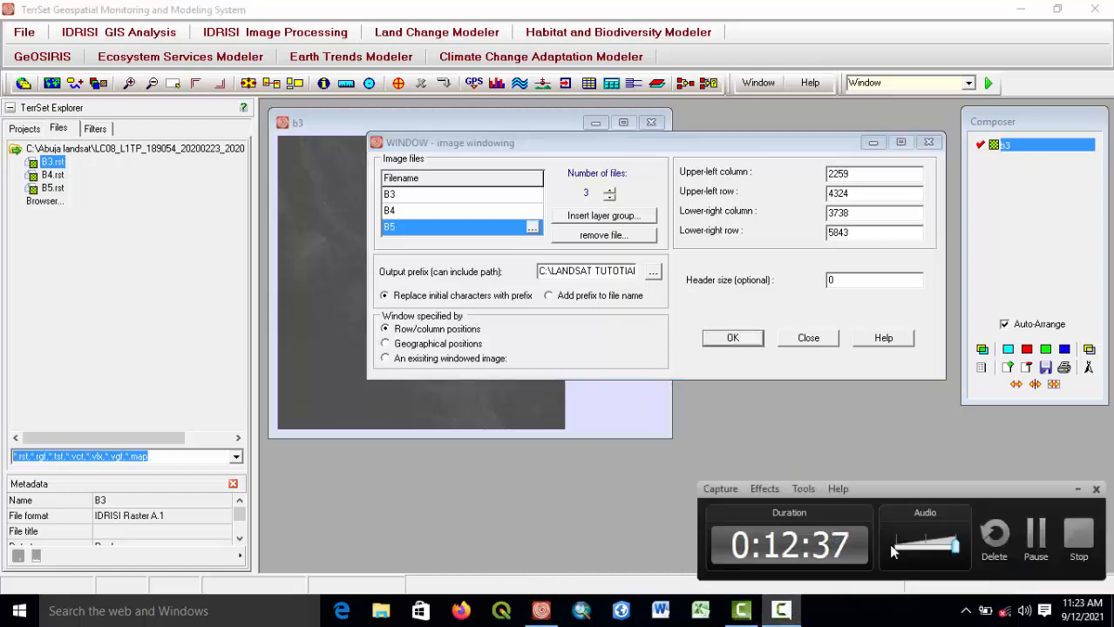
pyautogui.click(1034, 541)
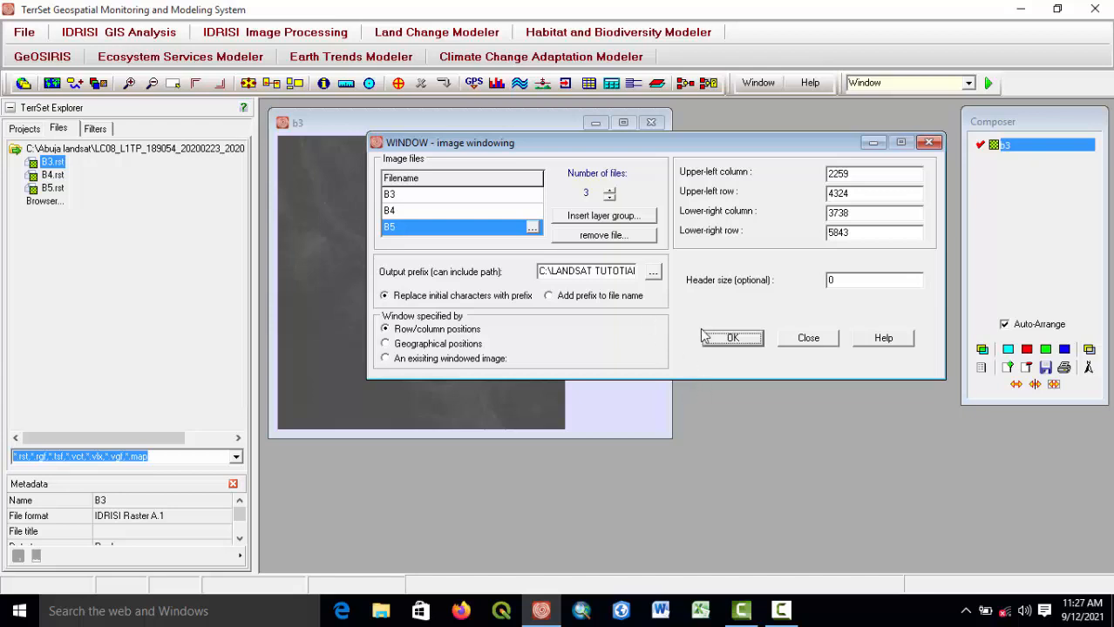
pyautogui.click(928, 142)
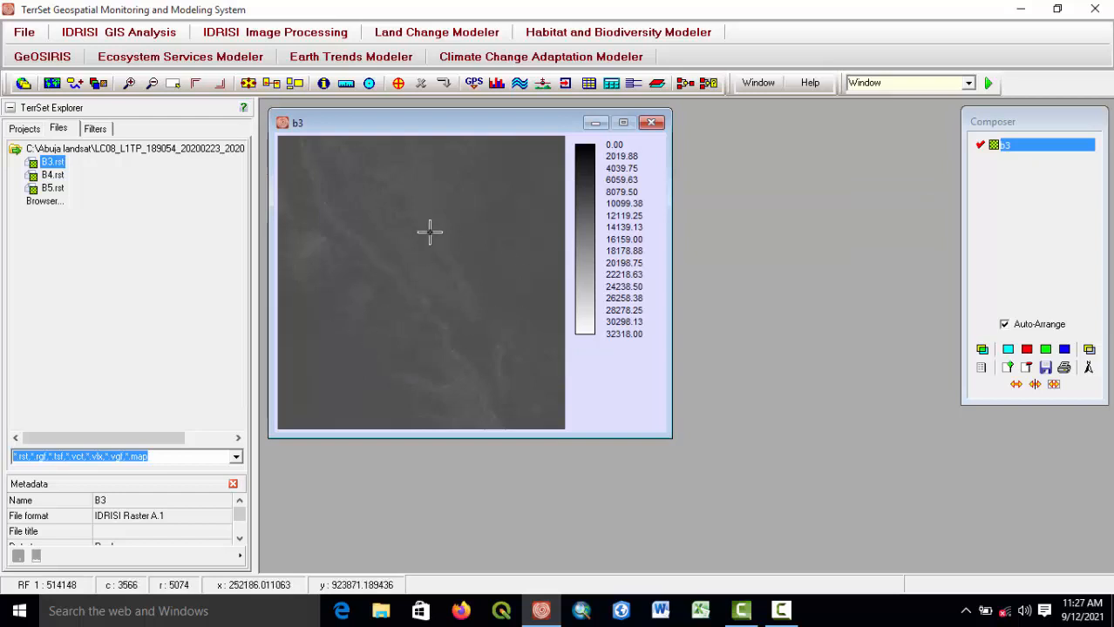
# Close the B3 display window and collapse the scene folder in the Explorer file list.
pyautogui.moveTo(455, 128); pyautogui.dragTo(547, 139)
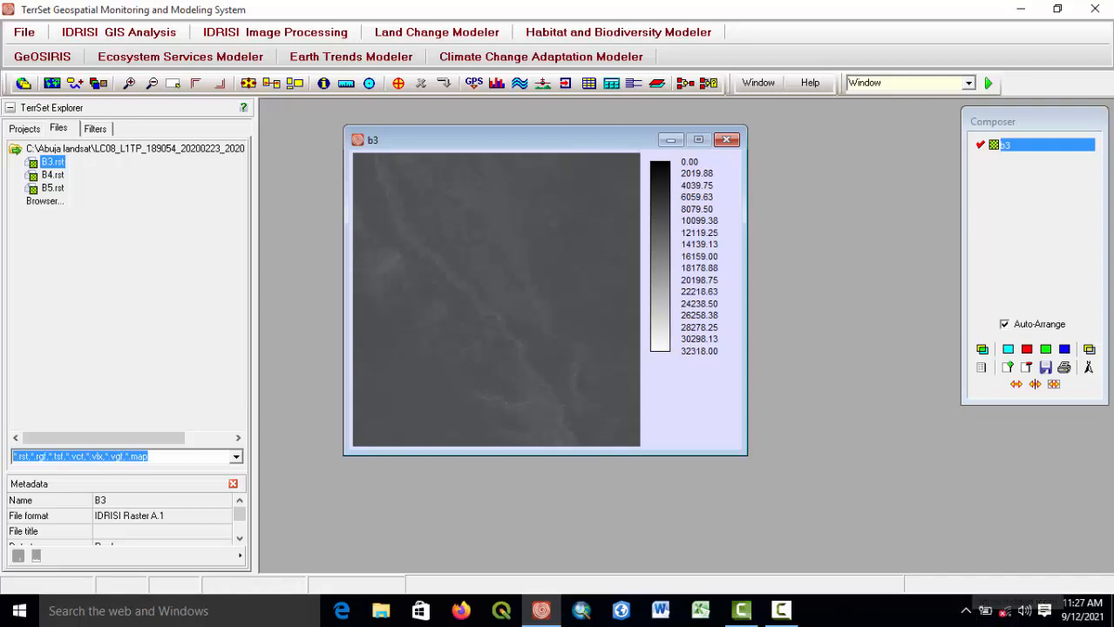
pyautogui.click(781, 610)
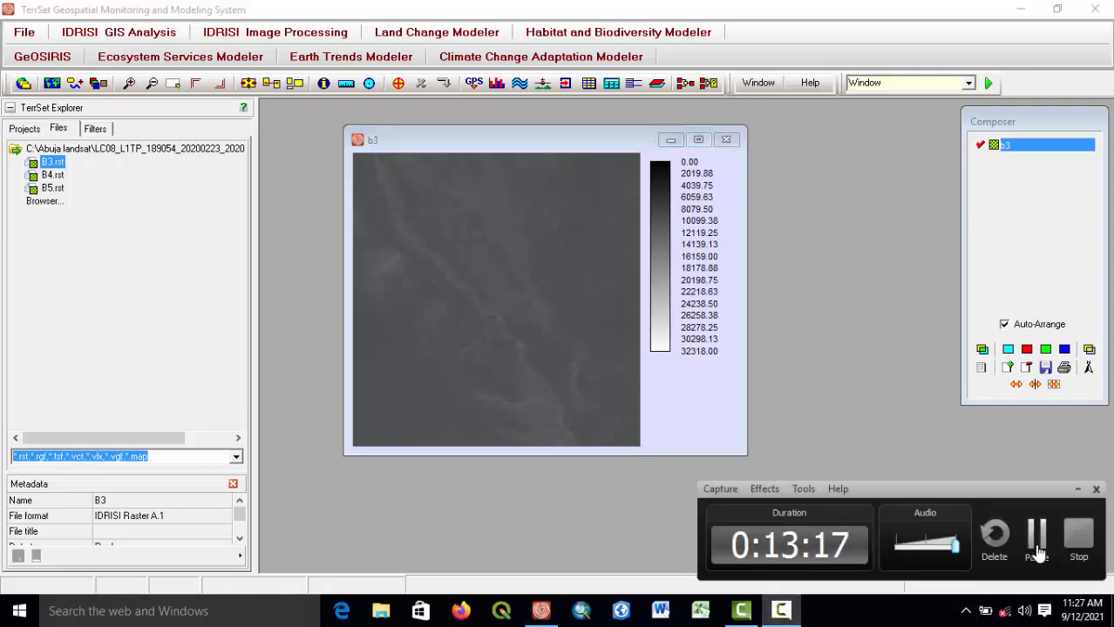
pyautogui.click(1037, 548)
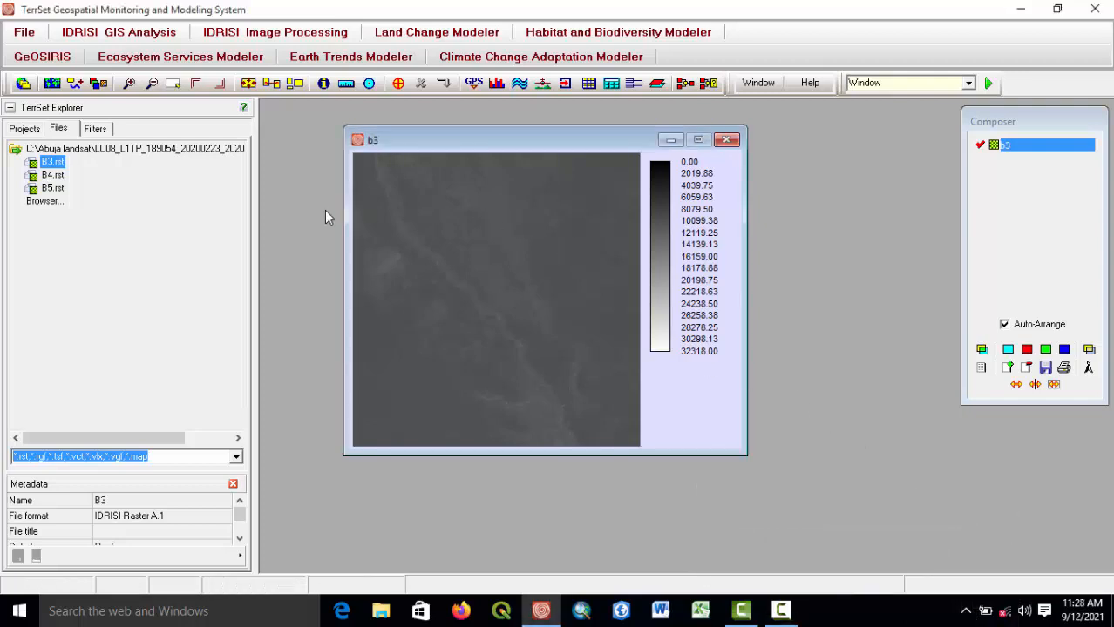
pyautogui.click(726, 140)
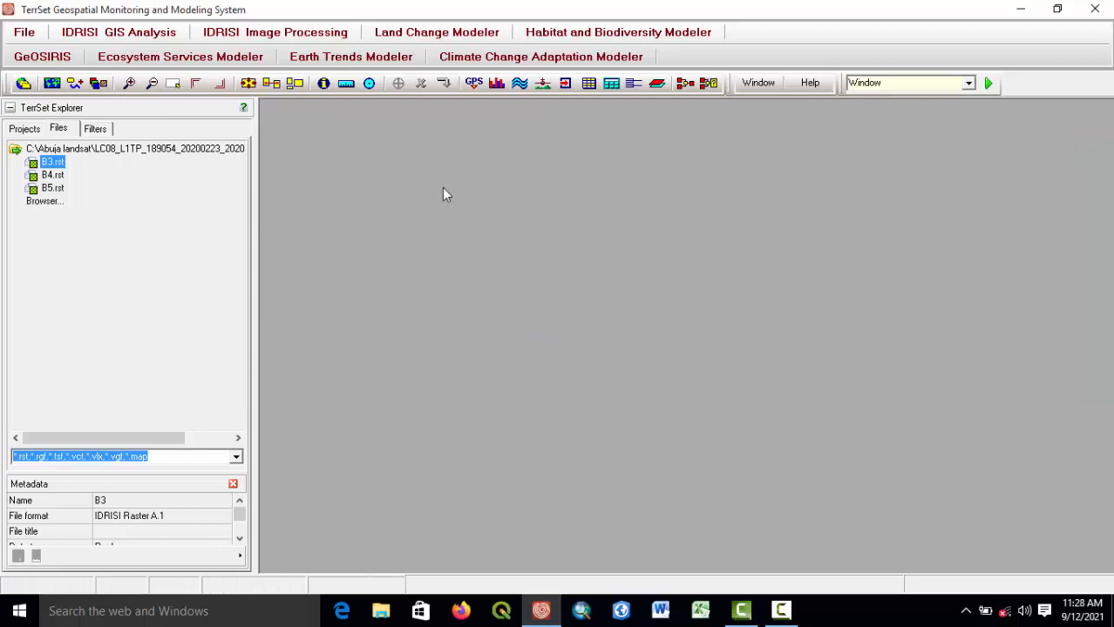
pyautogui.doubleClick(69, 149)
pyautogui.doubleClick(69, 149)
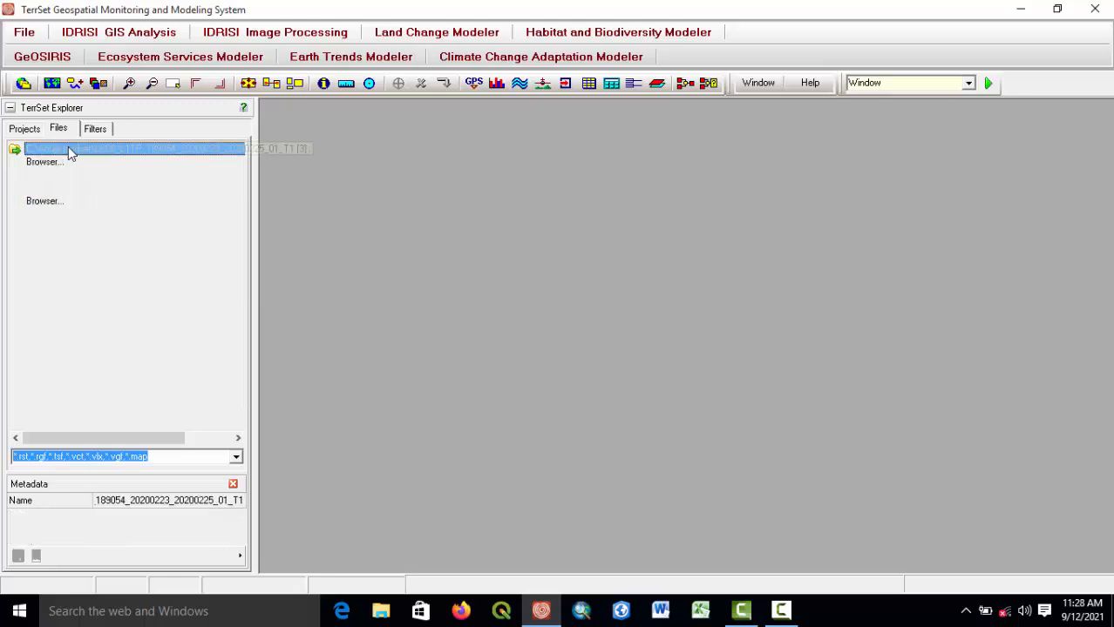
# Expand the scene folder in the TerrSet Explorer file list, display B3 and close its window.
pyautogui.doubleClick(55, 152)
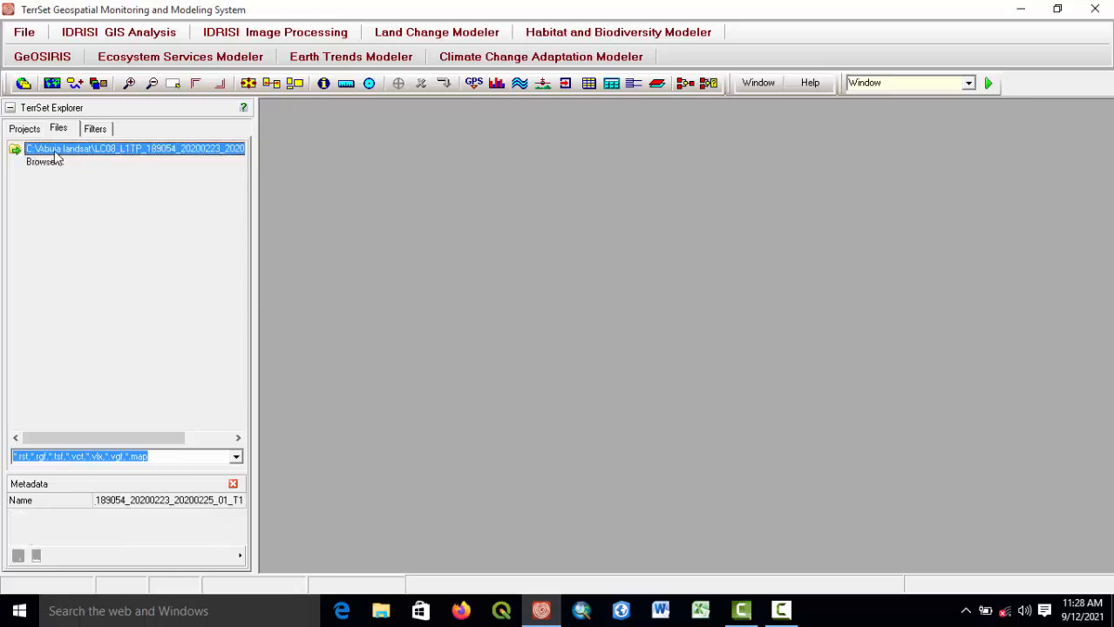
pyautogui.doubleClick(55, 153)
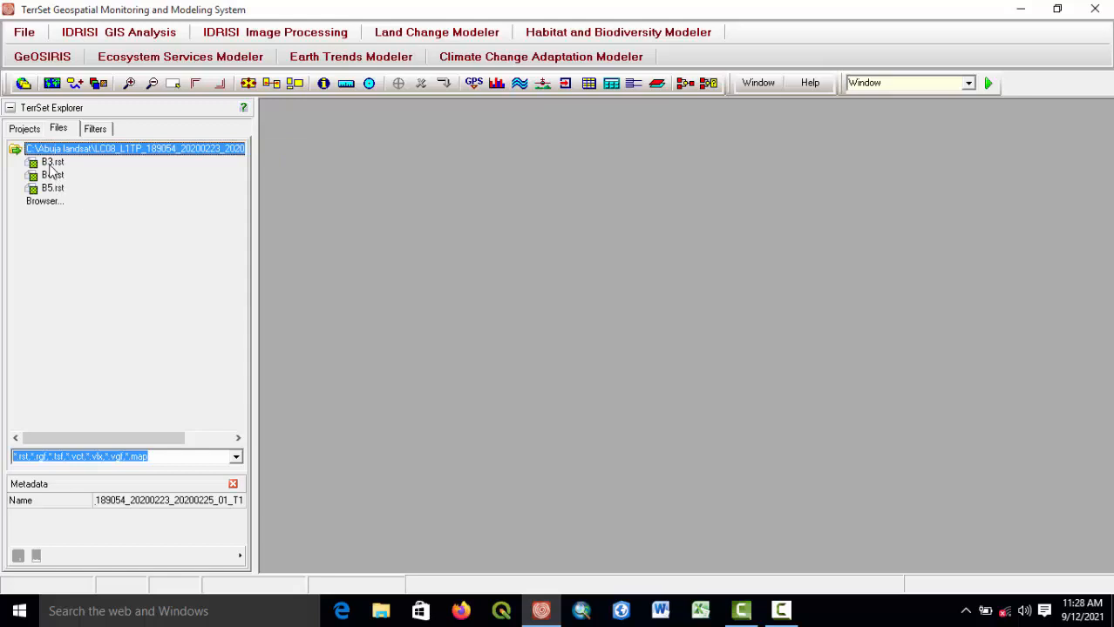
pyautogui.doubleClick(52, 163)
pyautogui.click(659, 118)
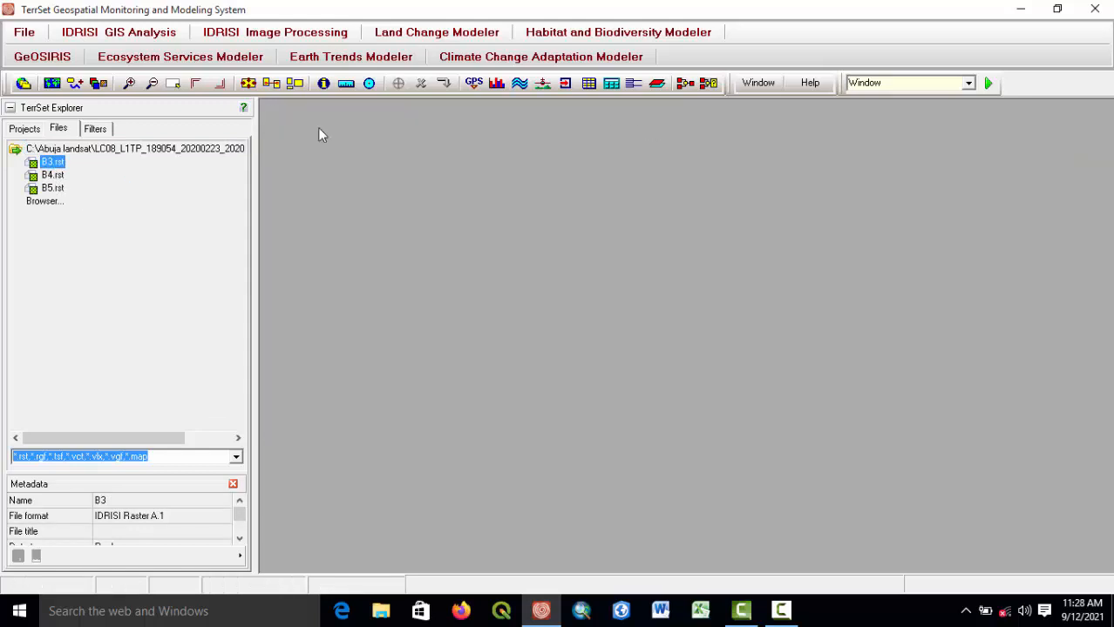
pyautogui.click(25, 128)
pyautogui.click(57, 128)
pyautogui.doubleClick(65, 150)
pyautogui.doubleClick(65, 150)
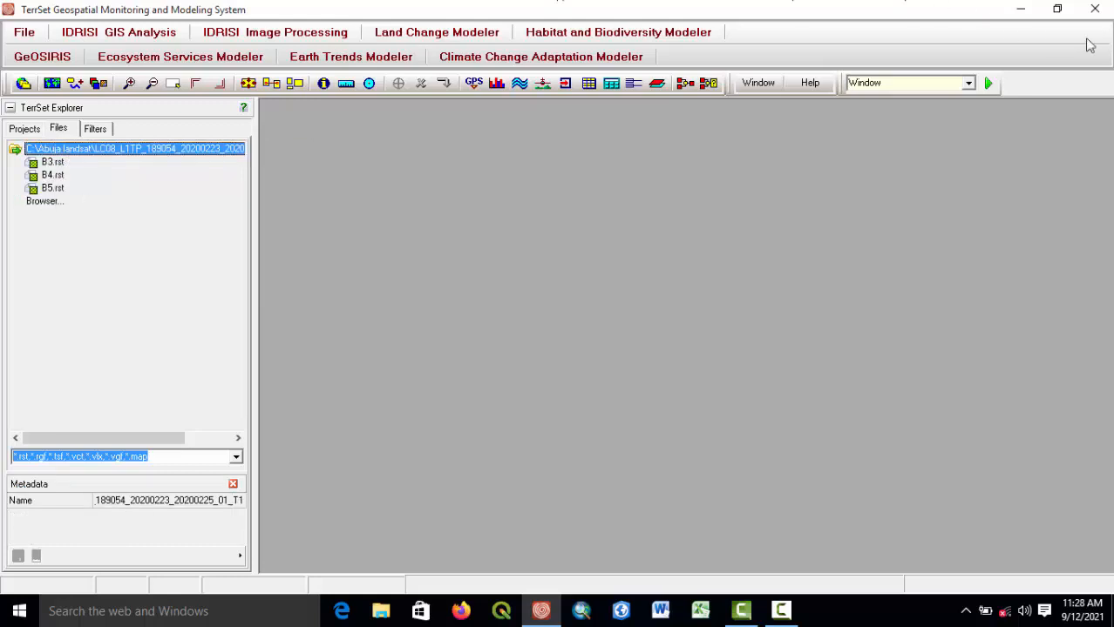
pyautogui.click(989, 85)
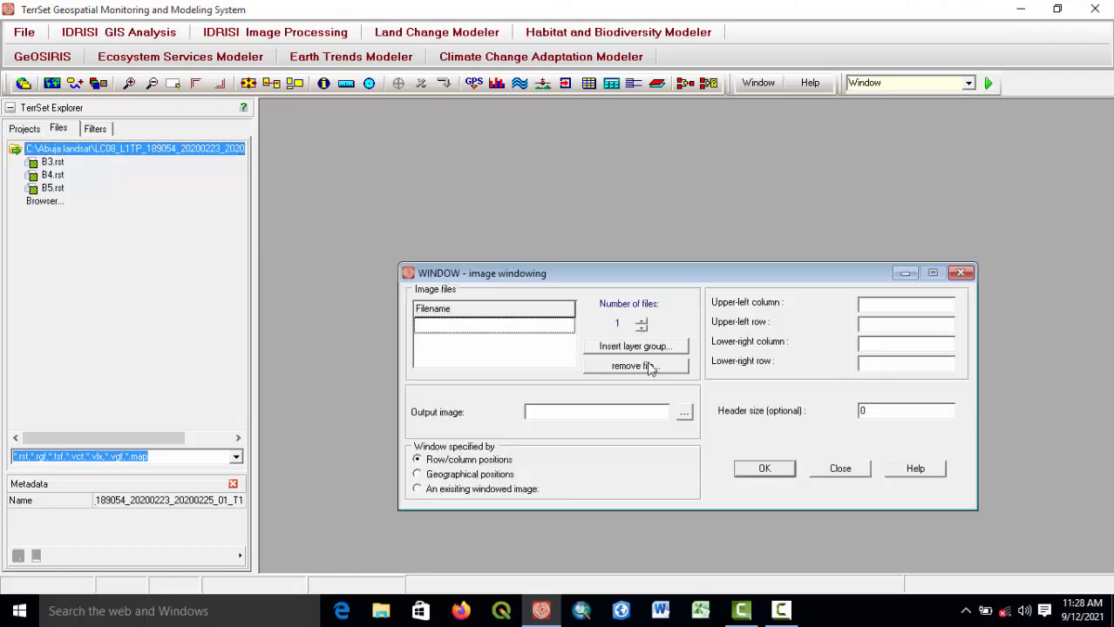
pyautogui.click(961, 273)
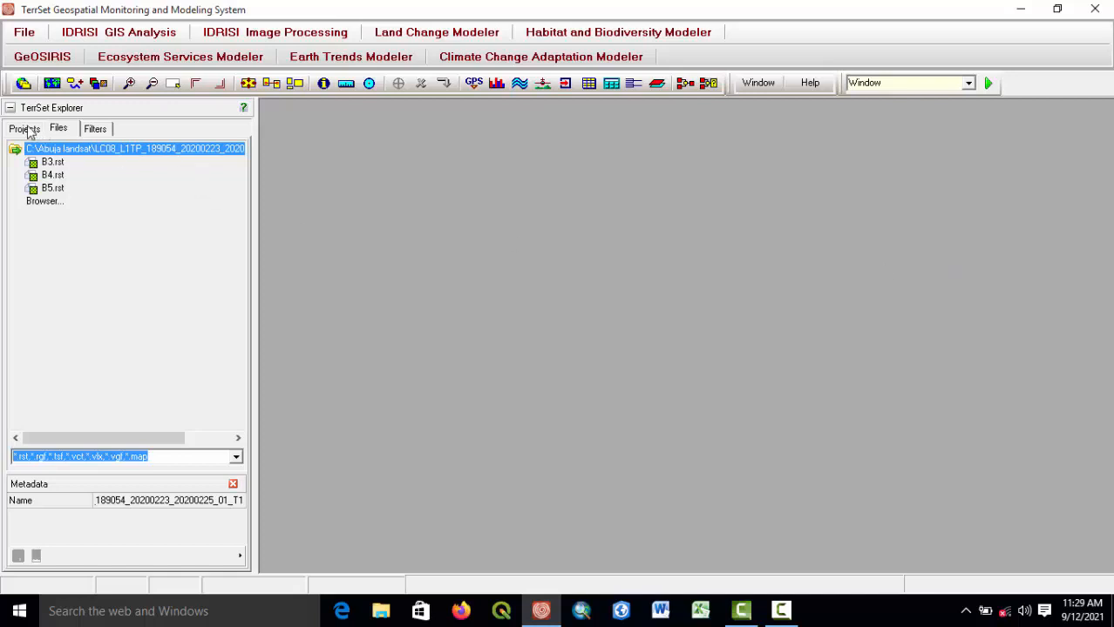
pyautogui.click(26, 129)
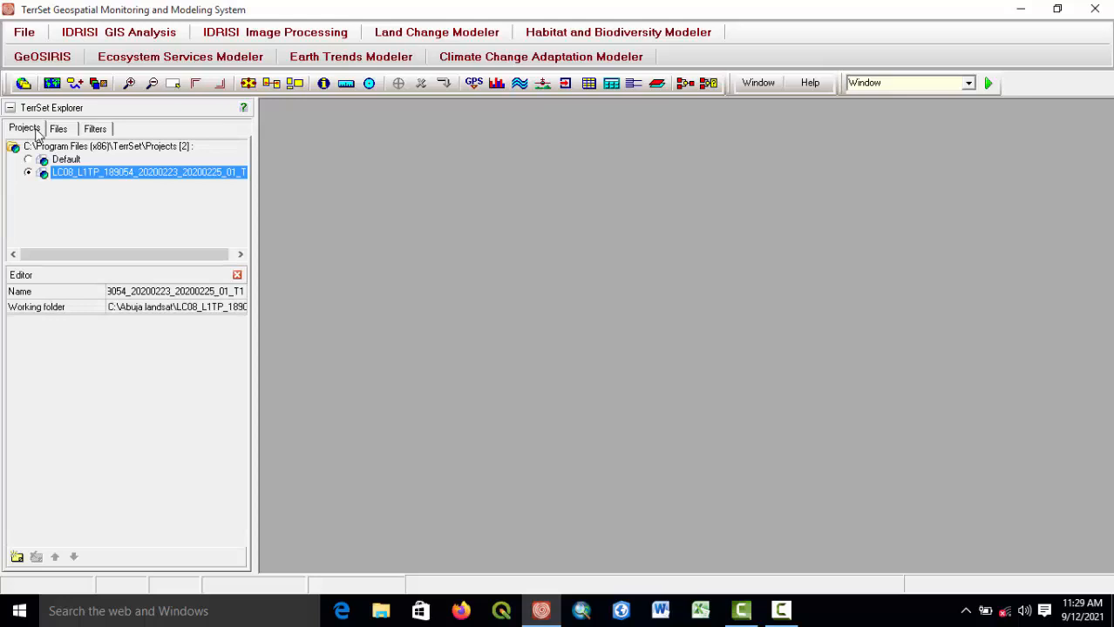
pyautogui.click(57, 129)
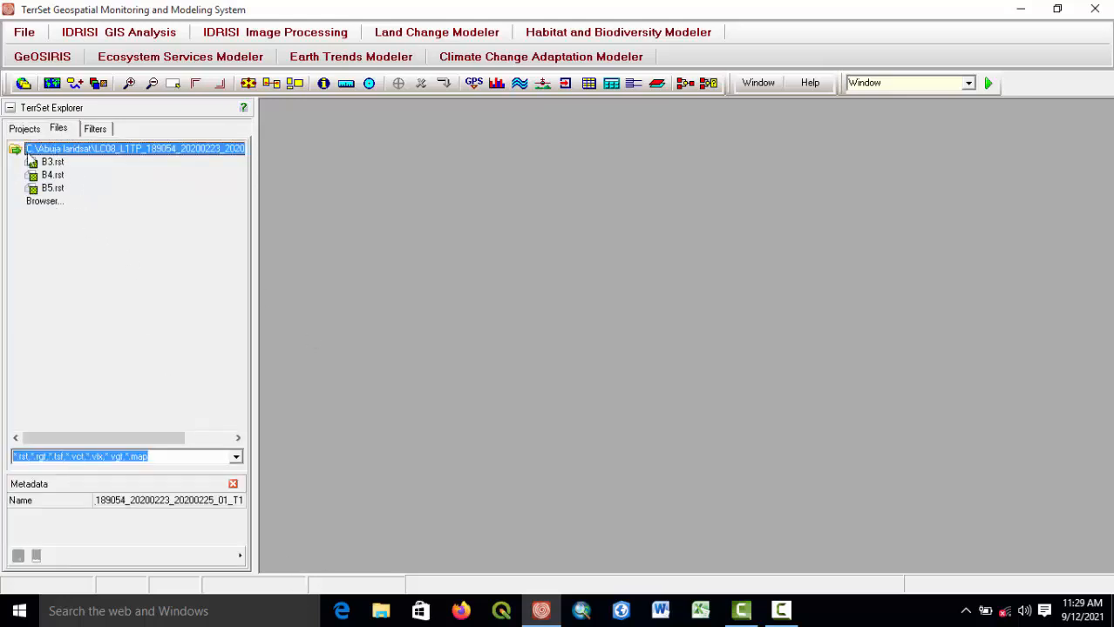
pyautogui.click(55, 177)
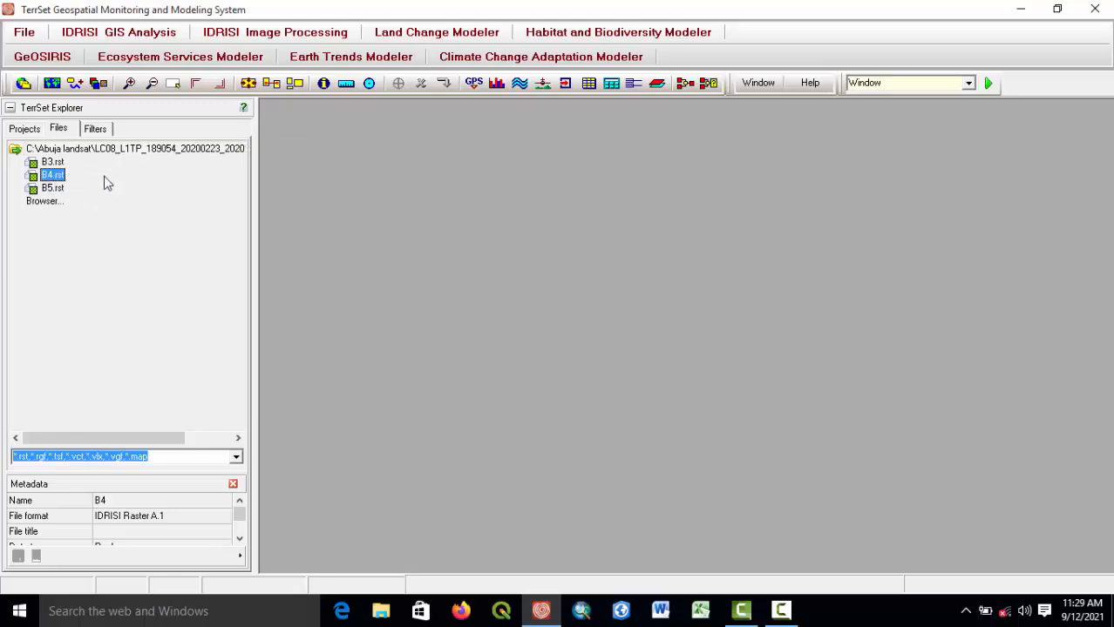
# Open File Explorer, go to the LANDSAT TUTOTIAL folder on C:, and cut all six CUT_IMAGE files.
pyautogui.click(381, 613)
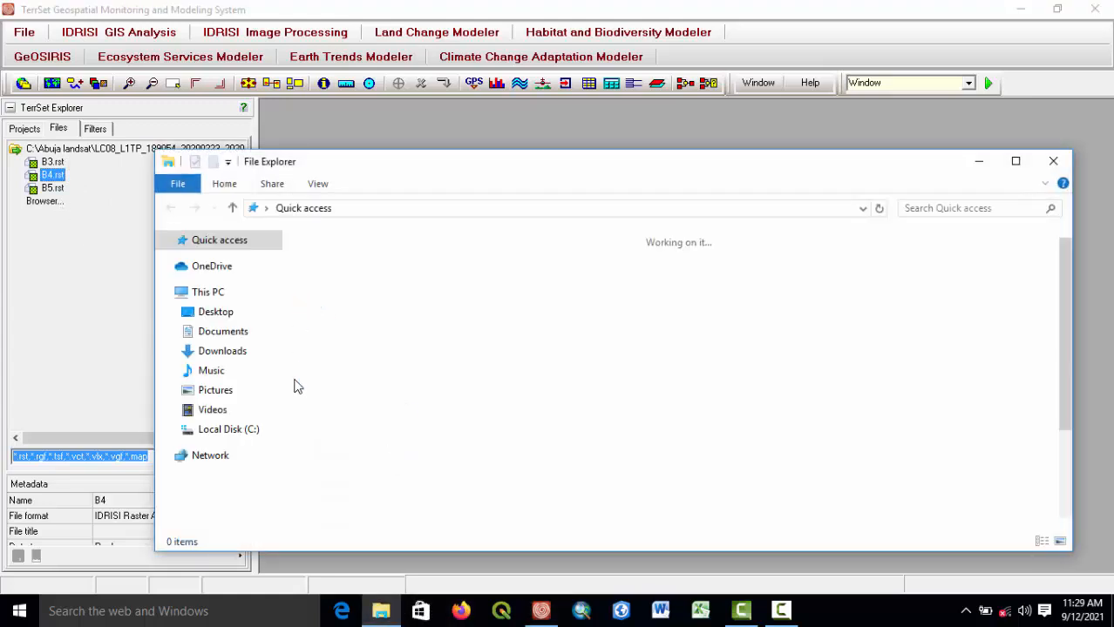
pyautogui.click(253, 435)
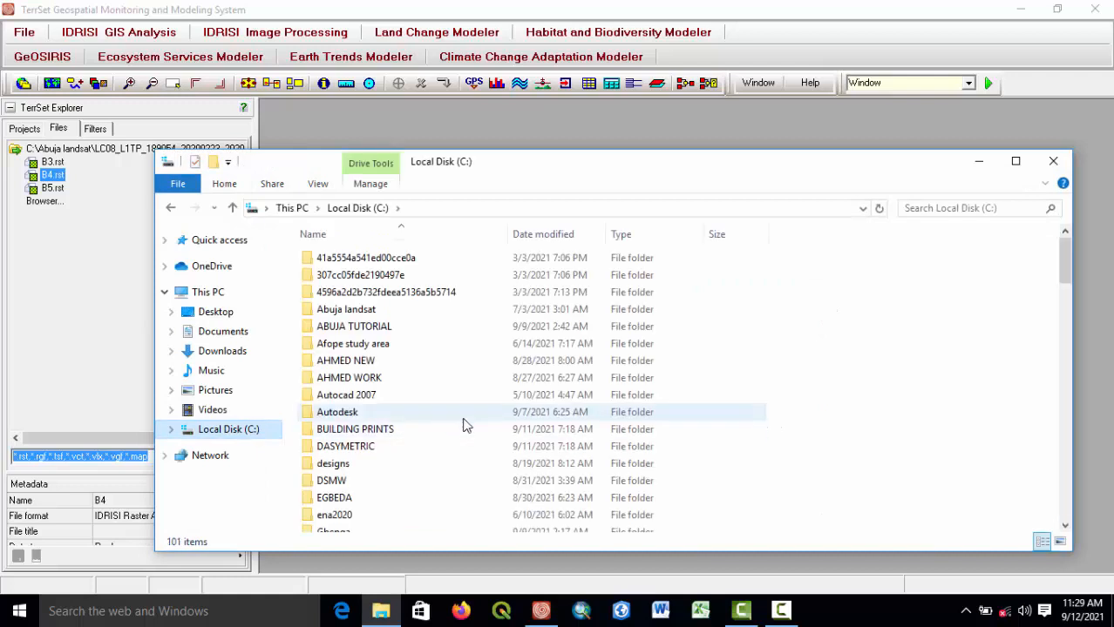
pyautogui.scroll(-5, 464, 425)
pyautogui.scroll(-3, 466, 431)
pyautogui.scroll(-1, 436, 445)
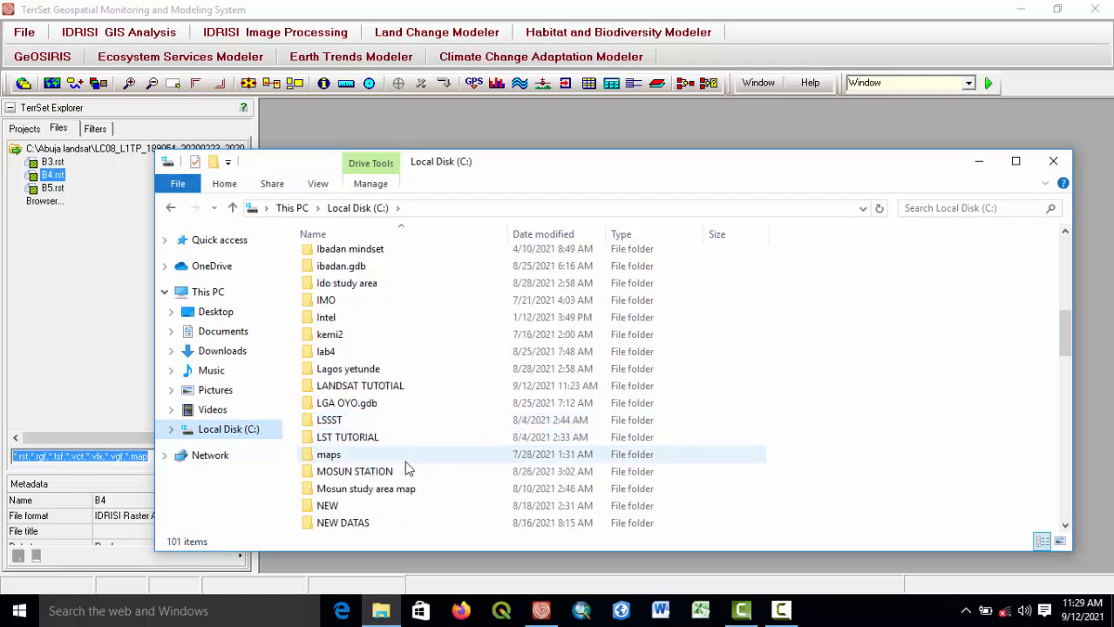
pyautogui.scroll(-5, 396, 466)
pyautogui.scroll(-4, 387, 469)
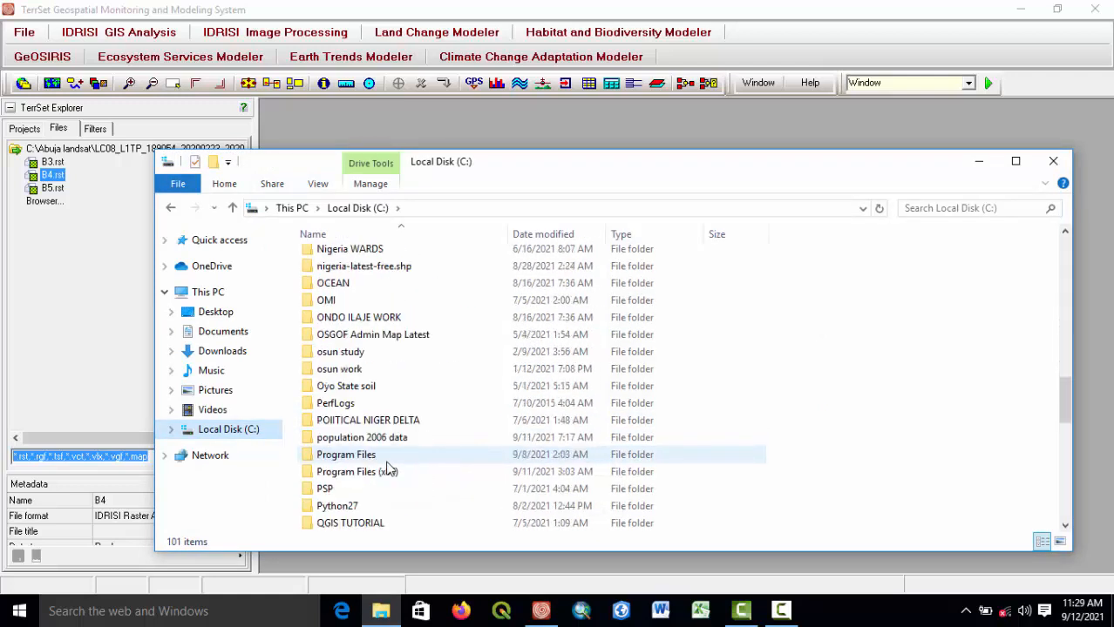
pyautogui.scroll(-6, 390, 471)
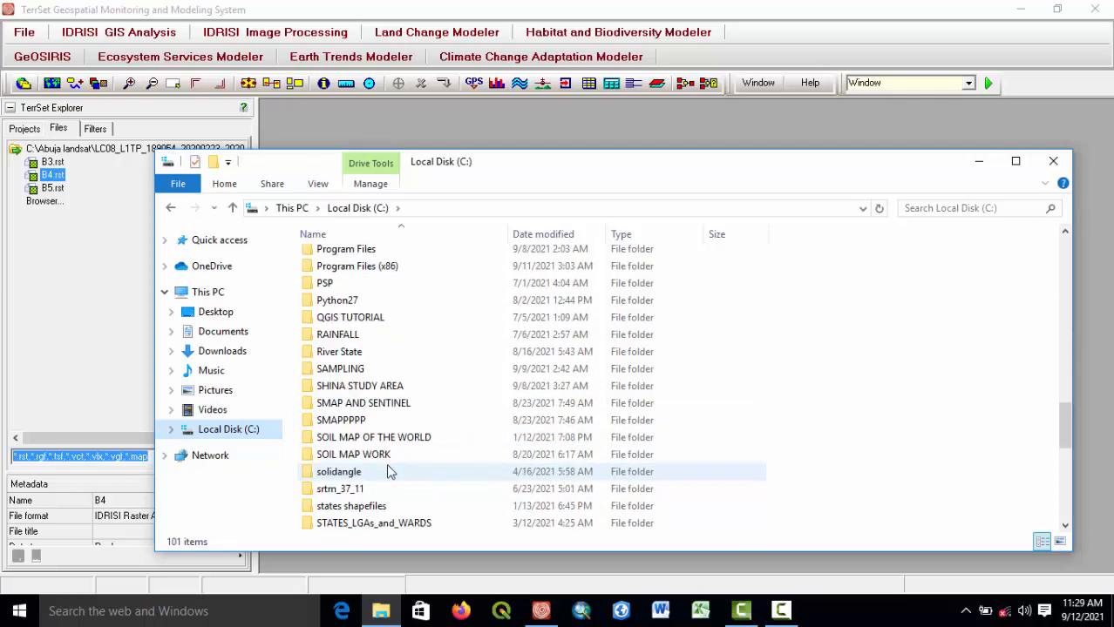
pyautogui.scroll(-2, 388, 471)
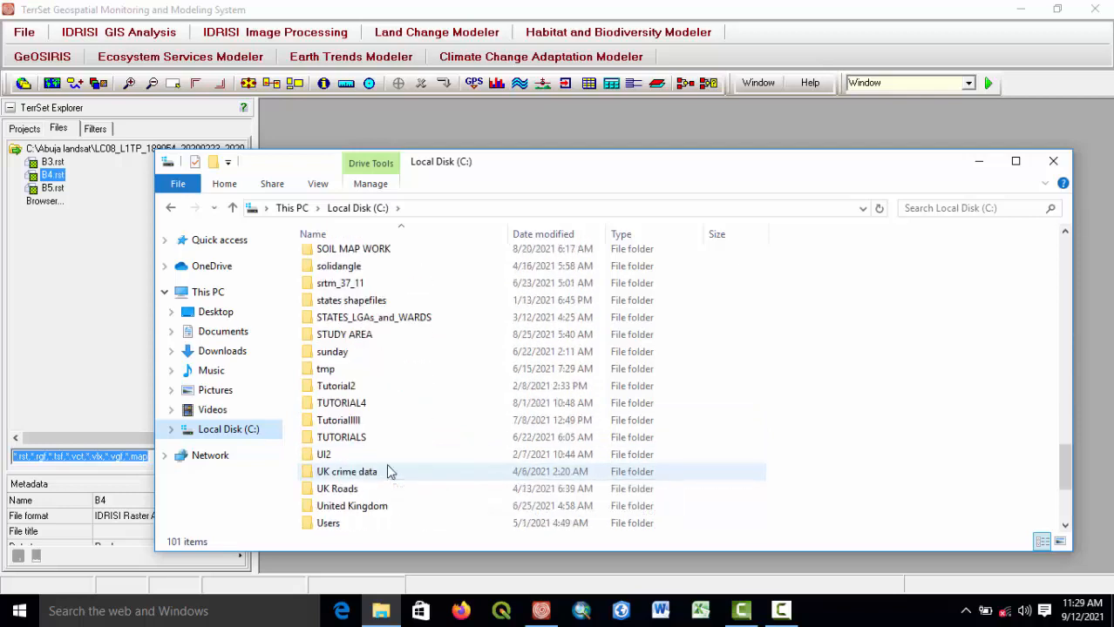
pyautogui.scroll(4, 388, 471)
pyautogui.scroll(10, 389, 472)
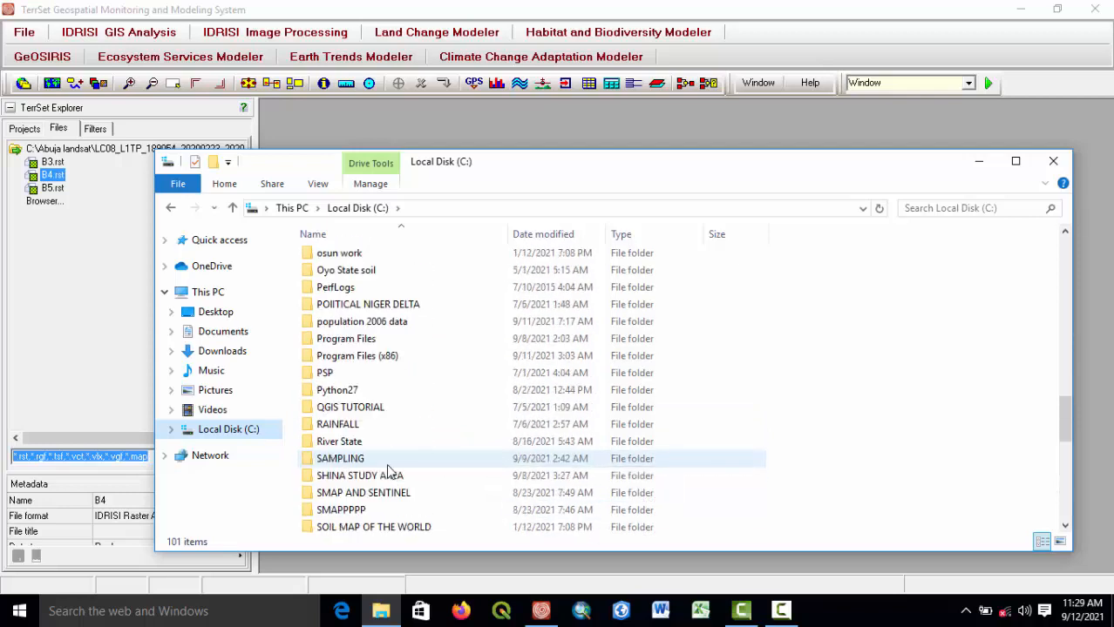
pyautogui.scroll(3, 389, 471)
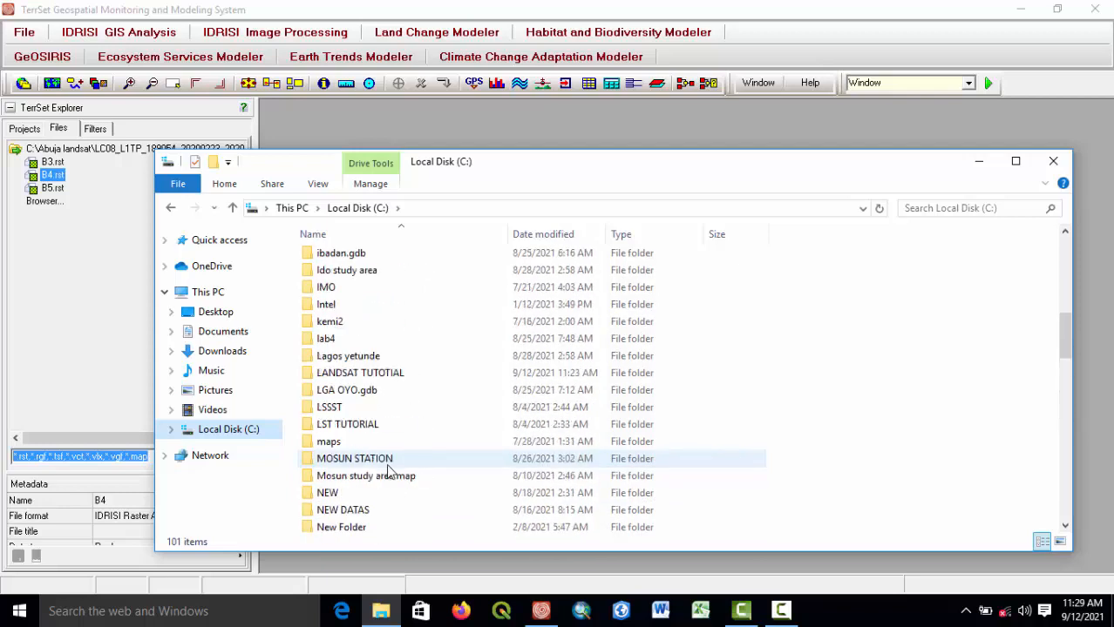
pyautogui.doubleClick(359, 372)
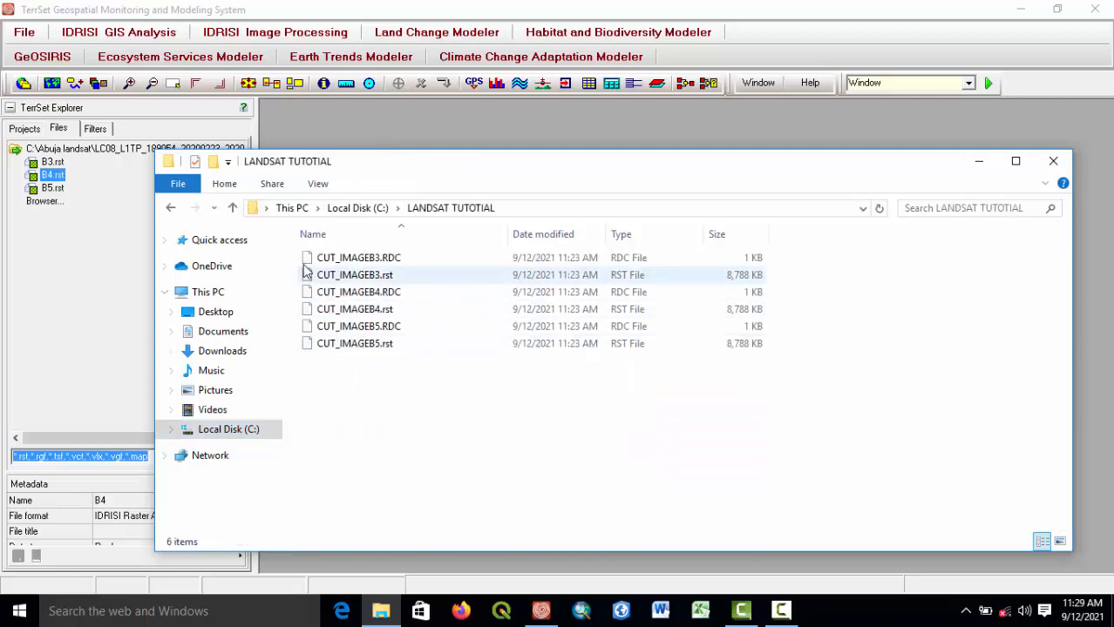
pyautogui.moveTo(291, 253); pyautogui.dragTo(673, 385)
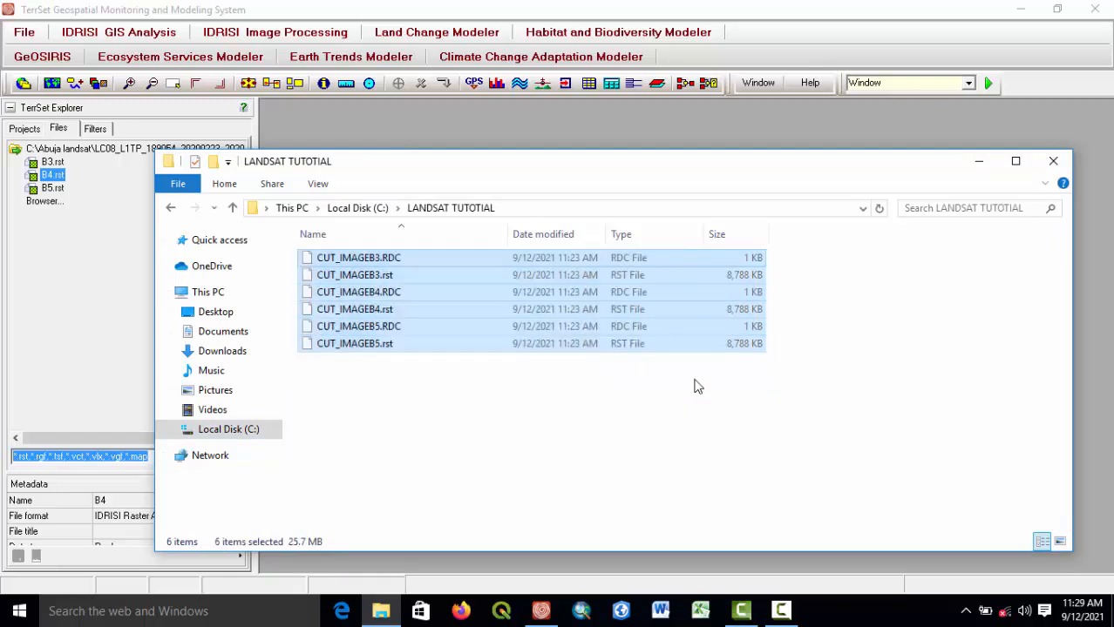
pyautogui.rightClick(494, 290)
pyautogui.click(540, 420)
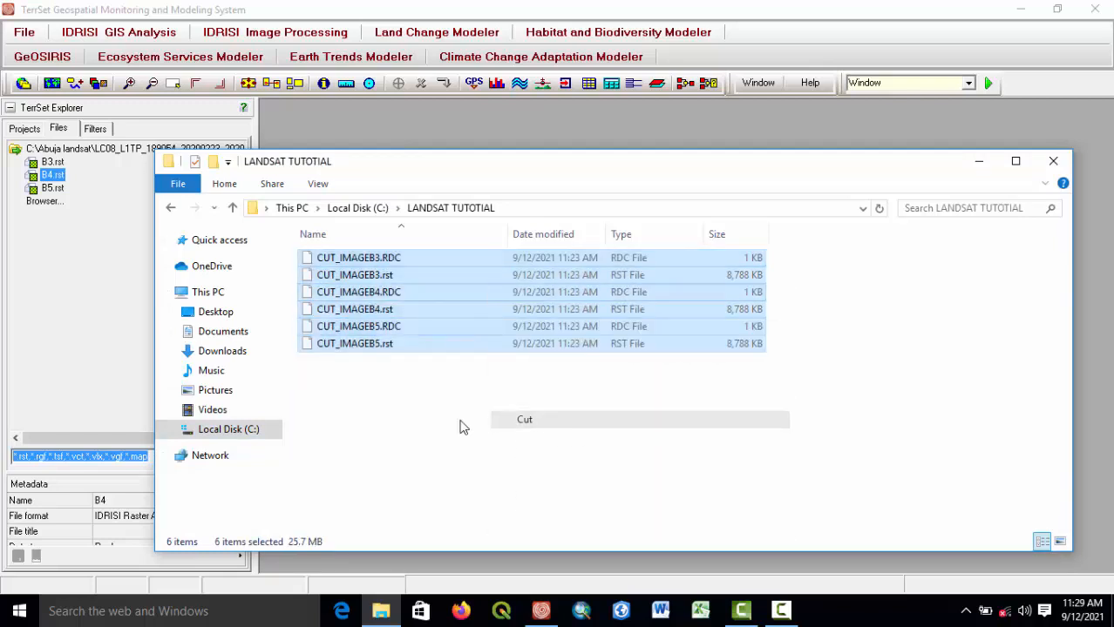
# Paste the cut files into the Abuja landsat LC08_L1TP_189054_20200223_20200225_01_T1 folder and close File Explorer.
pyautogui.click(168, 213)
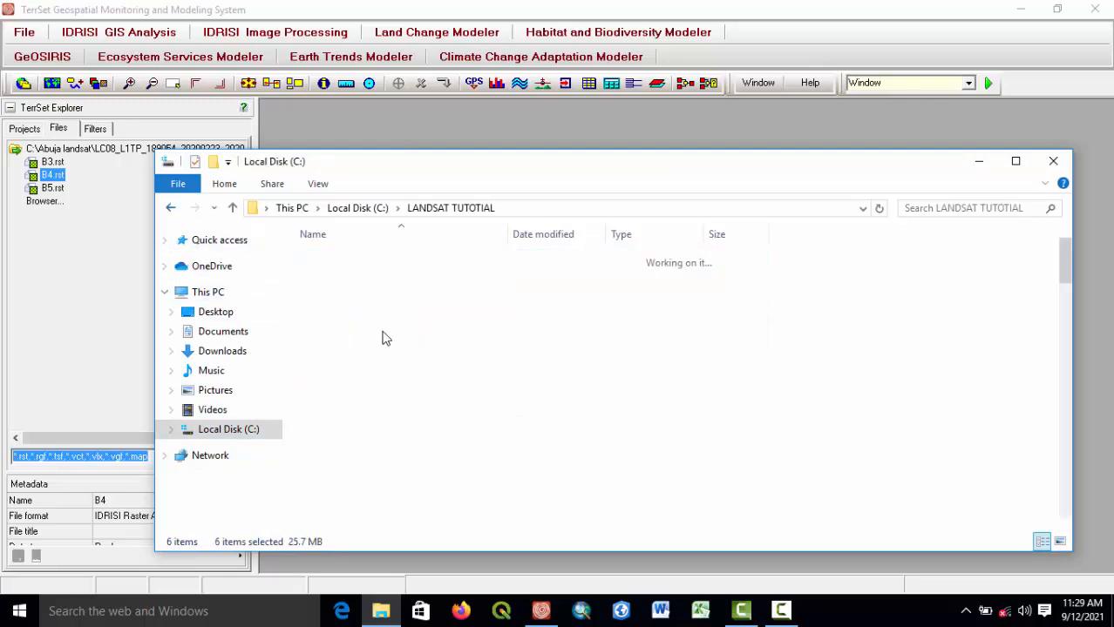
pyautogui.scroll(6, 397, 357)
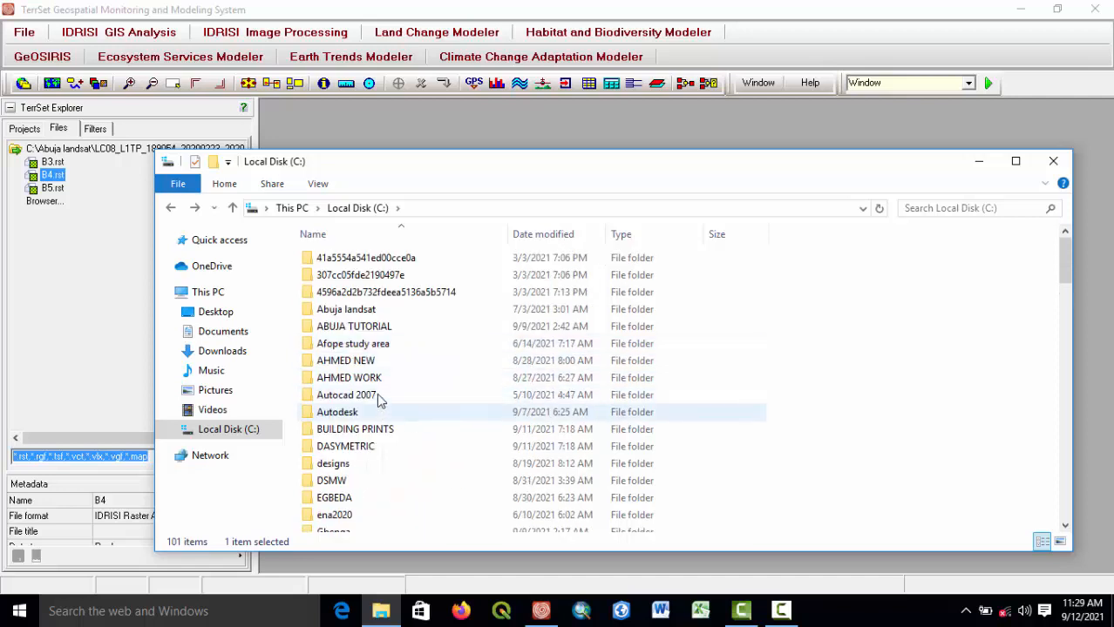
pyautogui.doubleClick(353, 309)
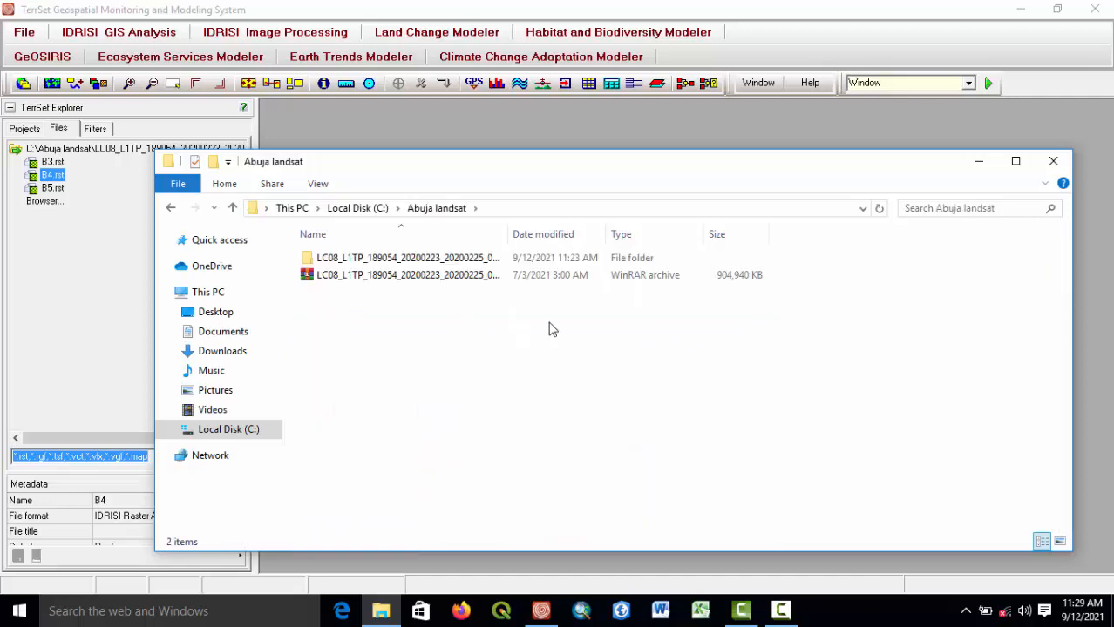
pyautogui.doubleClick(387, 260)
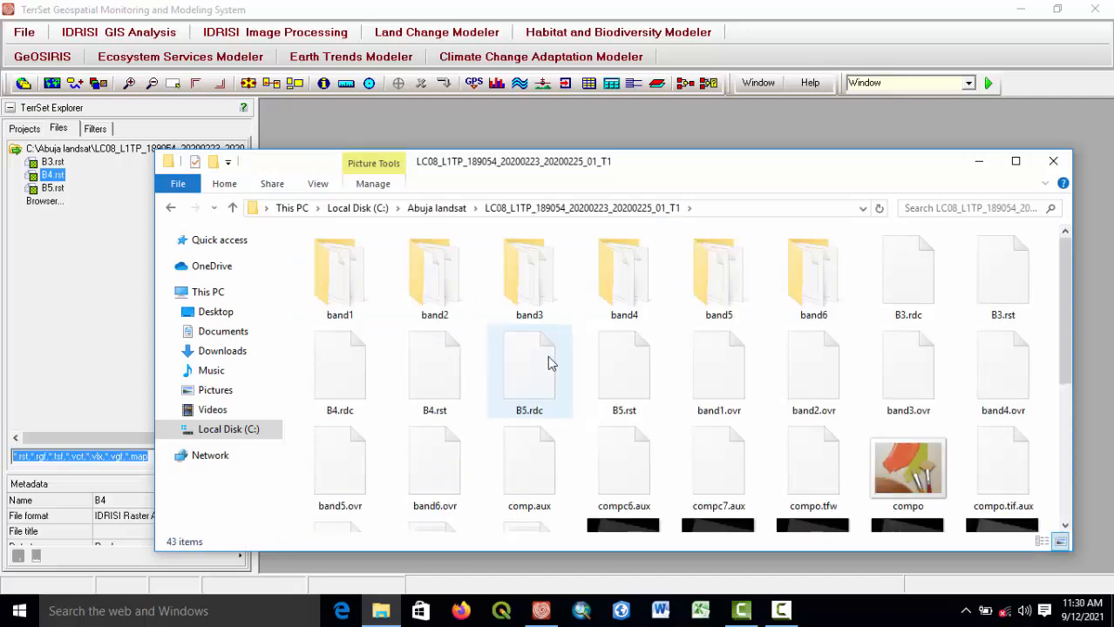
pyautogui.rightClick(1050, 250)
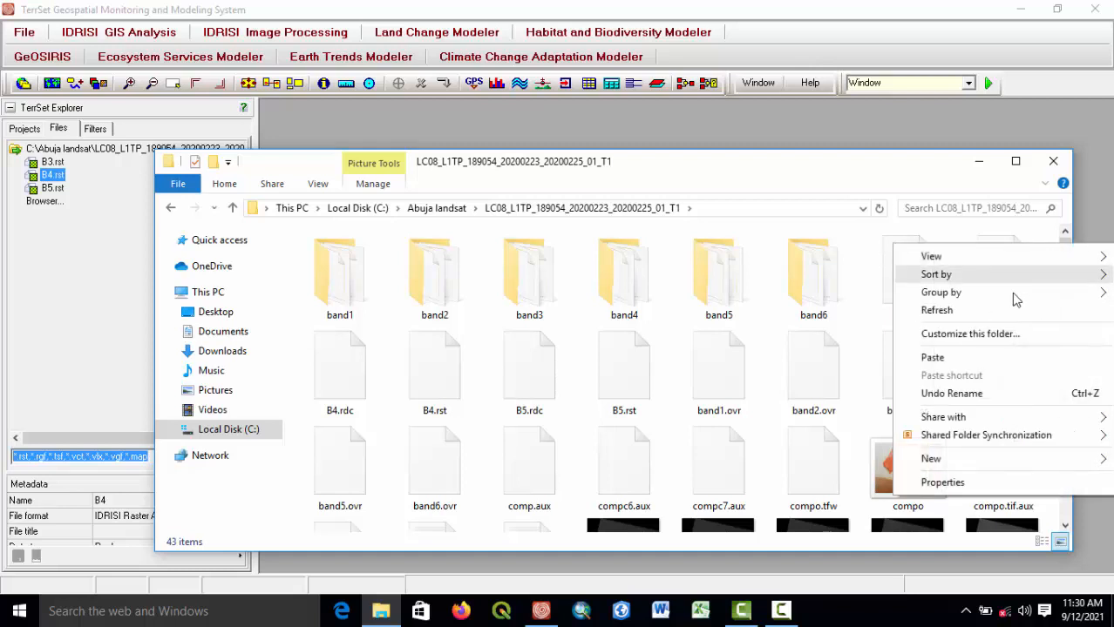
pyautogui.click(945, 358)
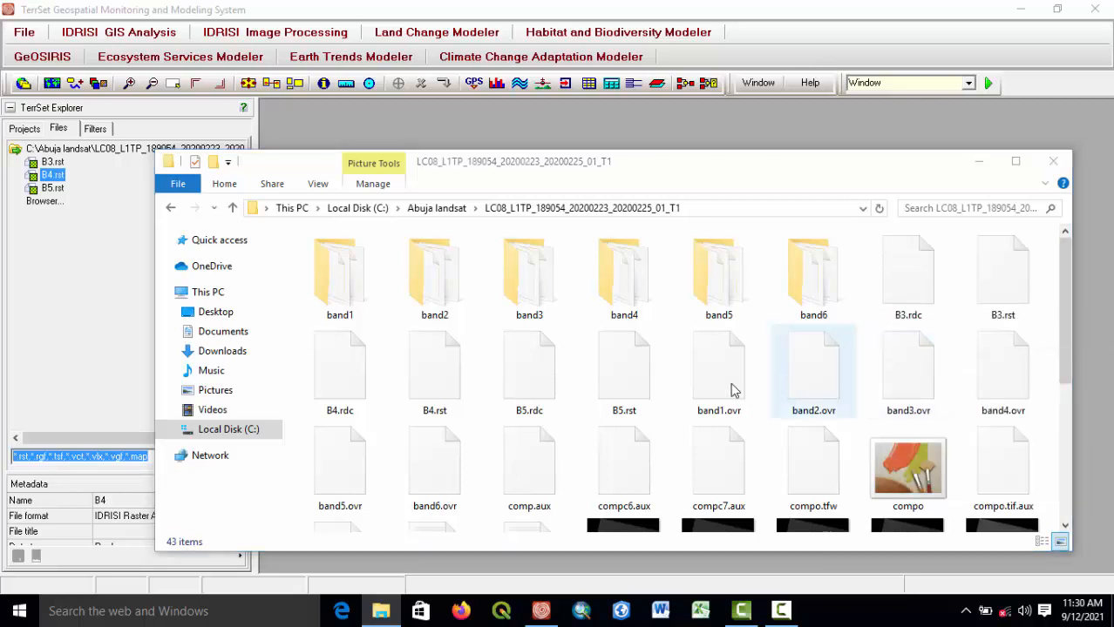
pyautogui.click(1053, 162)
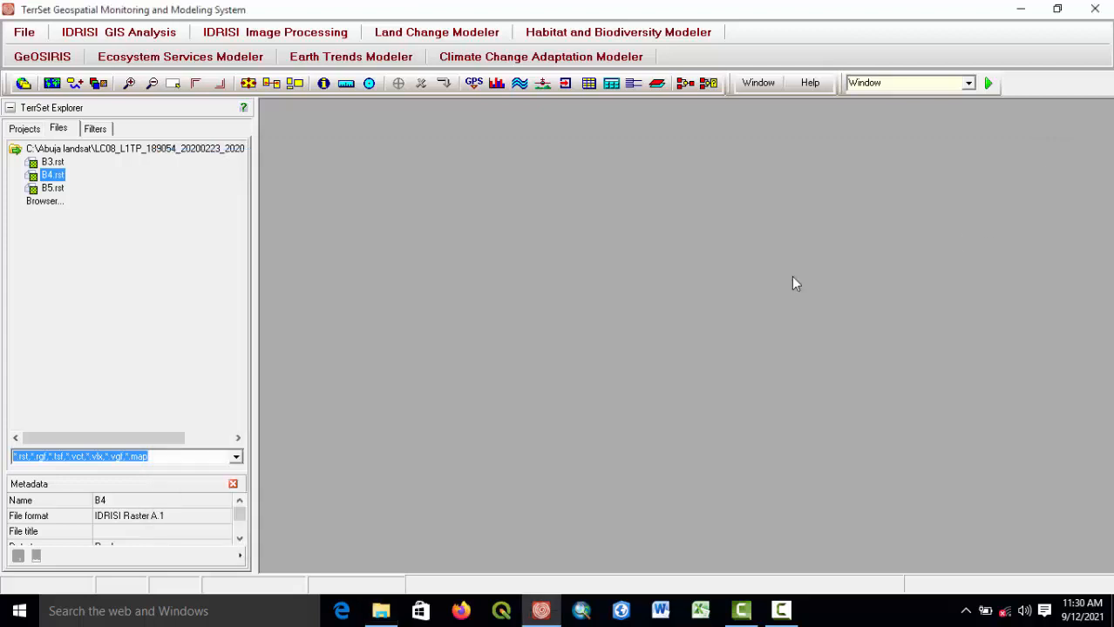
# Refresh the scene folder in the TerrSet Explorer list, display CUT_IMAGEB3 and close its window.
pyautogui.doubleClick(61, 155)
pyautogui.doubleClick(61, 155)
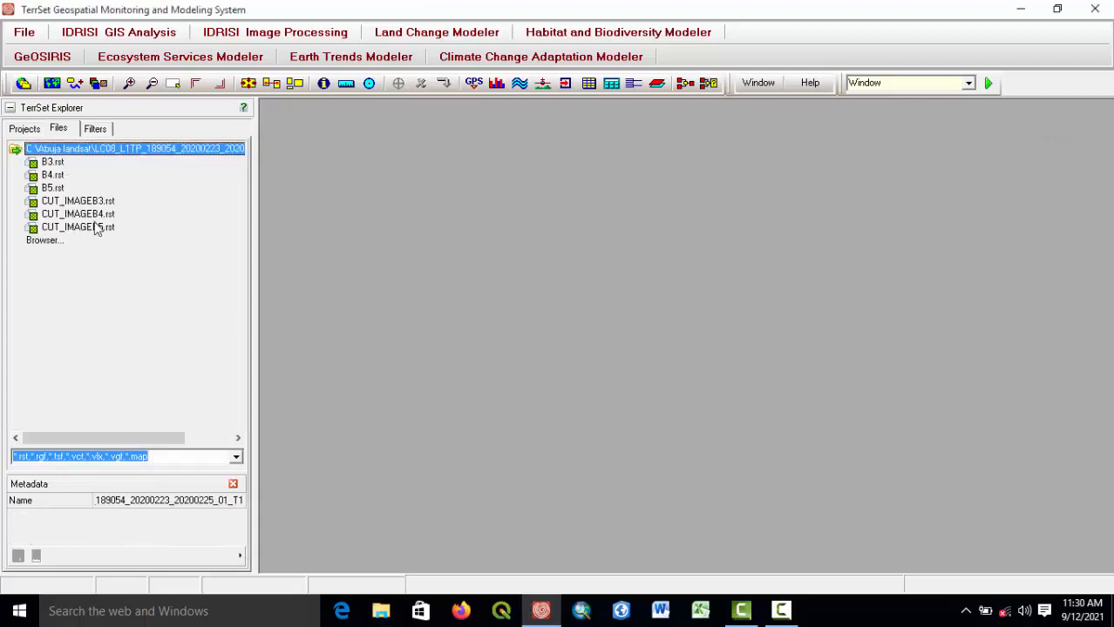
pyautogui.click(81, 200)
pyautogui.doubleClick(81, 200)
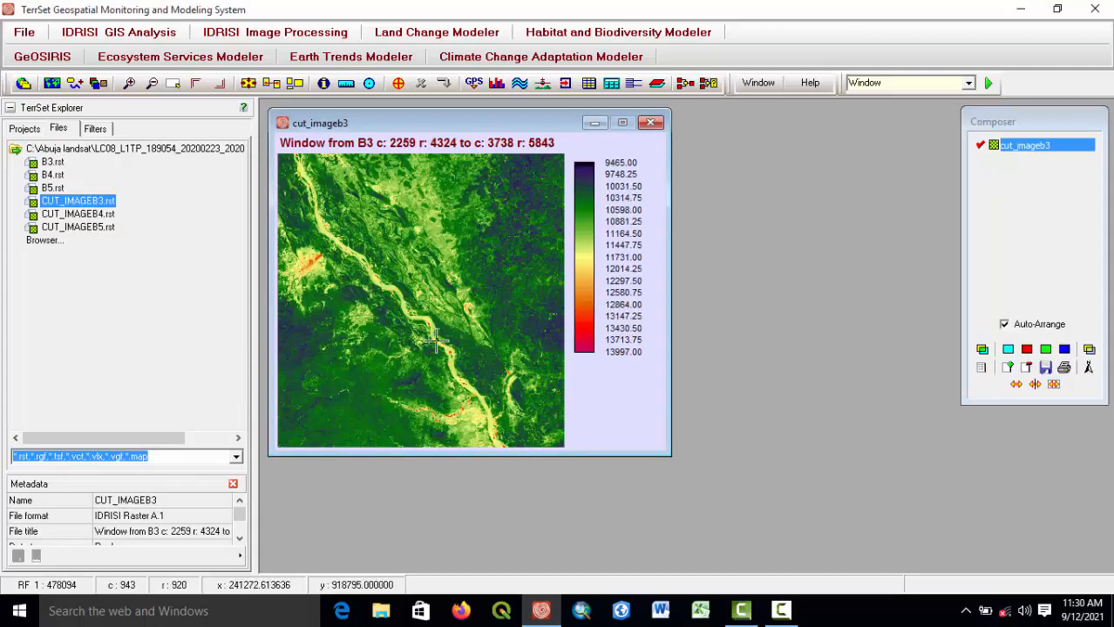
pyautogui.click(662, 122)
# Display CUT_IMAGEB4 and close its window.
pyautogui.click(66, 215)
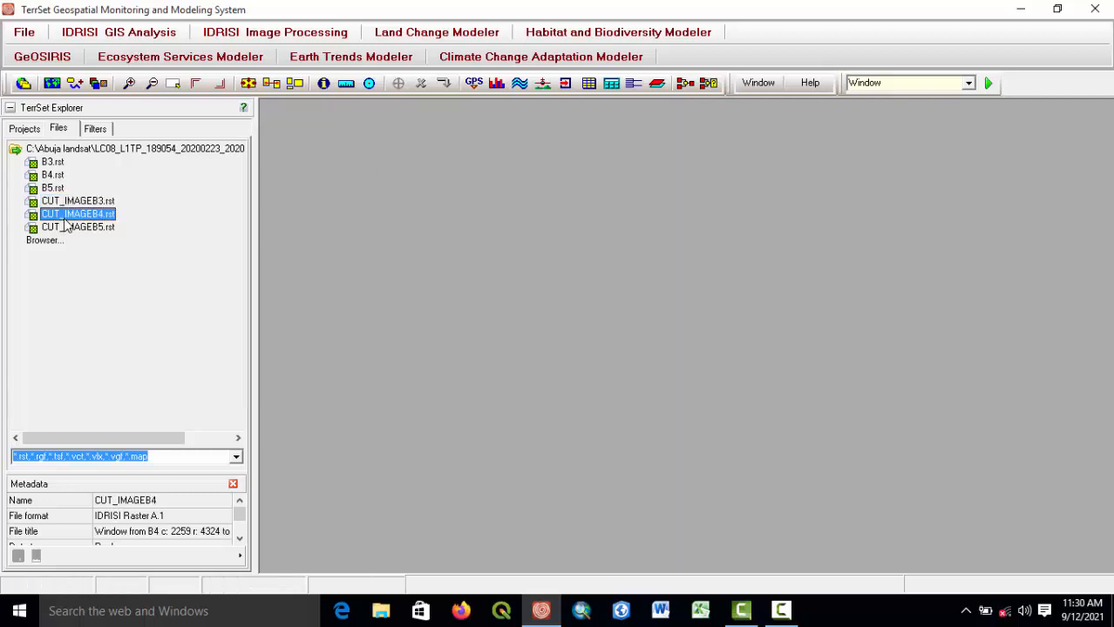
pyautogui.doubleClick(96, 216)
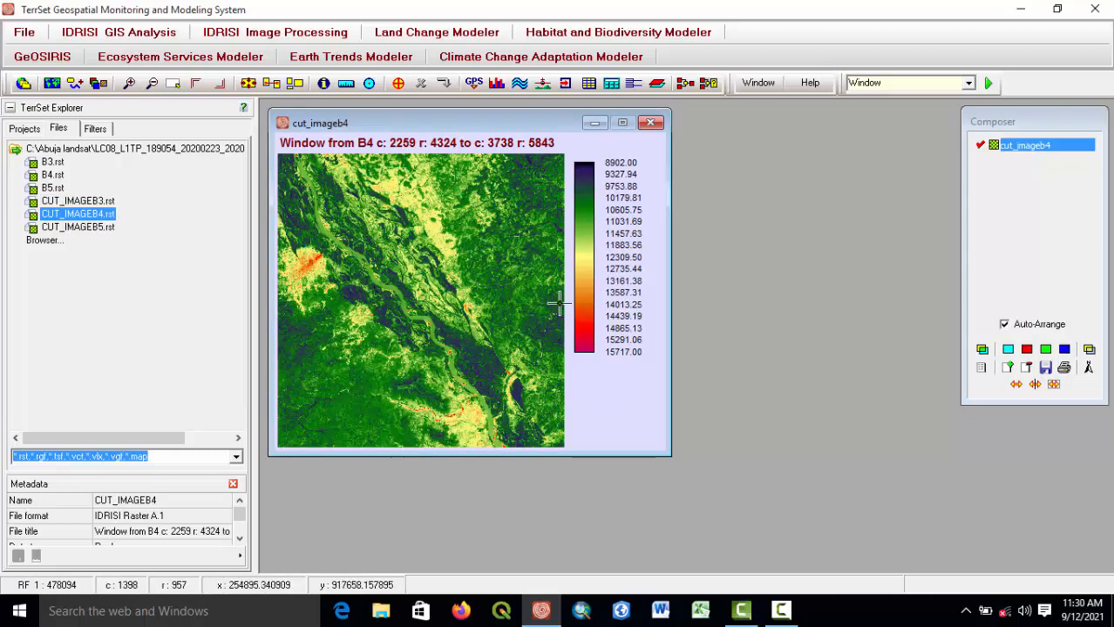
pyautogui.click(650, 123)
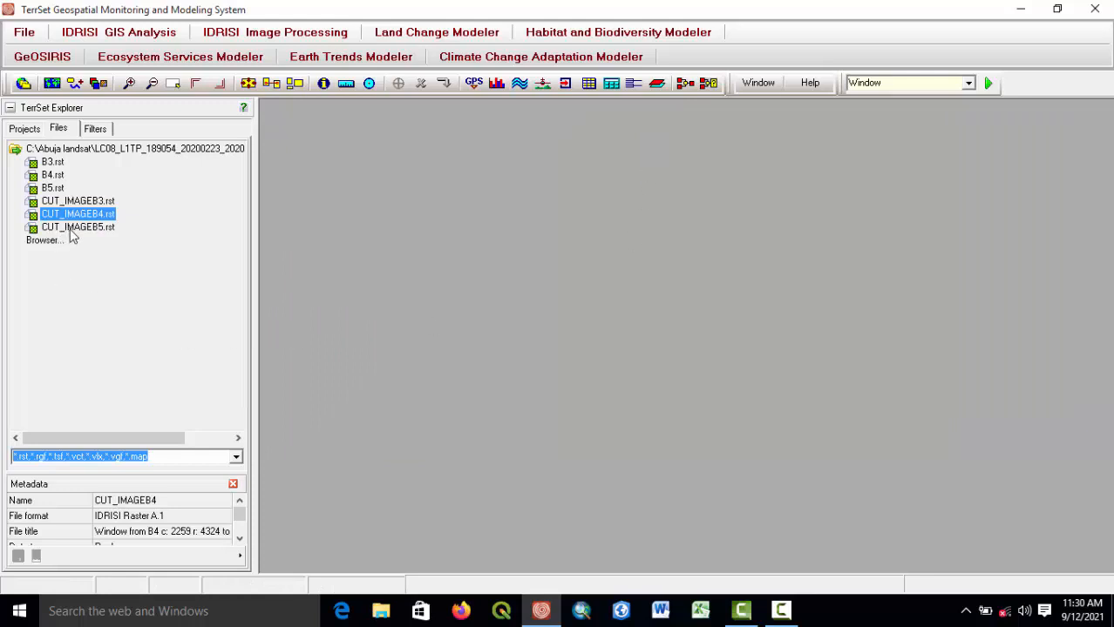
pyautogui.click(780, 610)
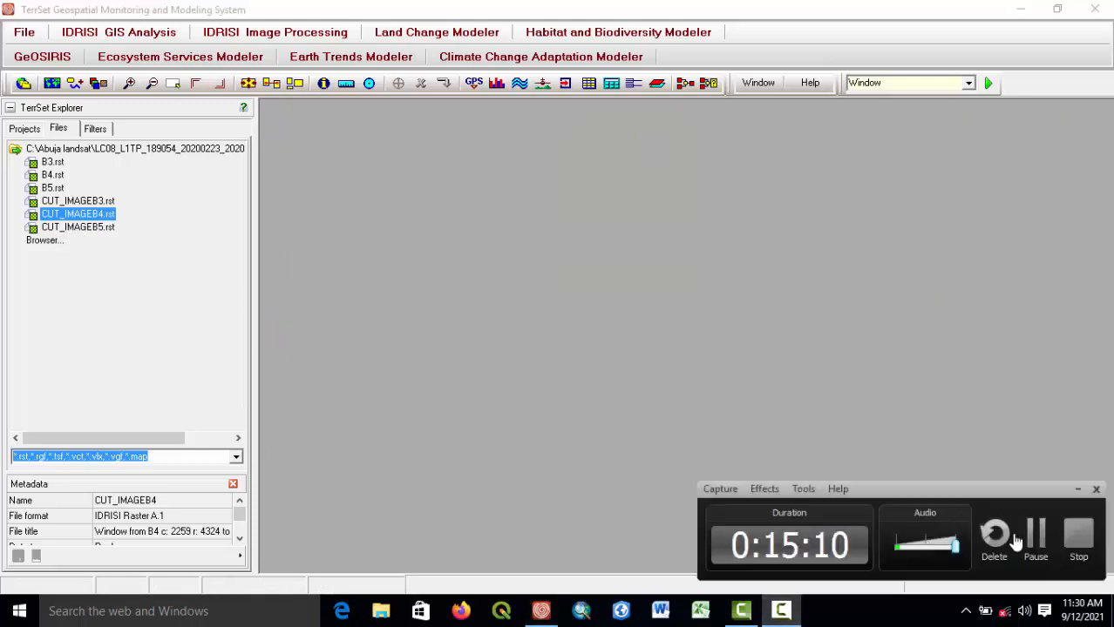
pyautogui.click(1034, 542)
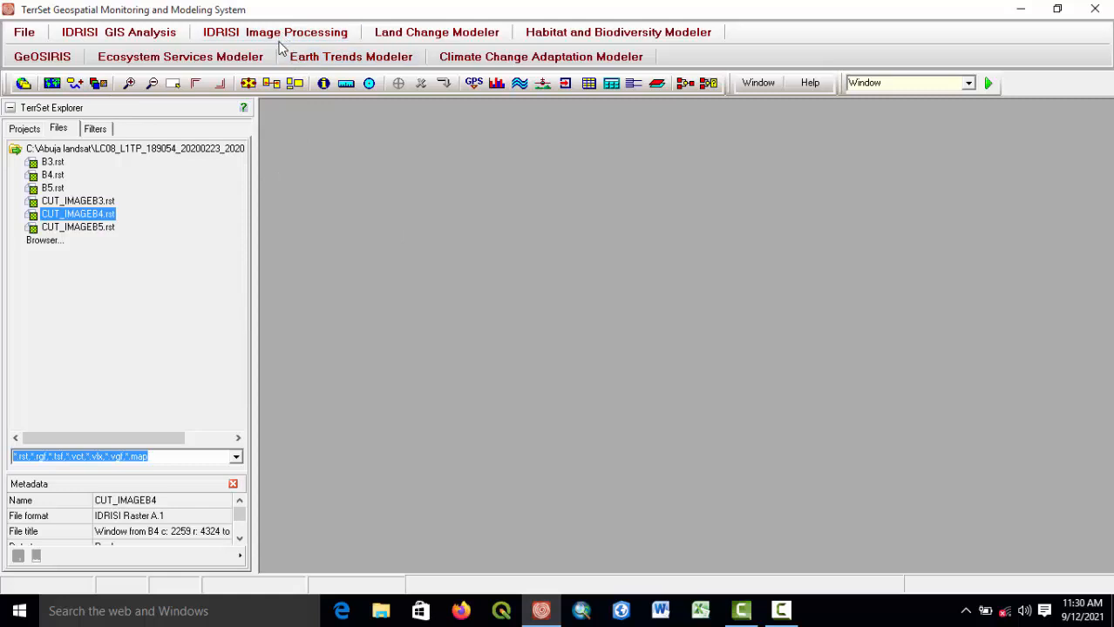
# Open the COMPOSITE image compositing utility from the image enhancement tools.
pyautogui.click(249, 38)
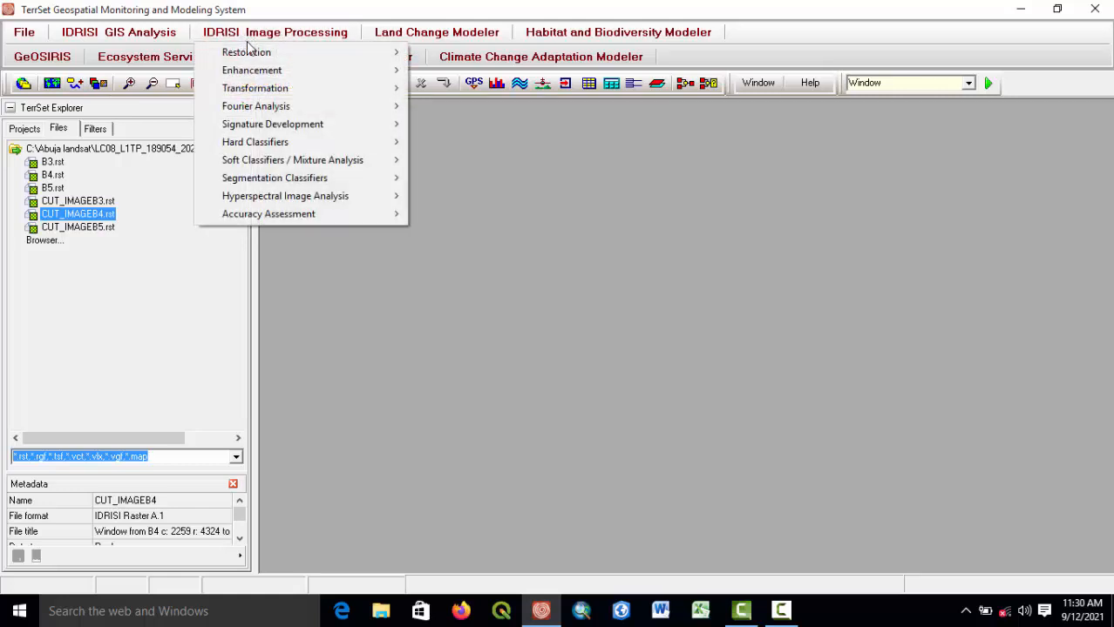
pyautogui.moveTo(242, 75)
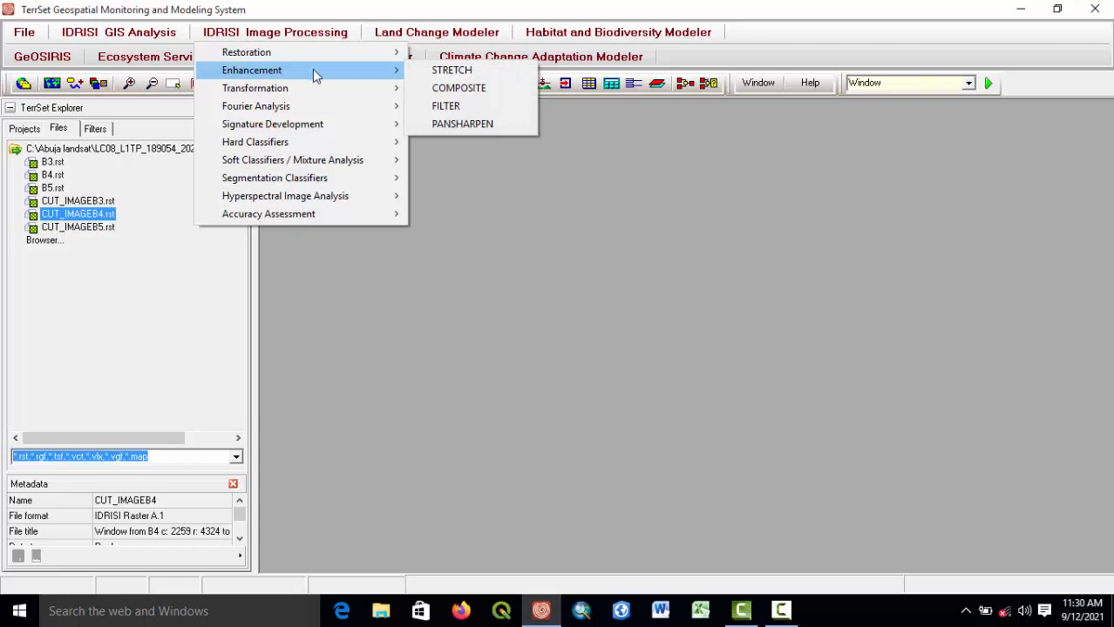
pyautogui.click(469, 93)
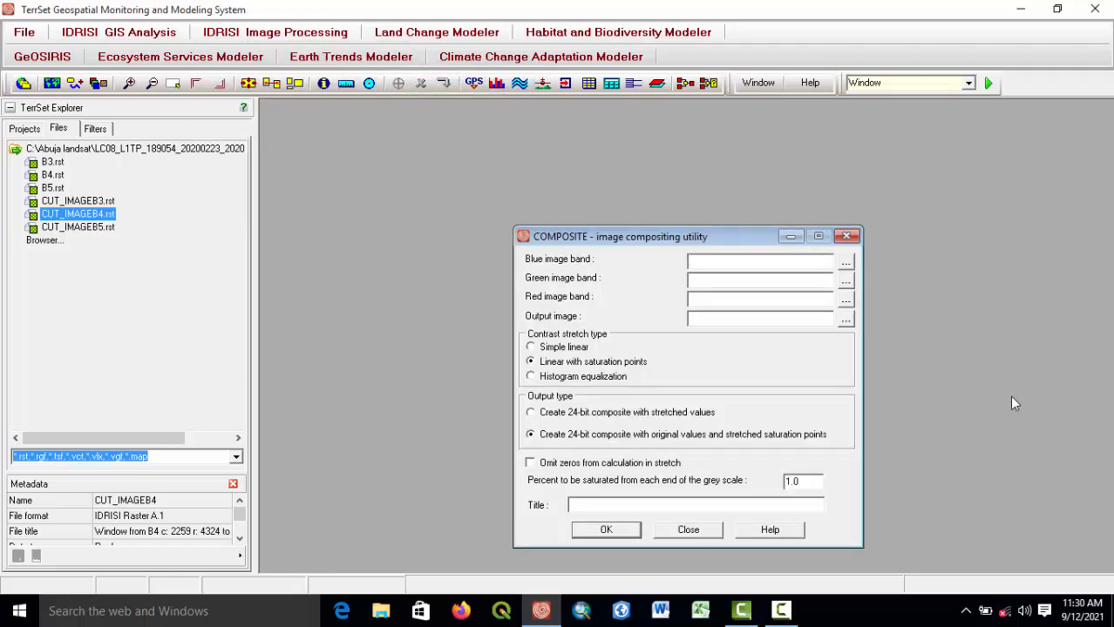
pyautogui.moveTo(654, 227); pyautogui.dragTo(455, 157)
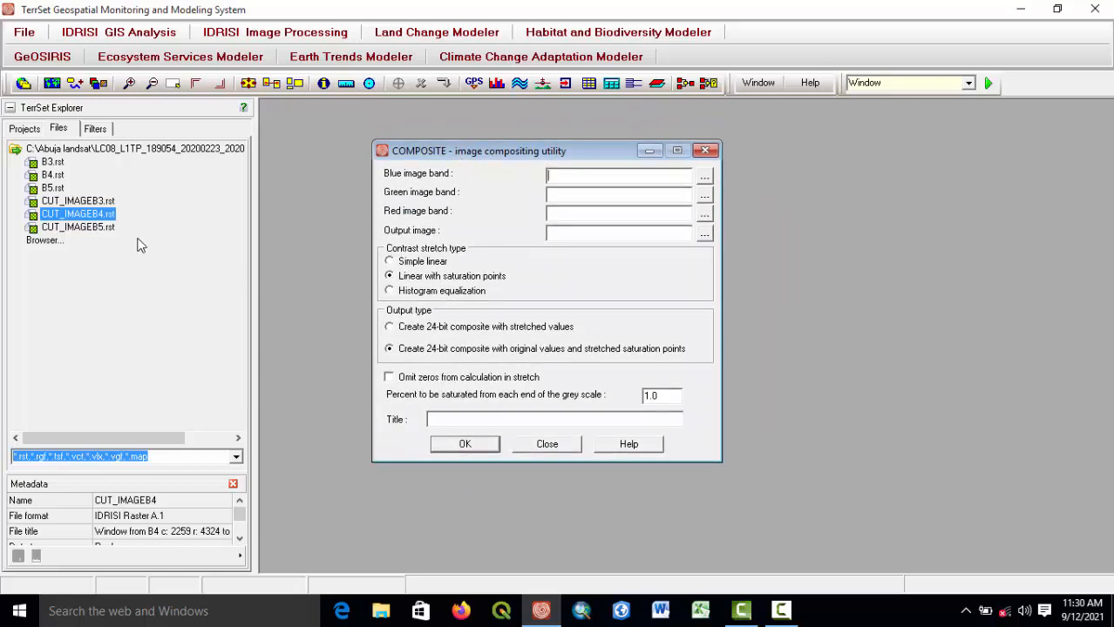
pyautogui.click(89, 202)
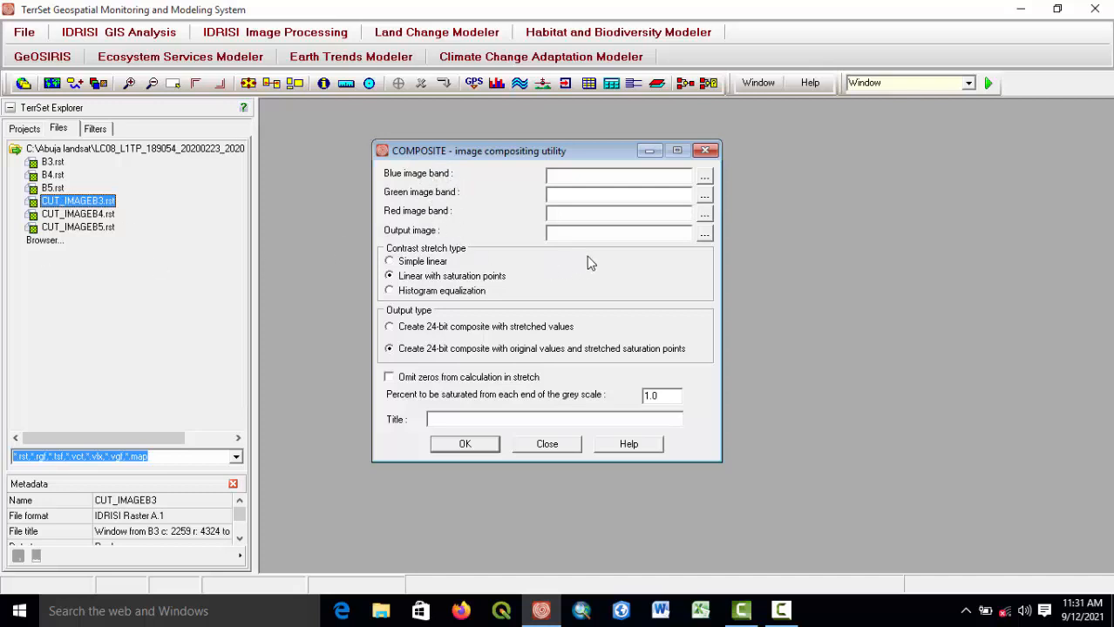
# Set the blue, green and red image bands to CUT_IMAGEB3, CUT_IMAGEB4 and CUT_IMAGEB5.
pyautogui.click(704, 177)
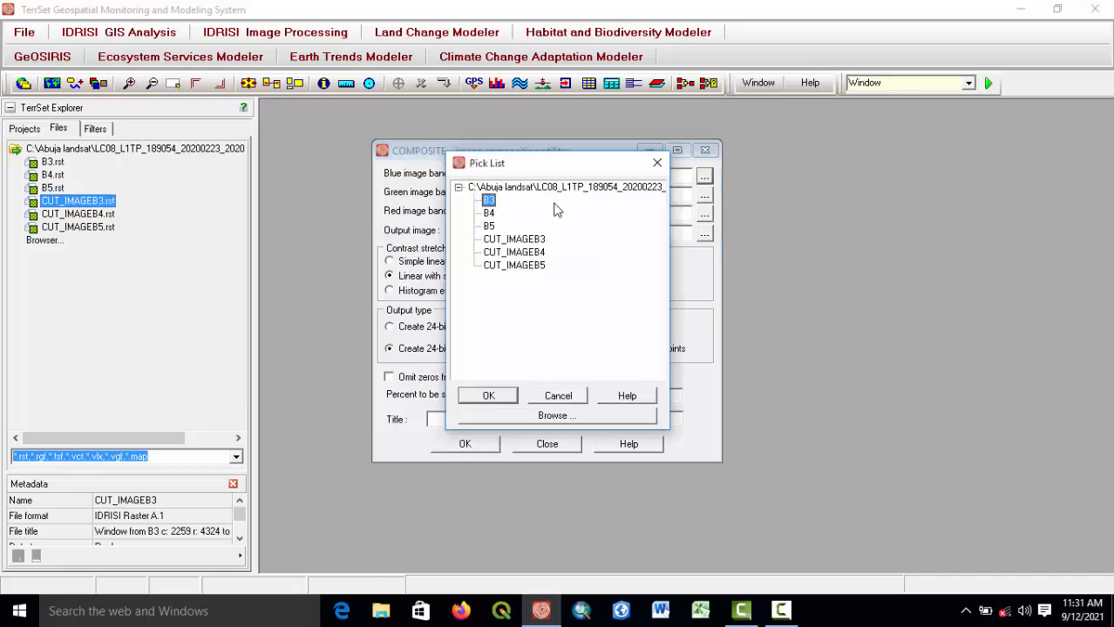
pyautogui.doubleClick(514, 239)
pyautogui.click(704, 195)
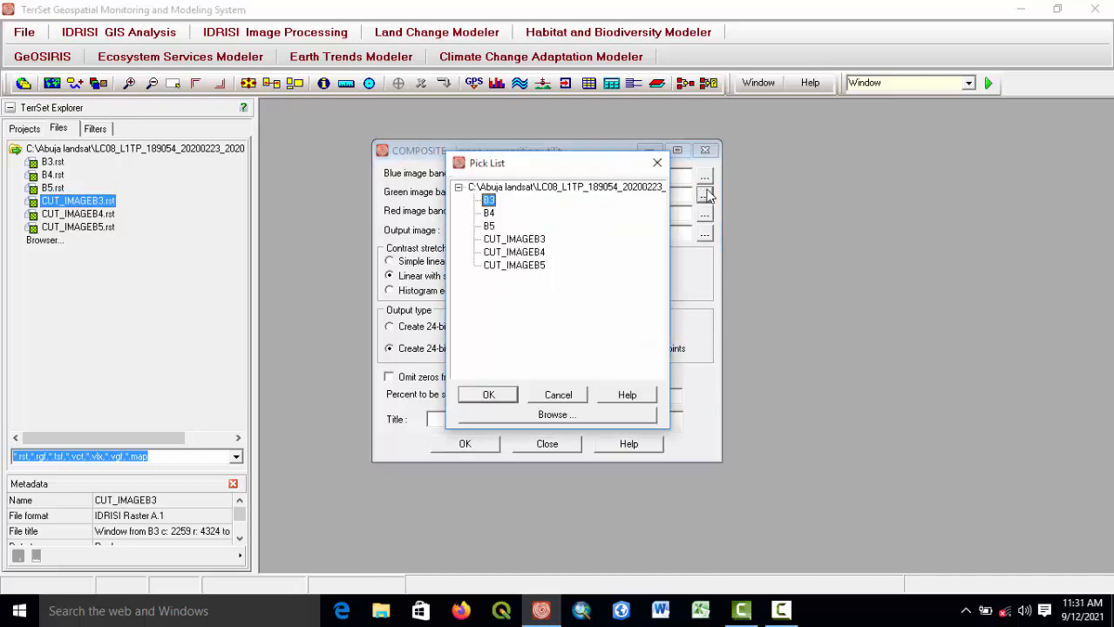
pyautogui.doubleClick(521, 252)
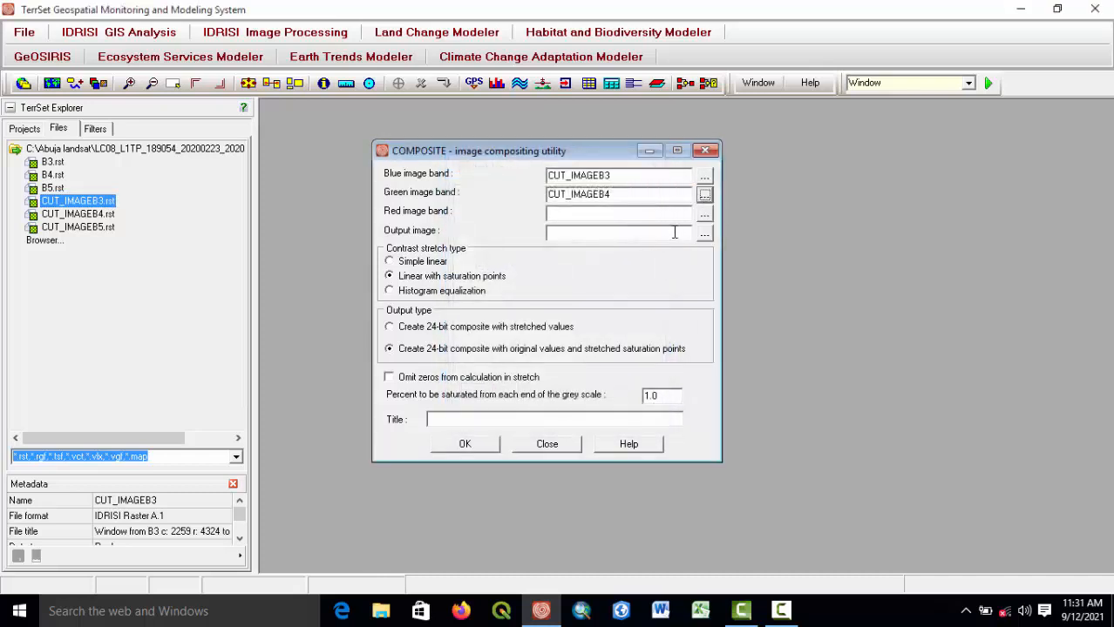
pyautogui.click(704, 215)
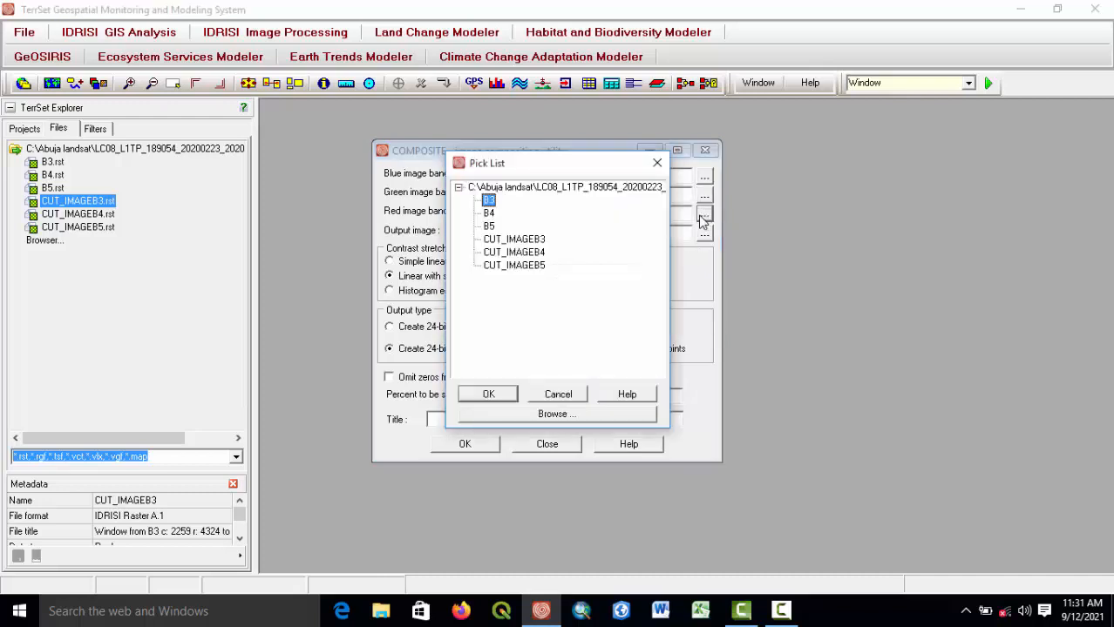
pyautogui.doubleClick(514, 266)
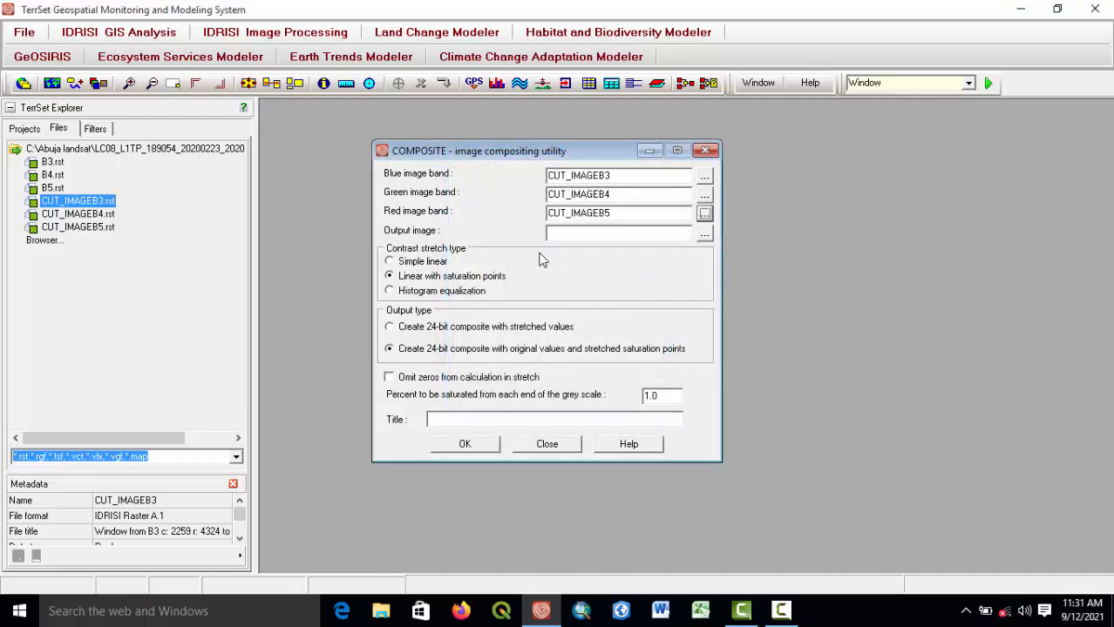
# Save the output image as COMPOSITE in the LC08_L1TP_189054_20200223_20200225_01_T1 folder under Abuja landsat on C:.
pyautogui.click(704, 235)
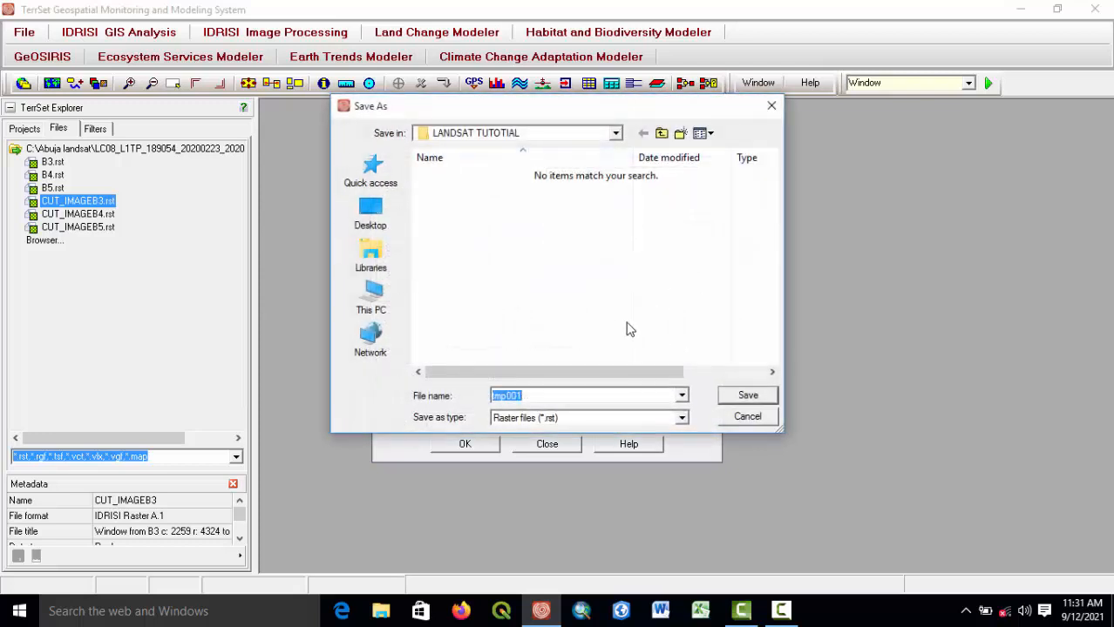
pyautogui.click(370, 298)
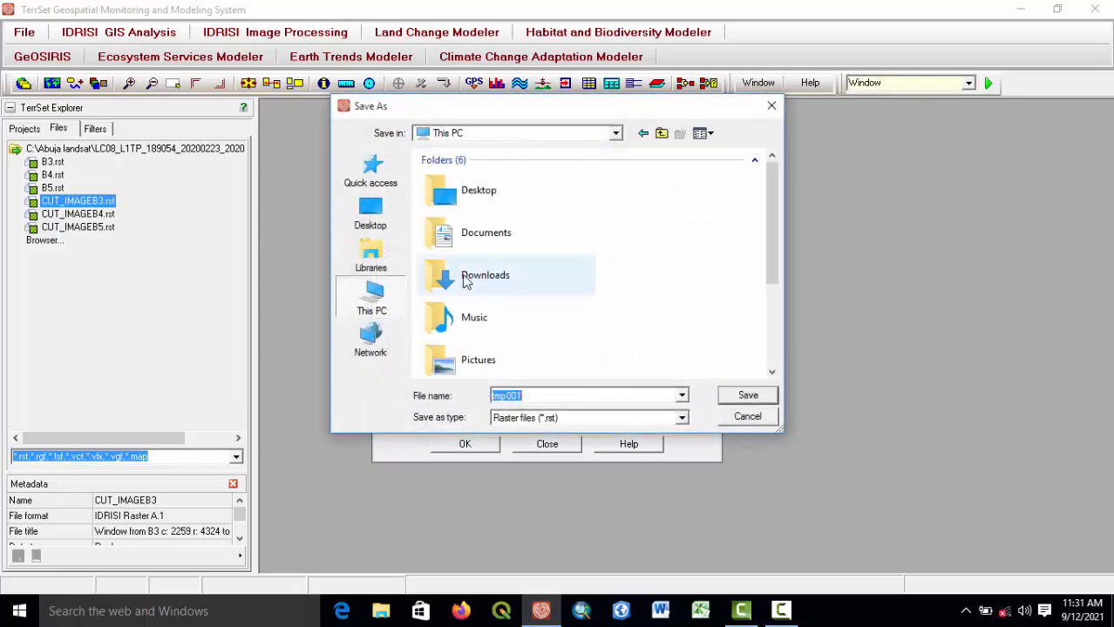
pyautogui.scroll(-3, 499, 313)
pyautogui.doubleClick(499, 315)
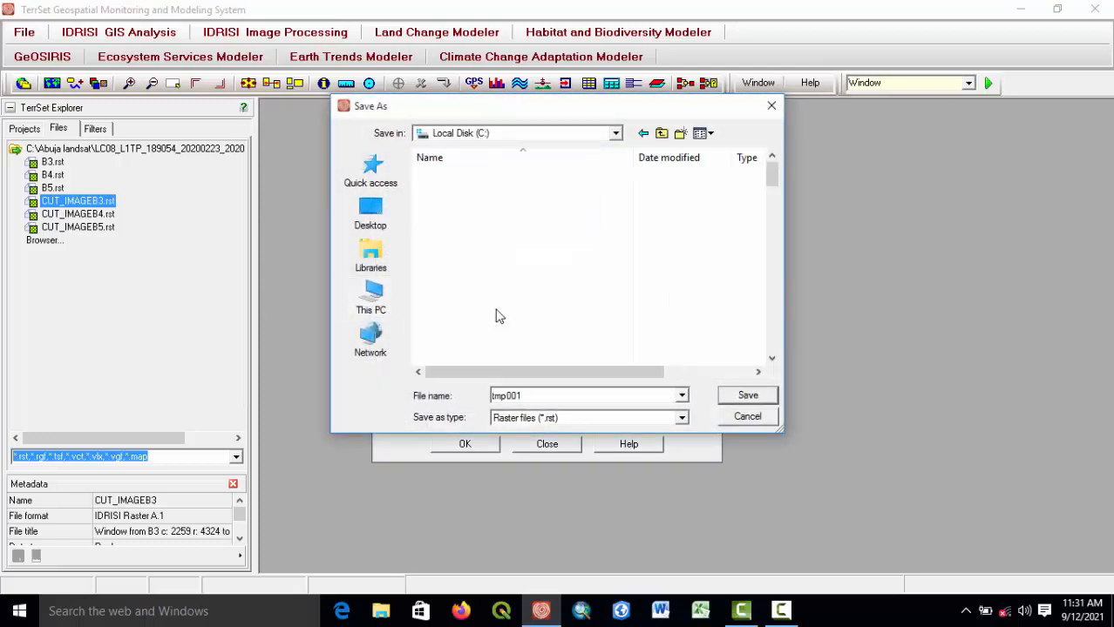
pyautogui.doubleClick(456, 225)
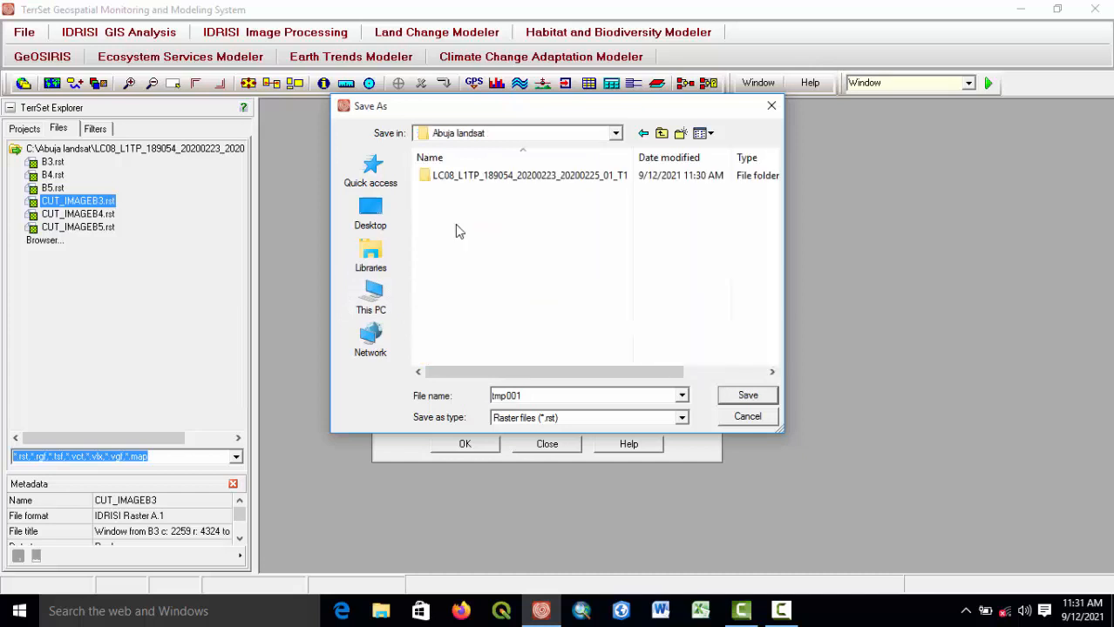
pyautogui.doubleClick(464, 183)
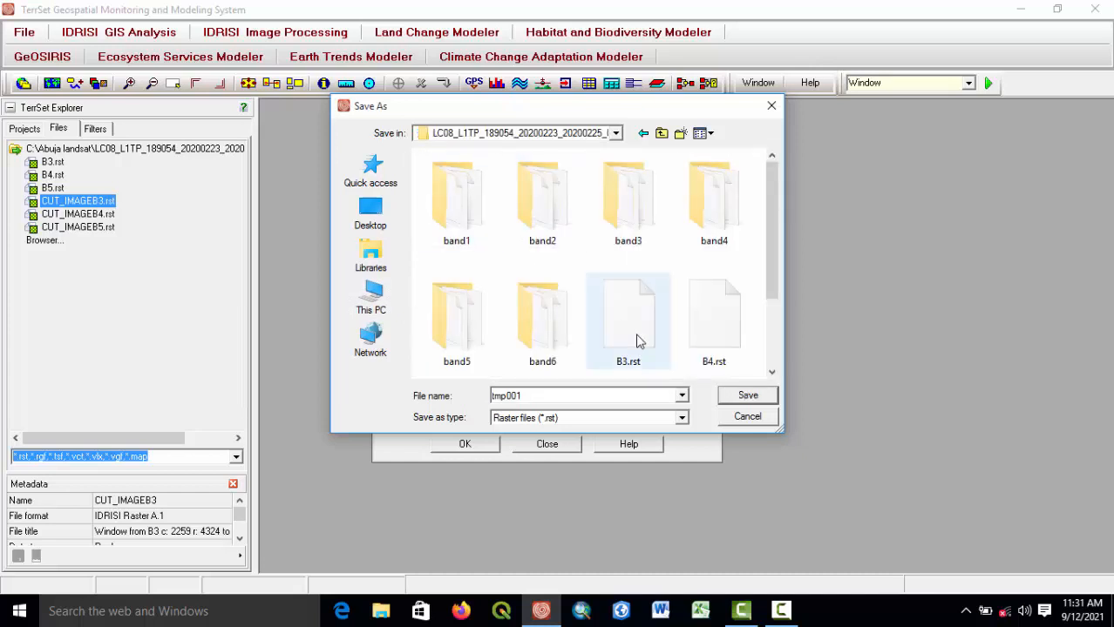
pyautogui.doubleClick(529, 394)
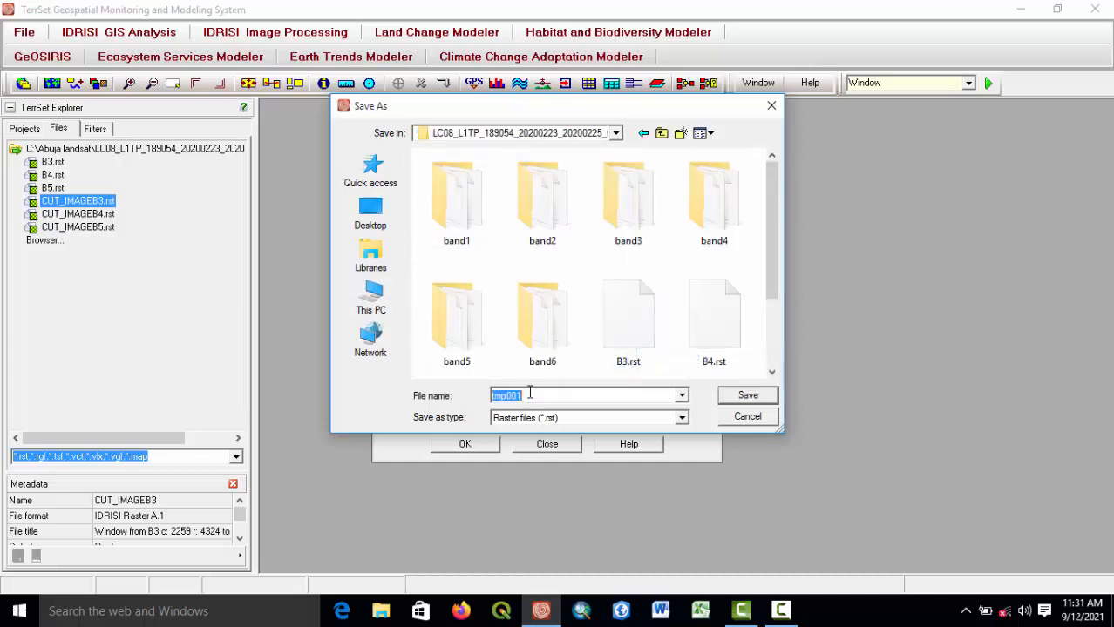
pyautogui.write('COMPOSITE')
pyautogui.click(748, 397)
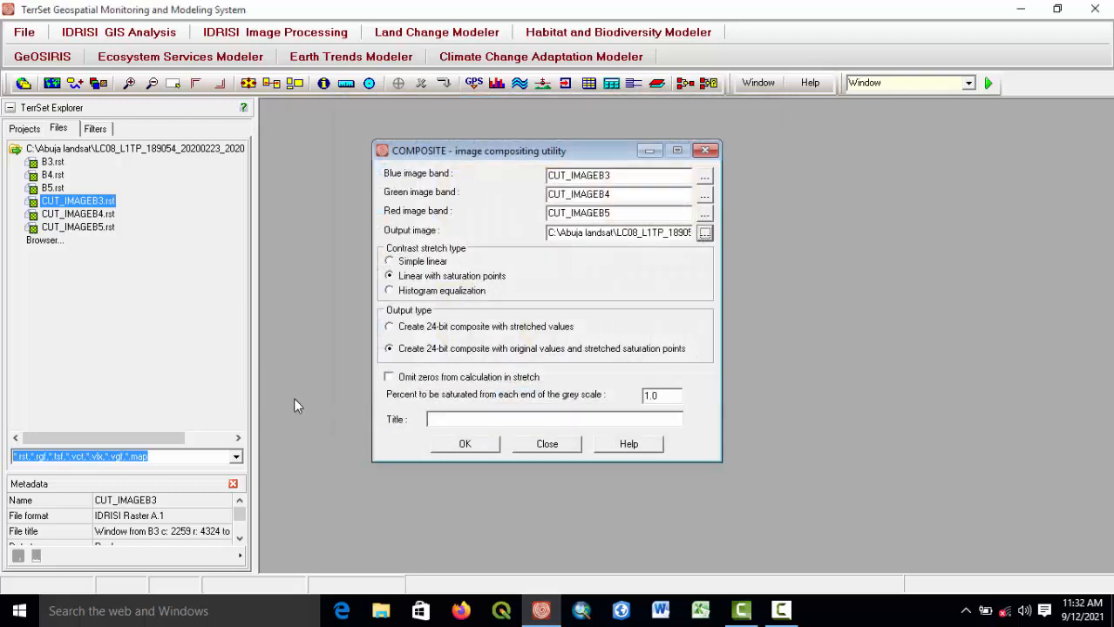
# Run the composite, close the COMPOSITE dialog and enlarge the composite display window.
pyautogui.click(462, 445)
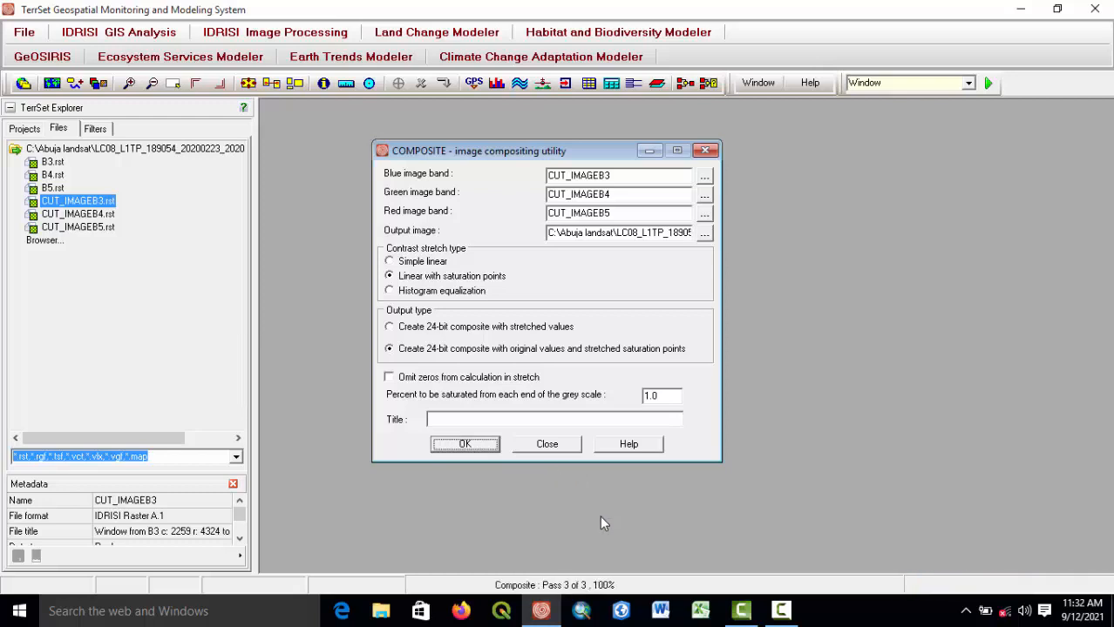
pyautogui.click(704, 150)
pyautogui.moveTo(471, 126); pyautogui.dragTo(650, 156)
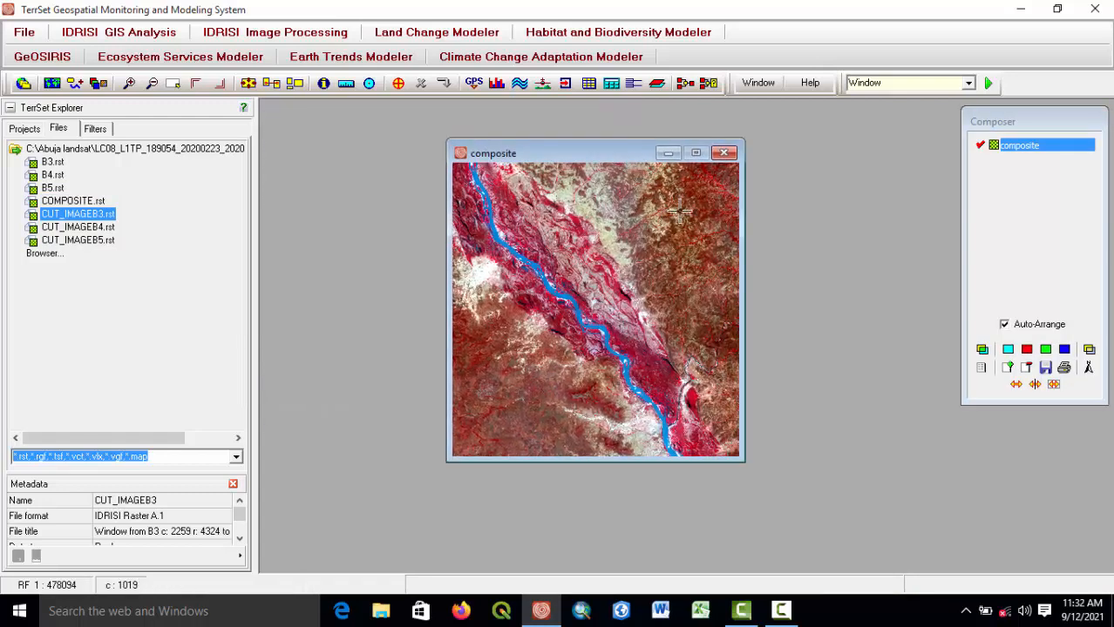
pyautogui.moveTo(743, 275); pyautogui.dragTo(813, 298)
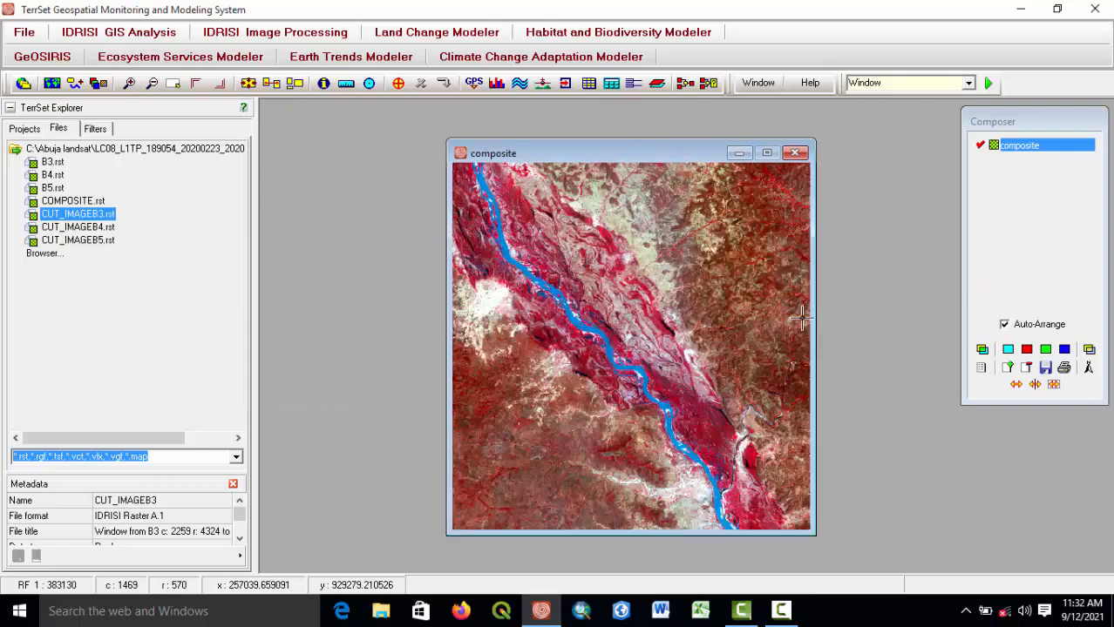
# Zoom and pan around the composite image to examine it.
pyautogui.scroll(2, 672, 395)
pyautogui.scroll(-3, 672, 395)
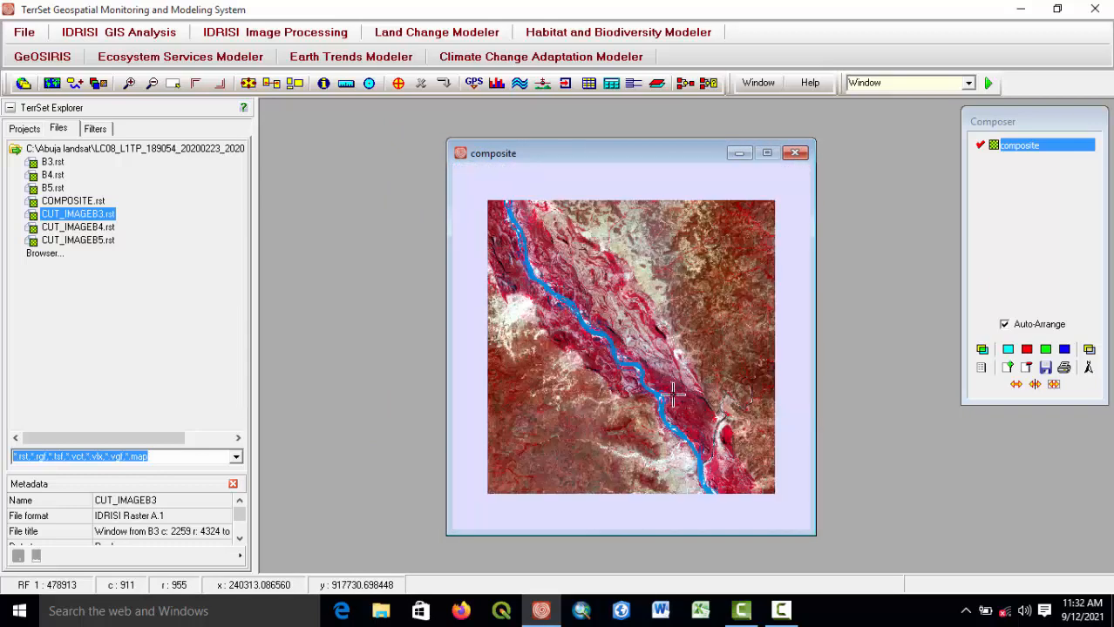
pyautogui.scroll(1, 672, 395)
pyautogui.moveTo(532, 154); pyautogui.dragTo(508, 149)
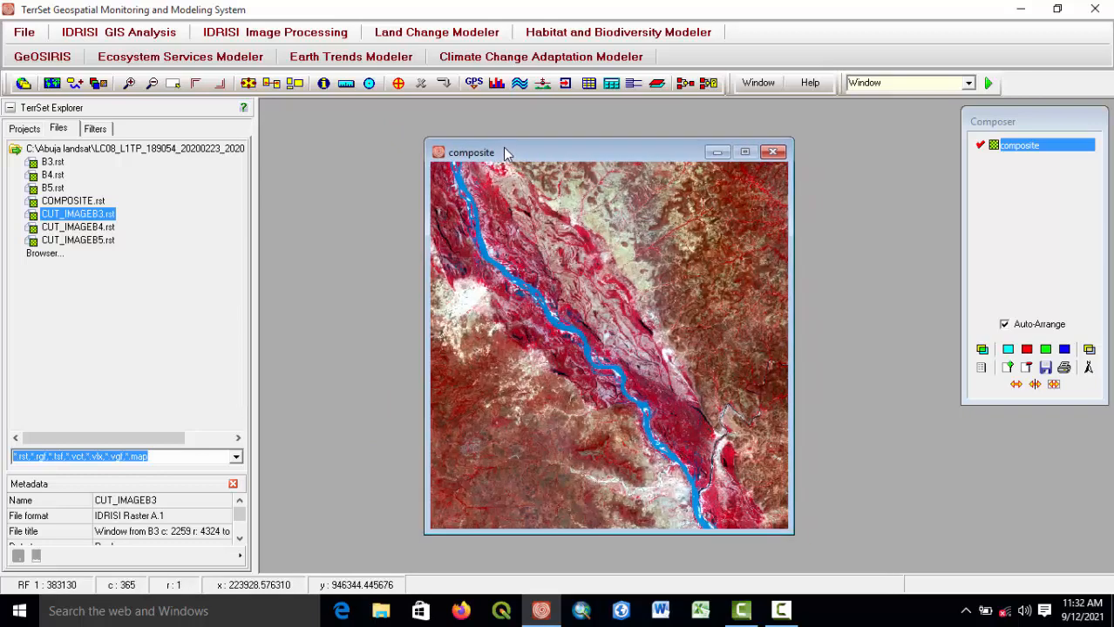
pyautogui.moveTo(425, 298); pyautogui.dragTo(383, 298)
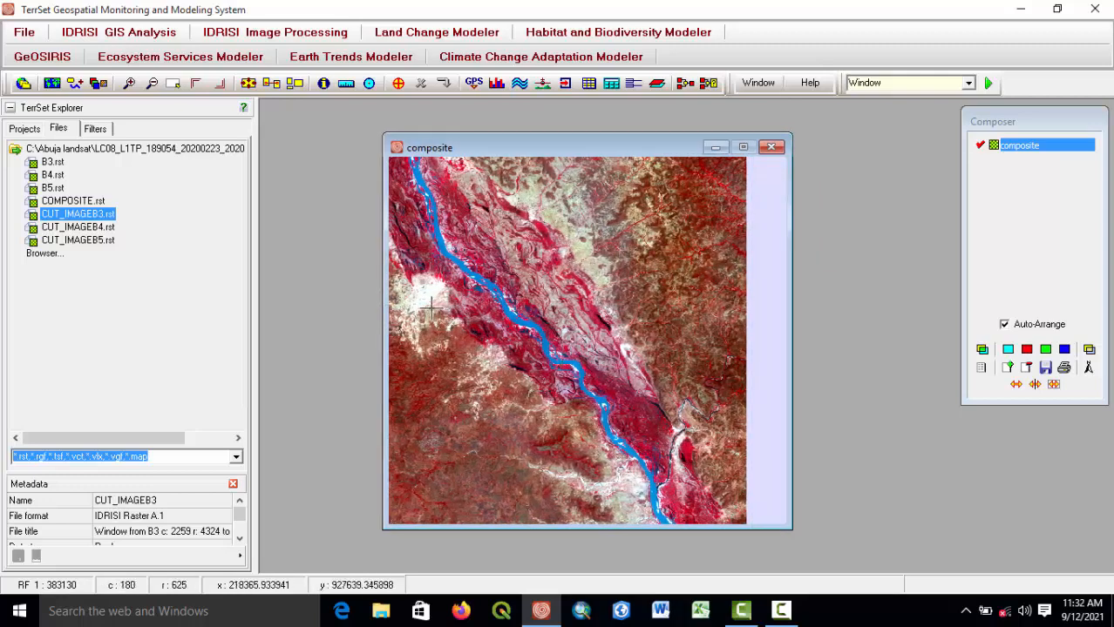
pyautogui.scroll(-3, 448, 326)
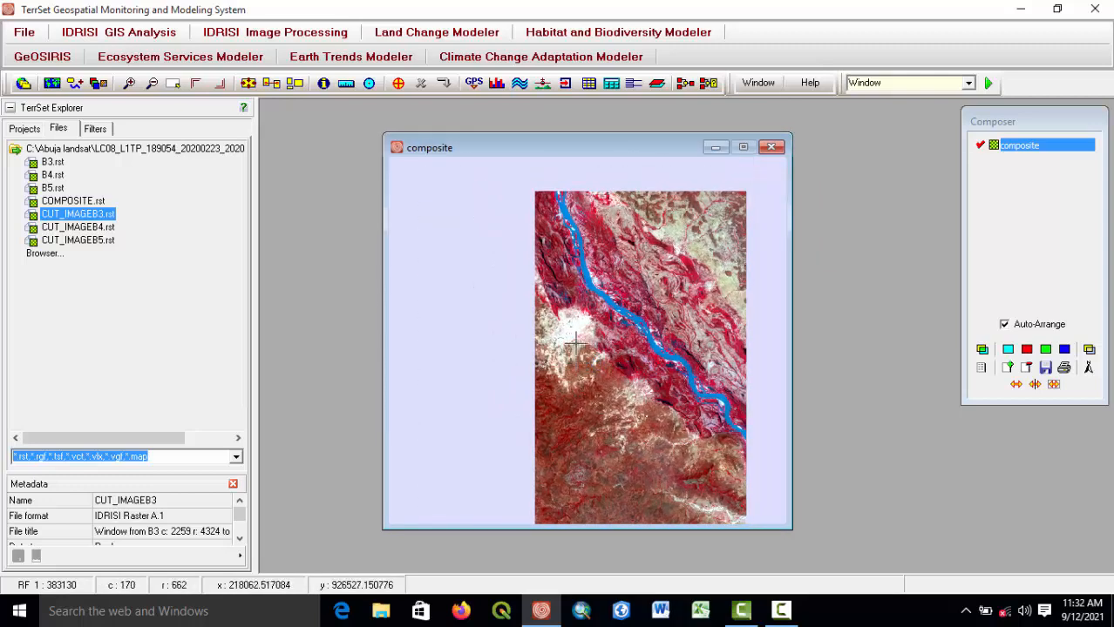
pyautogui.scroll(2, 568, 338)
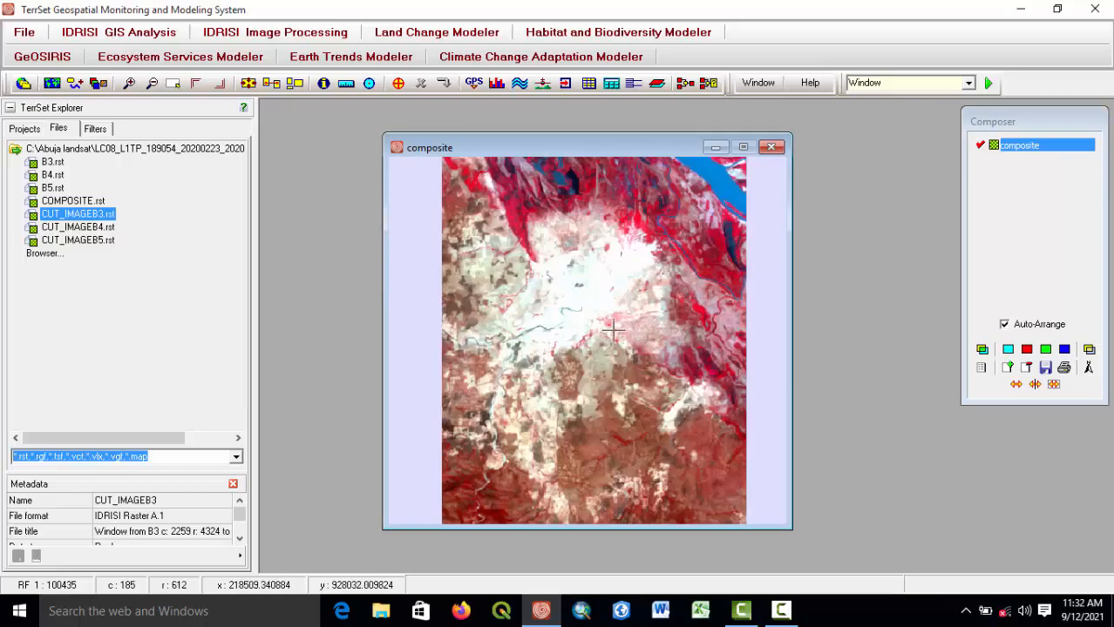
pyautogui.scroll(-1, 621, 322)
pyautogui.scroll(3, 461, 383)
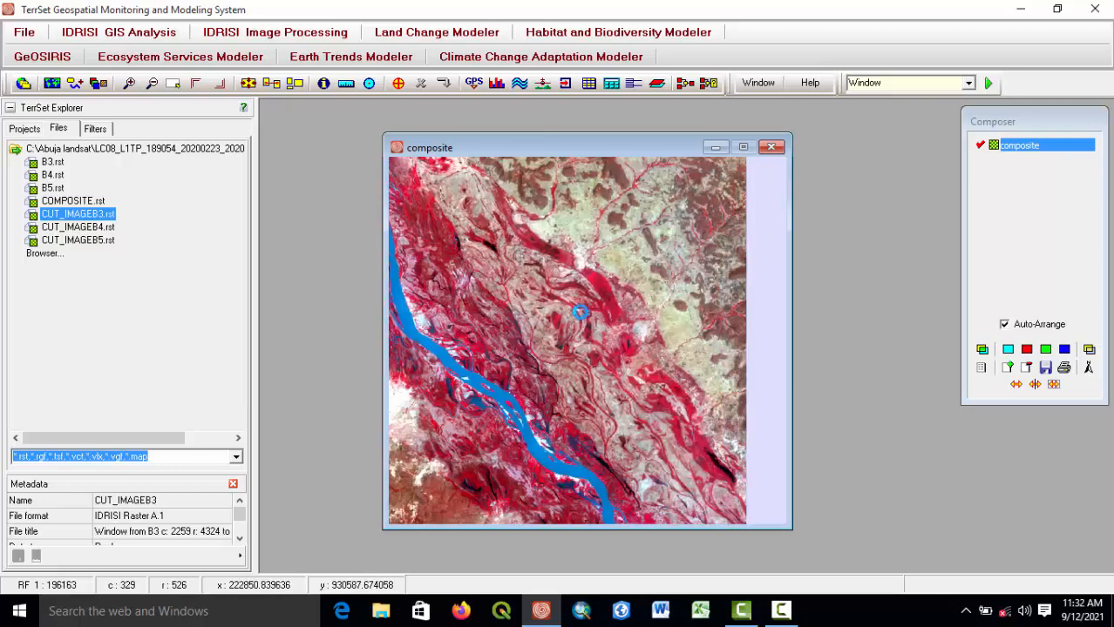
pyautogui.moveTo(558, 390); pyautogui.dragTo(590, 431)
pyautogui.scroll(2, 534, 320)
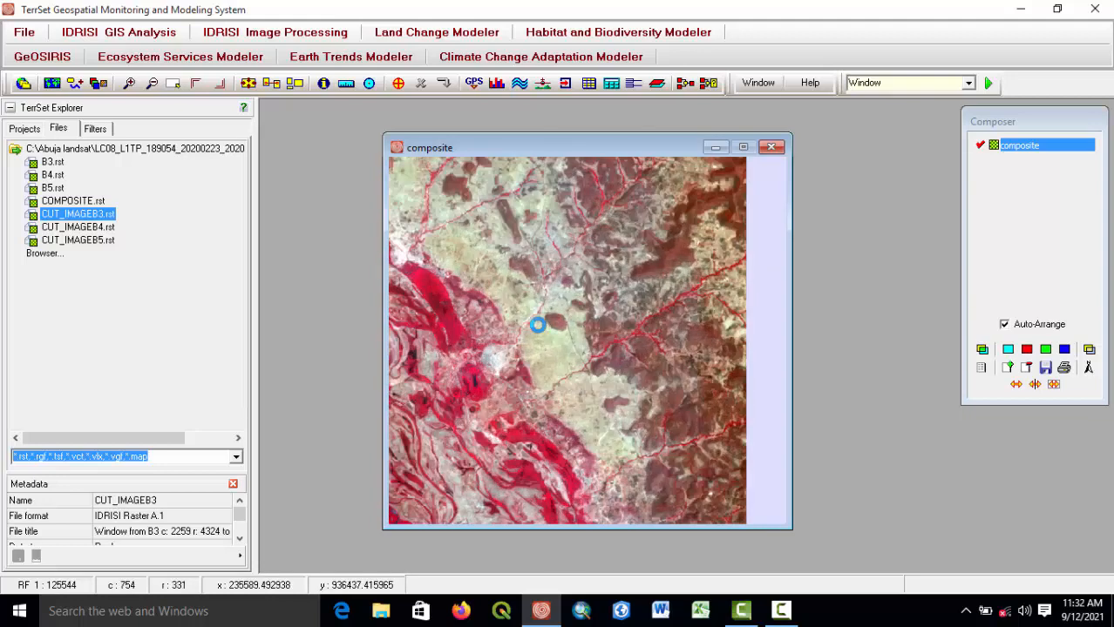
pyautogui.scroll(-3, 538, 380)
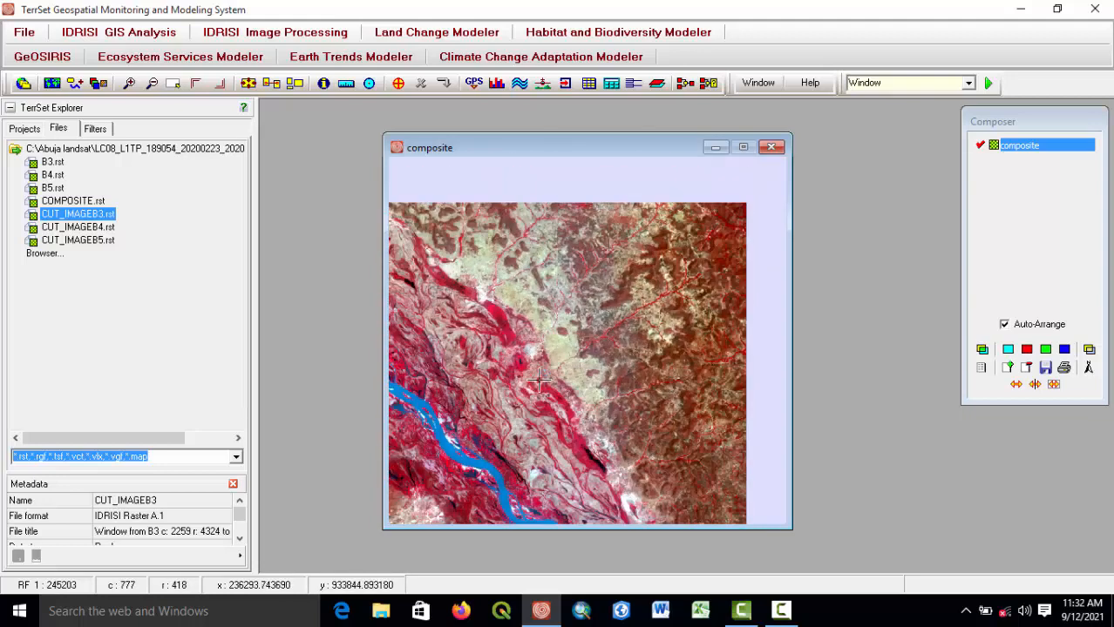
pyautogui.moveTo(559, 458); pyautogui.dragTo(586, 373)
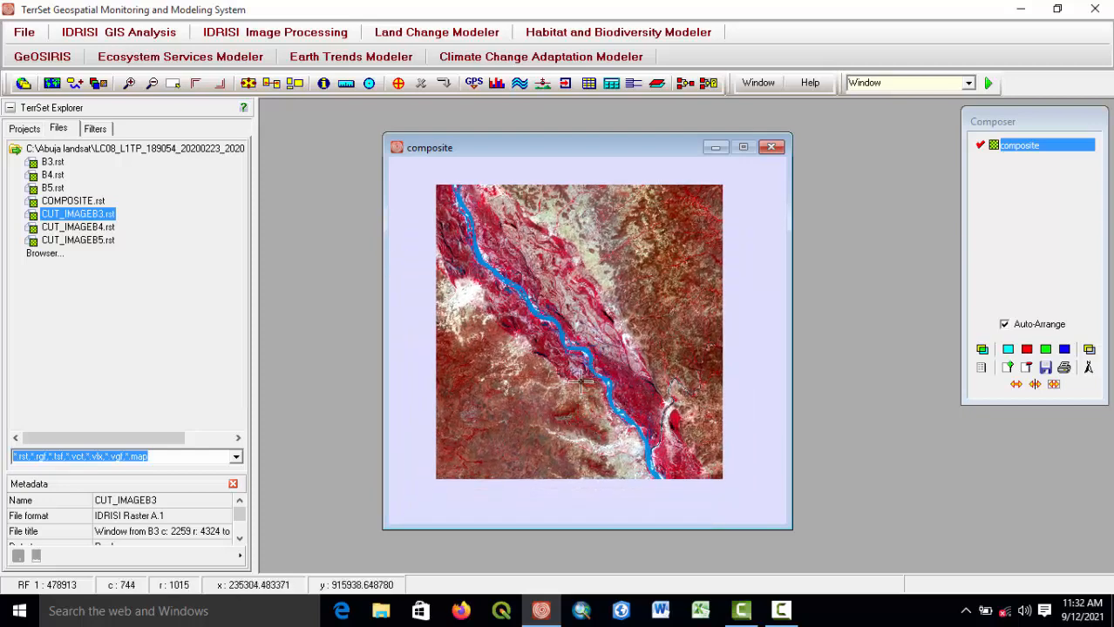
pyautogui.scroll(1, 583, 383)
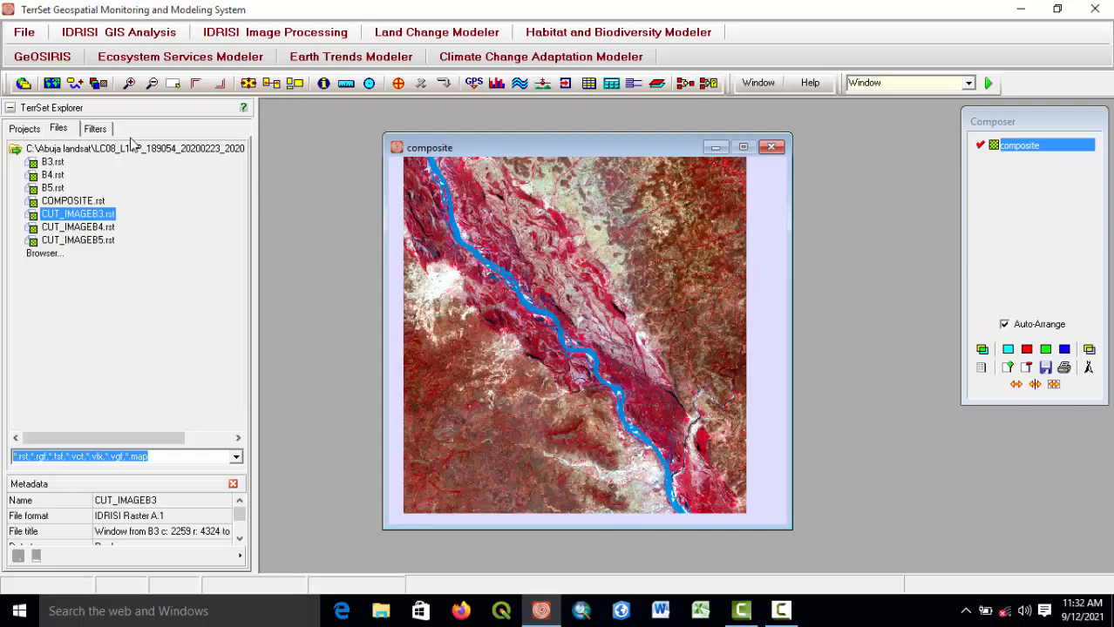
pyautogui.moveTo(800, 615)
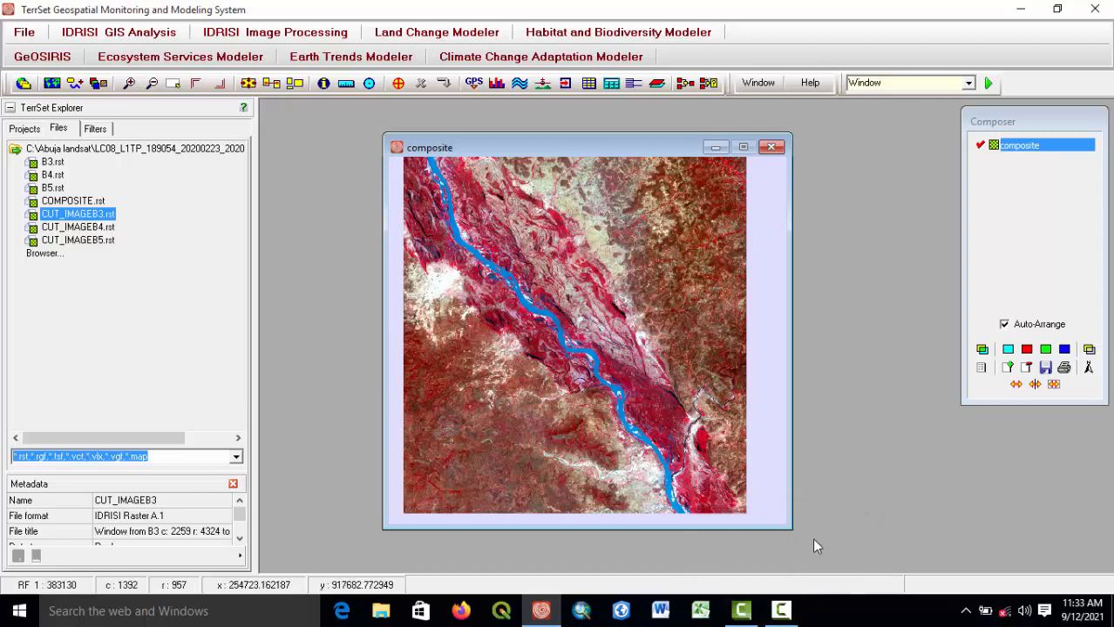
pyautogui.click(785, 612)
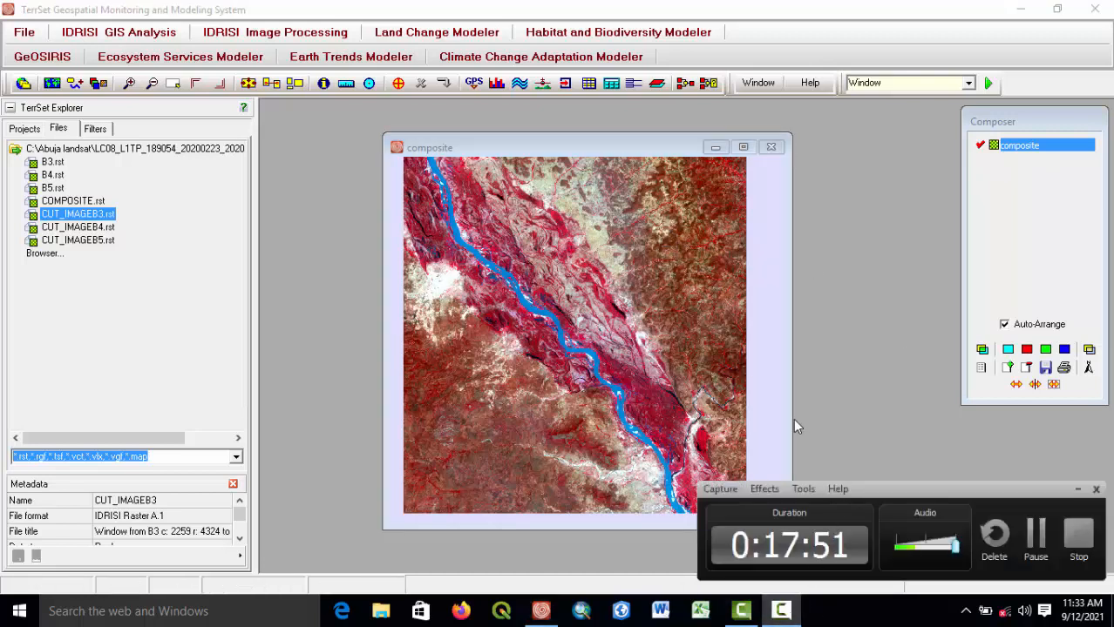
pyautogui.click(1078, 489)
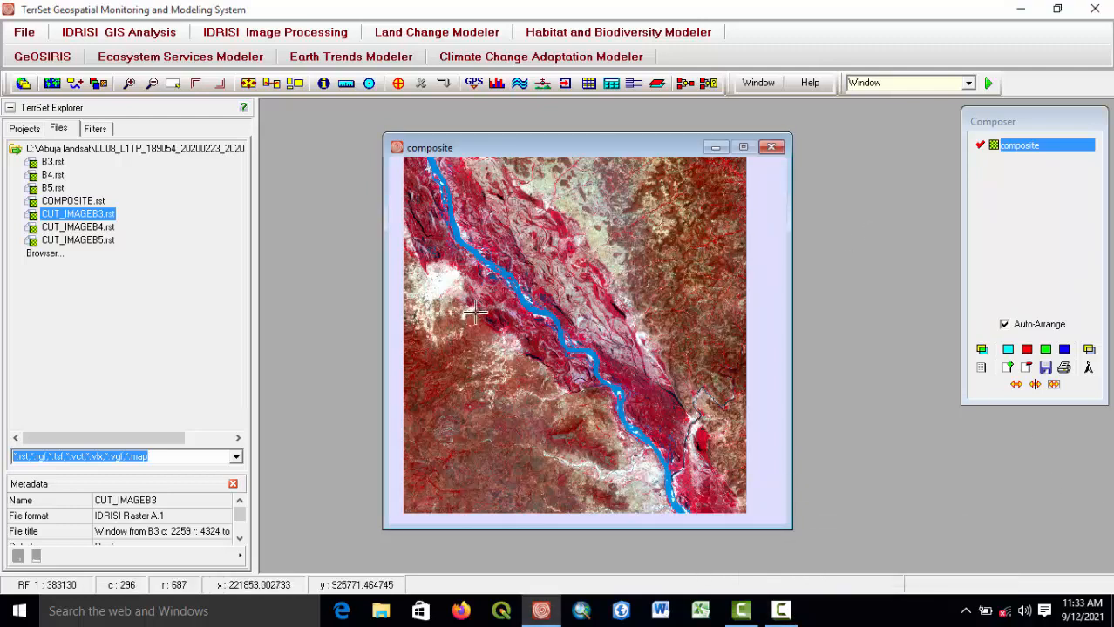
# Start digitizing a new polygon layer named ABUJA2021 with the Qual symbol file, integer data type and ID 1.
pyautogui.scroll(1, 475, 312)
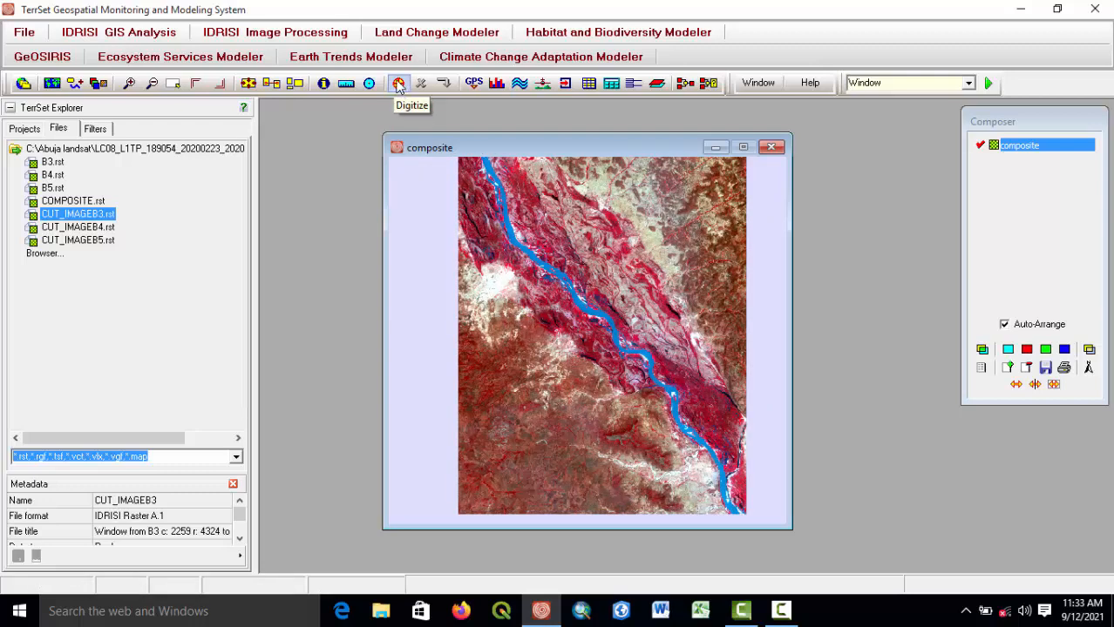
pyautogui.click(398, 85)
pyautogui.moveTo(630, 301); pyautogui.dragTo(780, 168)
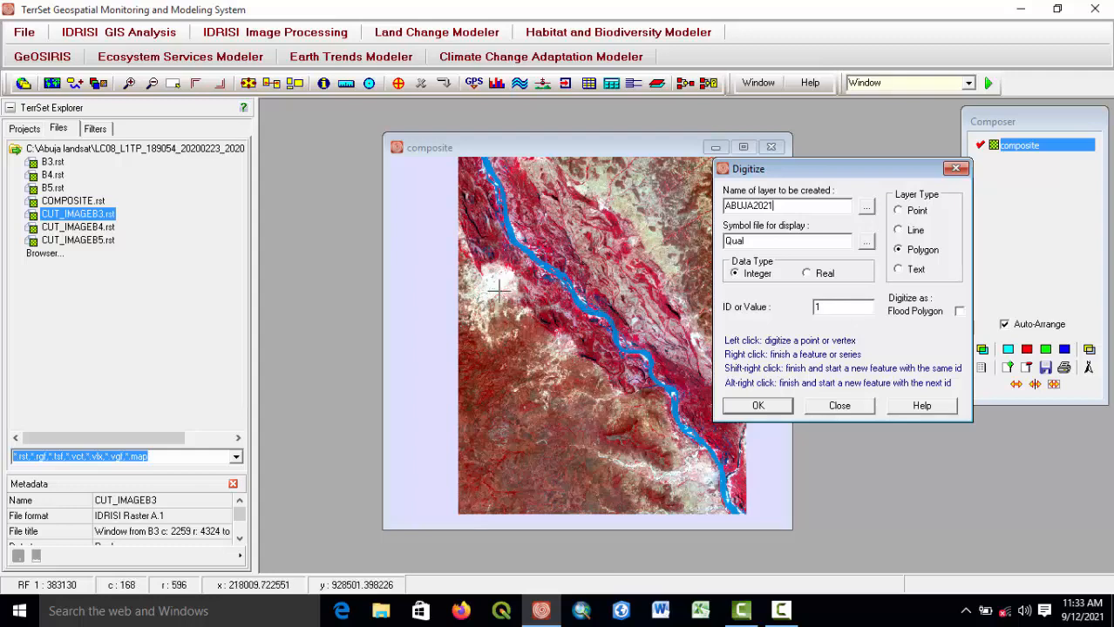
pyautogui.scroll(2, 499, 289)
pyautogui.scroll(1, 499, 289)
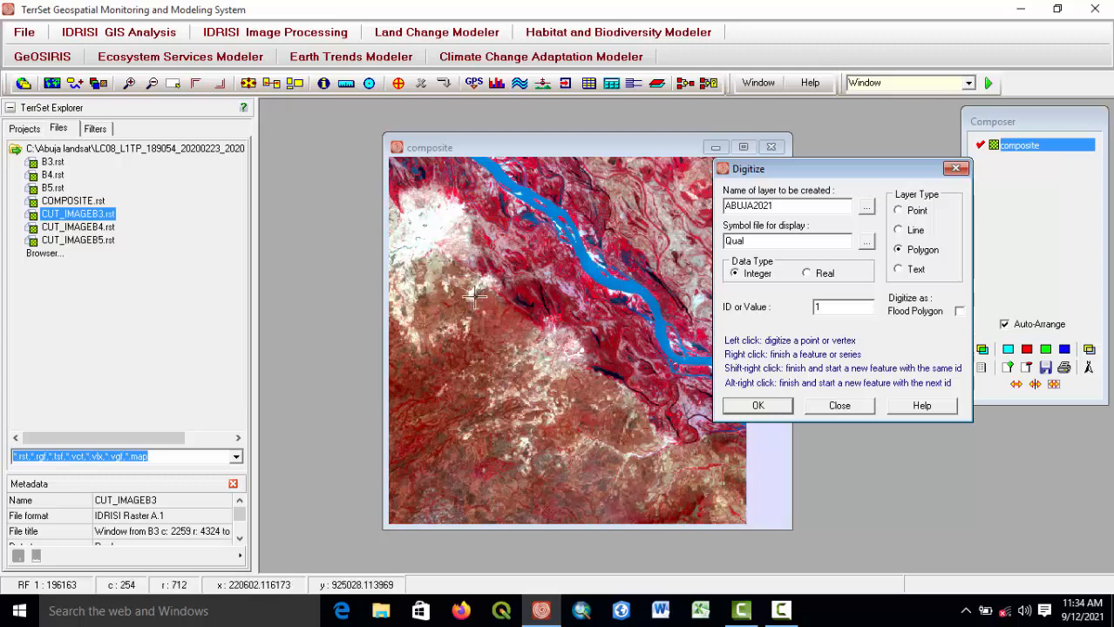
pyautogui.click(562, 366)
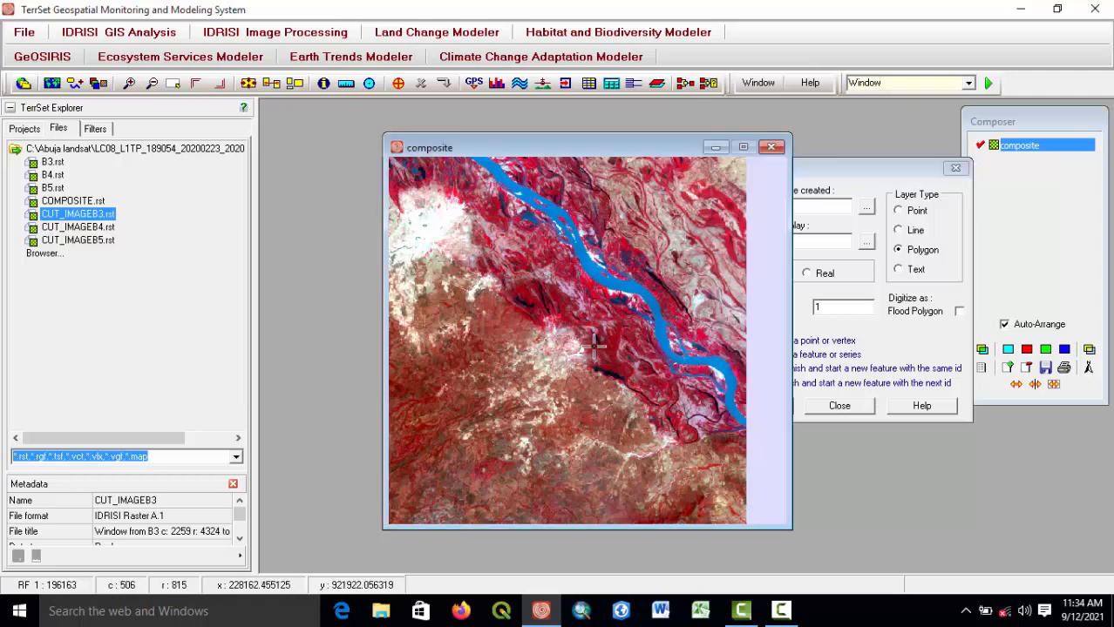
pyautogui.click(841, 163)
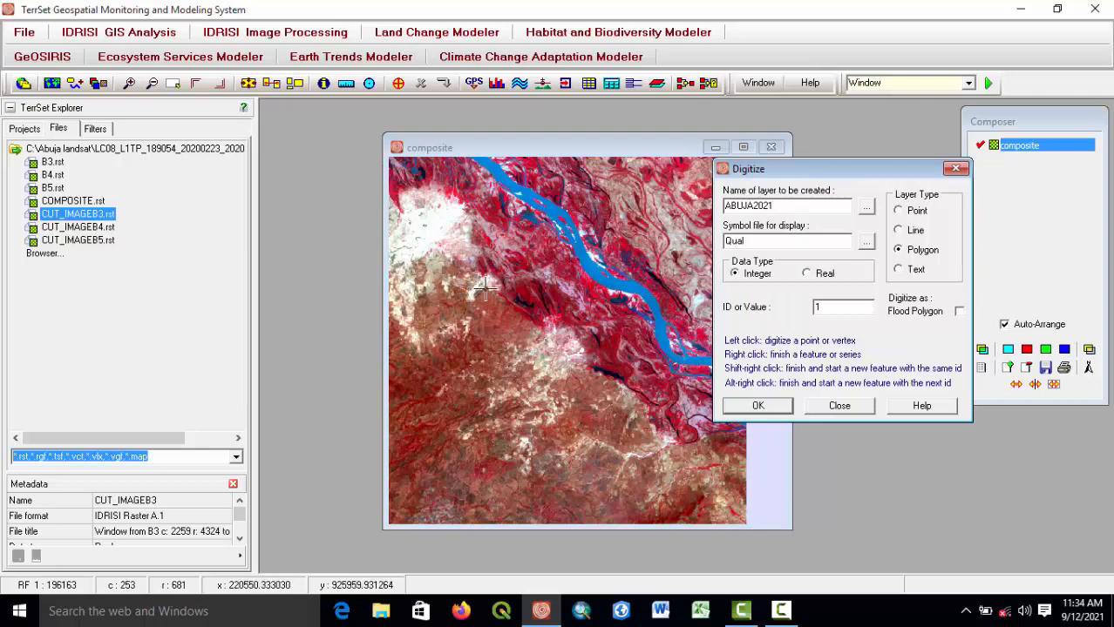
pyautogui.click(436, 240)
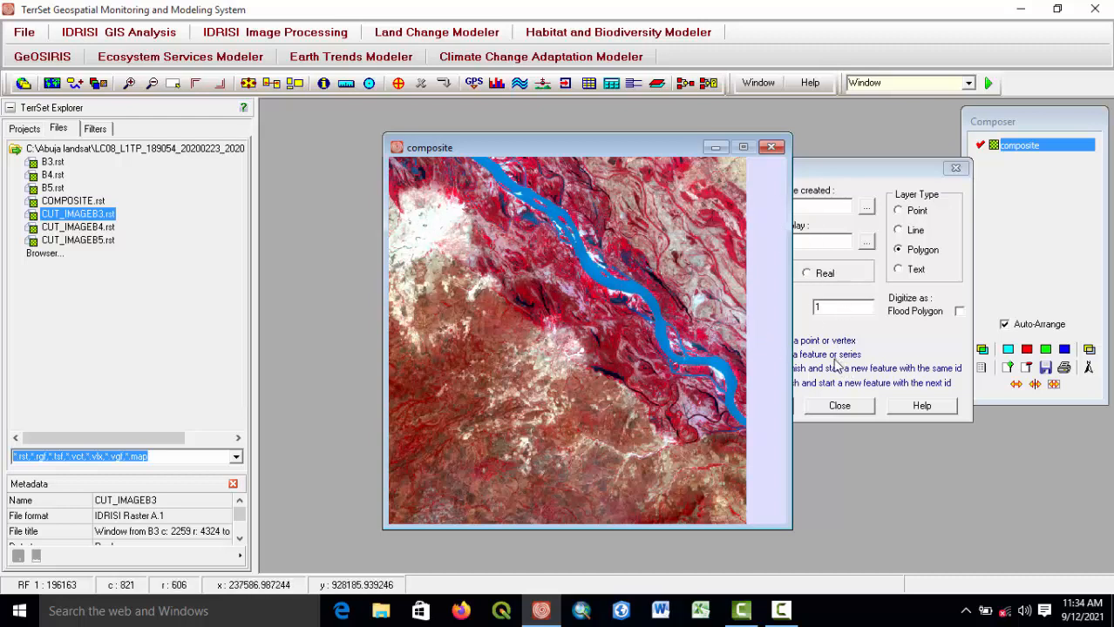
pyautogui.moveTo(840, 166); pyautogui.dragTo(906, 142)
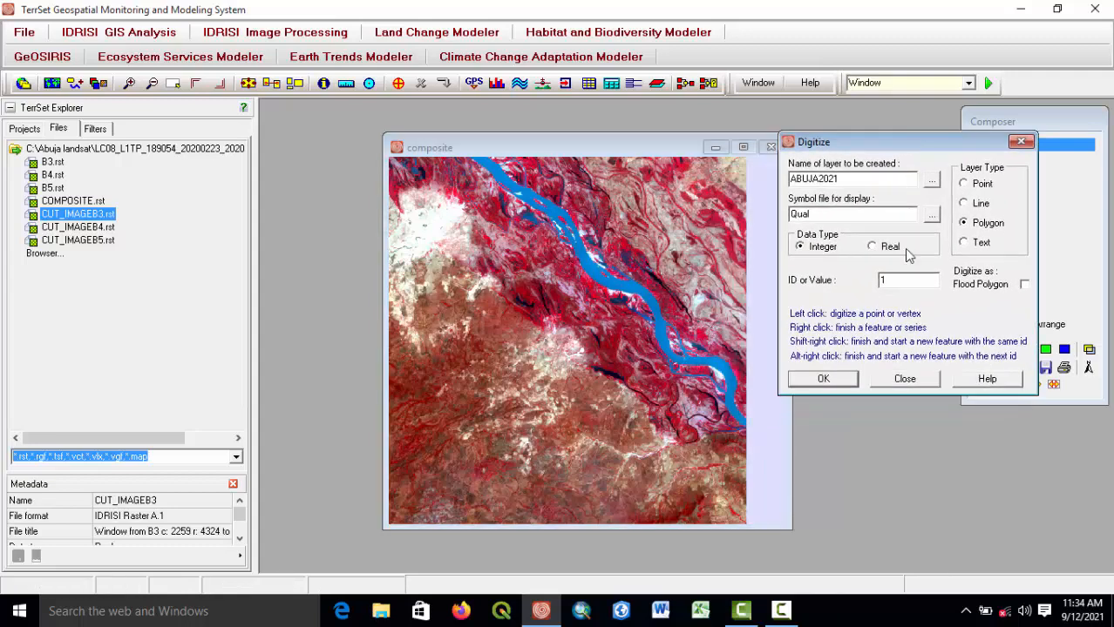
pyautogui.click(822, 380)
# Add a small polygon feature to the active ABUJA2021 layer near the composite's upper-left corner.
pyautogui.scroll(-1, 446, 277)
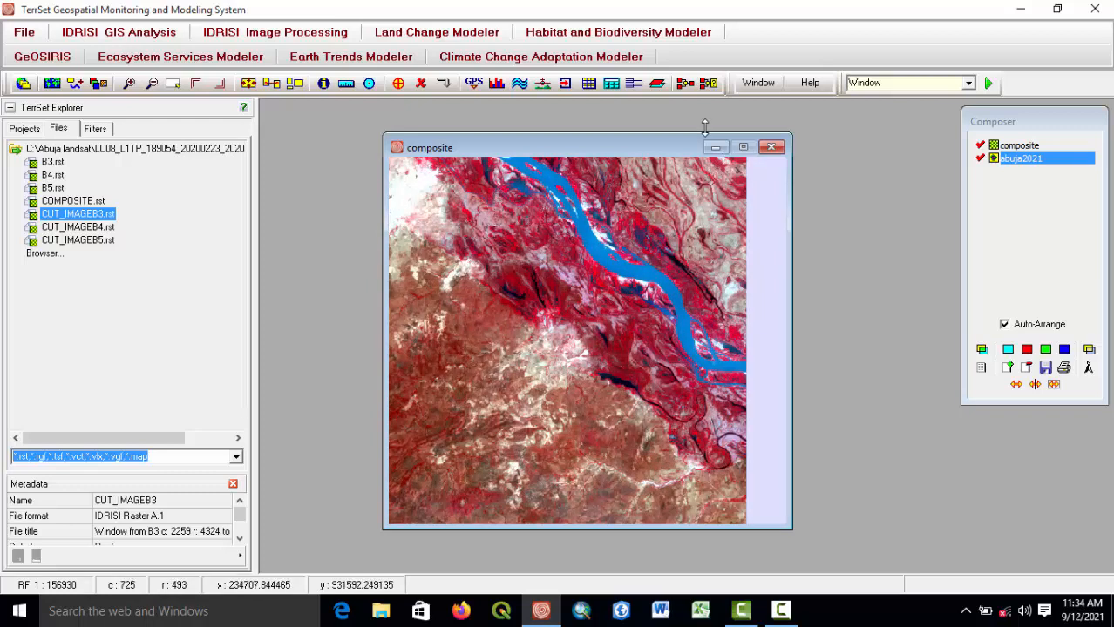
pyautogui.click(421, 84)
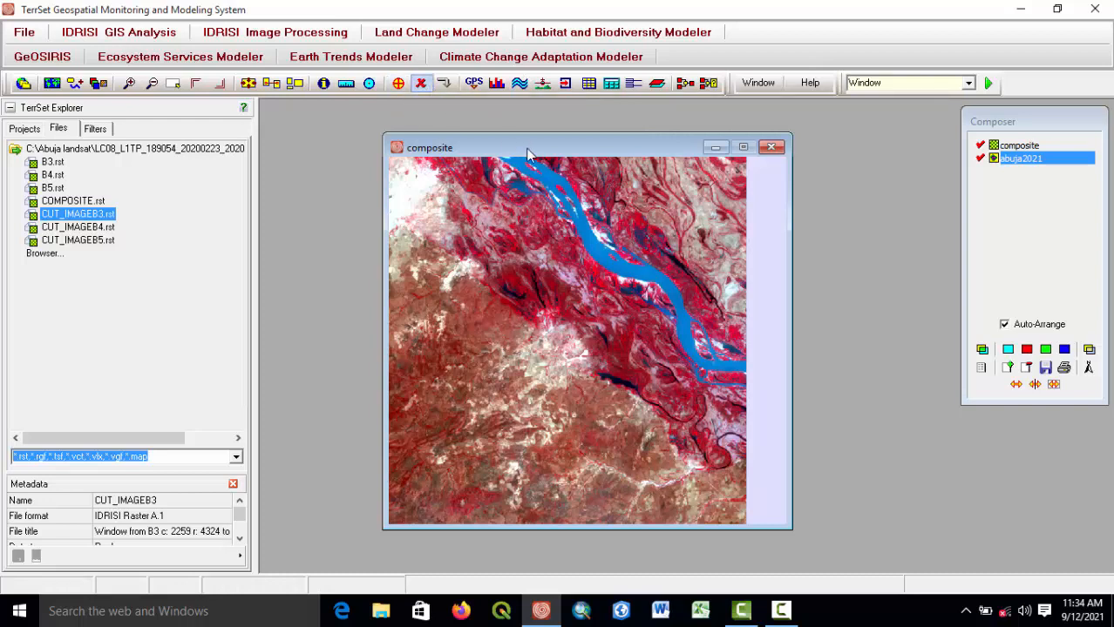
pyautogui.click(399, 83)
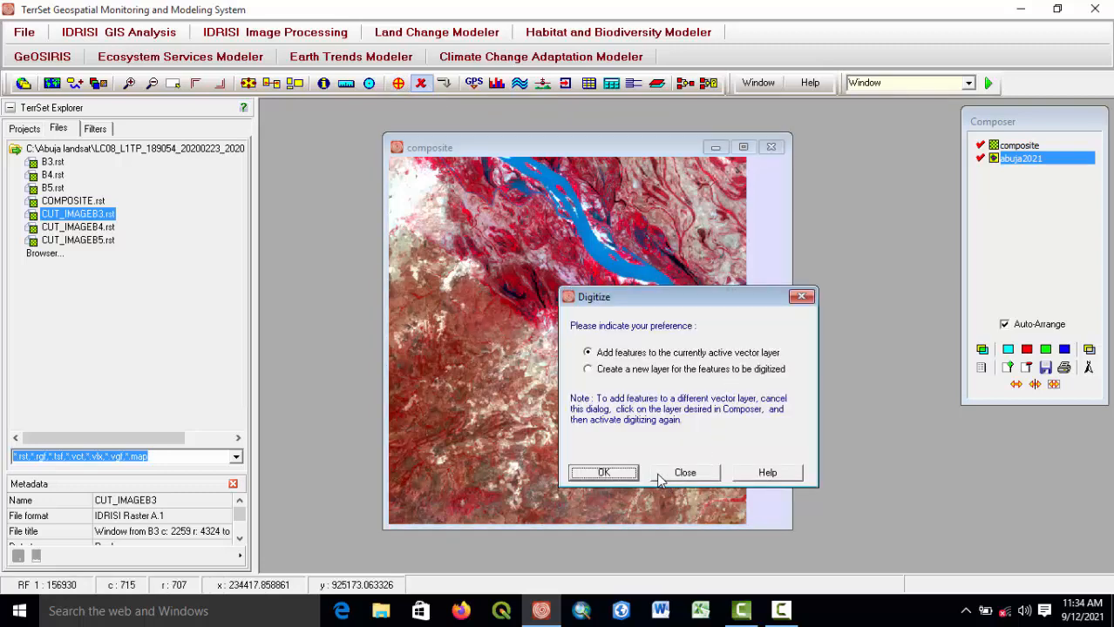
pyautogui.click(626, 473)
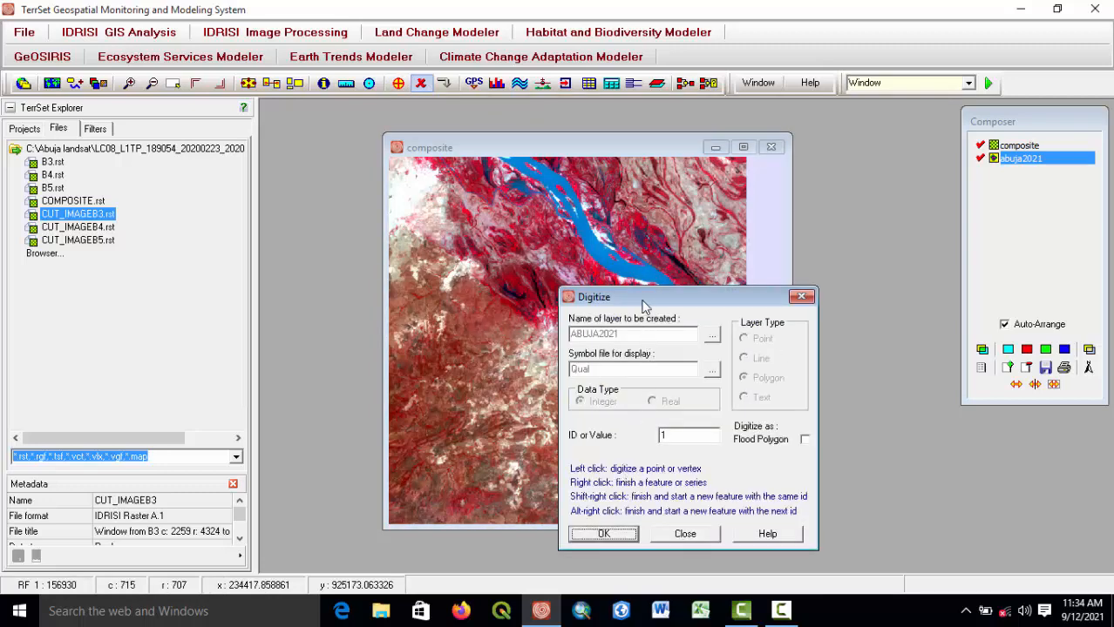
pyautogui.moveTo(643, 307); pyautogui.dragTo(832, 149)
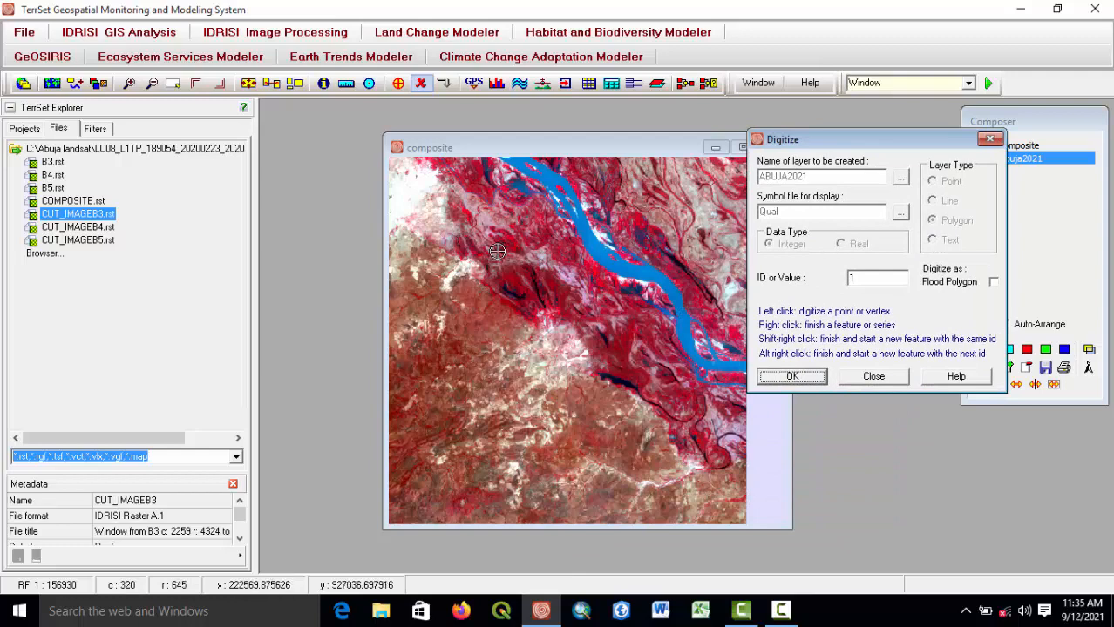
pyautogui.click(791, 377)
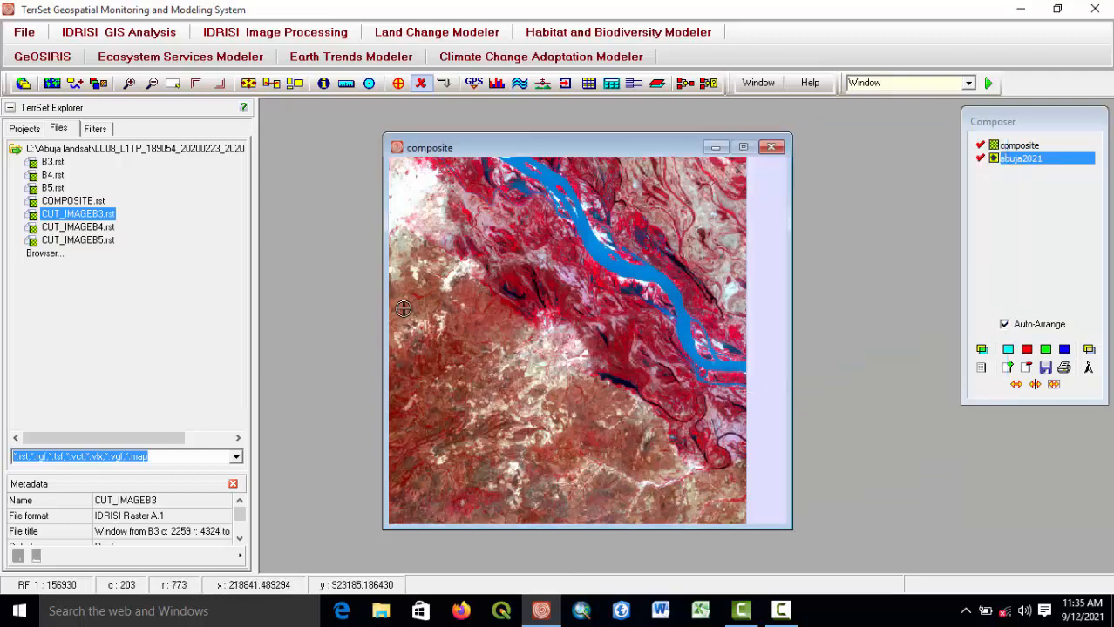
pyautogui.click(415, 180)
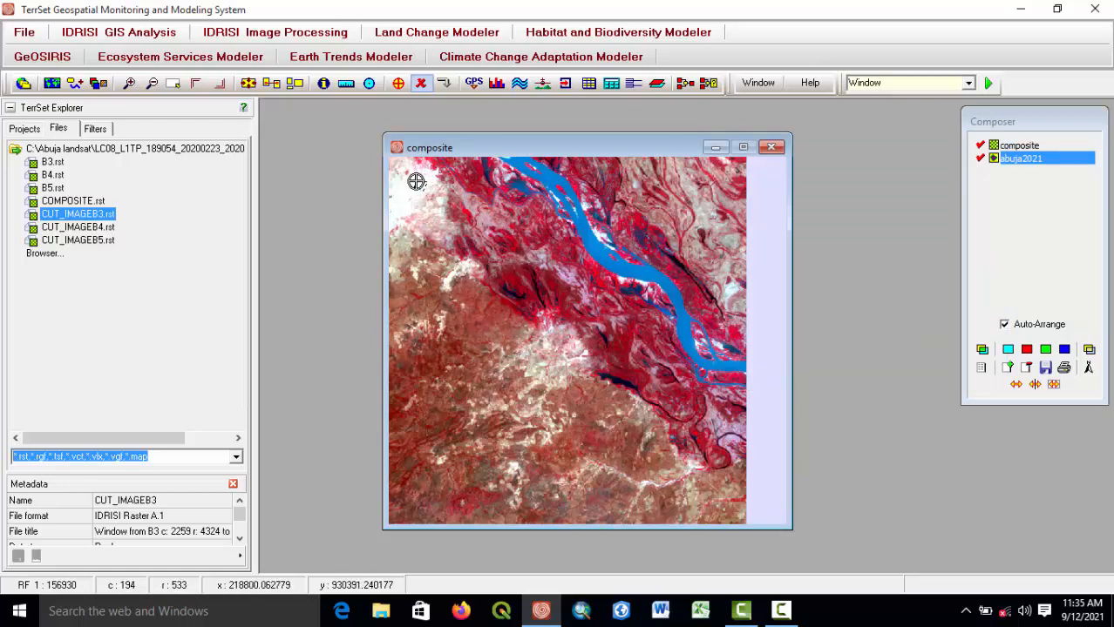
pyautogui.rightClick(415, 181)
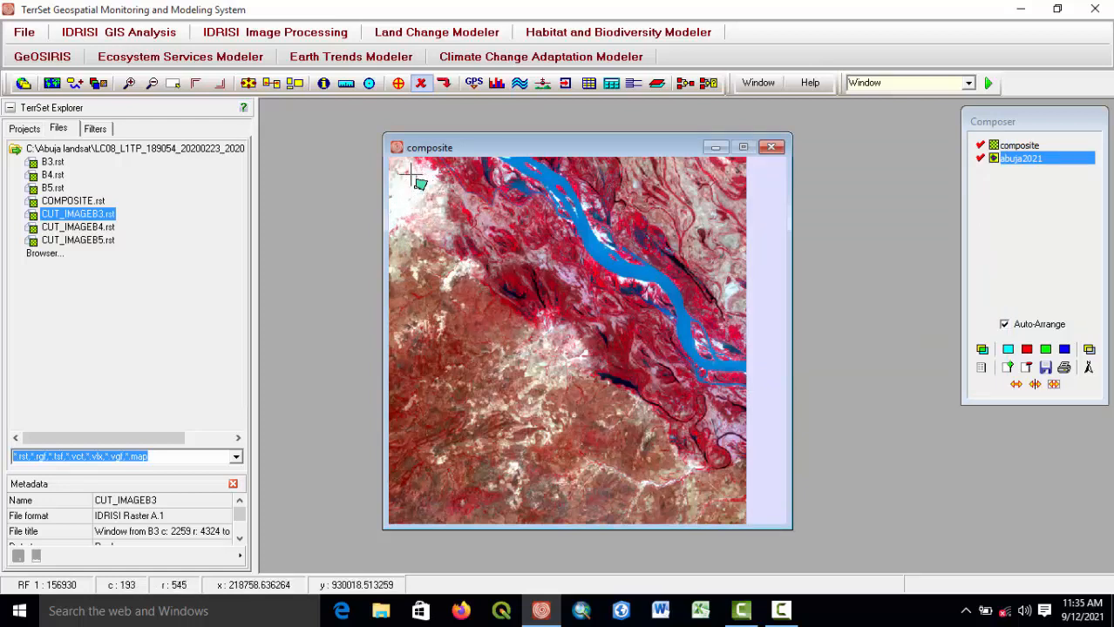
# Digitize a second, elongated polygon in the active layer over the pale built-up area beside the first one.
pyautogui.moveTo(464, 246); pyautogui.dragTo(636, 344)
pyautogui.scroll(2, 591, 272)
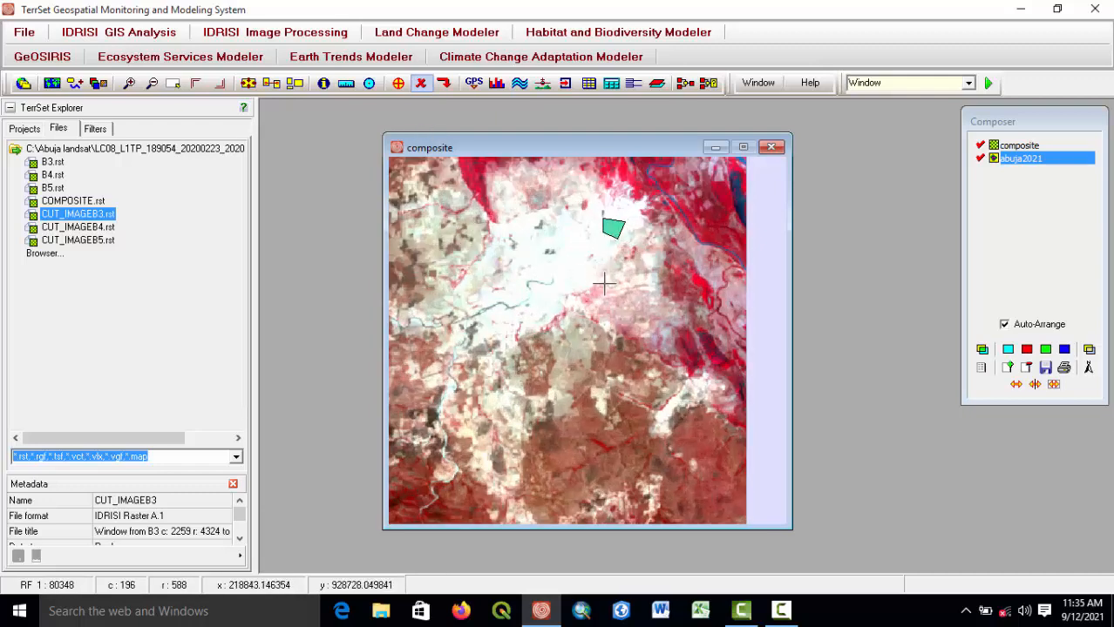
pyautogui.scroll(1, 598, 279)
pyautogui.moveTo(598, 219); pyautogui.dragTo(614, 319)
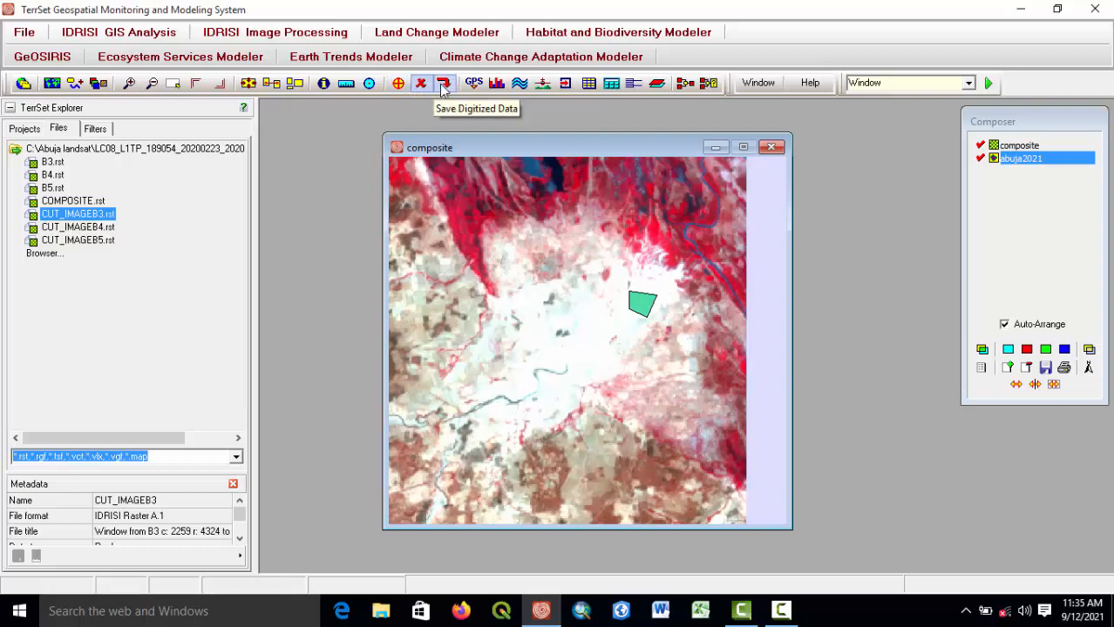
pyautogui.click(399, 83)
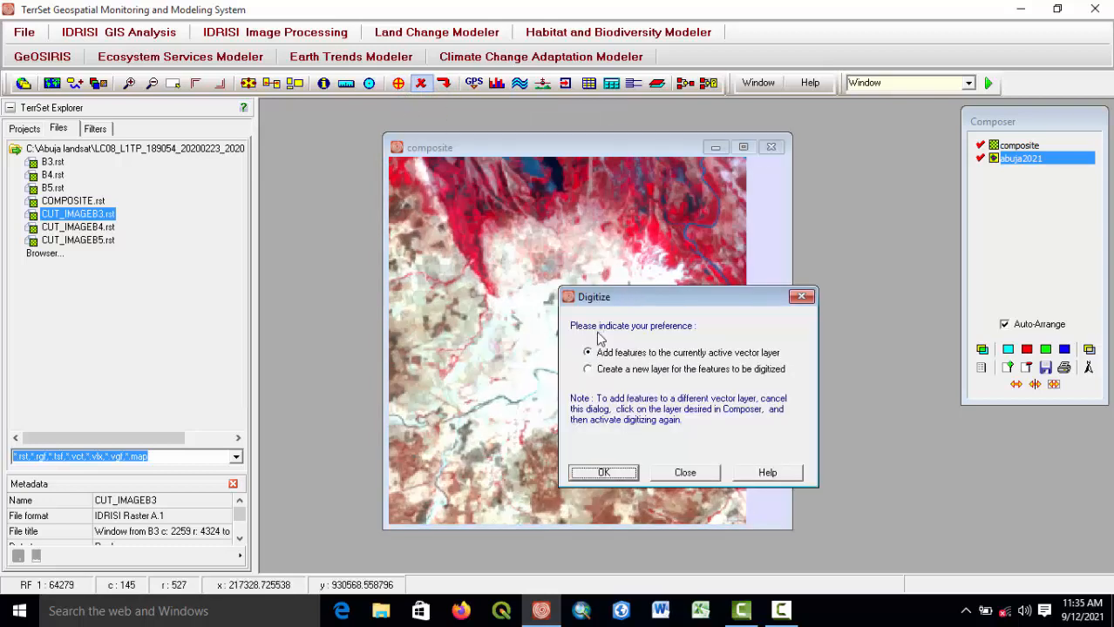
pyautogui.click(602, 476)
pyautogui.click(664, 434)
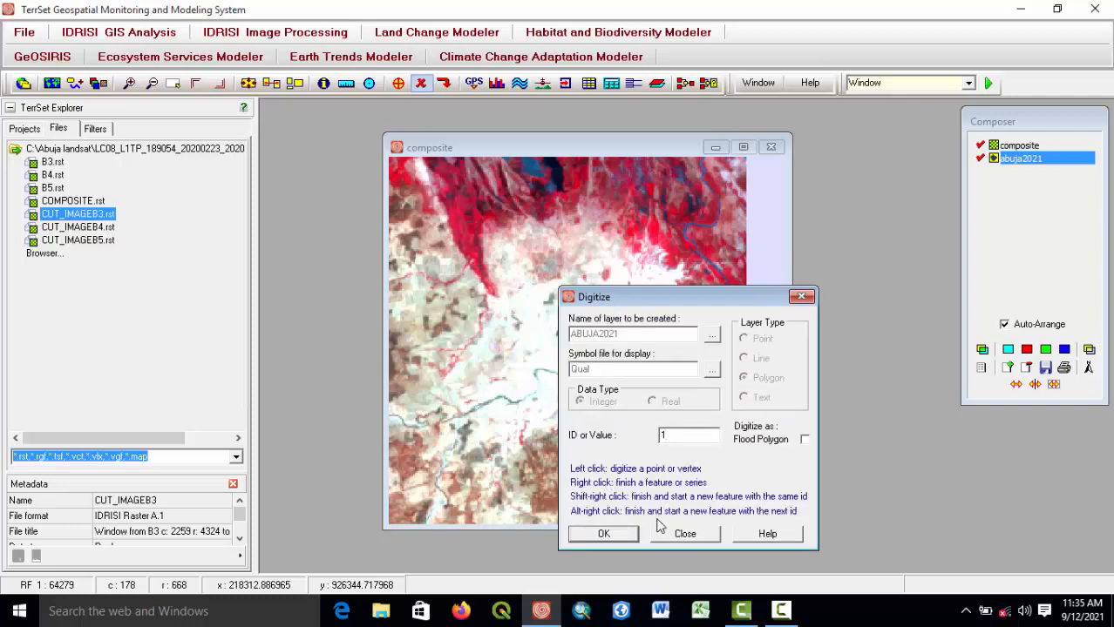
pyautogui.click(603, 535)
pyautogui.scroll(1, 581, 345)
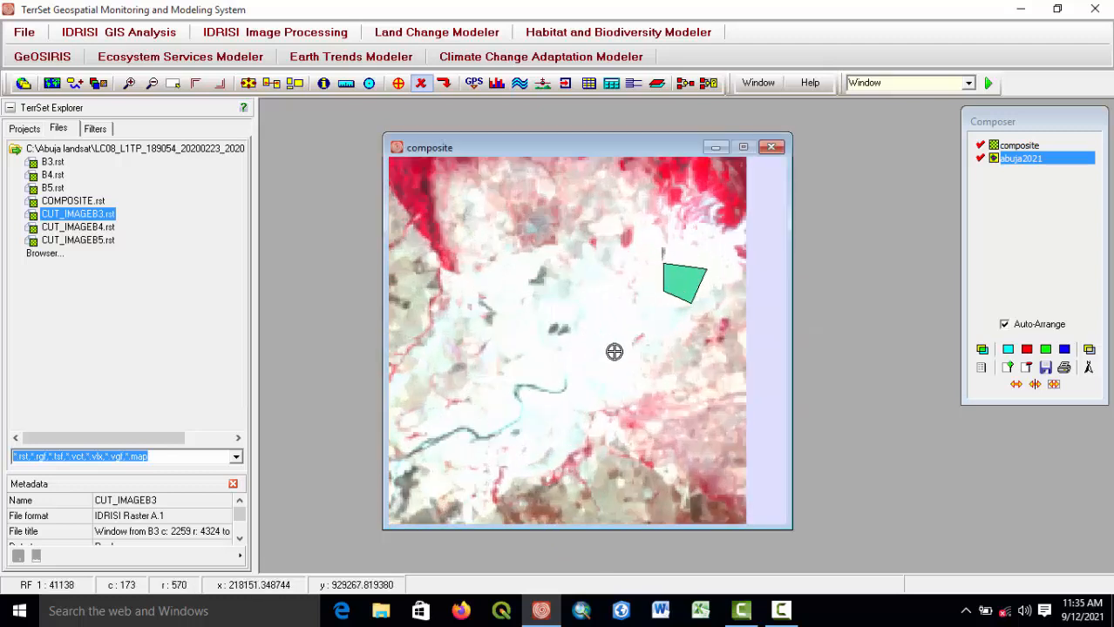
pyautogui.click(588, 340)
pyautogui.click(582, 370)
pyautogui.click(609, 381)
pyautogui.click(611, 311)
pyautogui.click(598, 288)
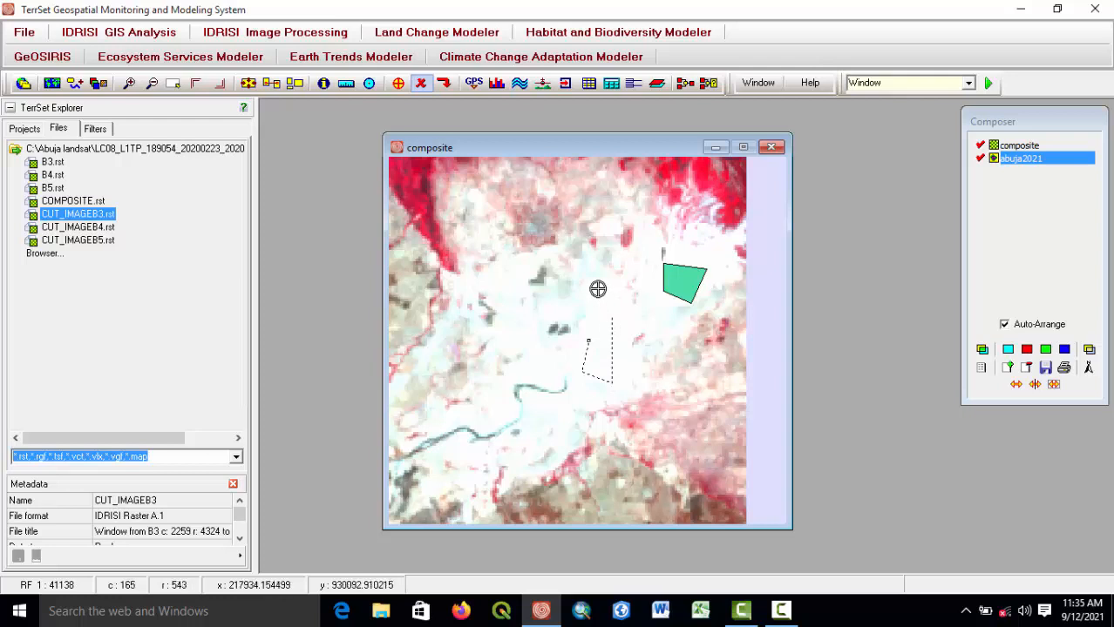
pyautogui.rightClick(591, 325)
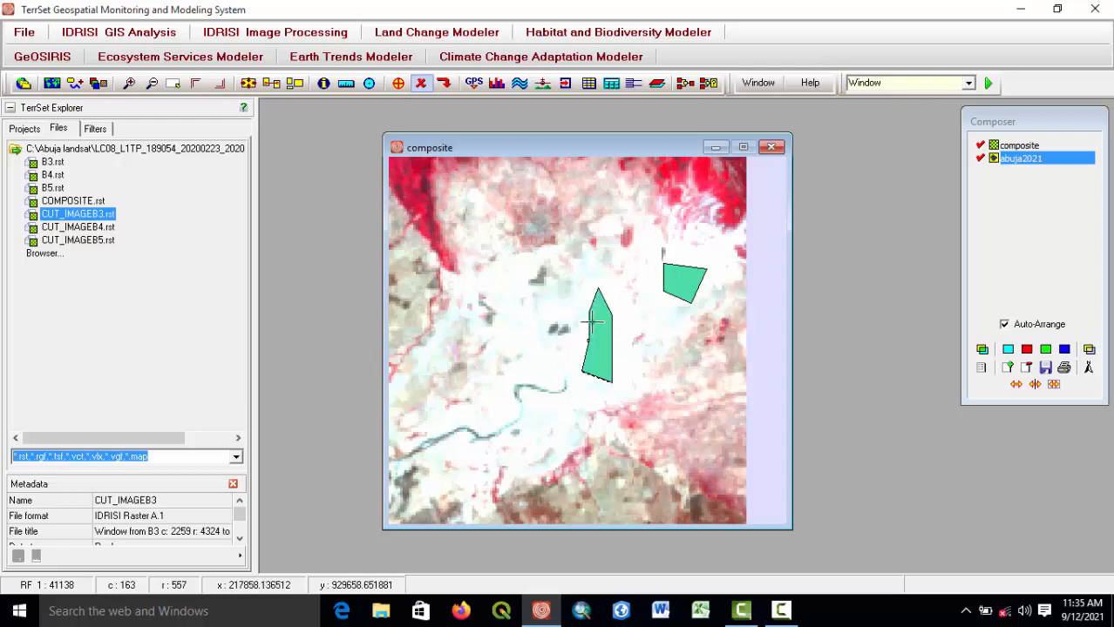
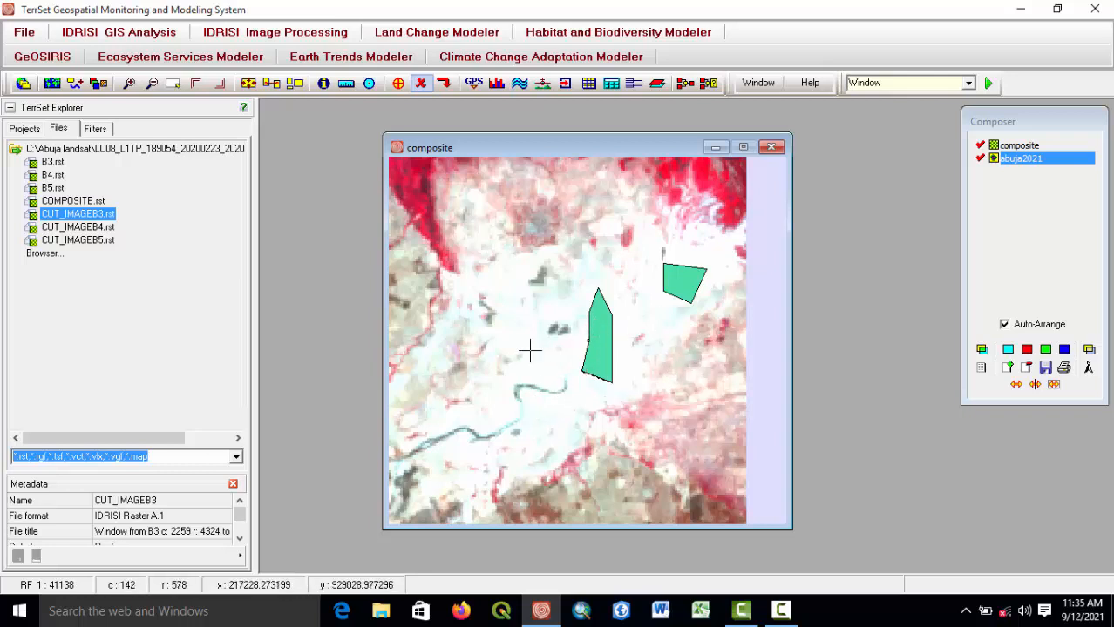
# Add a small triangular polygon with ID 1 to the active ABUJA2021 layer just below the elongated polygon, near the river bend.
pyautogui.click(399, 82)
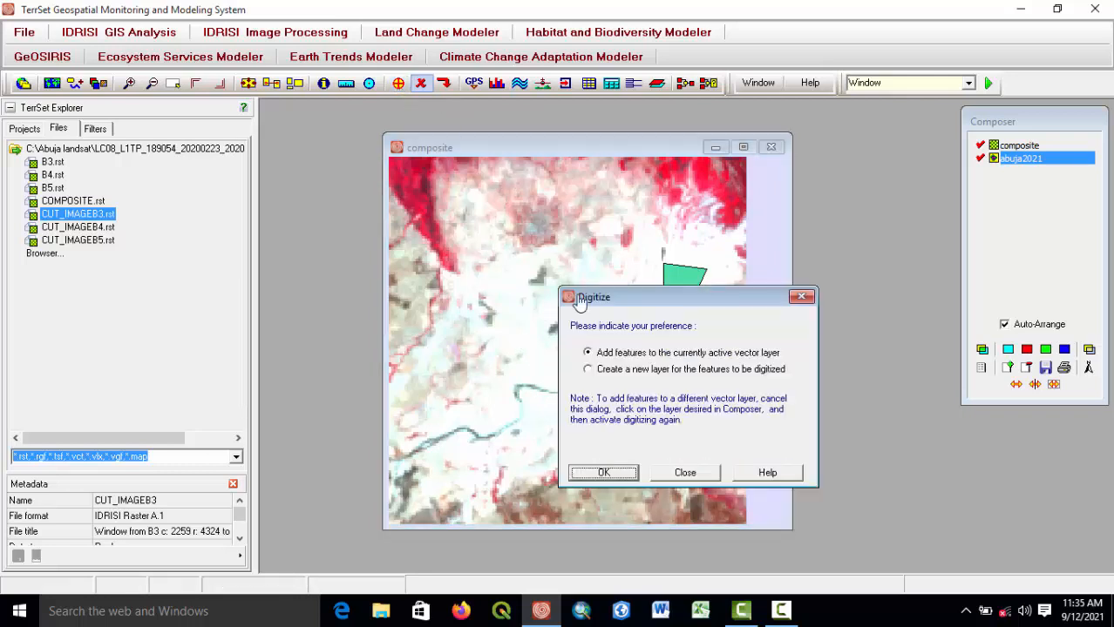
pyautogui.click(608, 470)
pyautogui.doubleClick(676, 438)
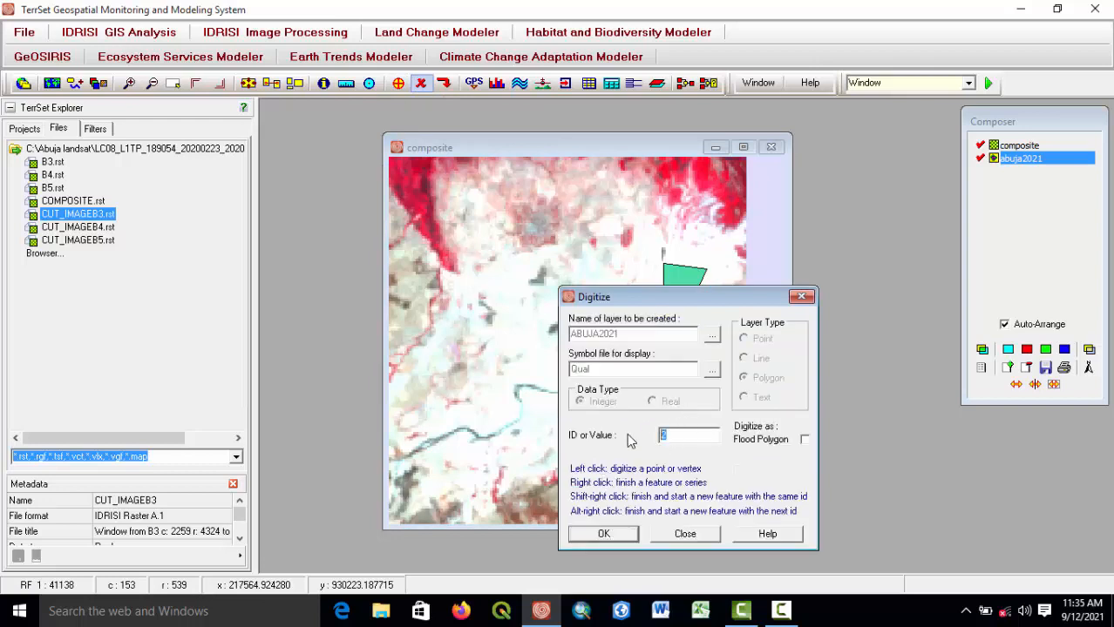
pyautogui.write('1')
pyautogui.click(608, 538)
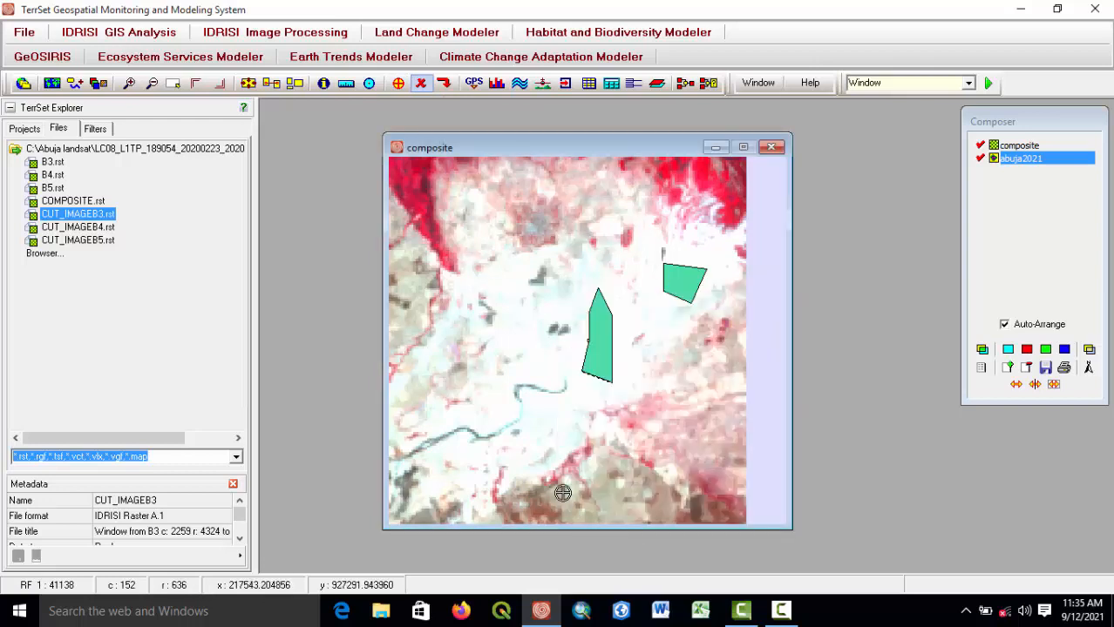
pyautogui.click(550, 420)
pyautogui.click(560, 408)
pyautogui.click(544, 402)
pyautogui.rightClick(543, 402)
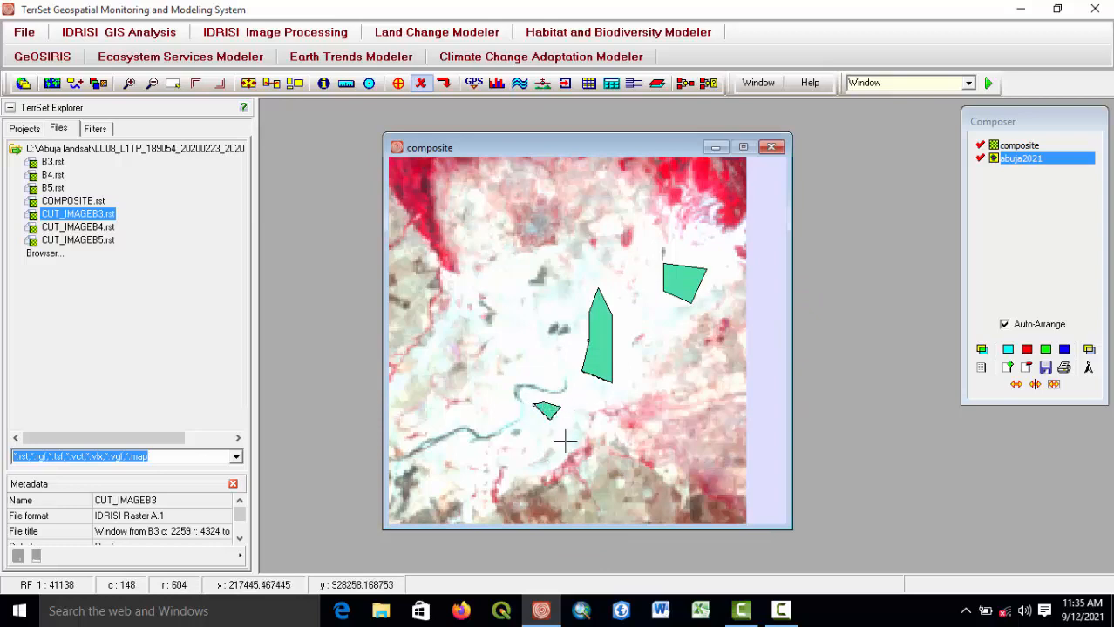
# Zoom into the pale patch beside the wide river and digitize another small polygon with ID 1 there.
pyautogui.moveTo(551, 437); pyautogui.dragTo(652, 306)
pyautogui.scroll(3, 624, 397)
pyautogui.scroll(-2, 626, 397)
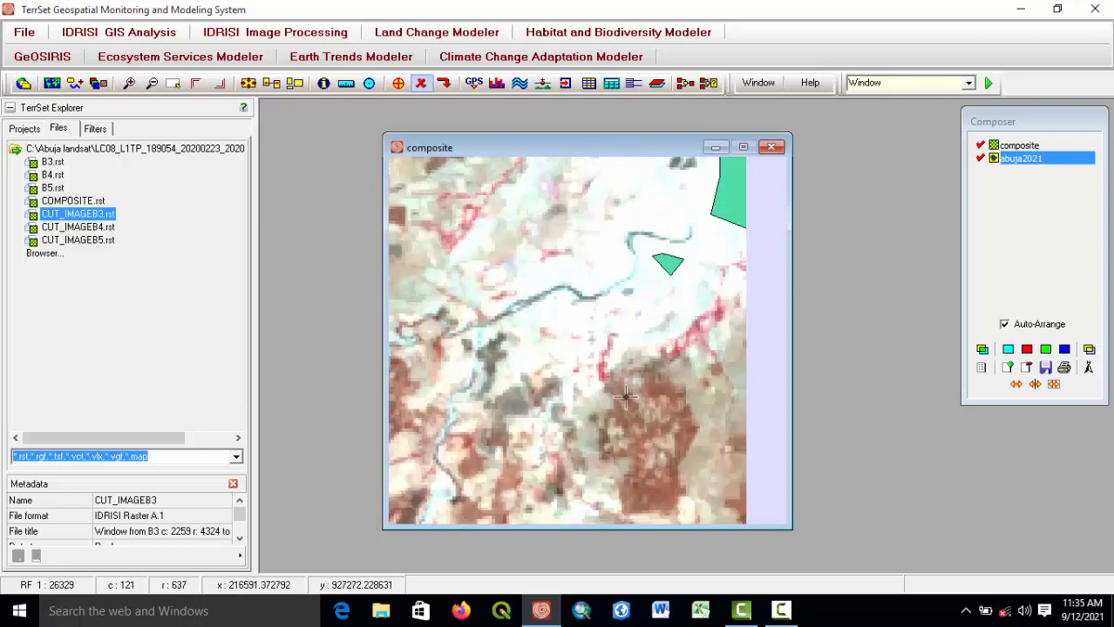
pyautogui.scroll(-3, 625, 398)
pyautogui.scroll(1, 597, 346)
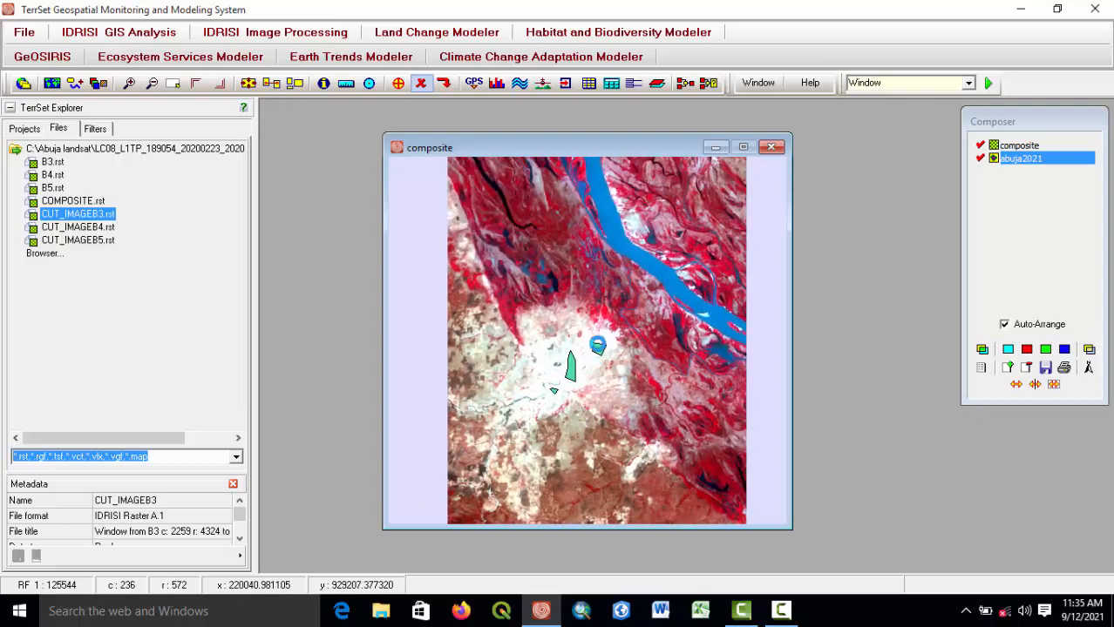
pyautogui.scroll(3, 597, 346)
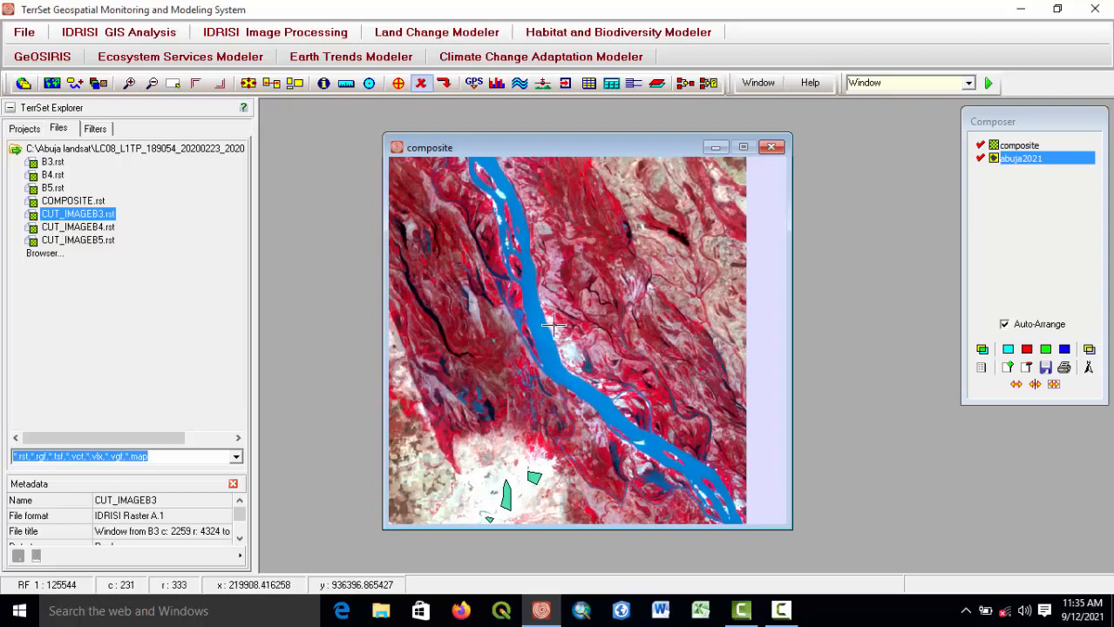
pyautogui.scroll(2, 558, 328)
pyautogui.scroll(1, 608, 435)
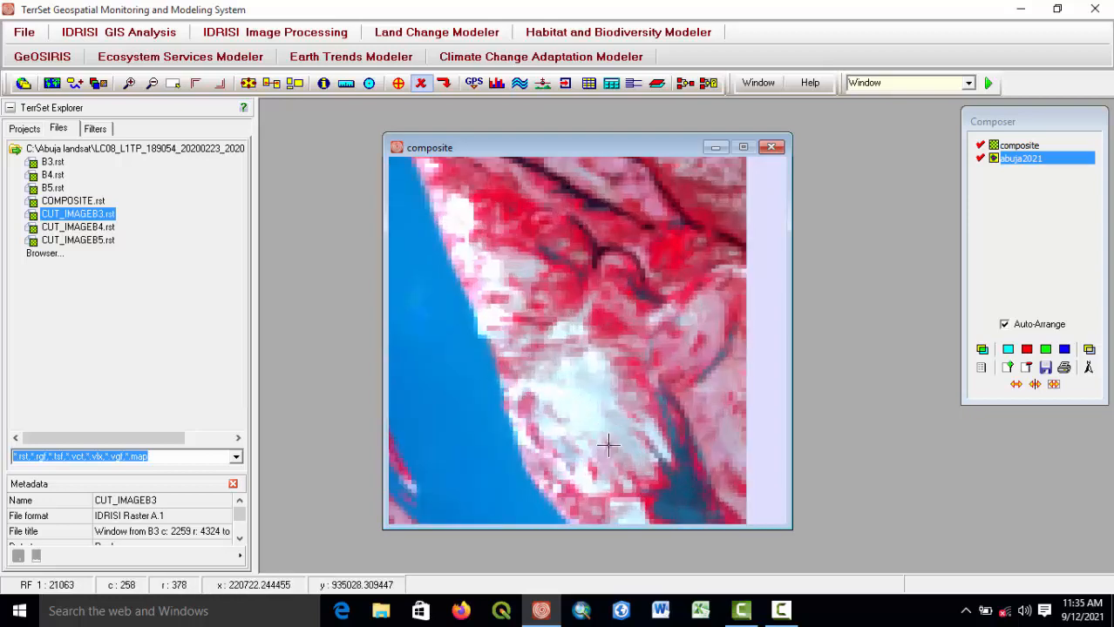
pyautogui.moveTo(608, 446); pyautogui.dragTo(591, 378)
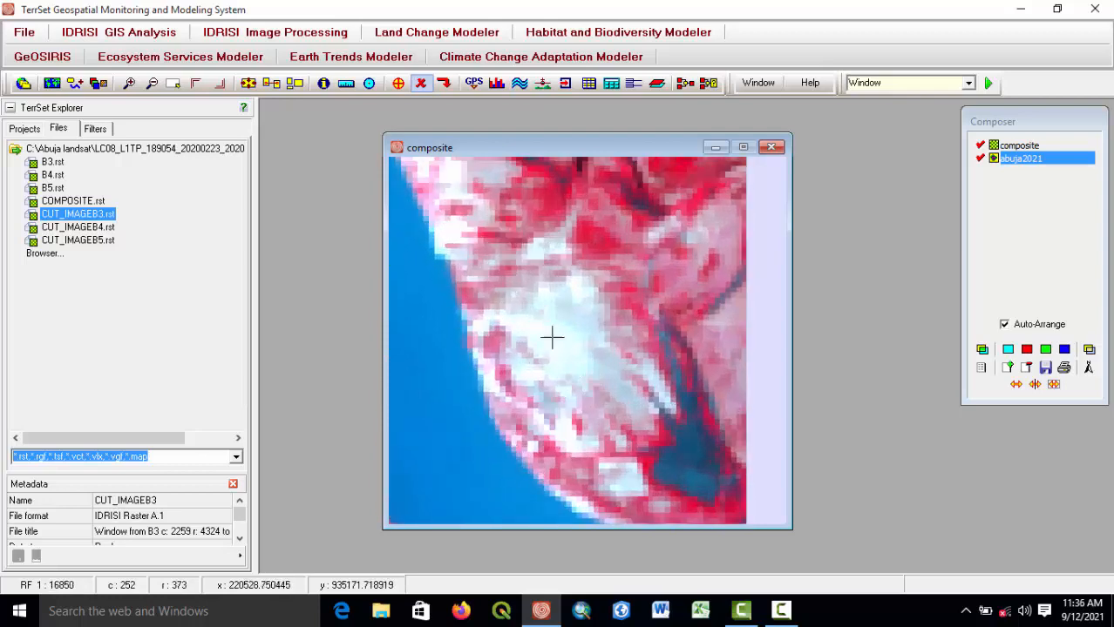
pyautogui.click(399, 83)
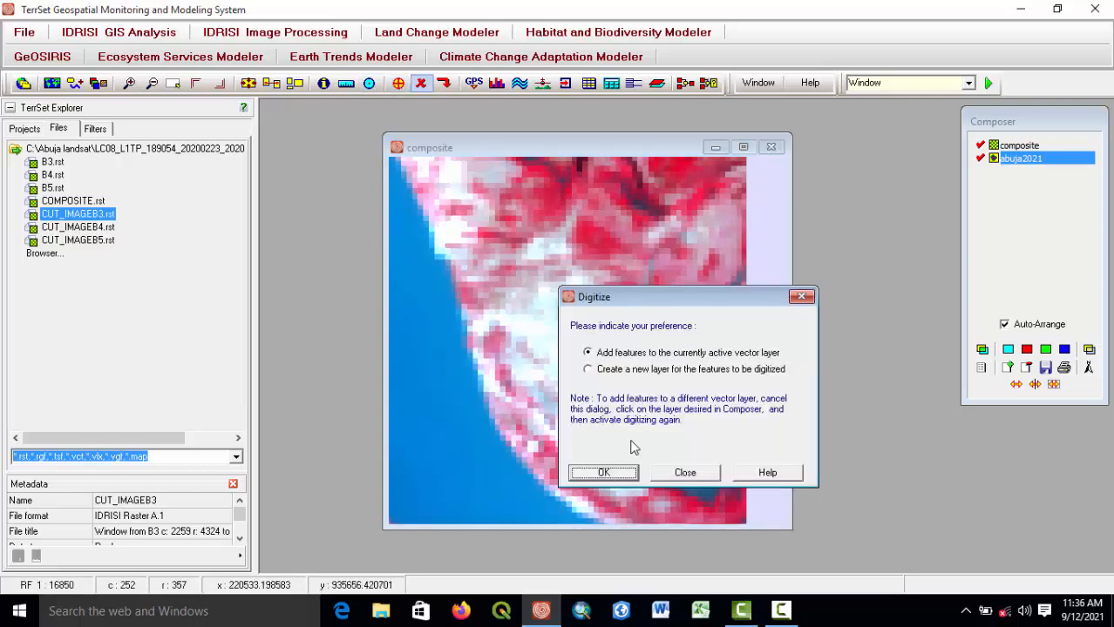
pyautogui.click(604, 473)
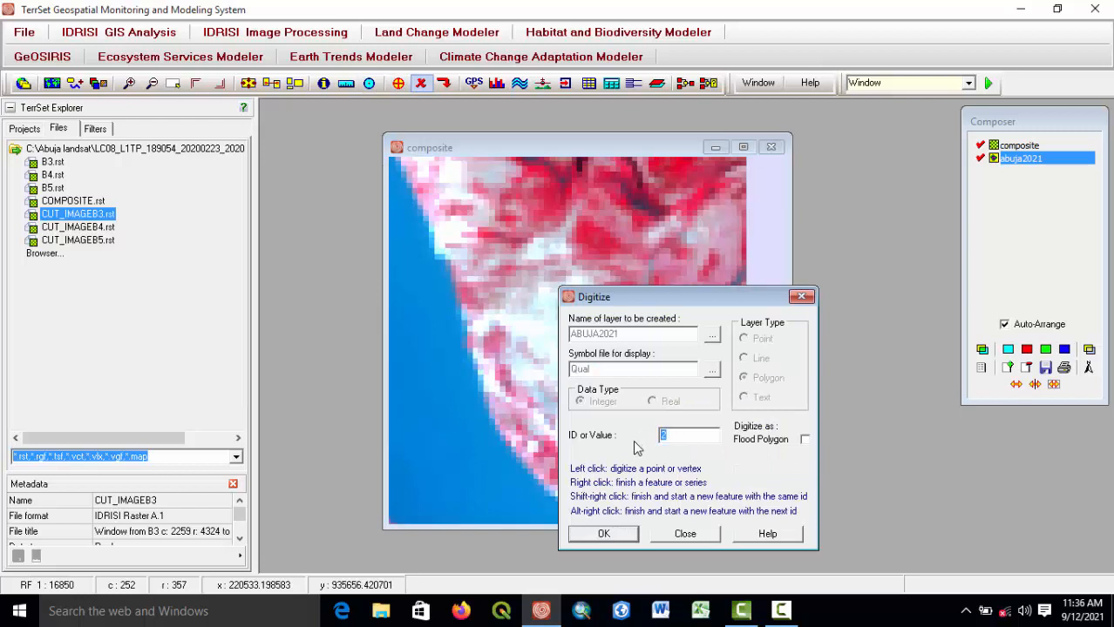
pyautogui.write('1')
pyautogui.click(604, 534)
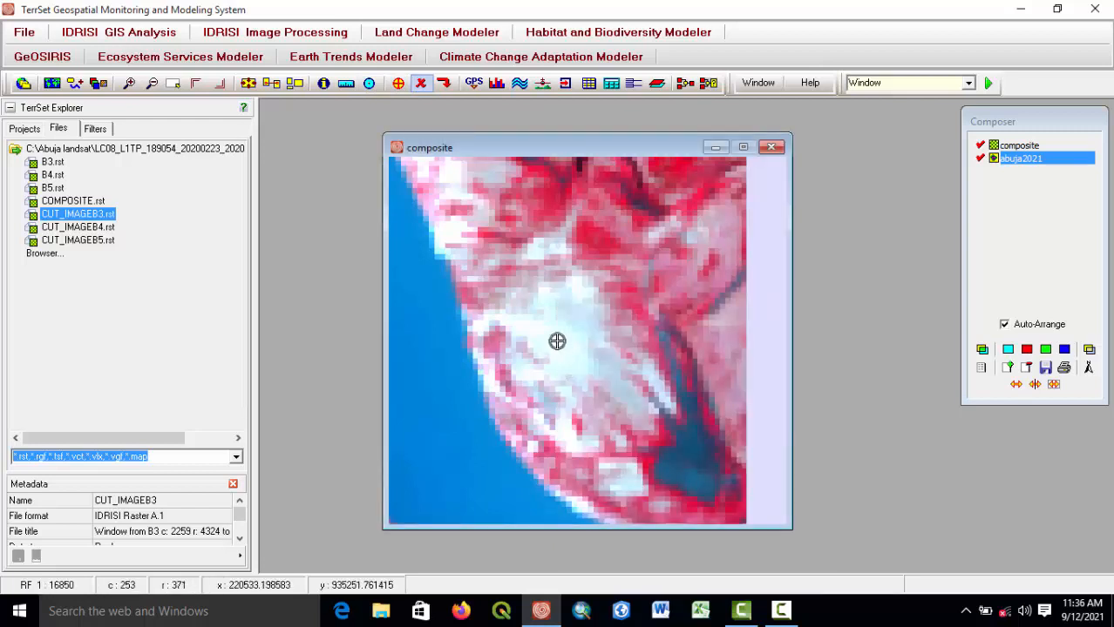
pyautogui.click(543, 330)
pyautogui.click(572, 355)
pyautogui.click(580, 340)
pyautogui.rightClick(557, 331)
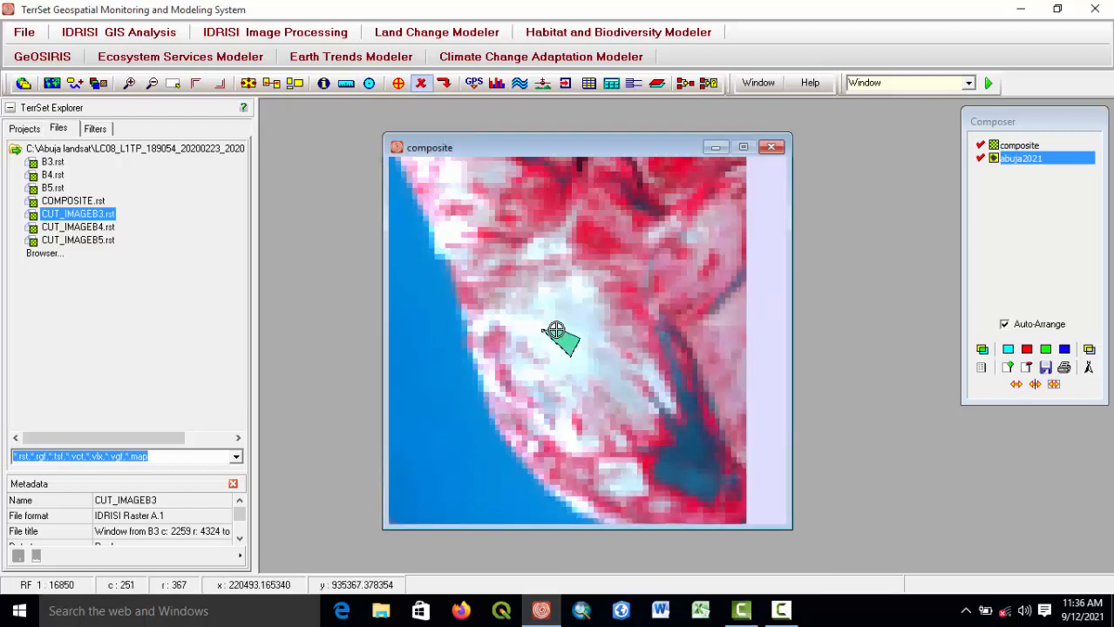
# Move to the pale area north of the river and digitize a further small polygon with ID 1 in the active layer.
pyautogui.scroll(-1, 605, 375)
pyautogui.scroll(-3, 608, 376)
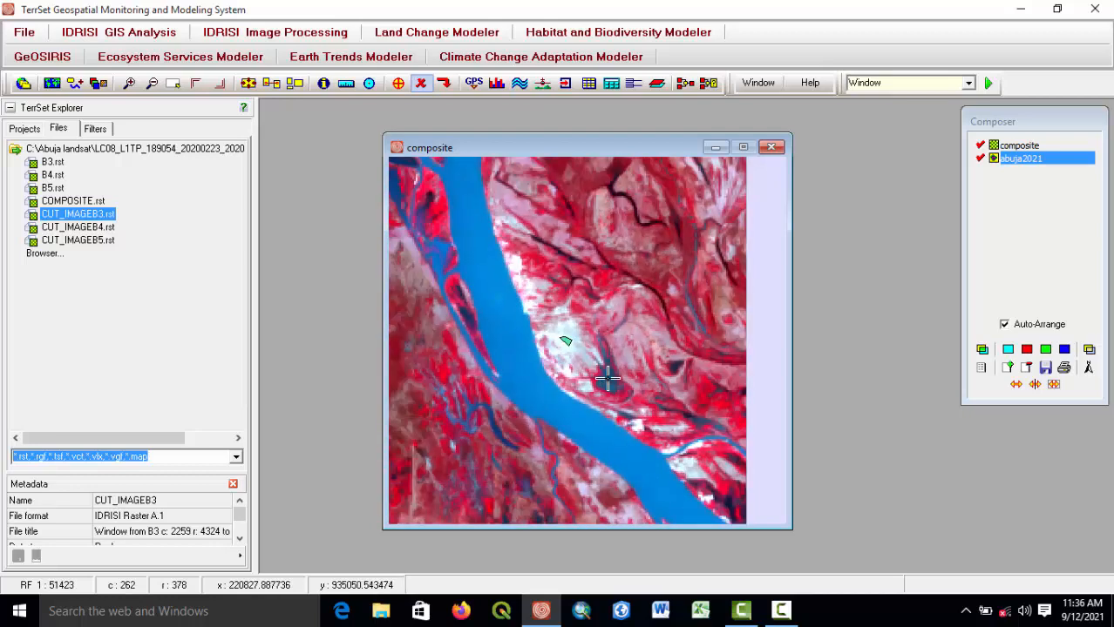
pyautogui.scroll(4, 641, 392)
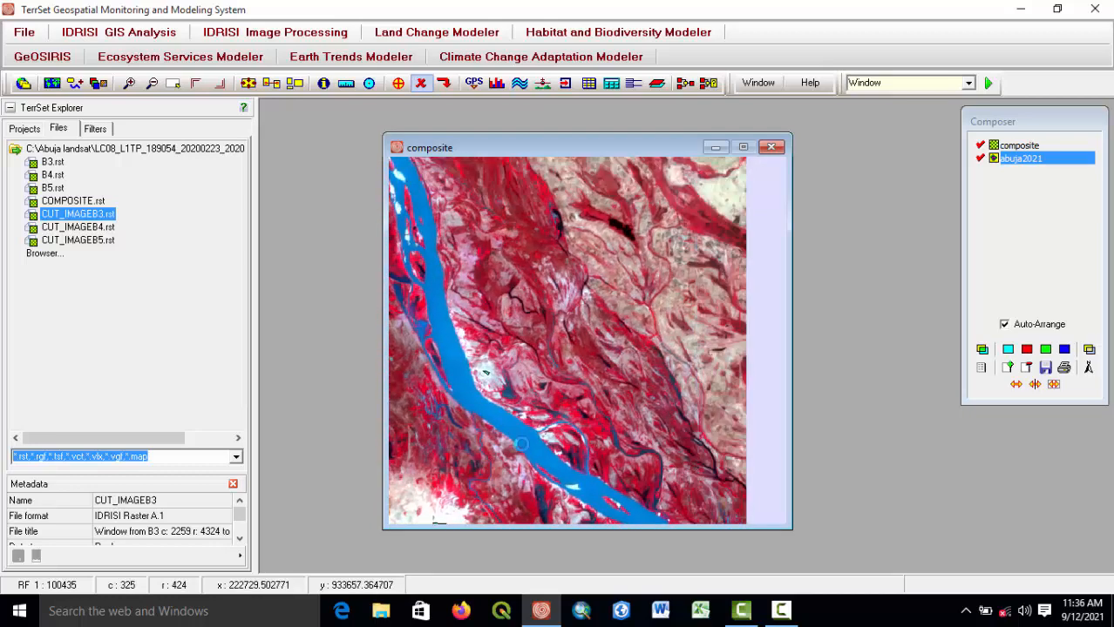
pyautogui.scroll(4, 544, 340)
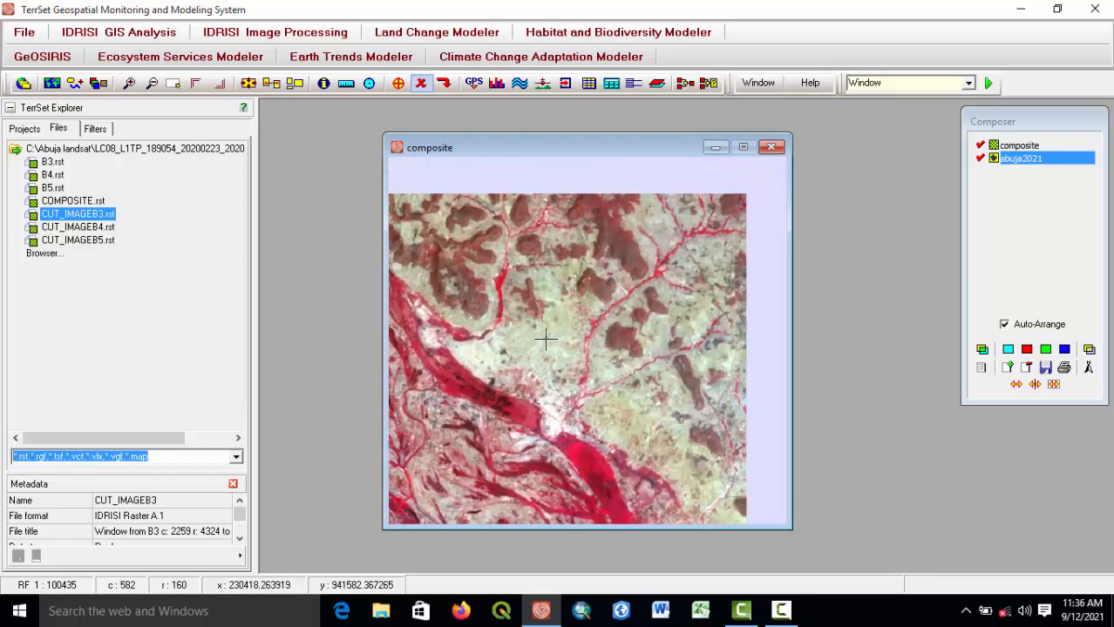
pyautogui.scroll(4, 501, 341)
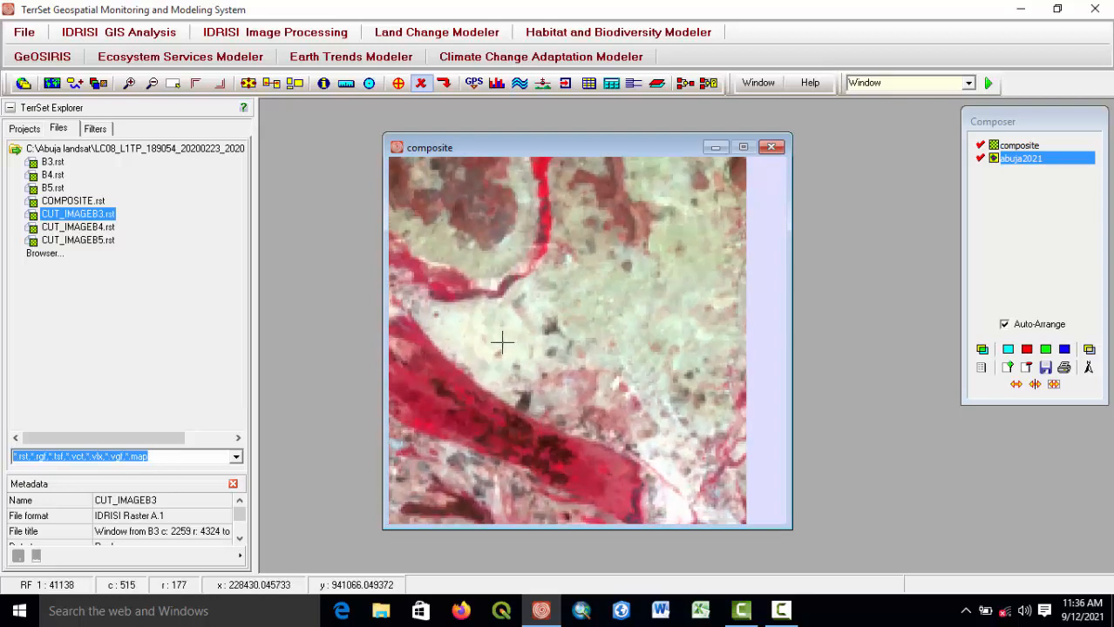
pyautogui.scroll(1, 564, 346)
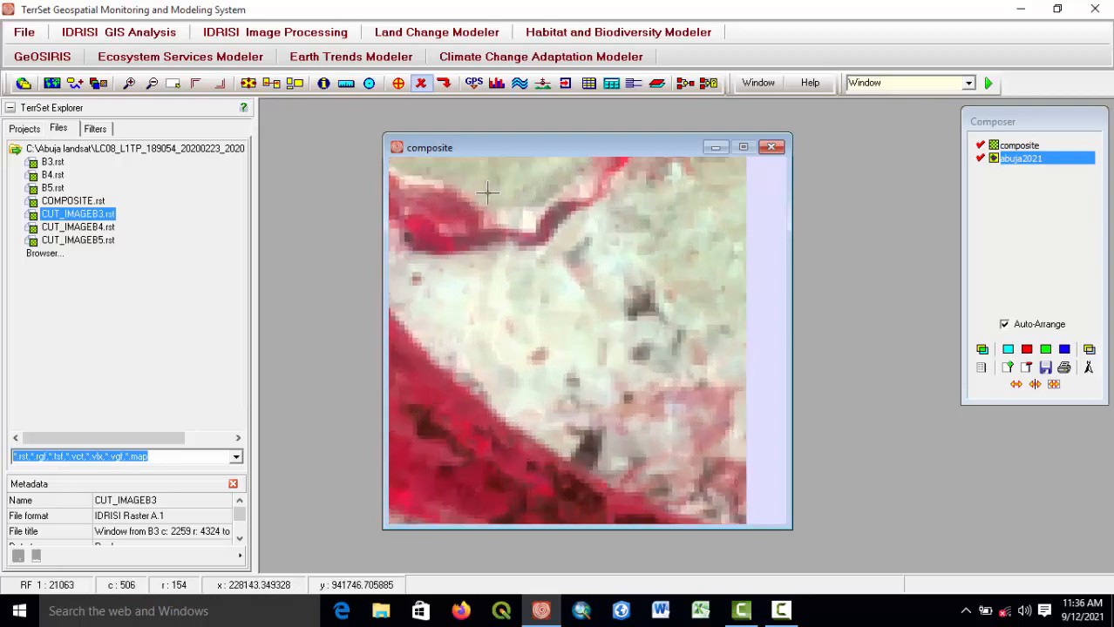
pyautogui.click(398, 83)
pyautogui.click(609, 471)
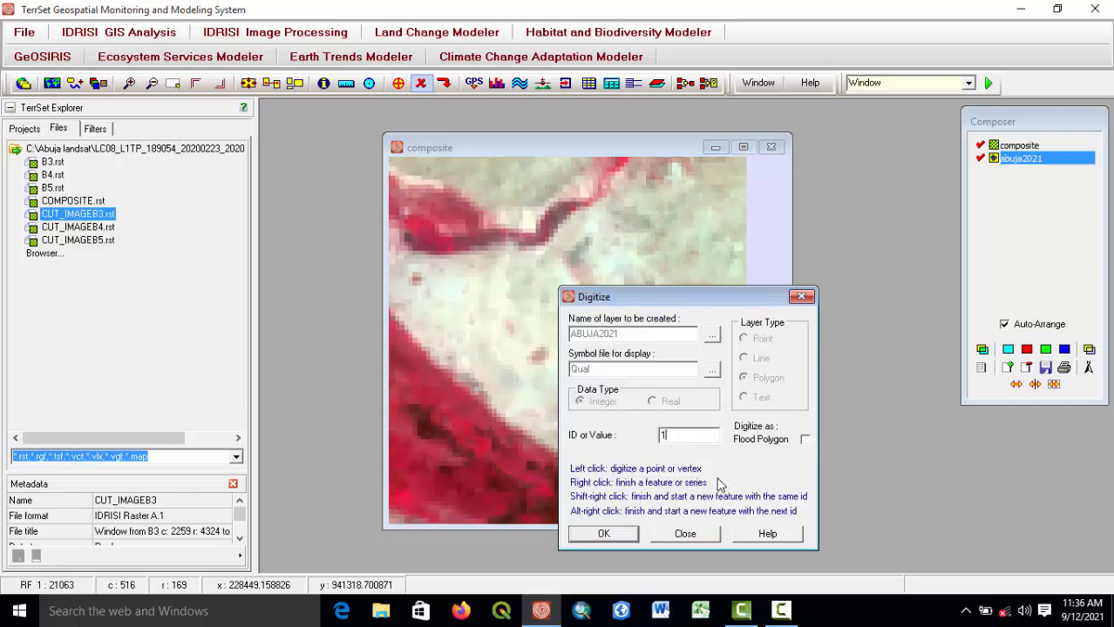
pyautogui.click(602, 535)
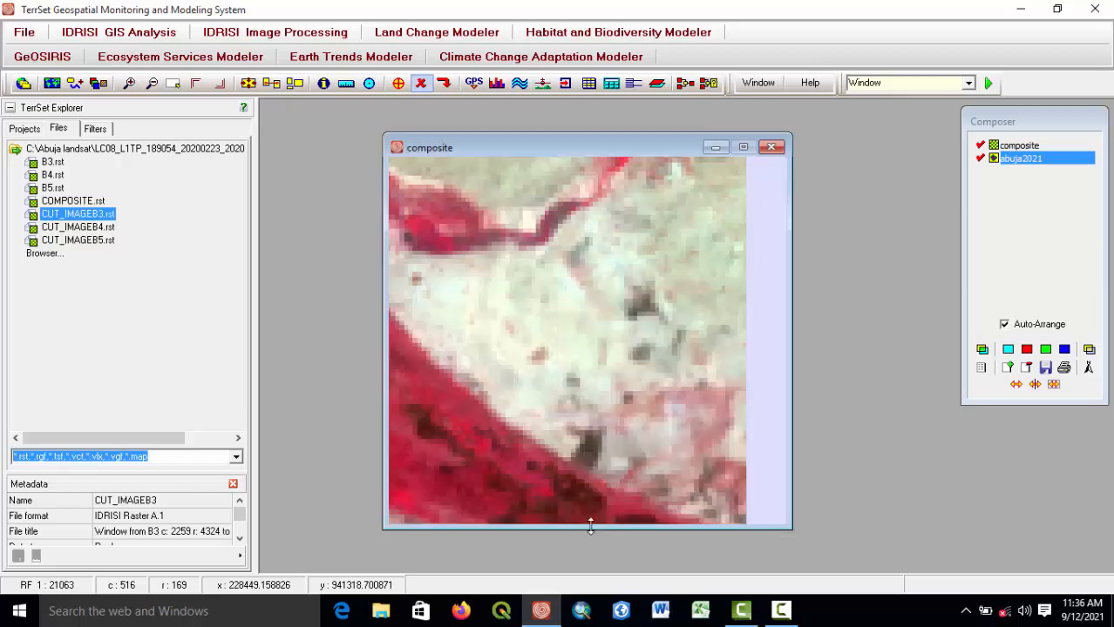
pyautogui.click(471, 349)
pyautogui.click(519, 372)
pyautogui.click(500, 340)
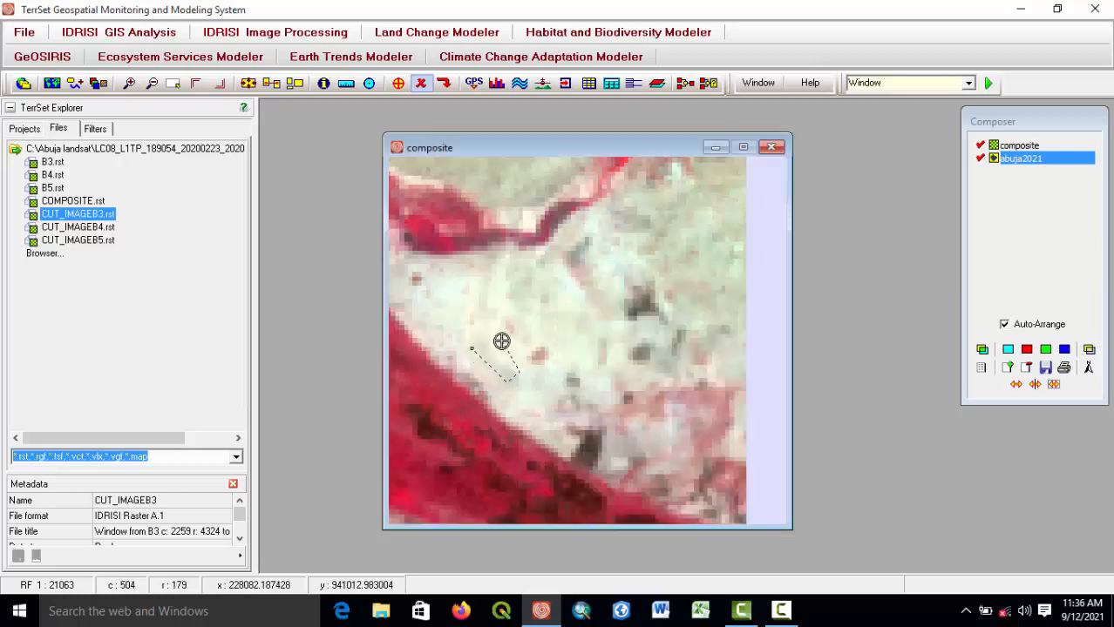
pyautogui.click(489, 334)
pyautogui.rightClick(489, 334)
# Zoom into the white strip beside the red vegetation and digitize an elongated polygon with ID 2 along it.
pyautogui.scroll(1, 576, 422)
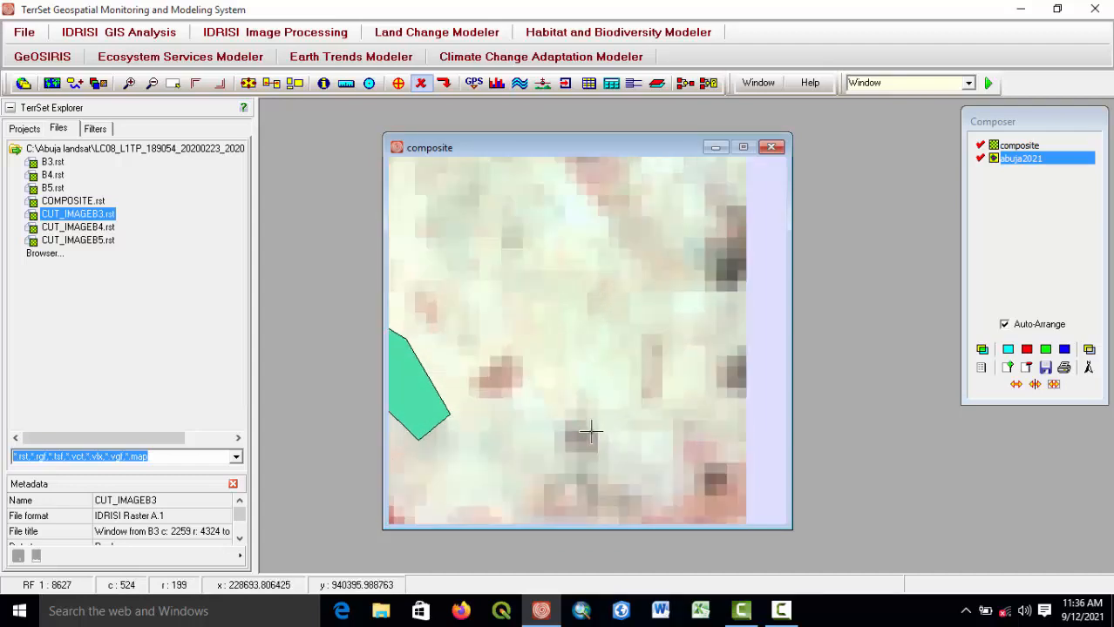
pyautogui.scroll(-6, 584, 432)
pyautogui.scroll(-3, 591, 431)
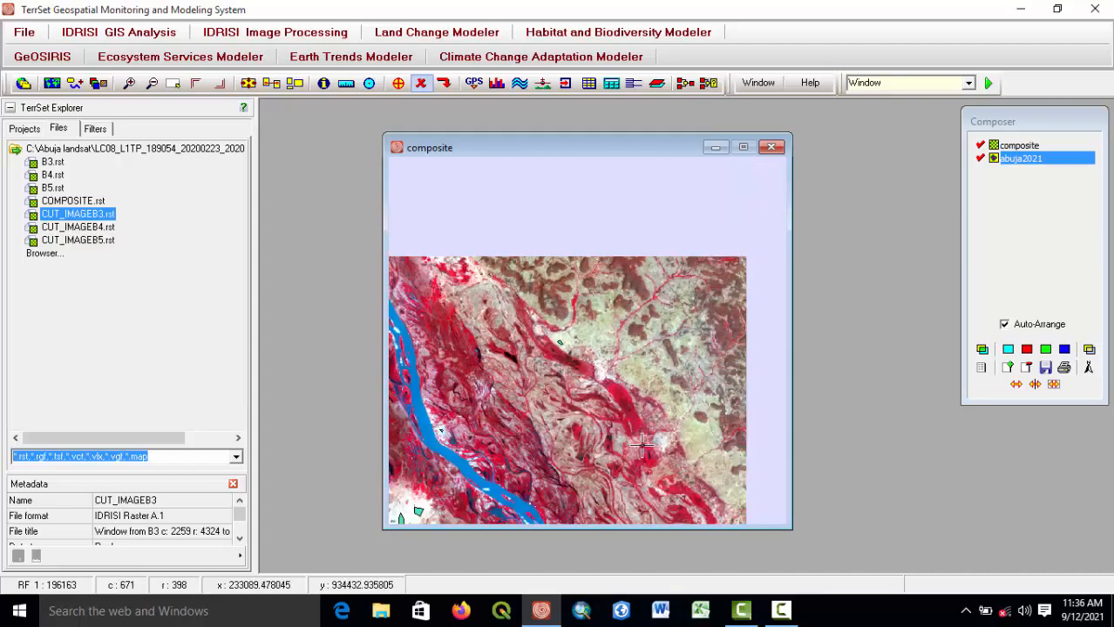
pyautogui.moveTo(679, 489); pyautogui.dragTo(501, 216)
pyautogui.moveTo(606, 417); pyautogui.dragTo(551, 303)
pyautogui.scroll(2, 551, 296)
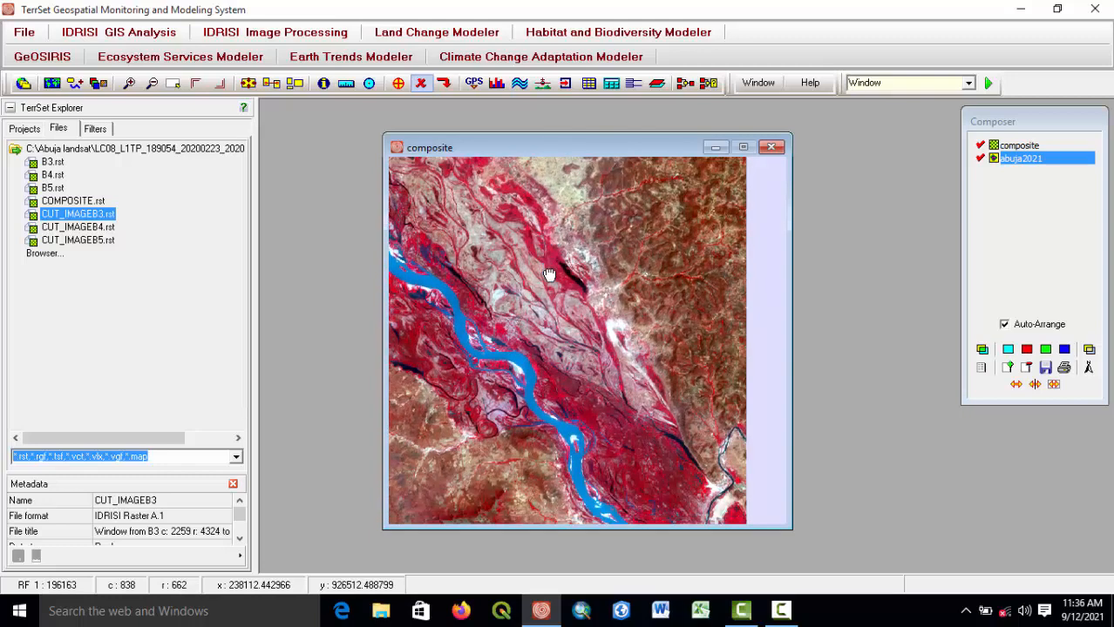
pyautogui.scroll(3, 635, 340)
pyautogui.scroll(4, 632, 331)
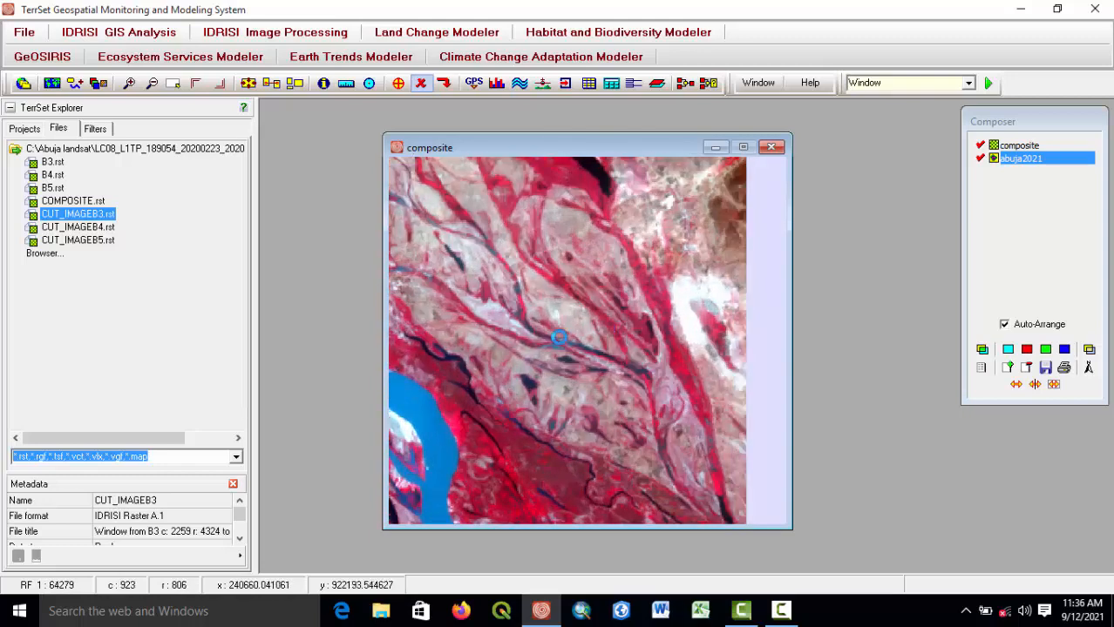
pyautogui.moveTo(591, 280); pyautogui.dragTo(569, 320)
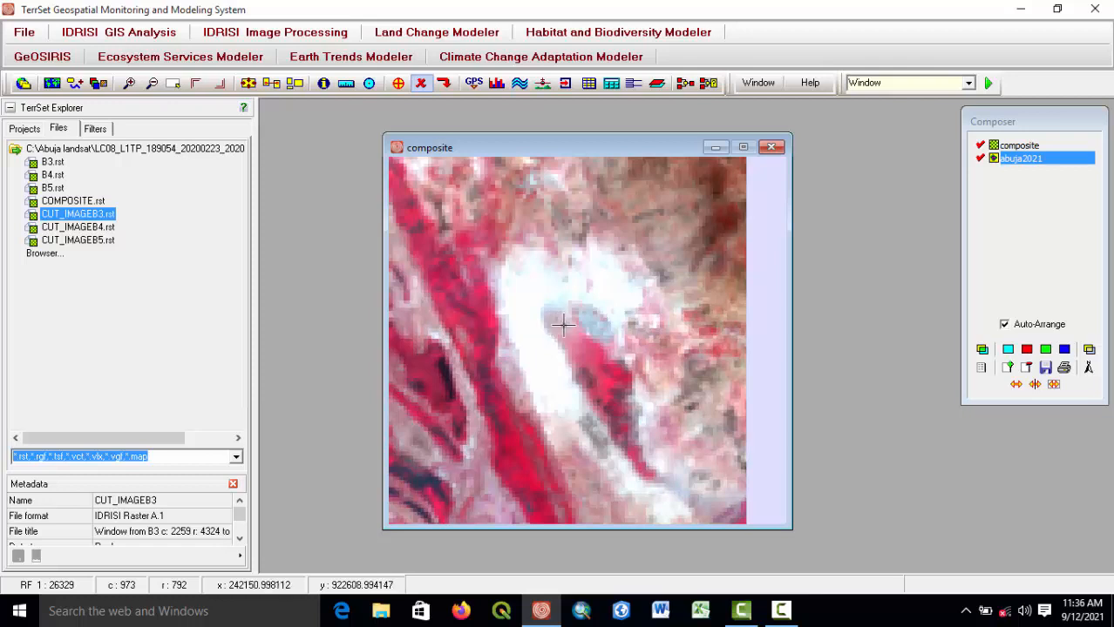
pyautogui.click(398, 82)
pyautogui.click(604, 474)
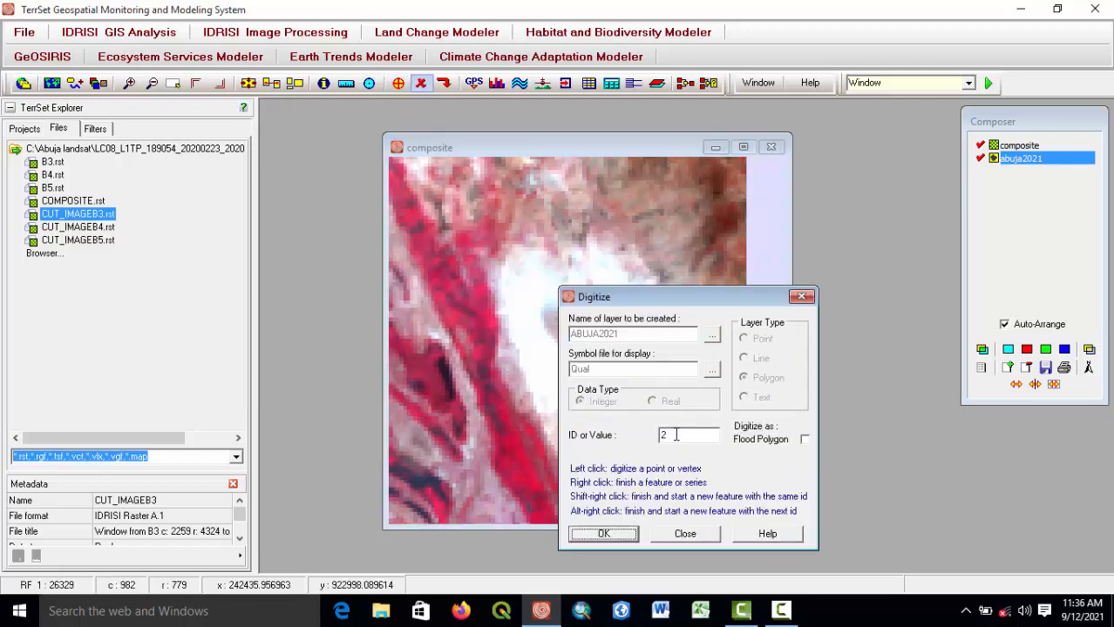
pyautogui.click(609, 535)
pyautogui.scroll(1, 521, 323)
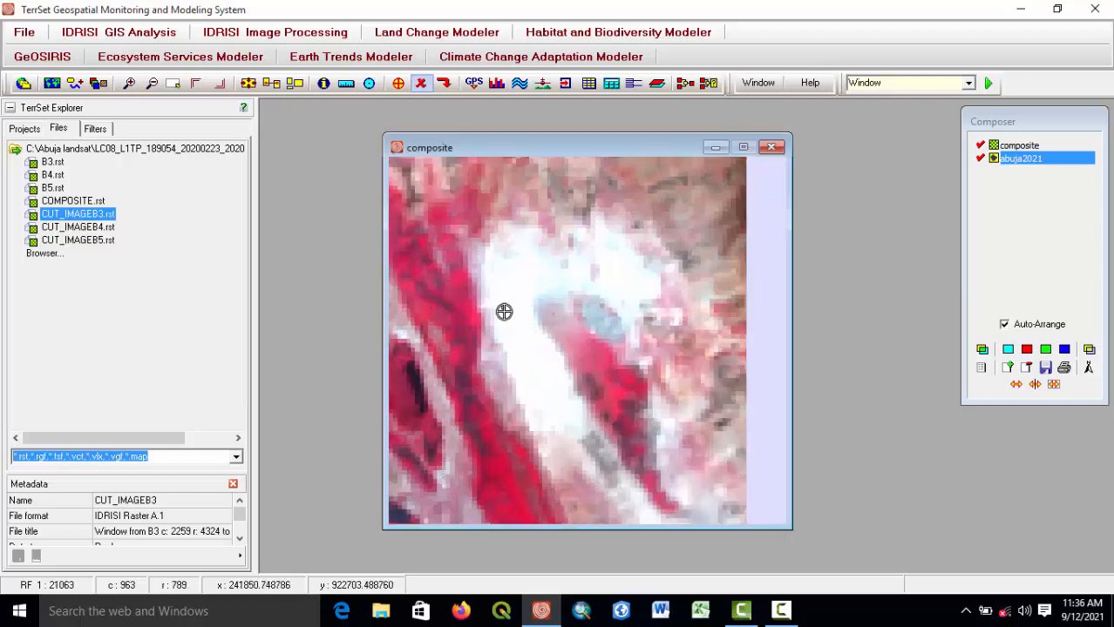
pyautogui.click(552, 401)
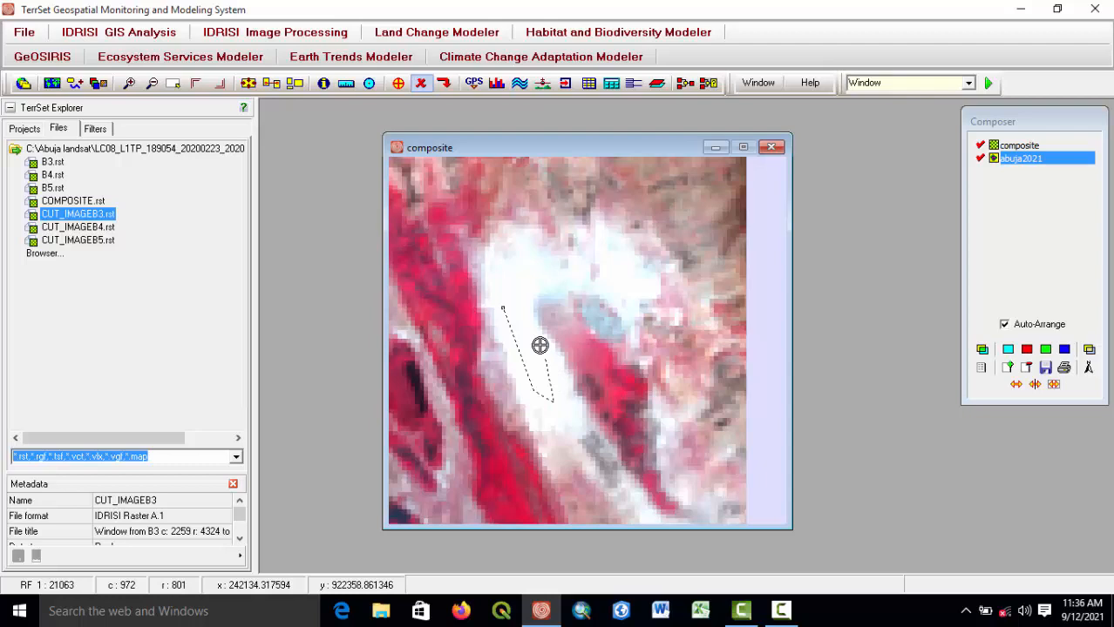
pyautogui.rightClick(506, 284)
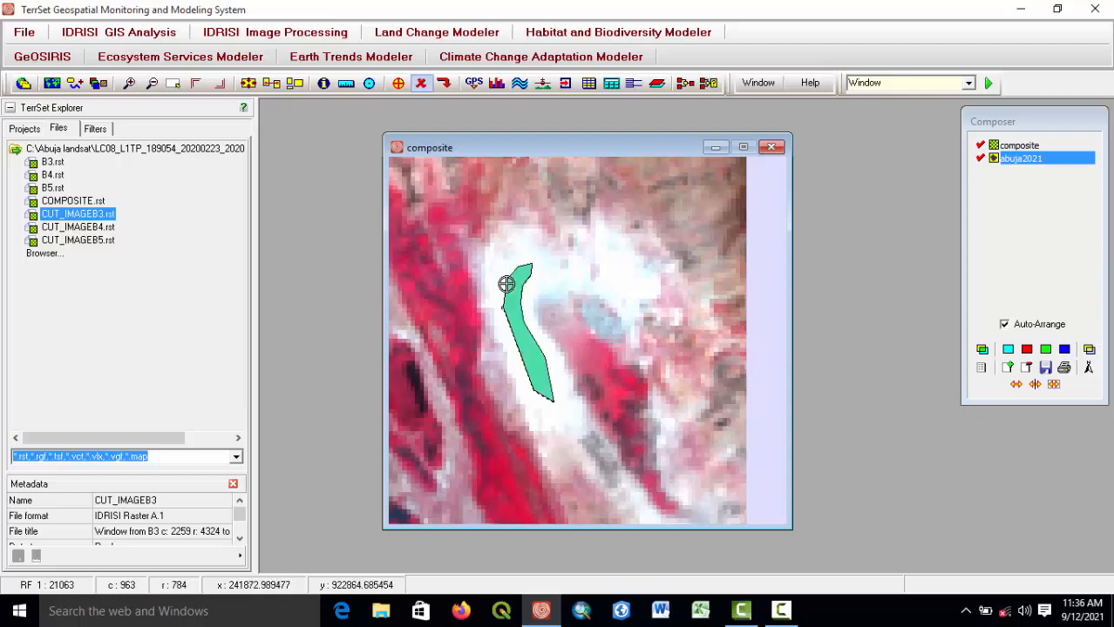
# Zoom and pan around the composite to review the digitized polygons.
pyautogui.scroll(-10, 548, 349)
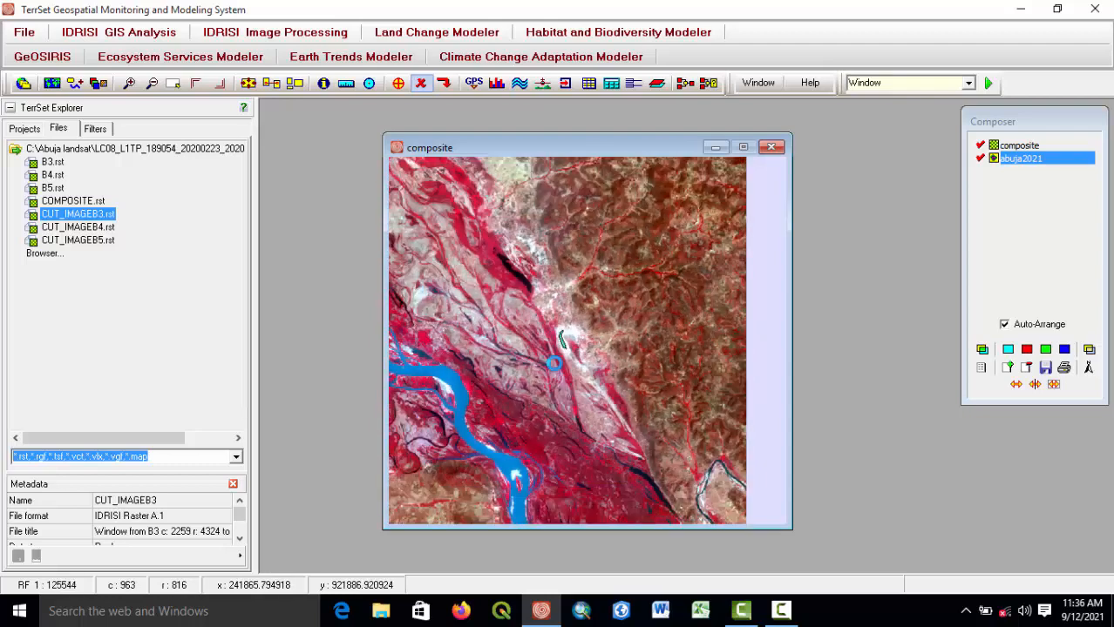
pyautogui.moveTo(528, 471); pyautogui.dragTo(634, 263)
pyautogui.moveTo(568, 302); pyautogui.dragTo(619, 382)
pyautogui.scroll(2, 617, 381)
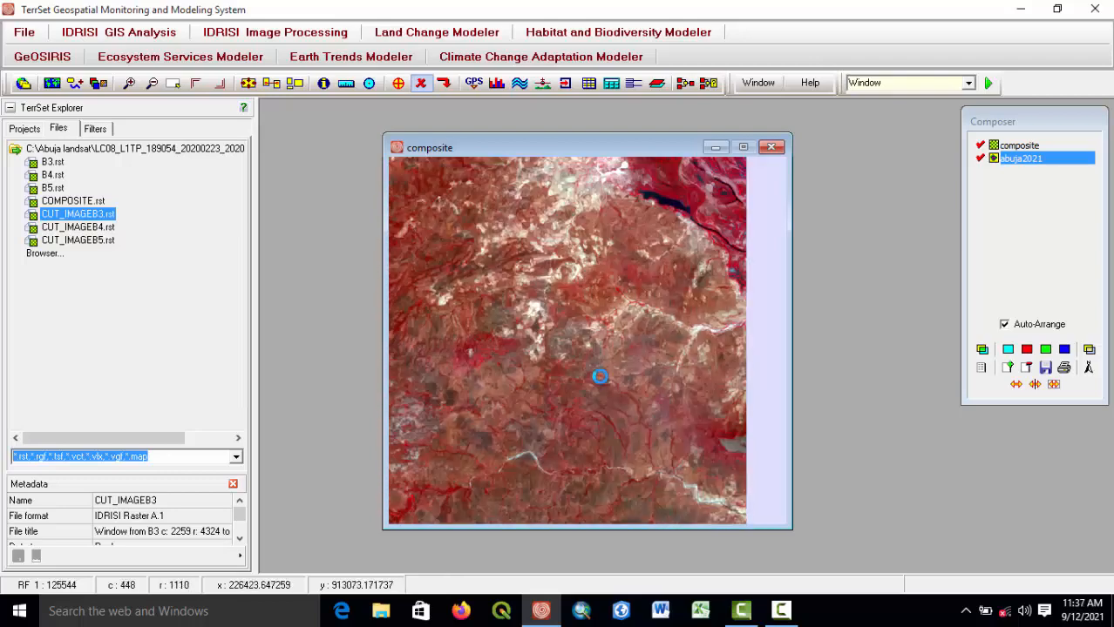
pyautogui.scroll(-5, 600, 377)
pyautogui.moveTo(659, 298); pyautogui.dragTo(579, 392)
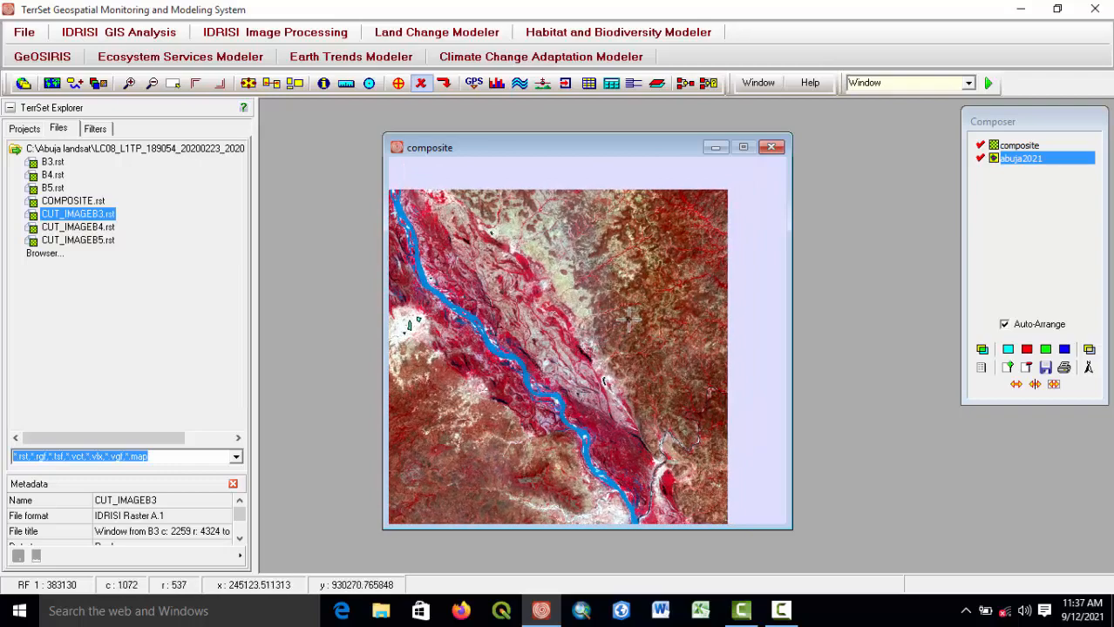
pyautogui.scroll(5, 630, 319)
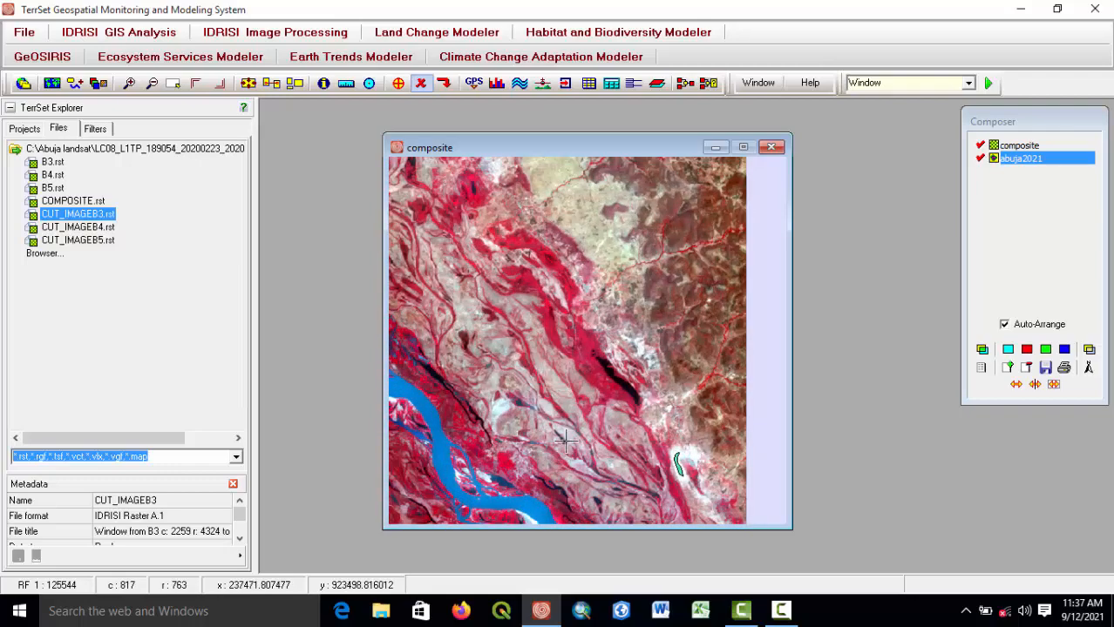
pyautogui.moveTo(565, 438); pyautogui.dragTo(646, 258)
pyautogui.scroll(3, 566, 333)
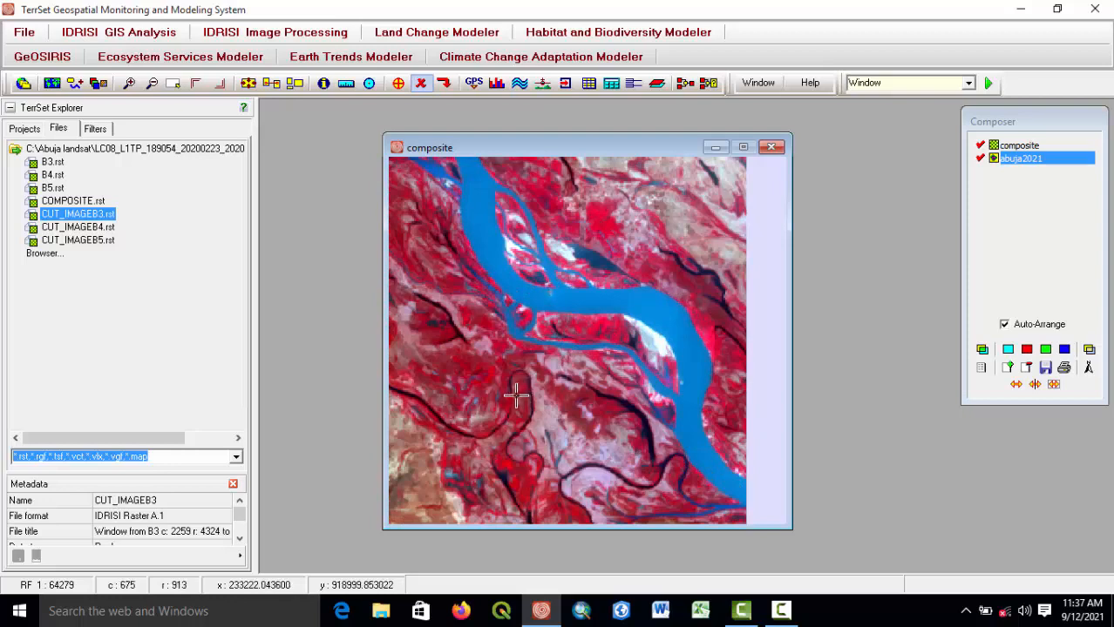
# Zoom into the dark red vegetation area and digitize a small polygon with ID 2 in the active layer.
pyautogui.moveTo(516, 396); pyautogui.dragTo(642, 413)
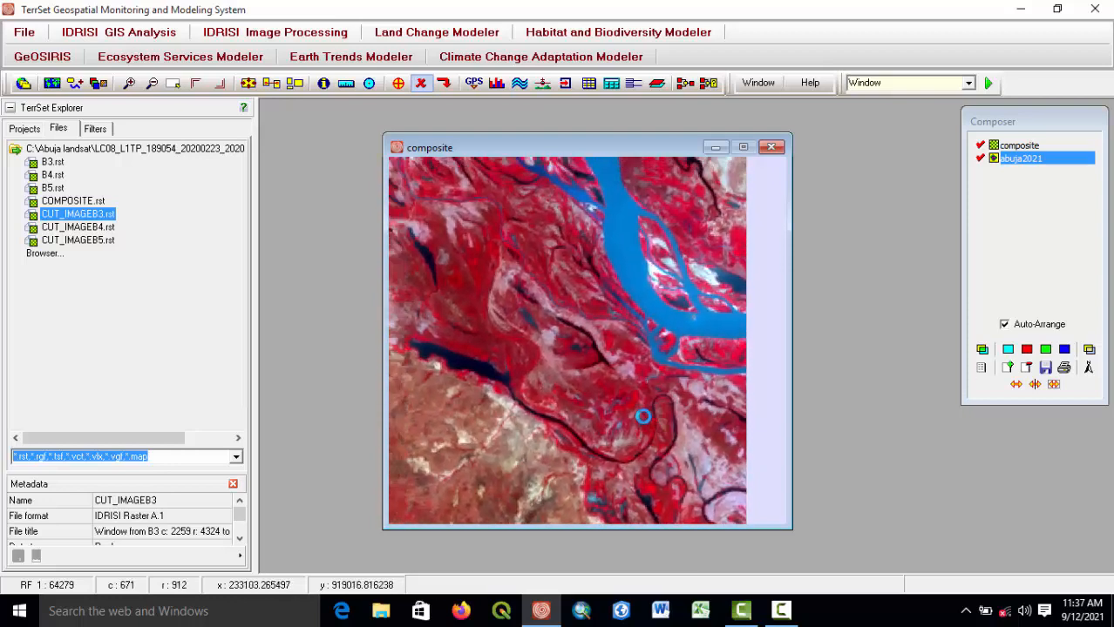
pyautogui.moveTo(487, 336); pyautogui.dragTo(577, 373)
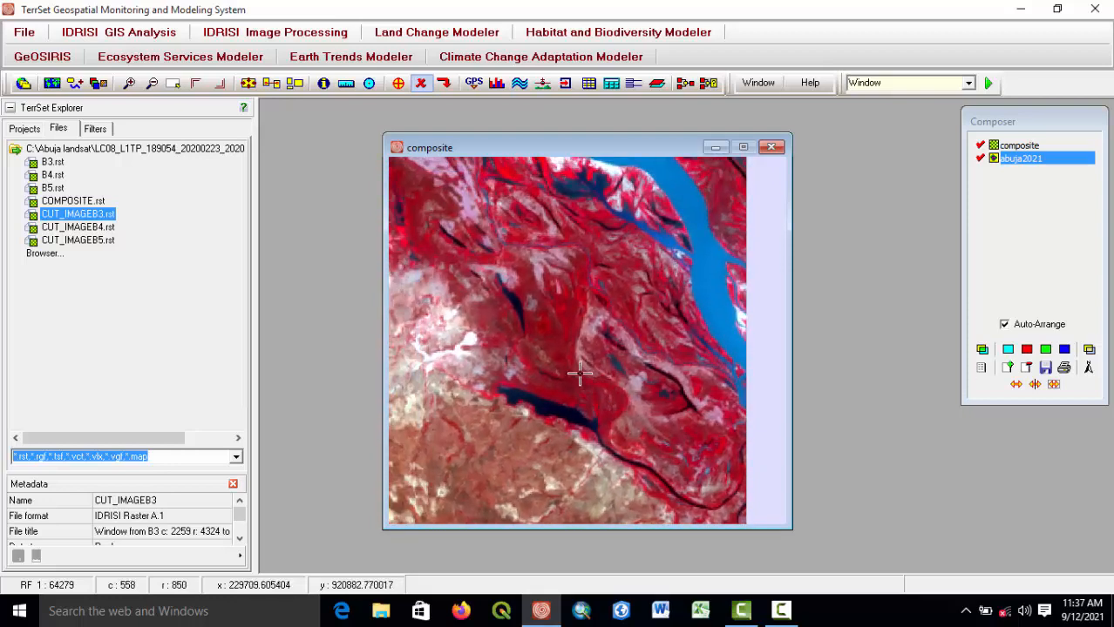
pyautogui.scroll(2, 579, 370)
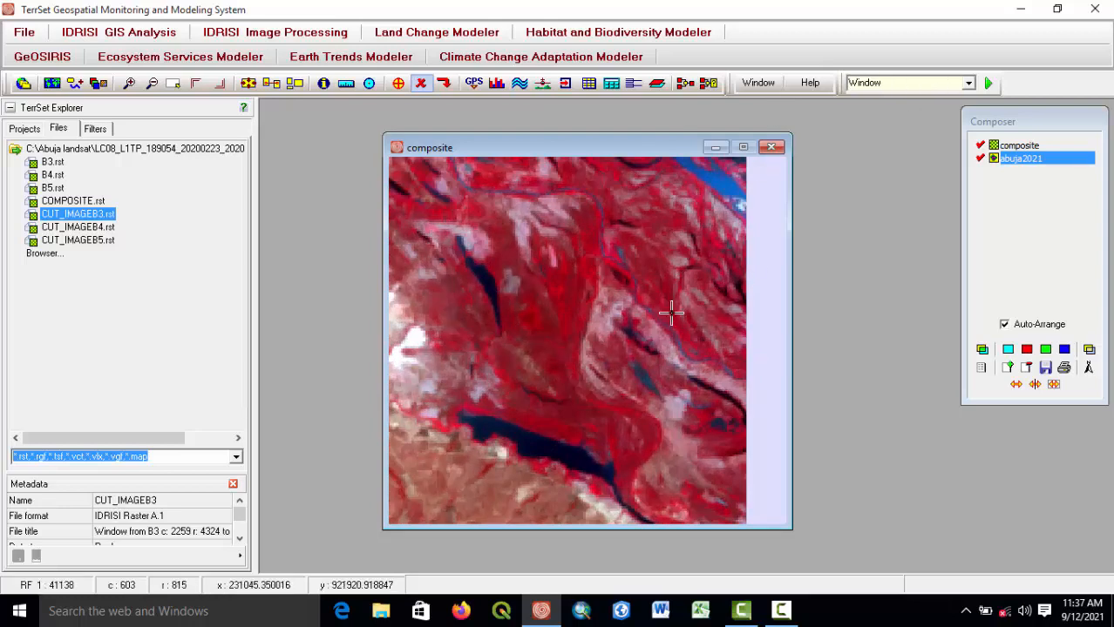
pyautogui.click(401, 85)
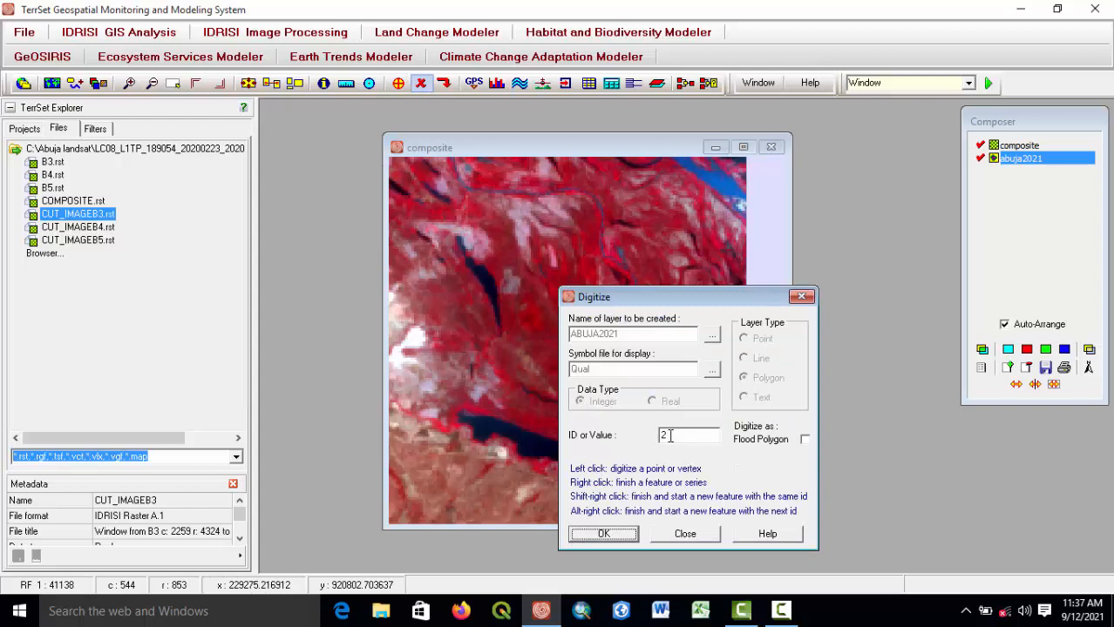
pyautogui.click(605, 535)
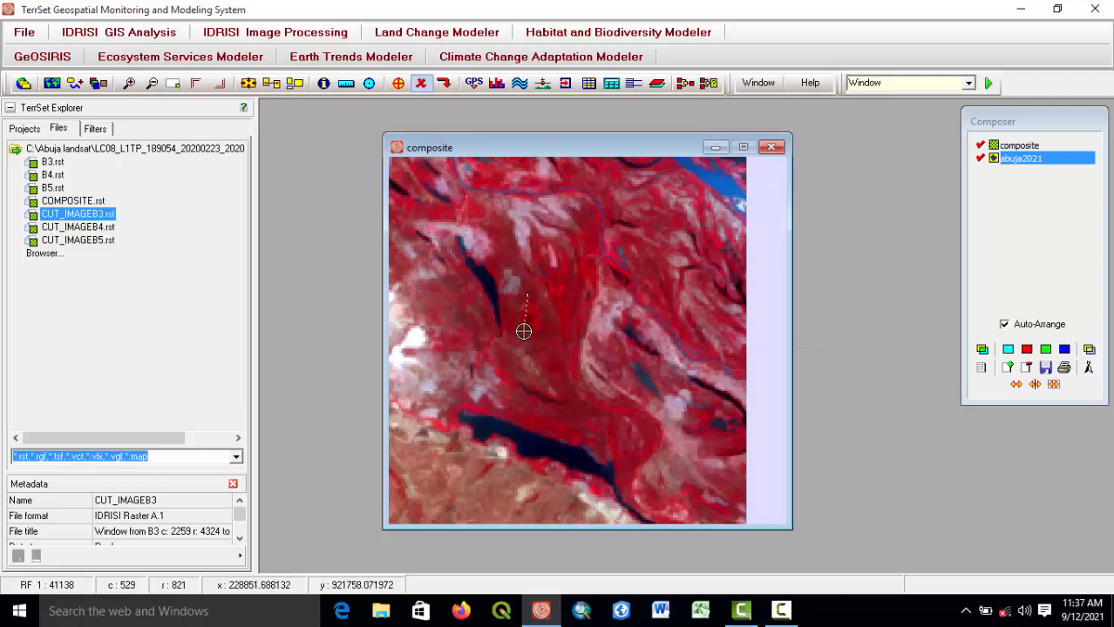
pyautogui.click(524, 329)
pyautogui.click(538, 348)
pyautogui.click(568, 302)
pyautogui.rightClick(528, 288)
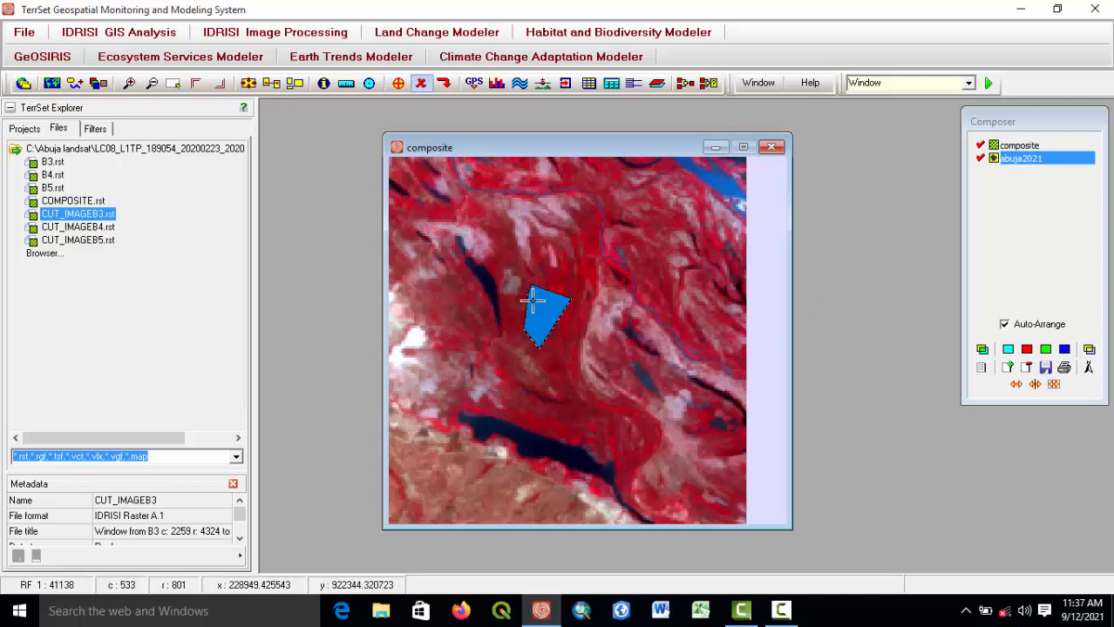
# Zoom into the grey patch south of the river and start digitizing another polygon in the active layer.
pyautogui.scroll(-6, 533, 301)
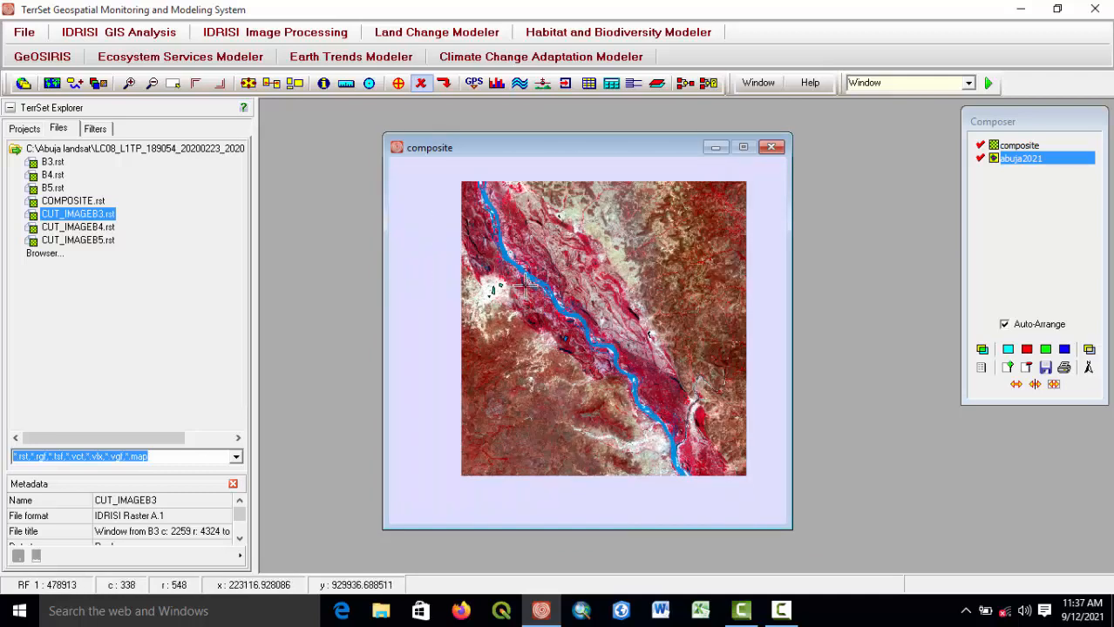
pyautogui.moveTo(528, 288); pyautogui.dragTo(580, 290)
pyautogui.moveTo(648, 440); pyautogui.dragTo(572, 375)
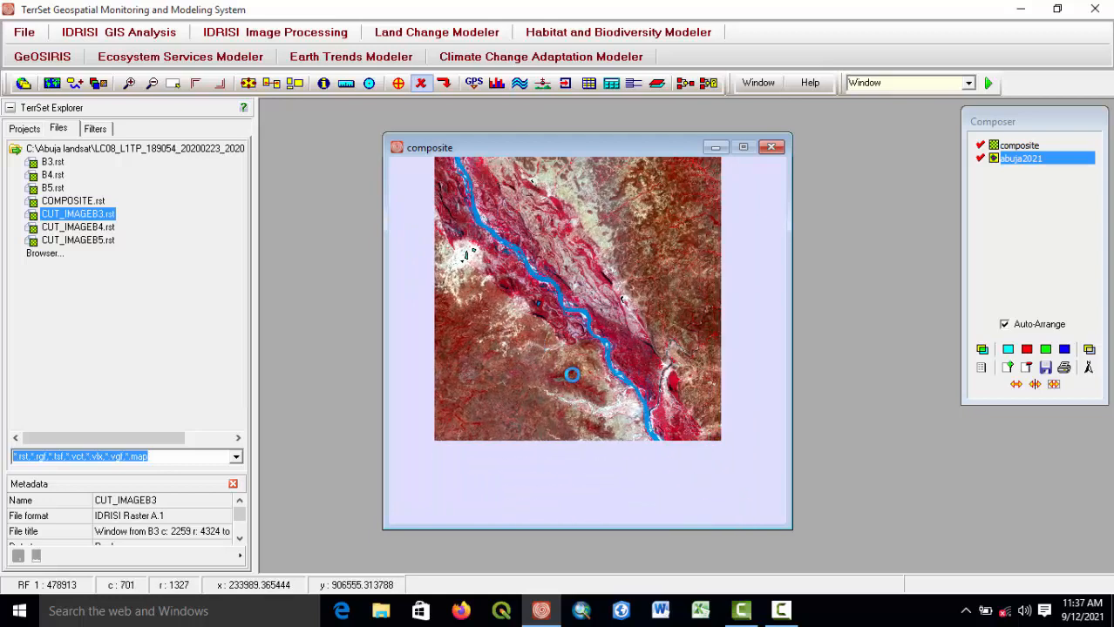
pyautogui.scroll(5, 572, 374)
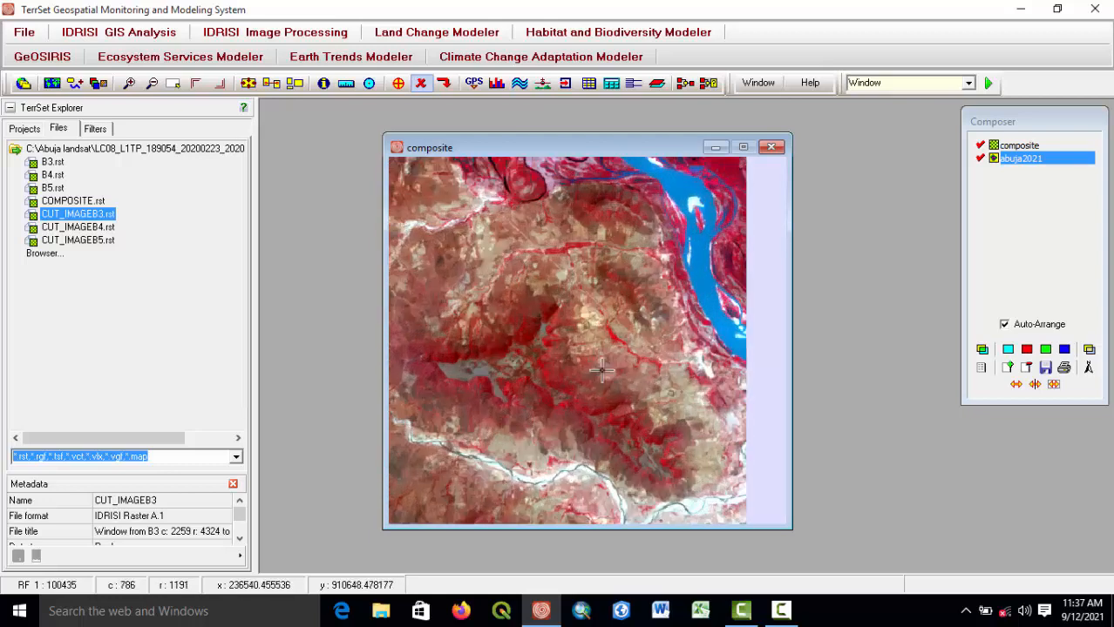
pyautogui.scroll(1, 611, 410)
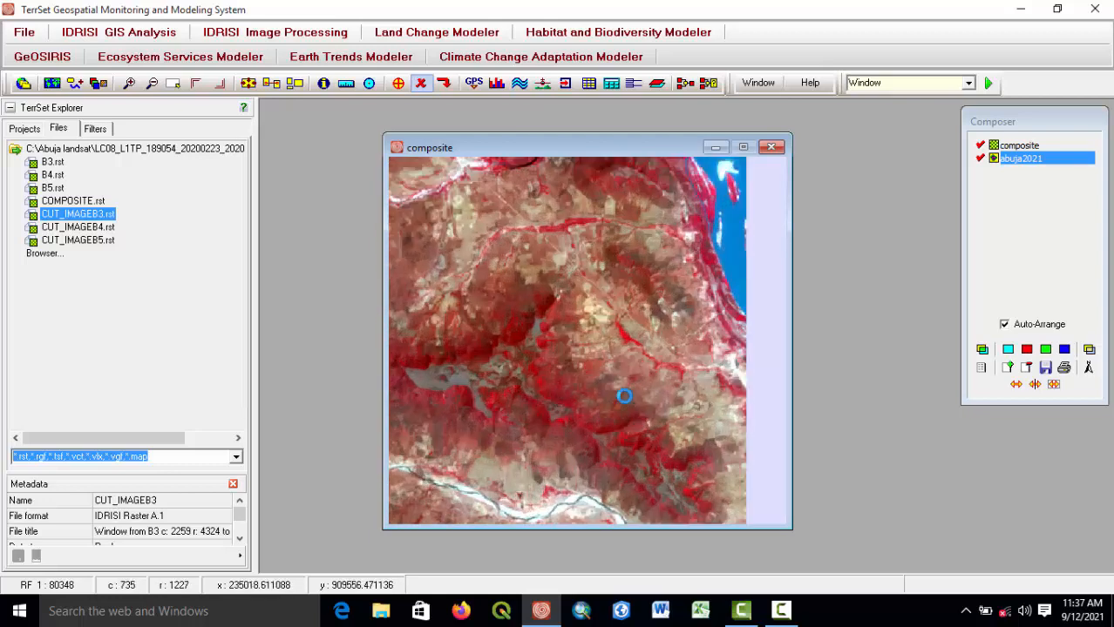
pyautogui.scroll(3, 624, 390)
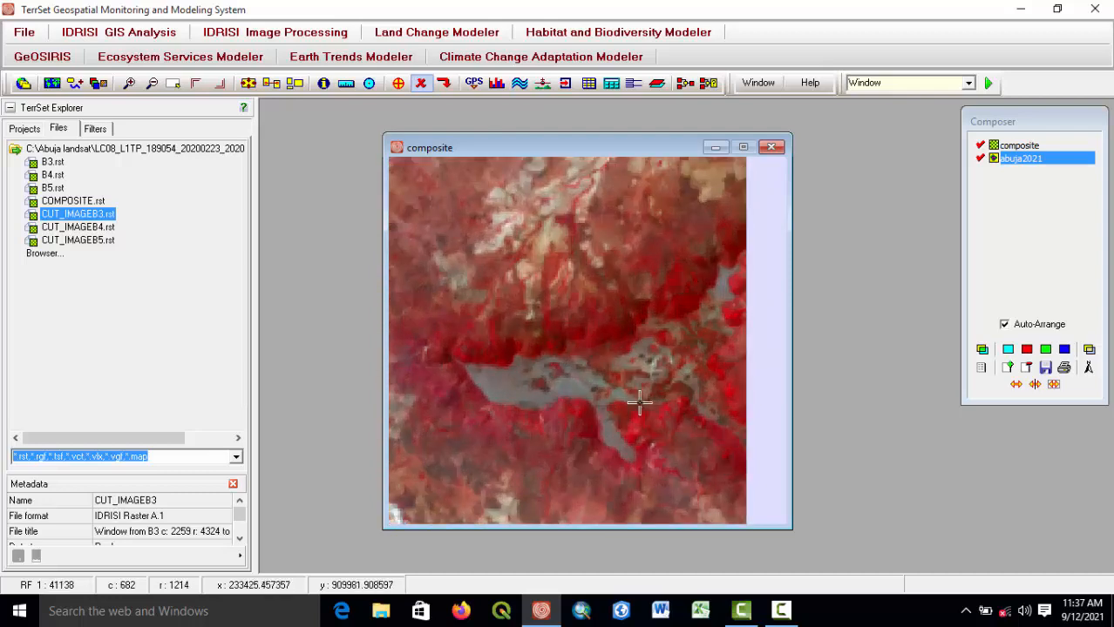
pyautogui.click(400, 84)
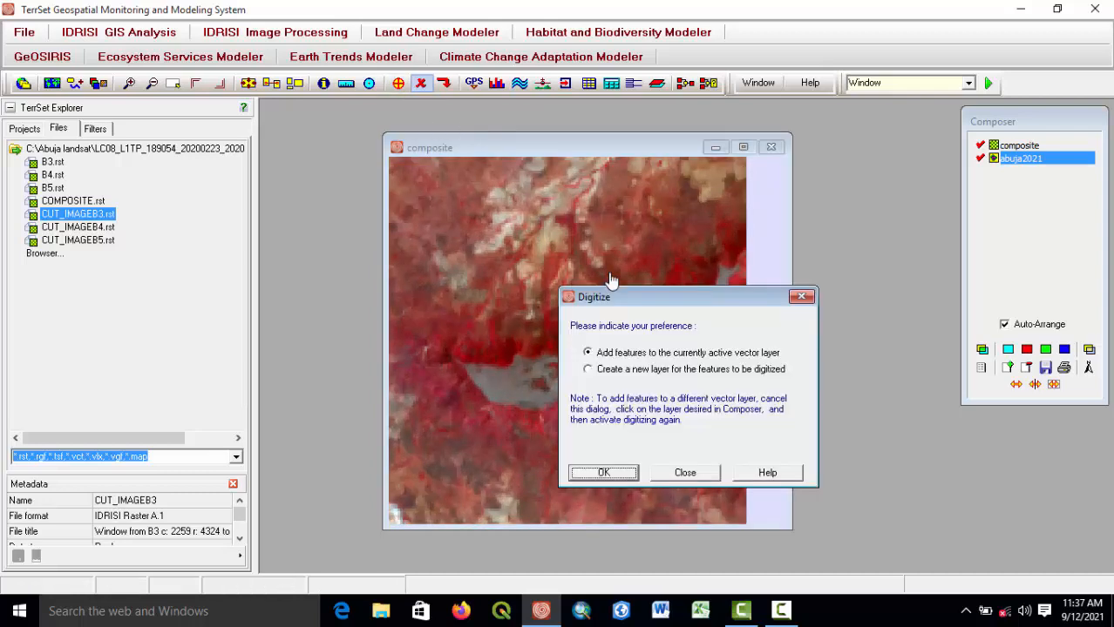
pyautogui.click(604, 473)
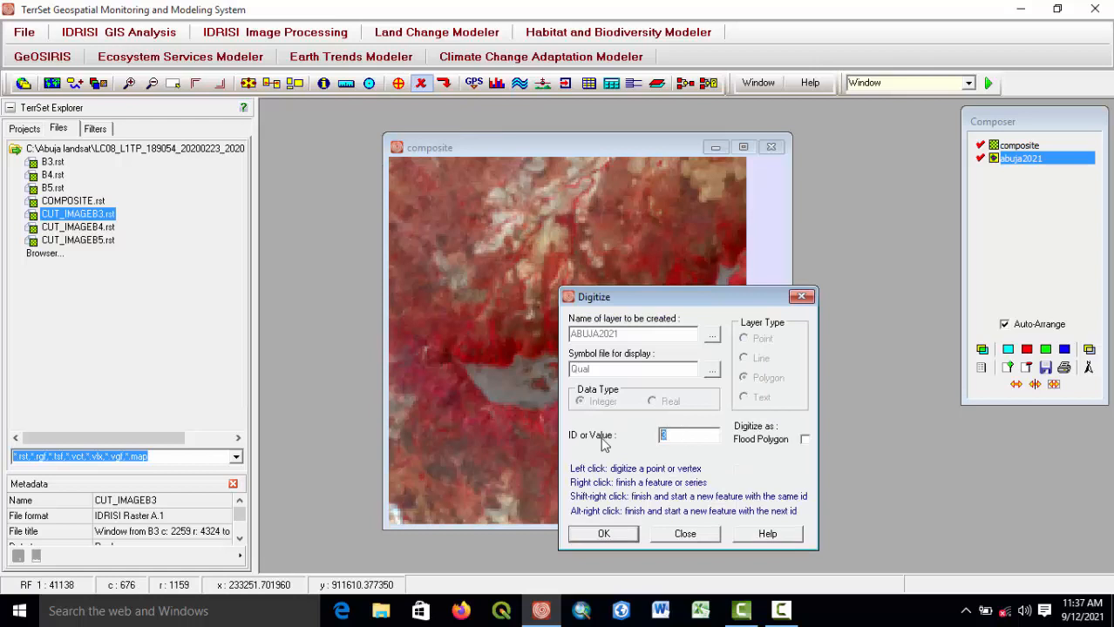
pyautogui.click(601, 536)
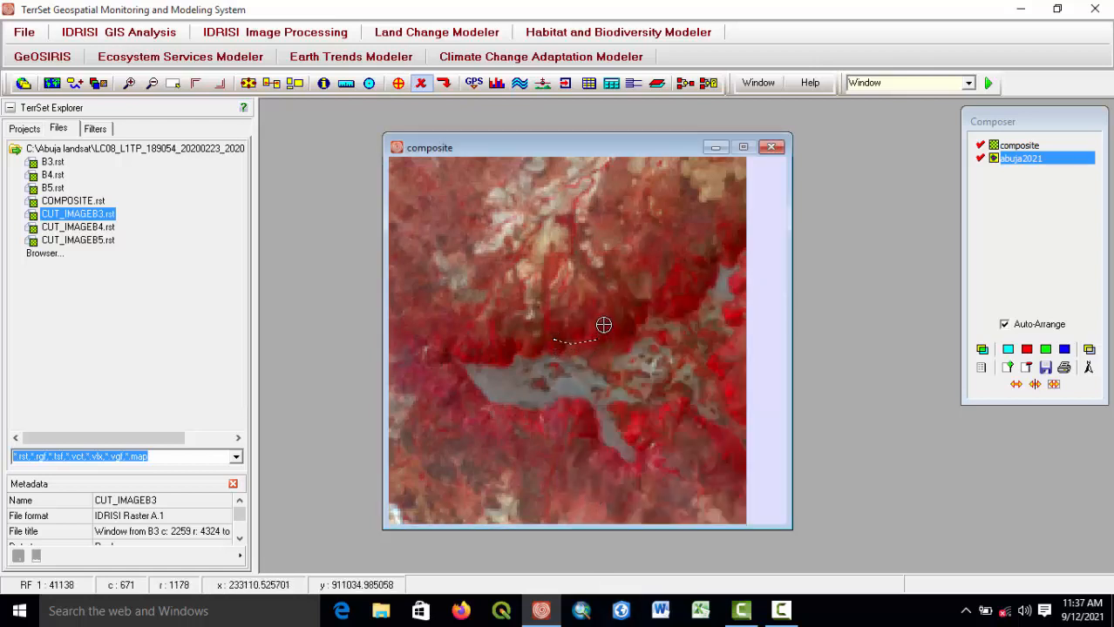
# Move to the red vegetation east of the river, restart digitizing and place the first two vertices of a polygon.
pyautogui.scroll(-5, 575, 328)
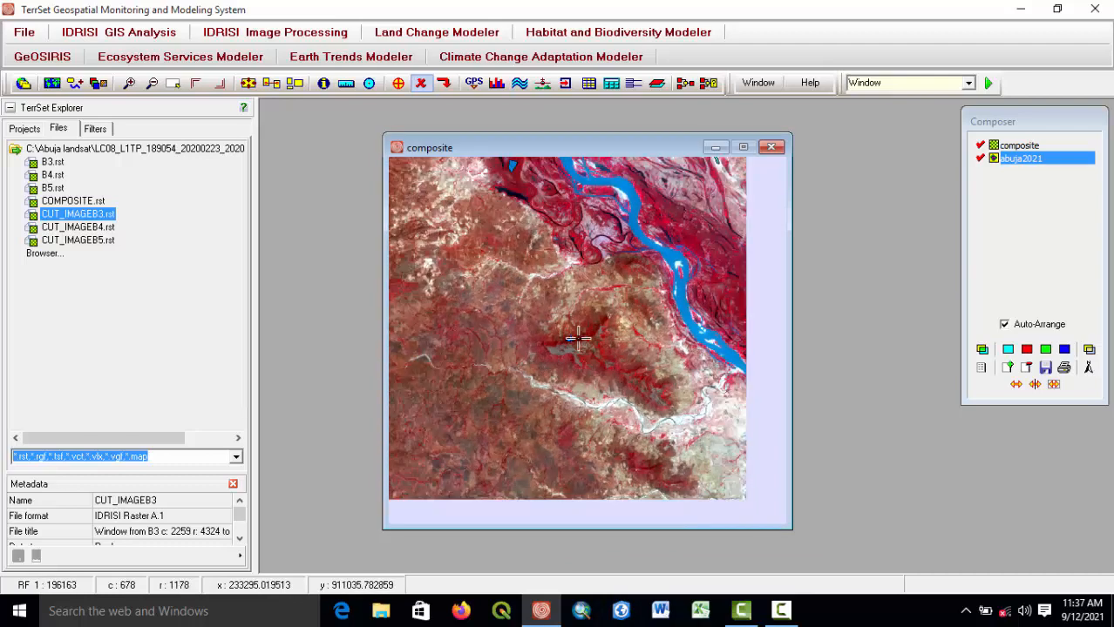
pyautogui.scroll(5, 613, 328)
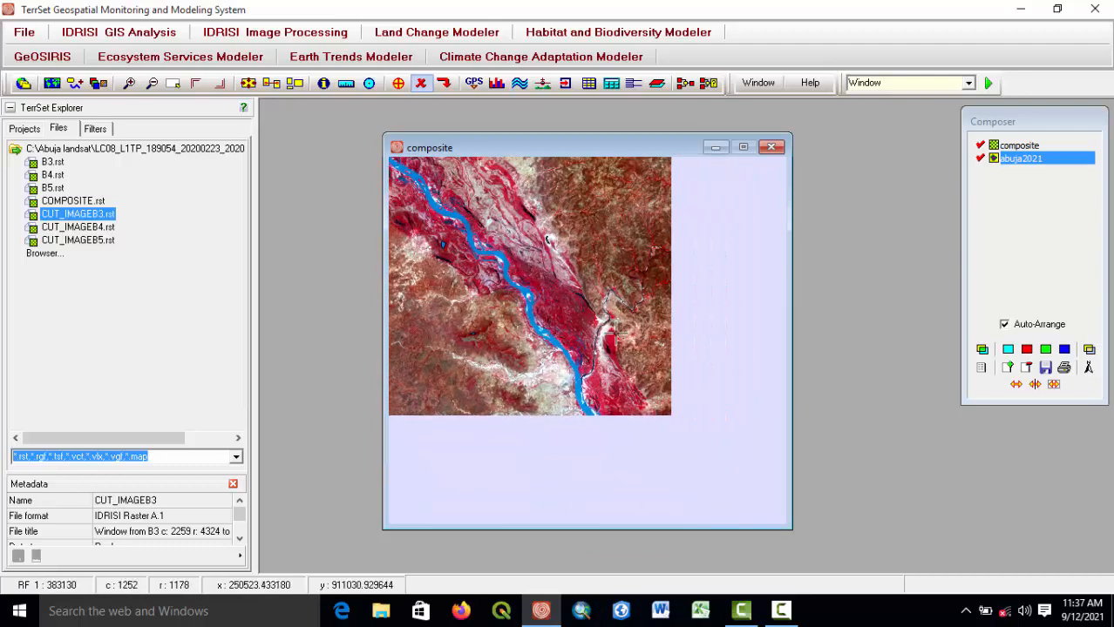
pyautogui.moveTo(610, 329); pyautogui.dragTo(433, 376)
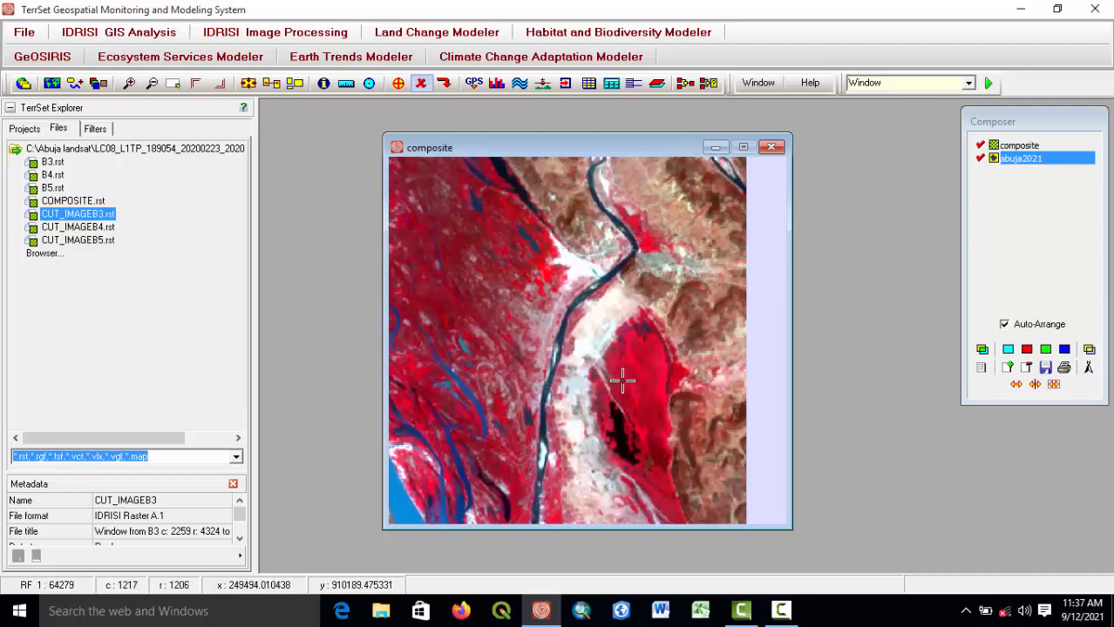
pyautogui.moveTo(621, 380); pyautogui.dragTo(674, 438)
pyautogui.scroll(3, 572, 348)
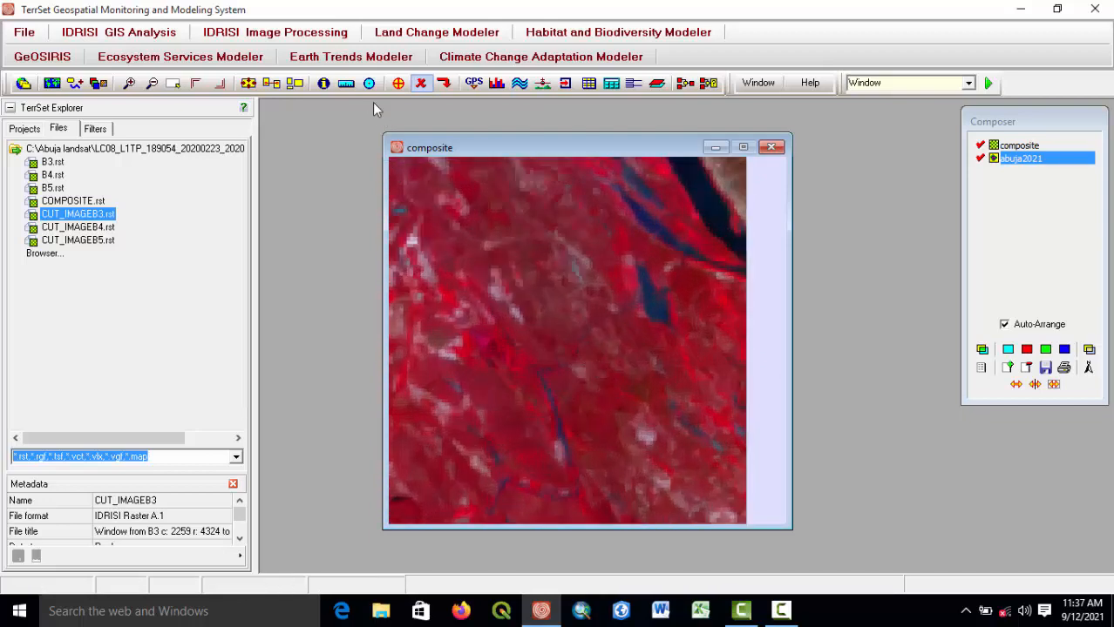
pyautogui.click(399, 87)
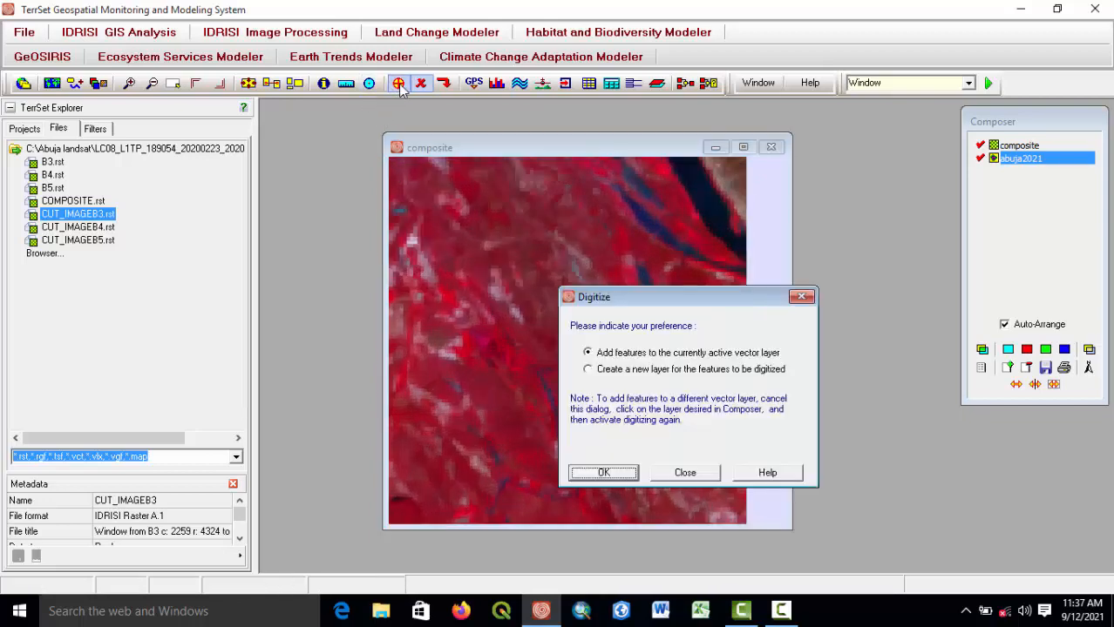
pyautogui.click(610, 475)
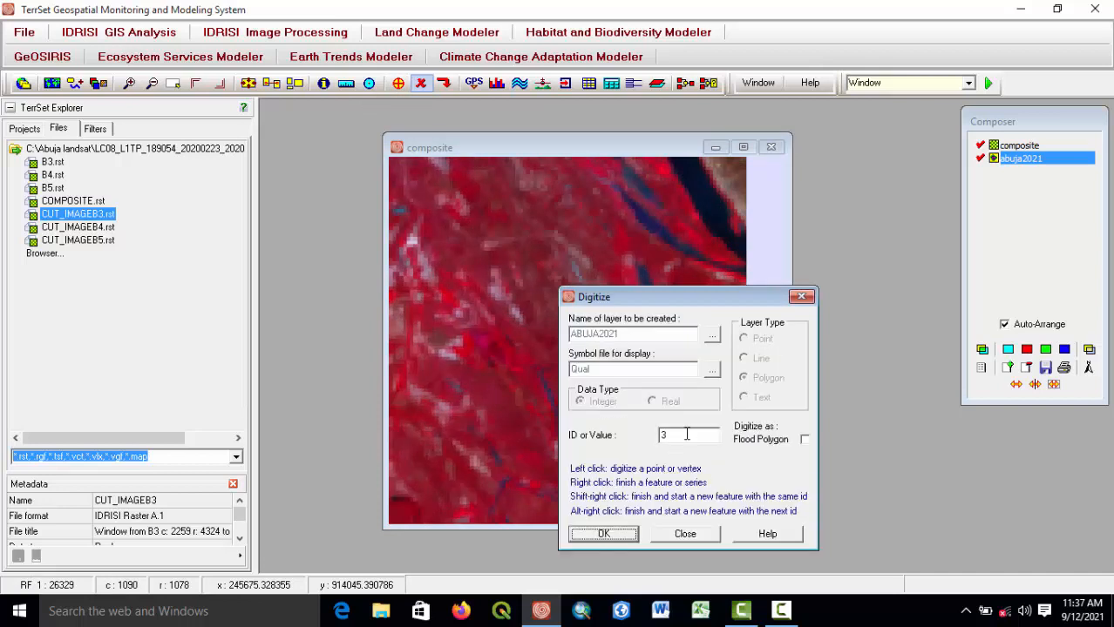
pyautogui.click(603, 534)
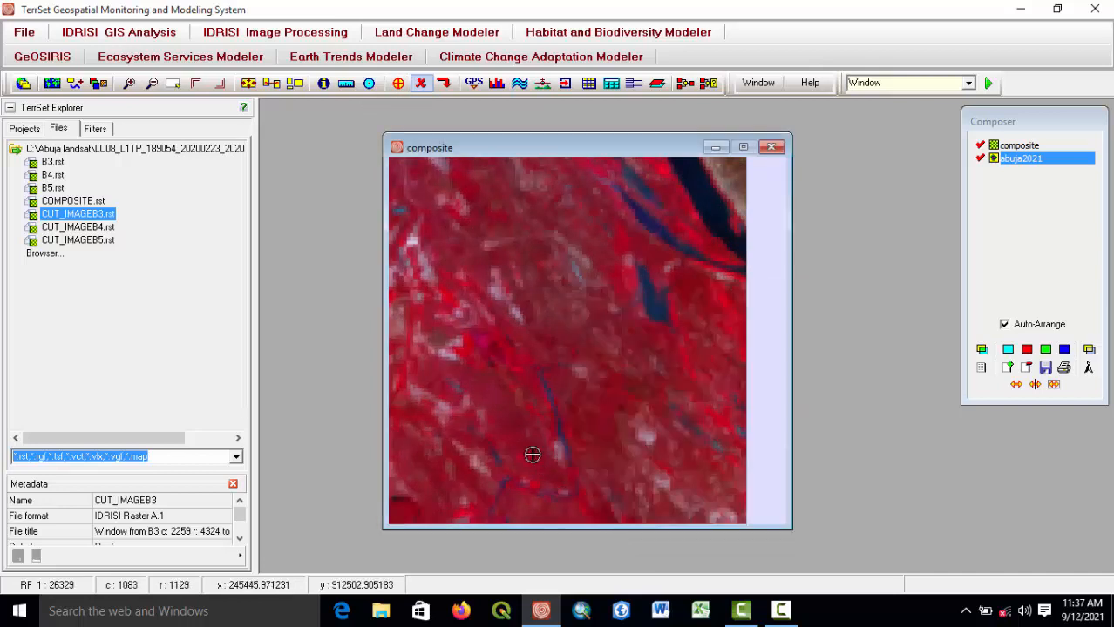
pyautogui.click(503, 420)
pyautogui.click(517, 414)
# Zoom into the area north of the river and restart digitizing into the active layer.
pyautogui.scroll(-5, 499, 384)
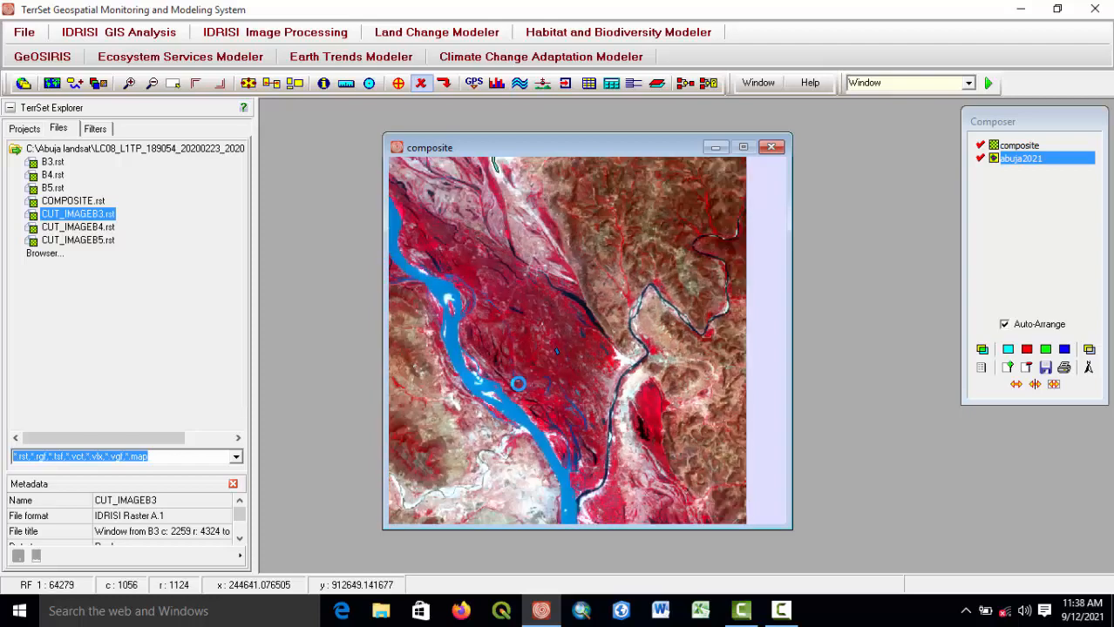
pyautogui.scroll(3, 632, 286)
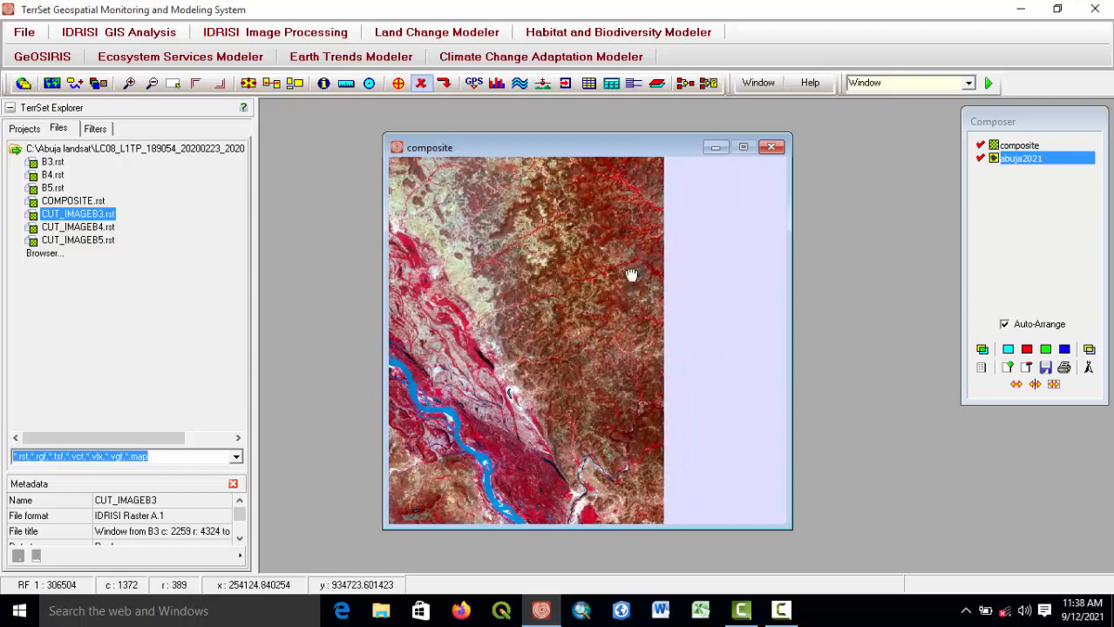
pyautogui.moveTo(632, 274); pyautogui.dragTo(652, 398)
pyautogui.scroll(4, 652, 376)
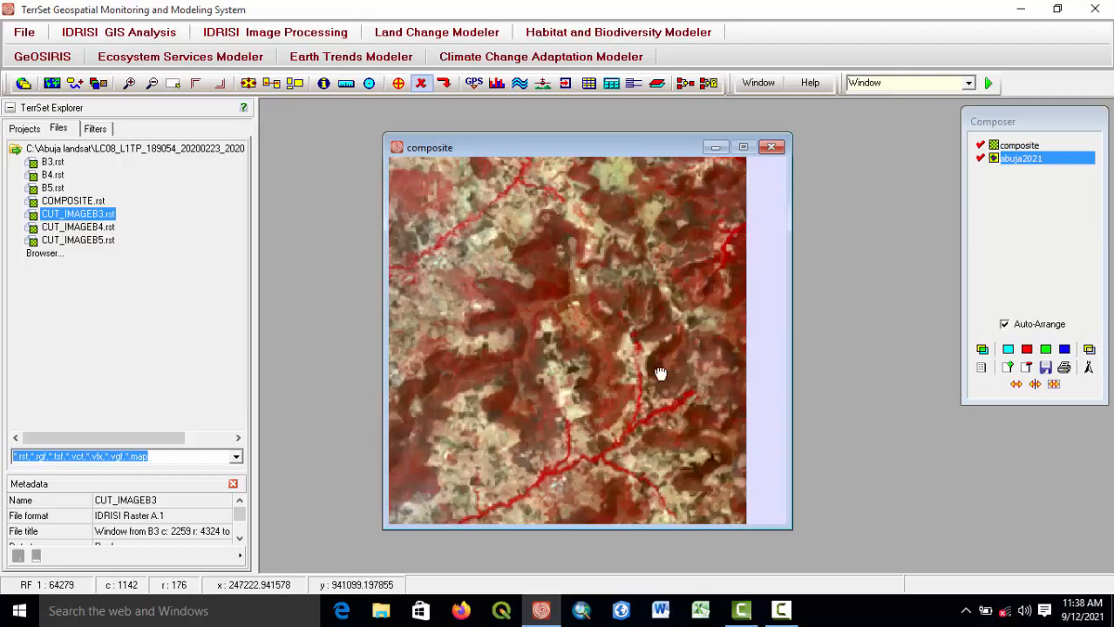
pyautogui.moveTo(617, 344); pyautogui.dragTo(602, 417)
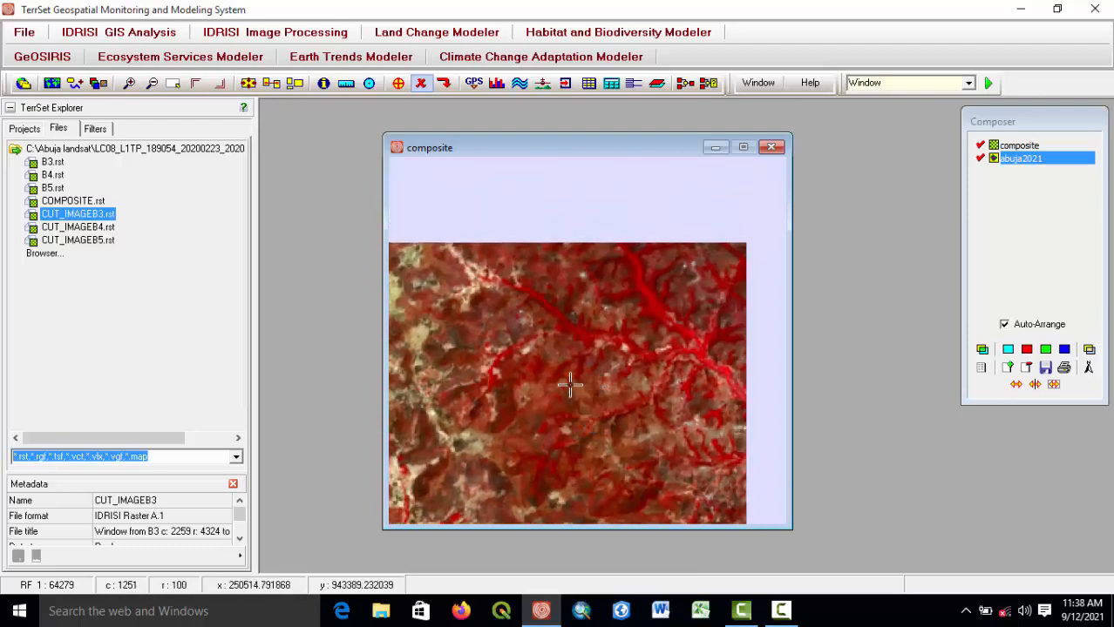
pyautogui.scroll(2, 569, 378)
pyautogui.scroll(3, 612, 365)
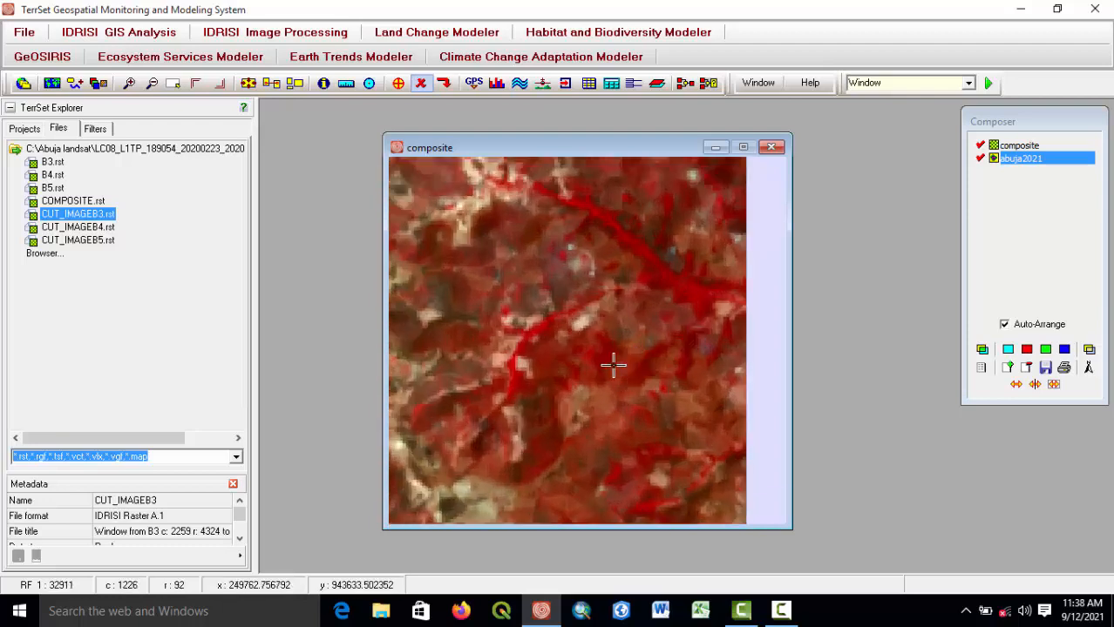
pyautogui.click(399, 84)
pyautogui.click(604, 473)
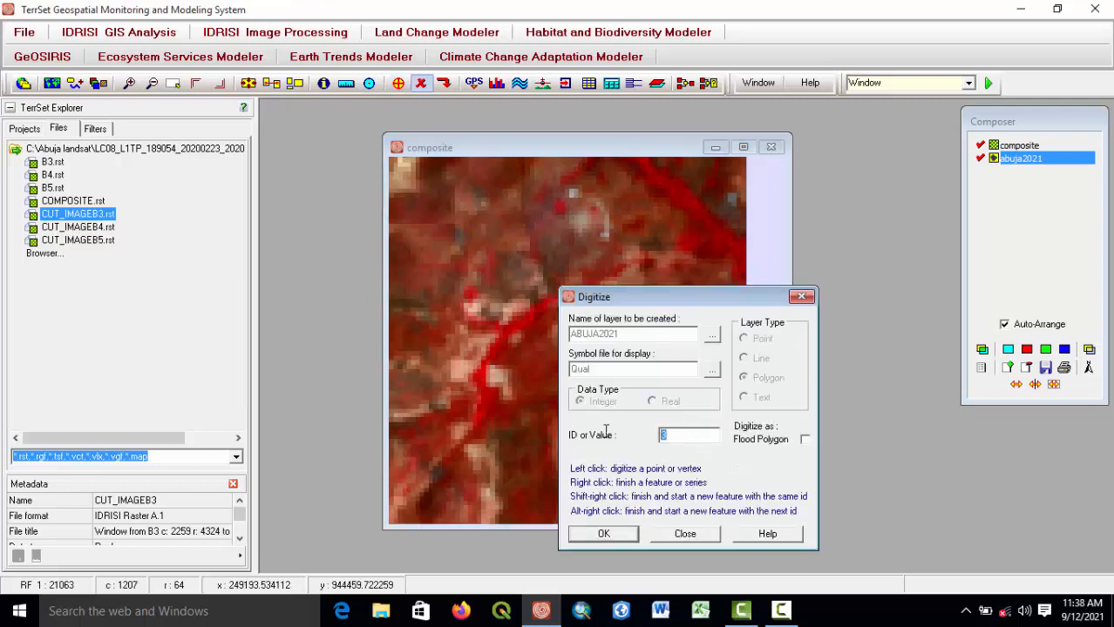
pyautogui.click(610, 535)
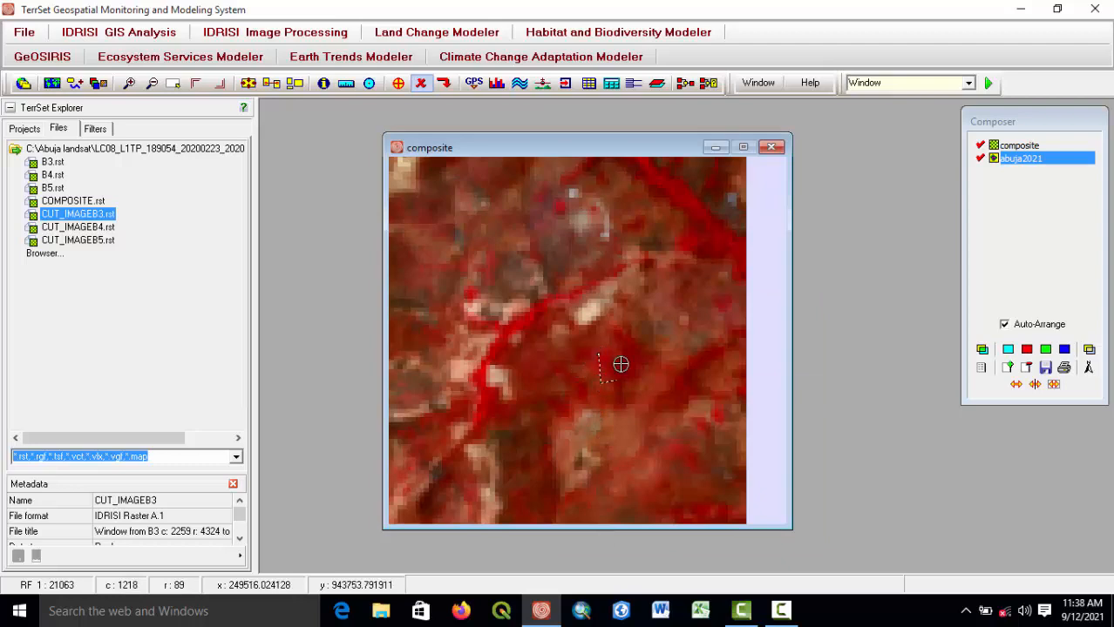
# Zoom and pan around the northern part of the composite to look for the next area to digitize.
pyautogui.scroll(-5, 610, 366)
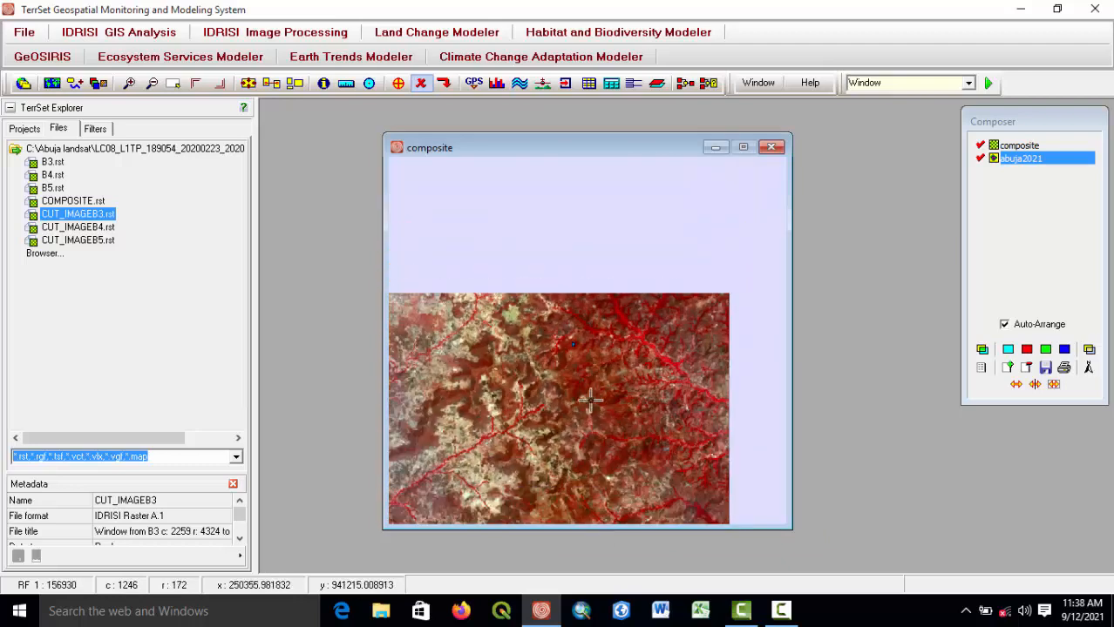
pyautogui.moveTo(604, 383); pyautogui.dragTo(609, 314)
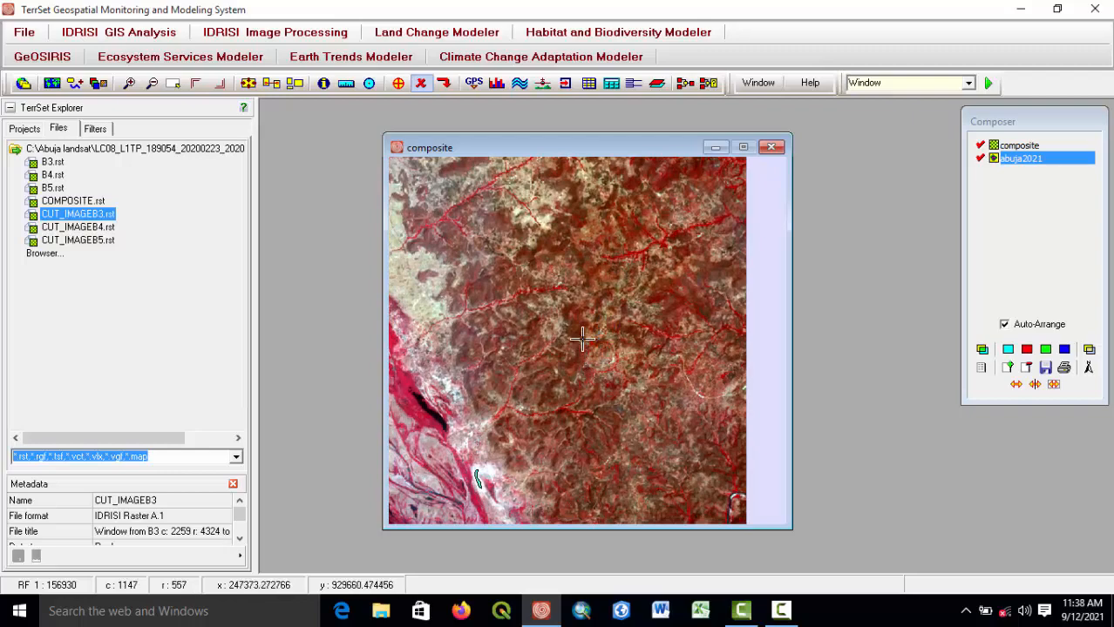
pyautogui.scroll(-1, 624, 369)
pyautogui.moveTo(646, 375); pyautogui.dragTo(723, 395)
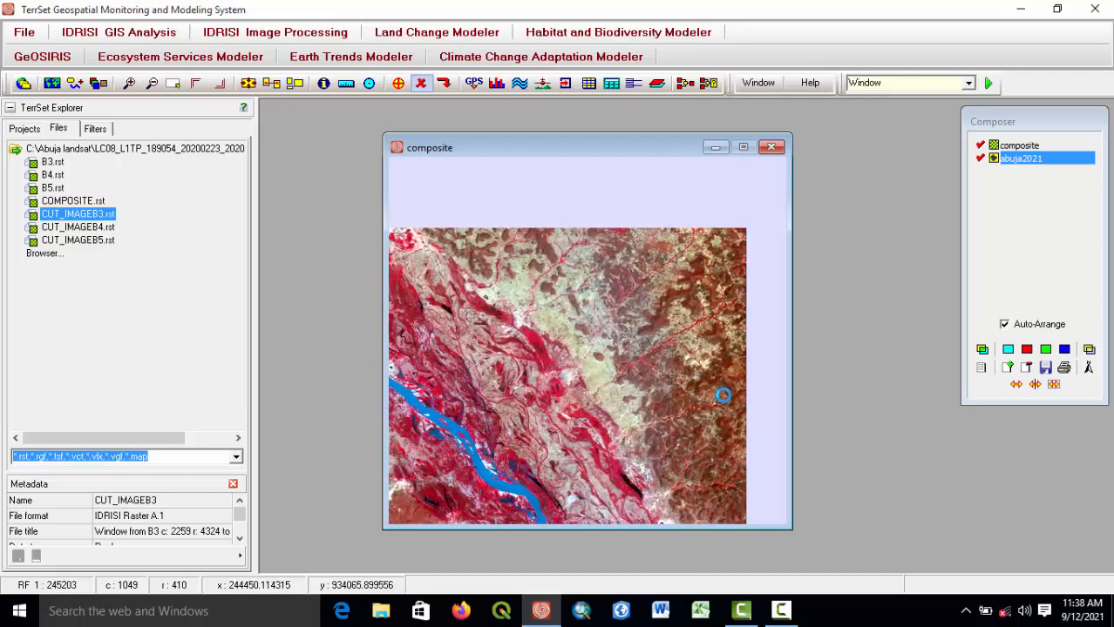
pyautogui.moveTo(535, 398); pyautogui.dragTo(480, 394)
pyautogui.scroll(7, 619, 290)
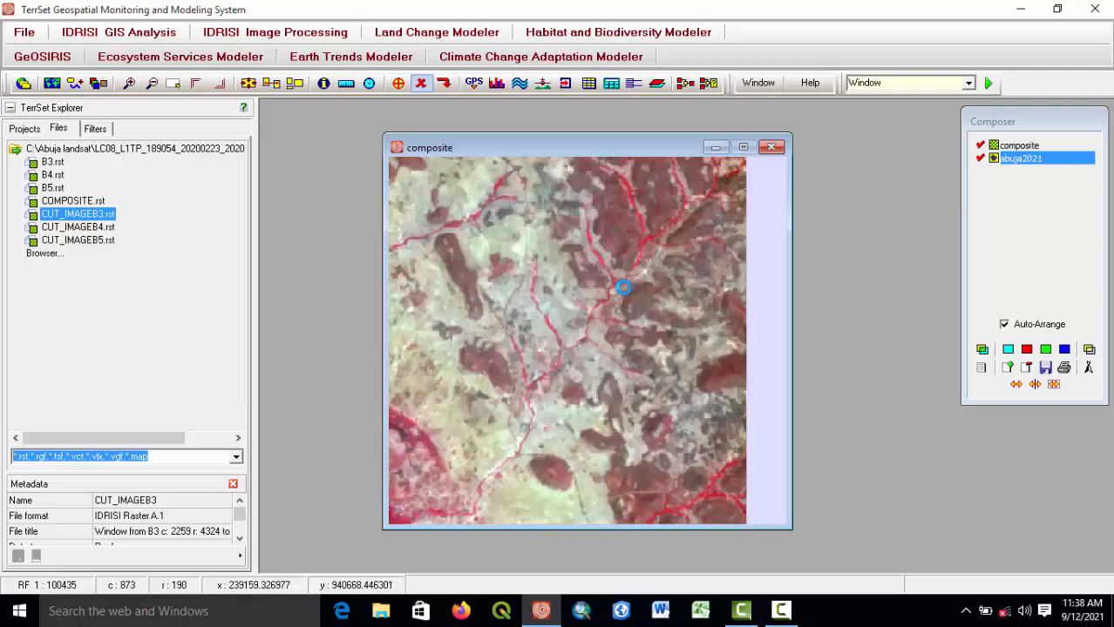
pyautogui.moveTo(670, 332); pyautogui.dragTo(568, 351)
pyautogui.moveTo(624, 228); pyautogui.dragTo(595, 299)
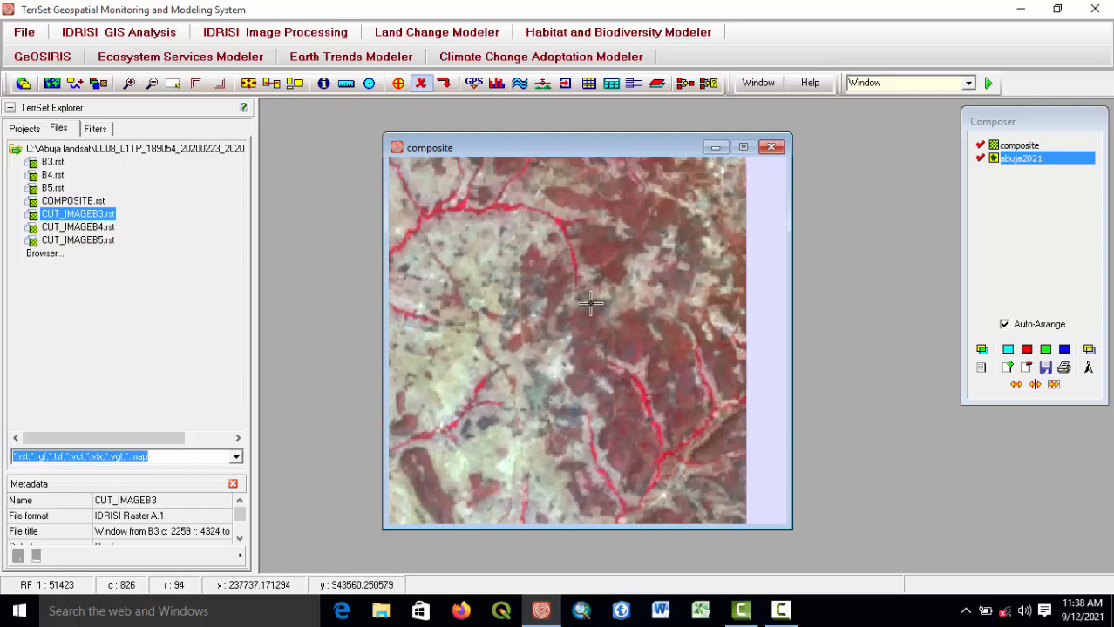
pyautogui.scroll(3, 595, 299)
pyautogui.moveTo(519, 250); pyautogui.dragTo(556, 322)
pyautogui.scroll(2, 556, 322)
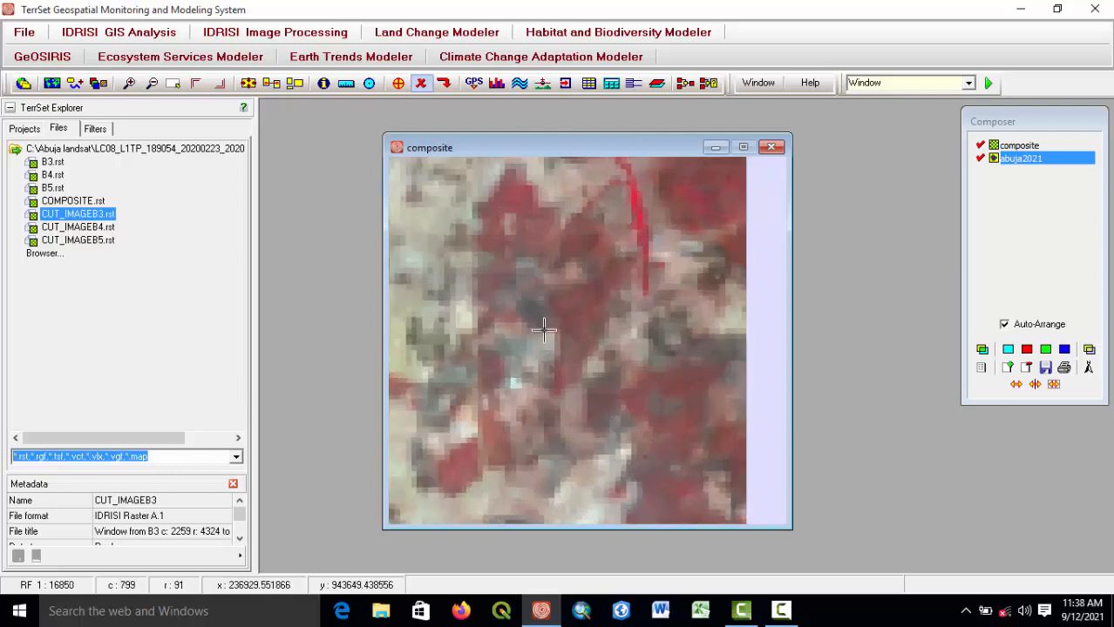
pyautogui.scroll(-4, 540, 320)
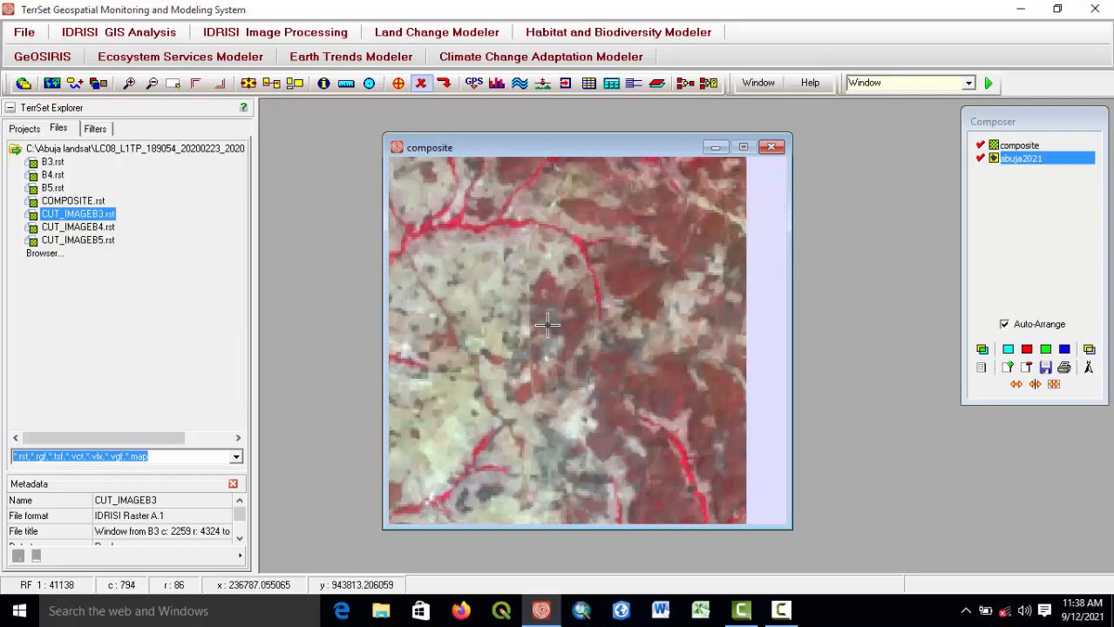
pyautogui.scroll(5, 542, 318)
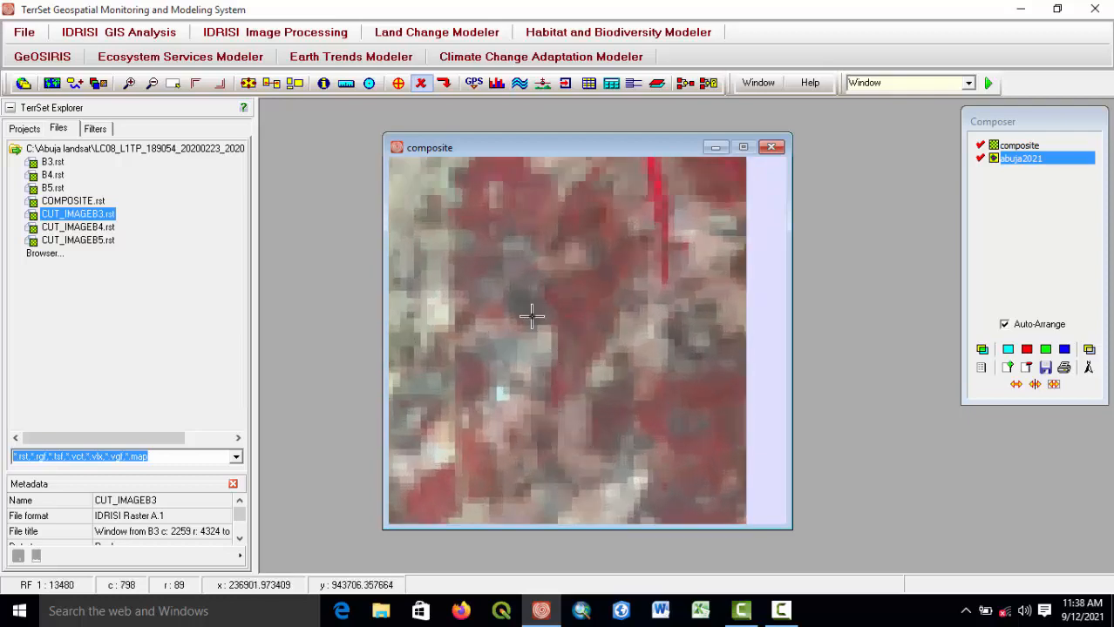
pyautogui.click(398, 83)
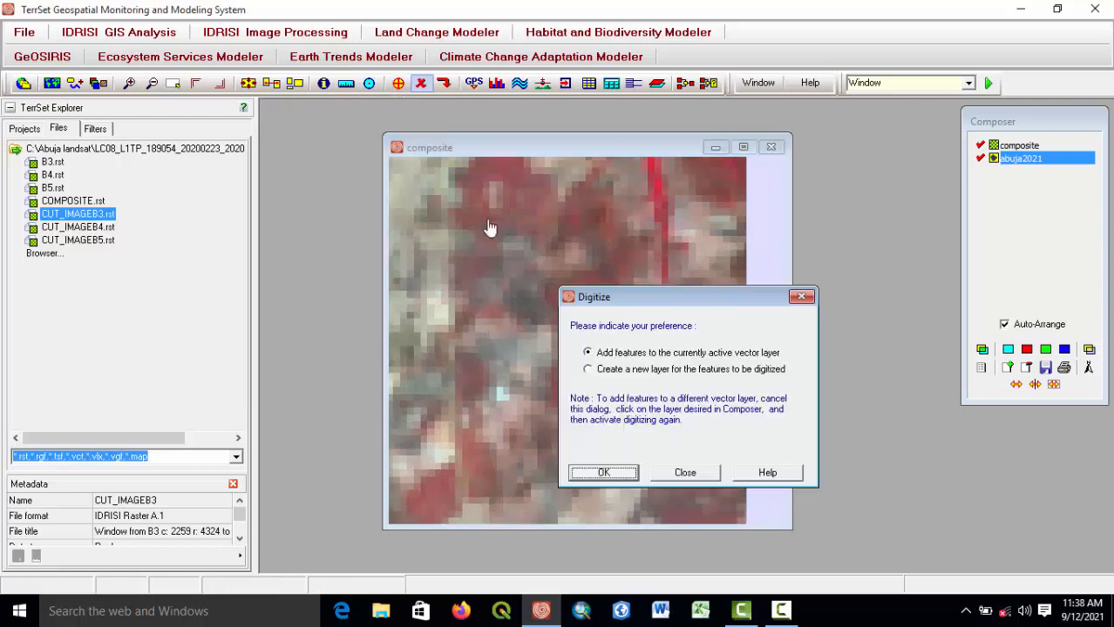
pyautogui.click(601, 471)
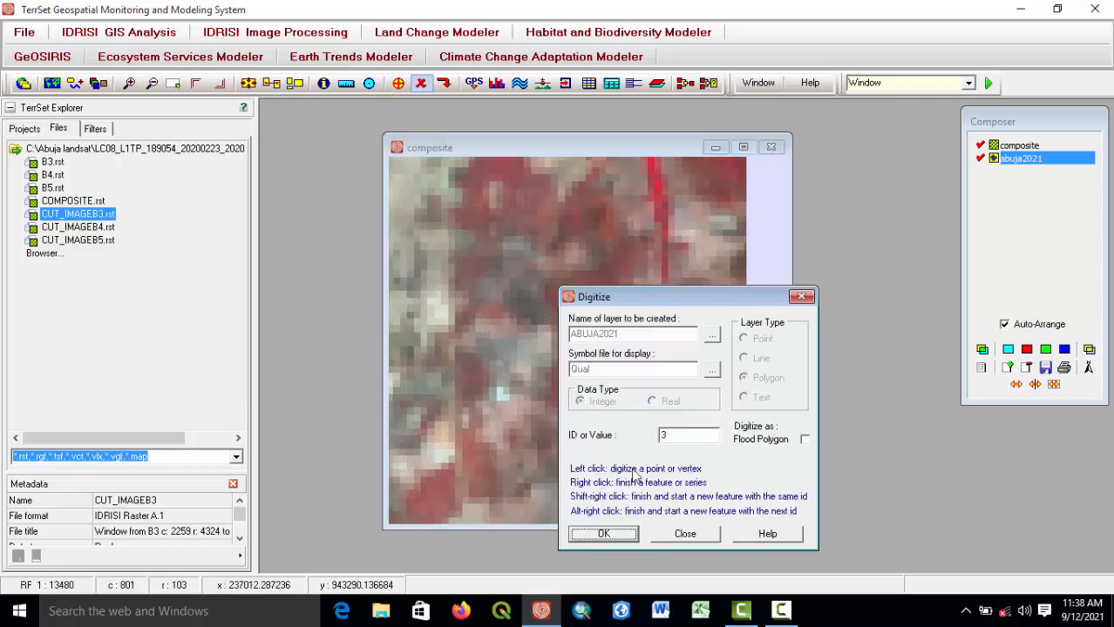
pyautogui.click(600, 534)
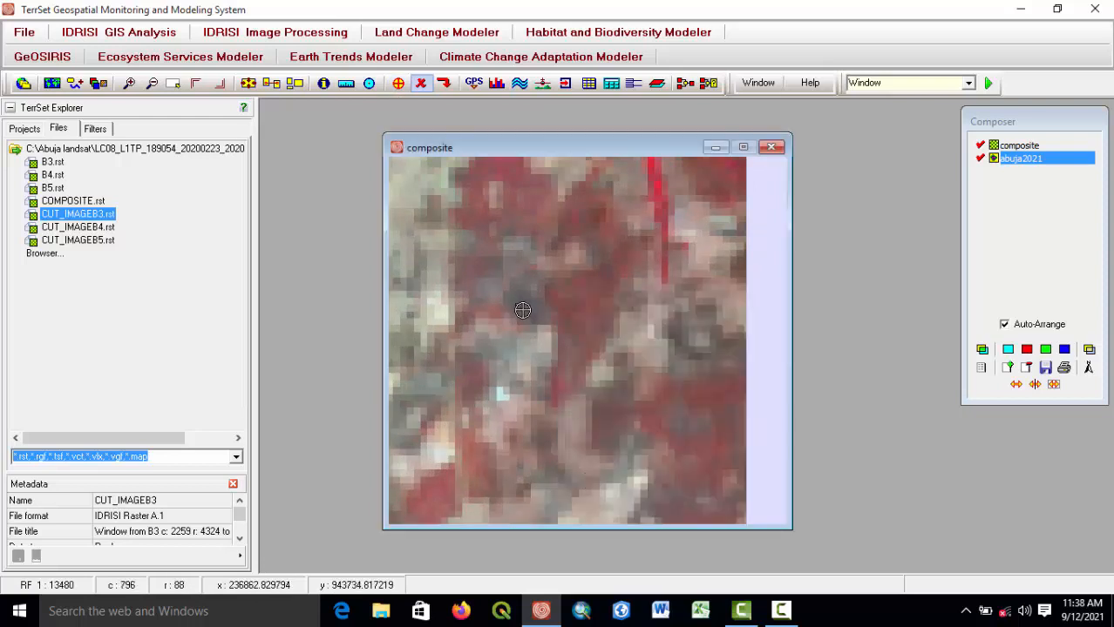
# Zoom and pan around the composite to look for the next area to digitize.
pyautogui.scroll(-8, 571, 353)
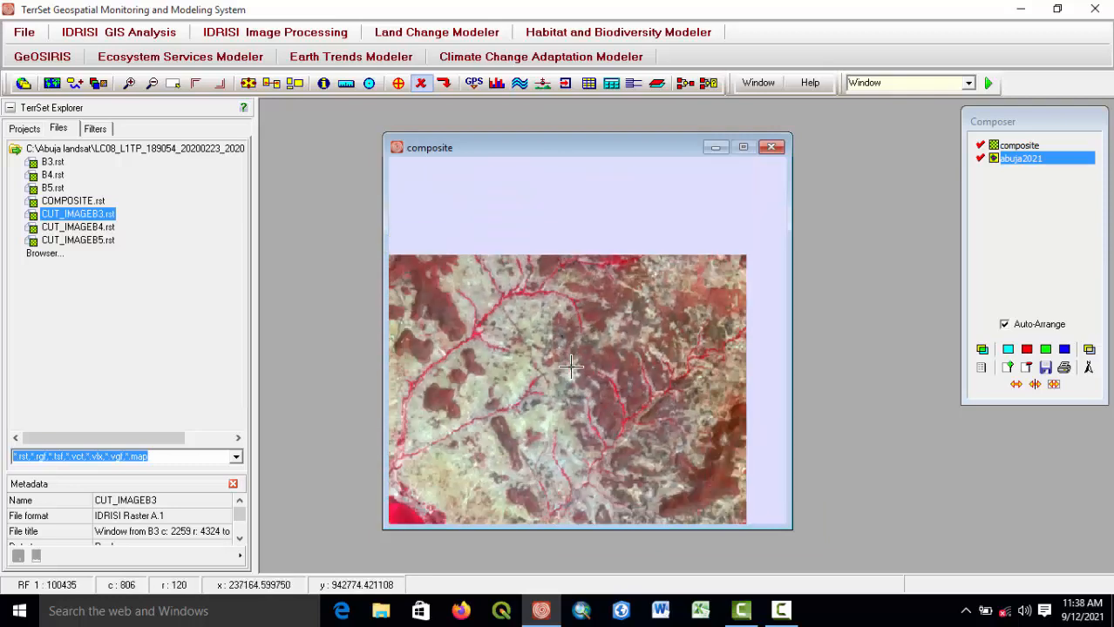
pyautogui.moveTo(594, 298); pyautogui.dragTo(588, 238)
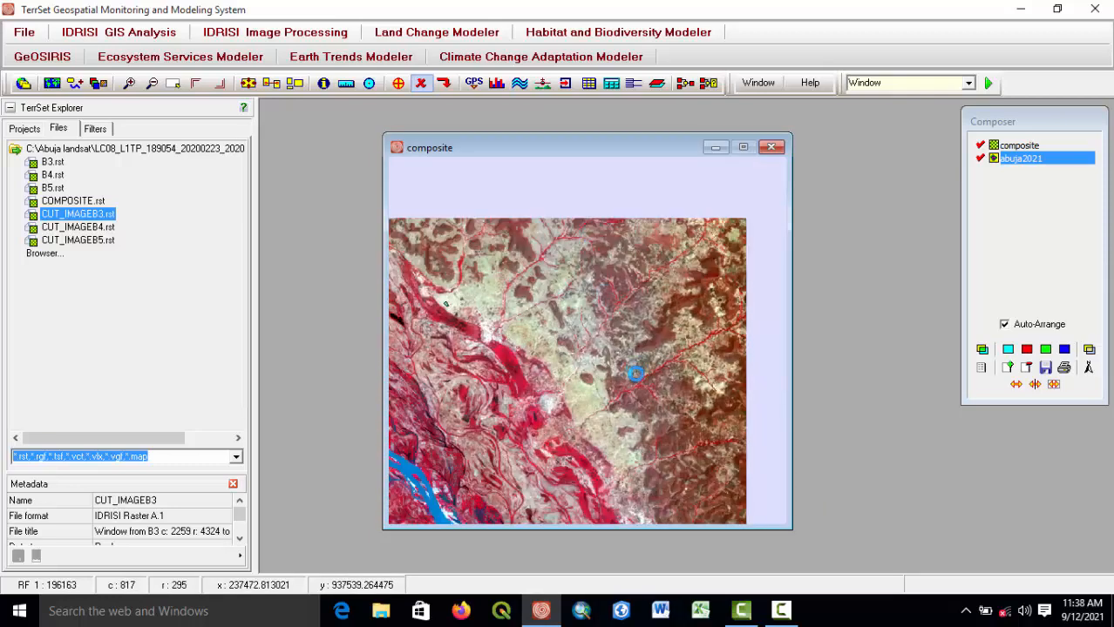
pyautogui.moveTo(635, 373); pyautogui.dragTo(589, 248)
pyautogui.moveTo(589, 322); pyautogui.dragTo(579, 221)
pyautogui.moveTo(566, 370); pyautogui.dragTo(636, 226)
pyautogui.moveTo(508, 375); pyautogui.dragTo(567, 302)
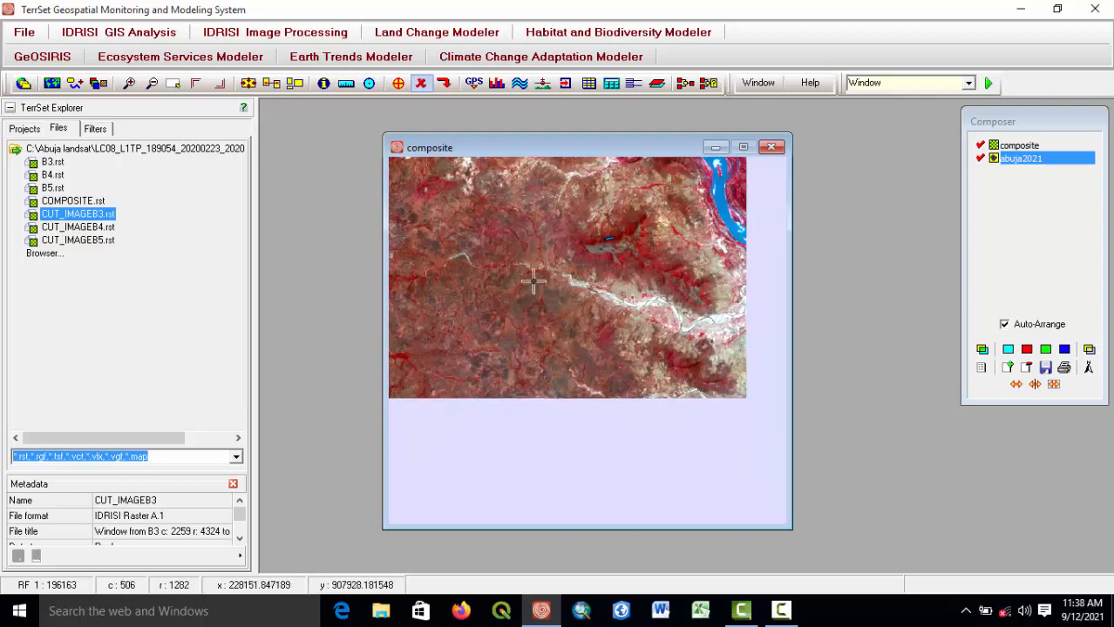
pyautogui.scroll(4, 566, 302)
pyautogui.moveTo(548, 262); pyautogui.dragTo(564, 344)
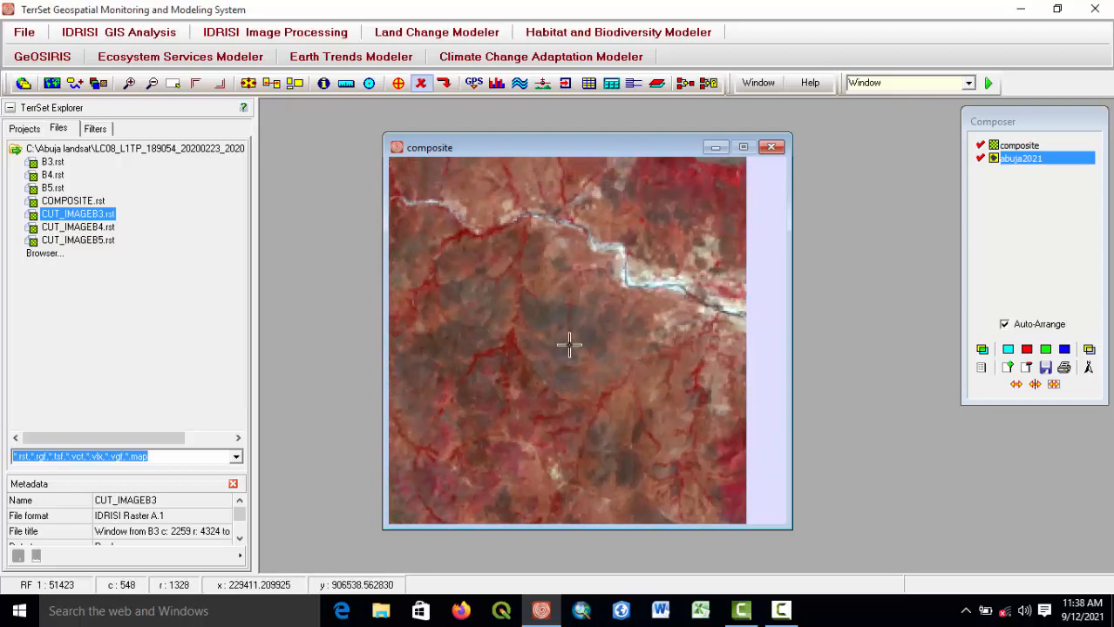
pyautogui.scroll(3, 557, 314)
pyautogui.moveTo(546, 305); pyautogui.dragTo(562, 338)
pyautogui.scroll(1, 562, 338)
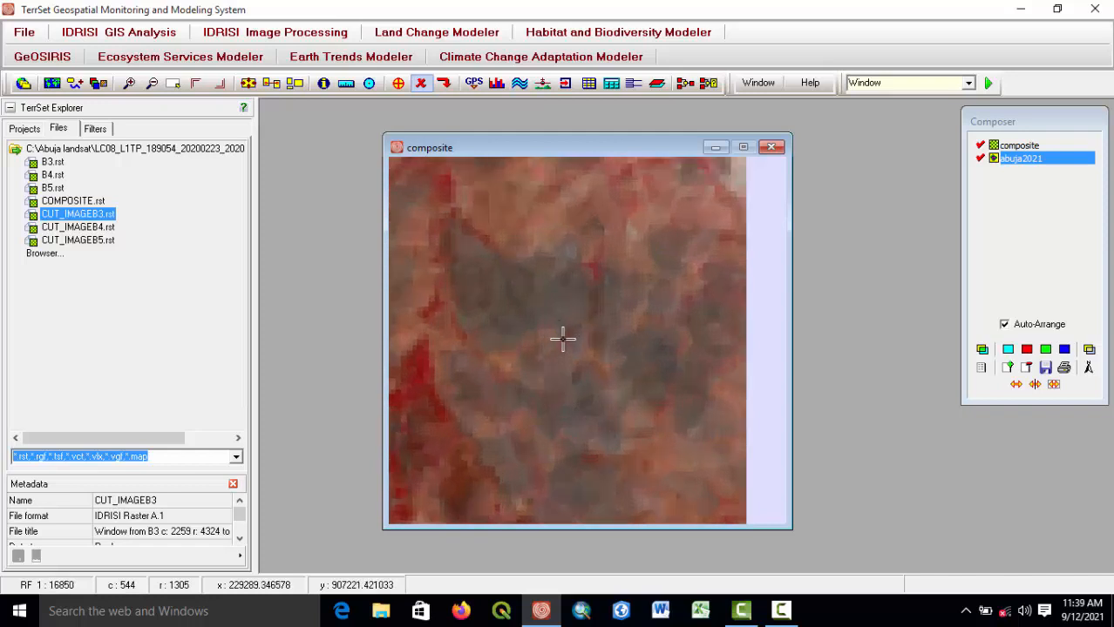
pyautogui.click(398, 84)
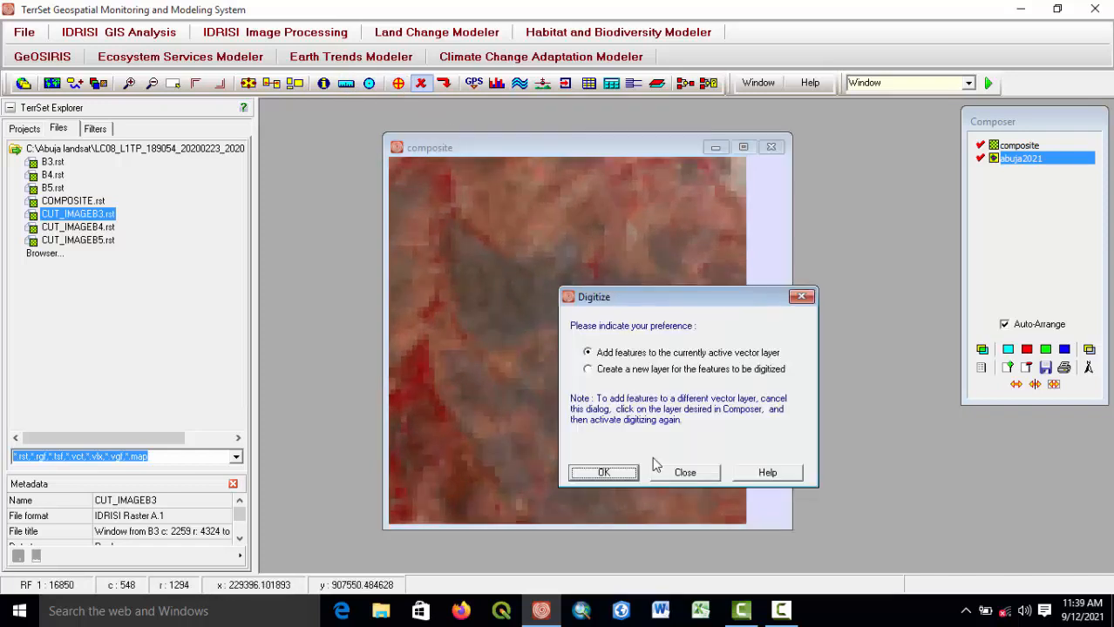
pyautogui.click(604, 473)
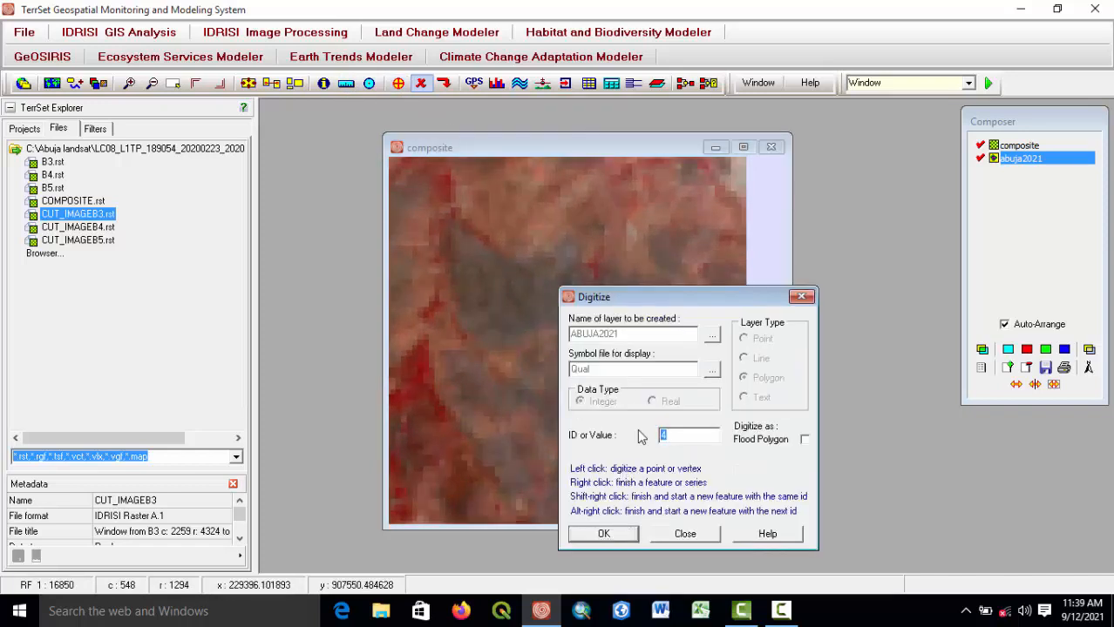
pyautogui.click(618, 537)
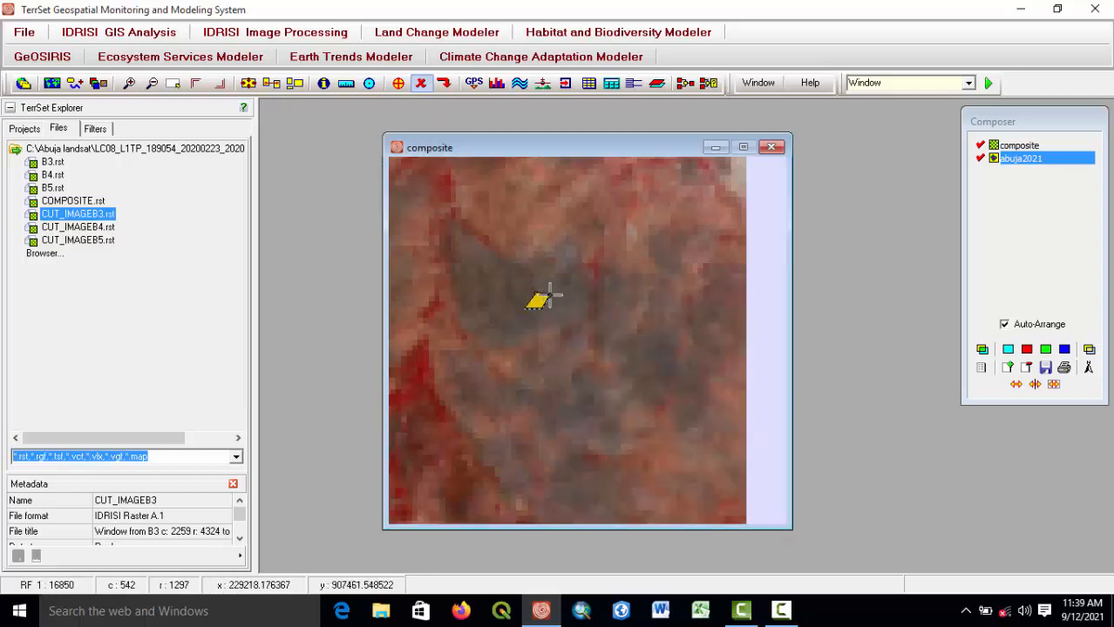
# Digitize a thin polygon with ID 4 along the dark water body below the existing blue polygon, finishing it after three vertices.
pyautogui.scroll(-5, 549, 296)
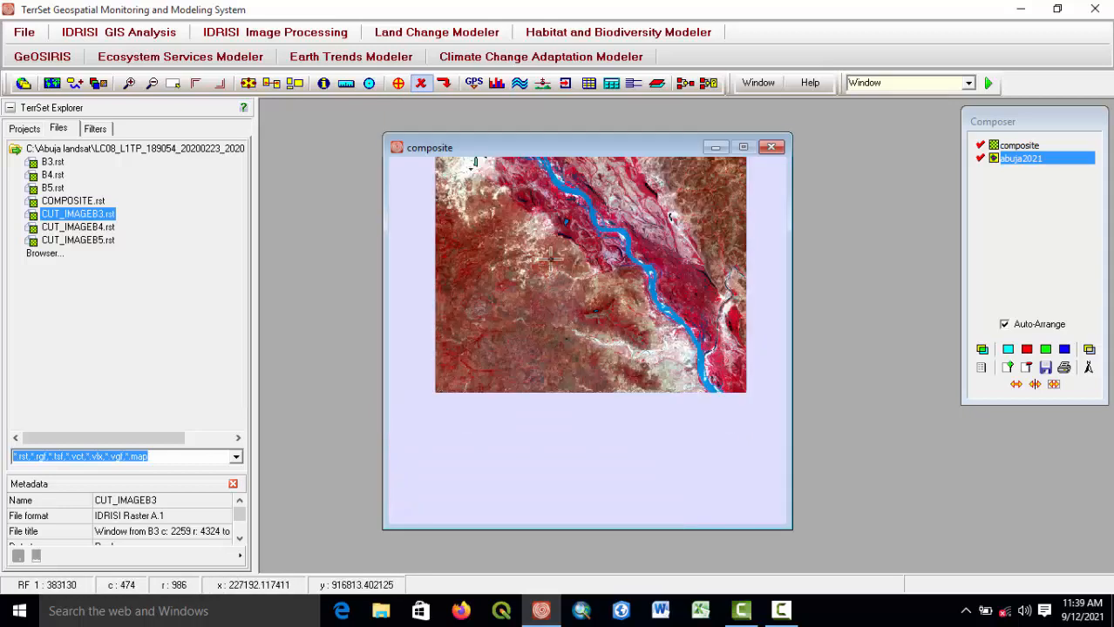
pyautogui.scroll(3, 551, 258)
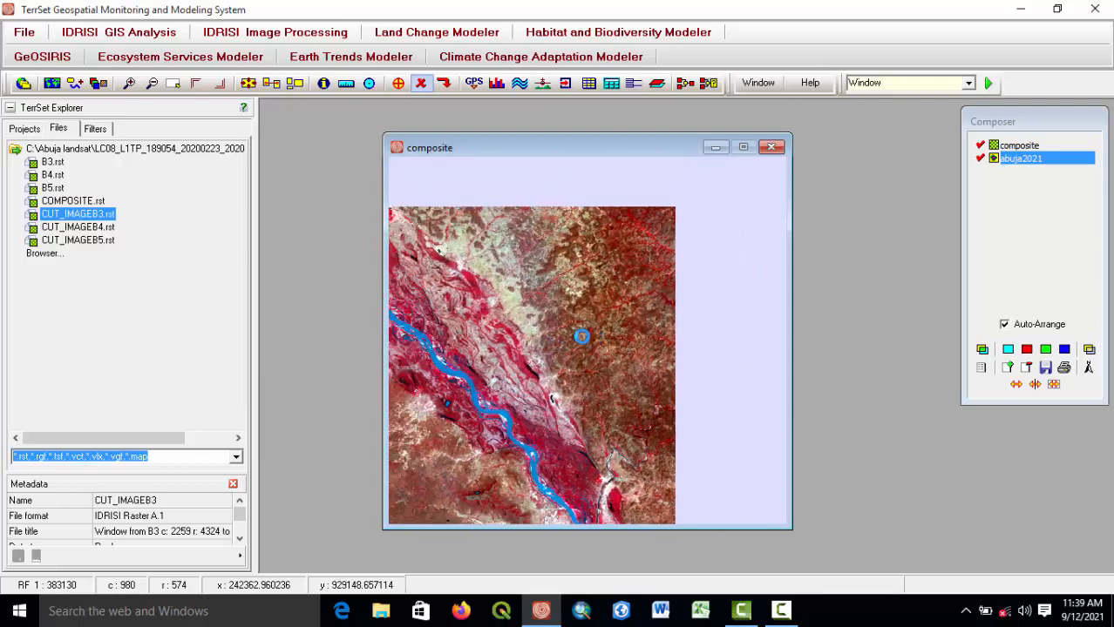
pyautogui.moveTo(582, 336); pyautogui.dragTo(624, 301)
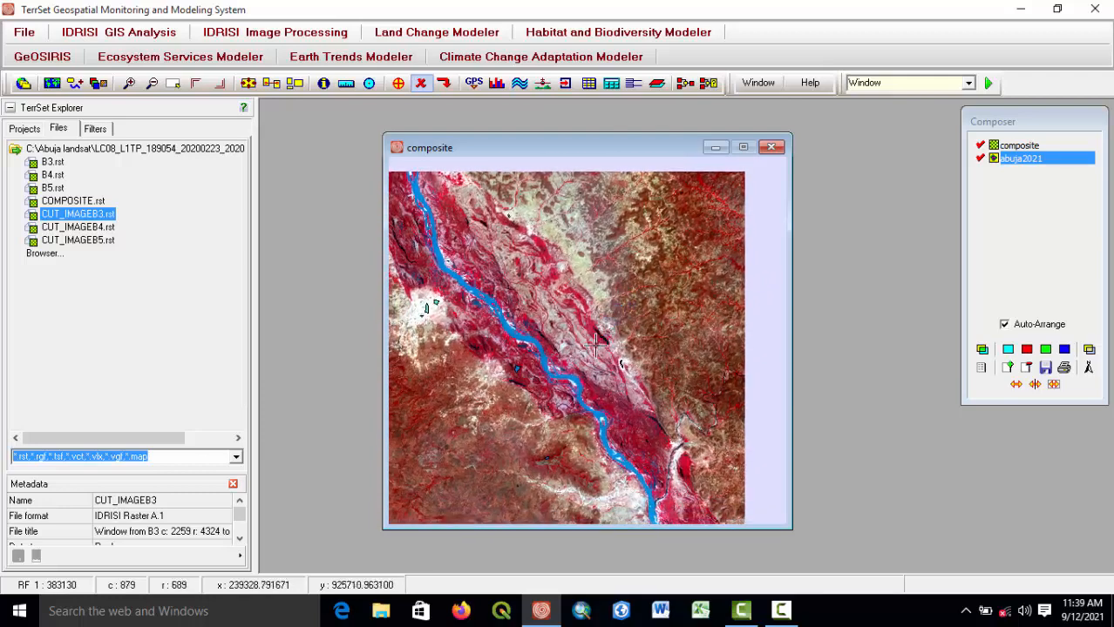
pyautogui.moveTo(505, 350); pyautogui.dragTo(556, 313)
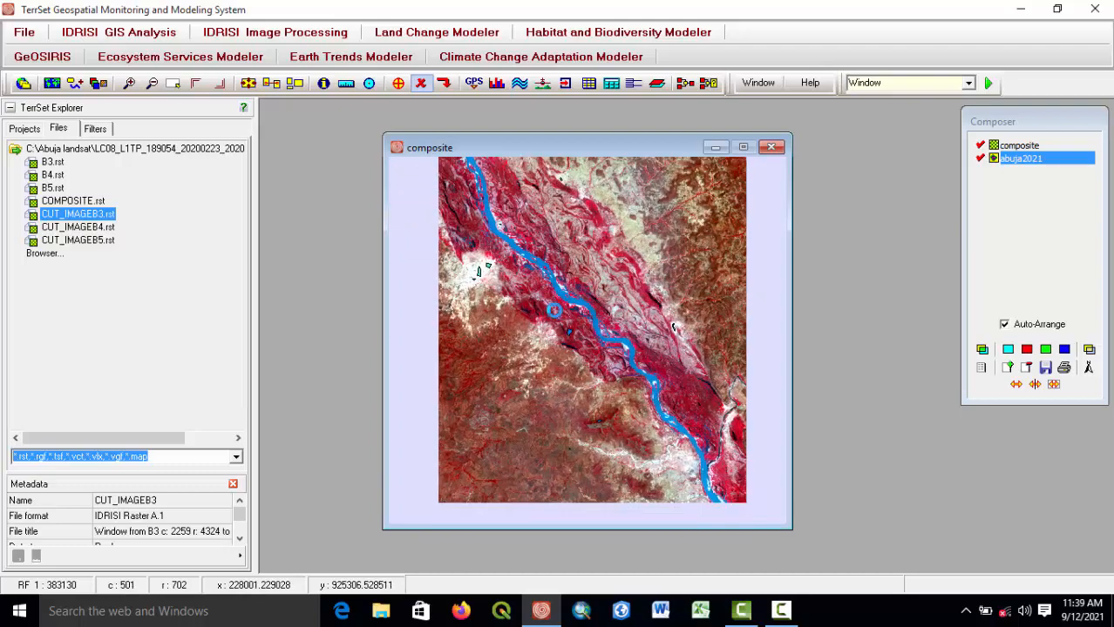
pyautogui.scroll(5, 584, 283)
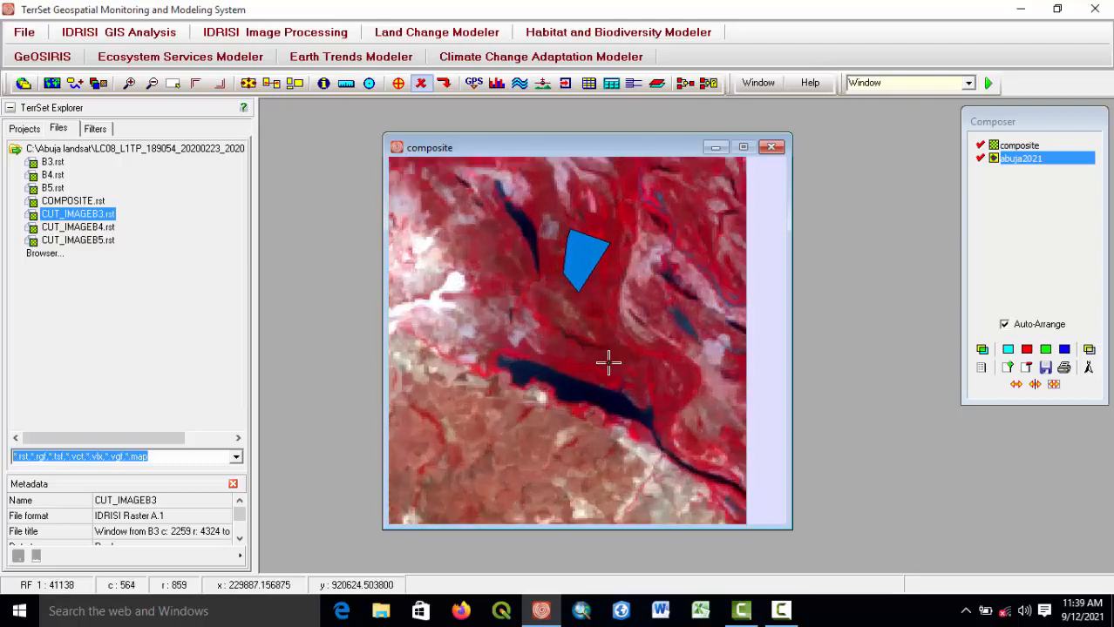
pyautogui.scroll(3, 608, 362)
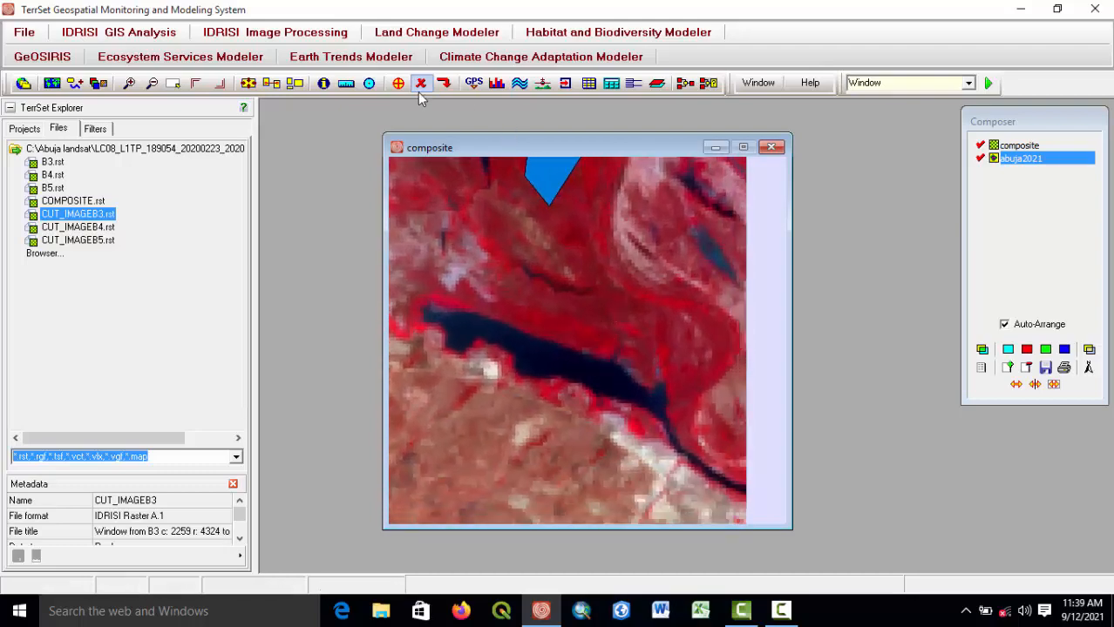
pyautogui.click(397, 84)
pyautogui.click(617, 473)
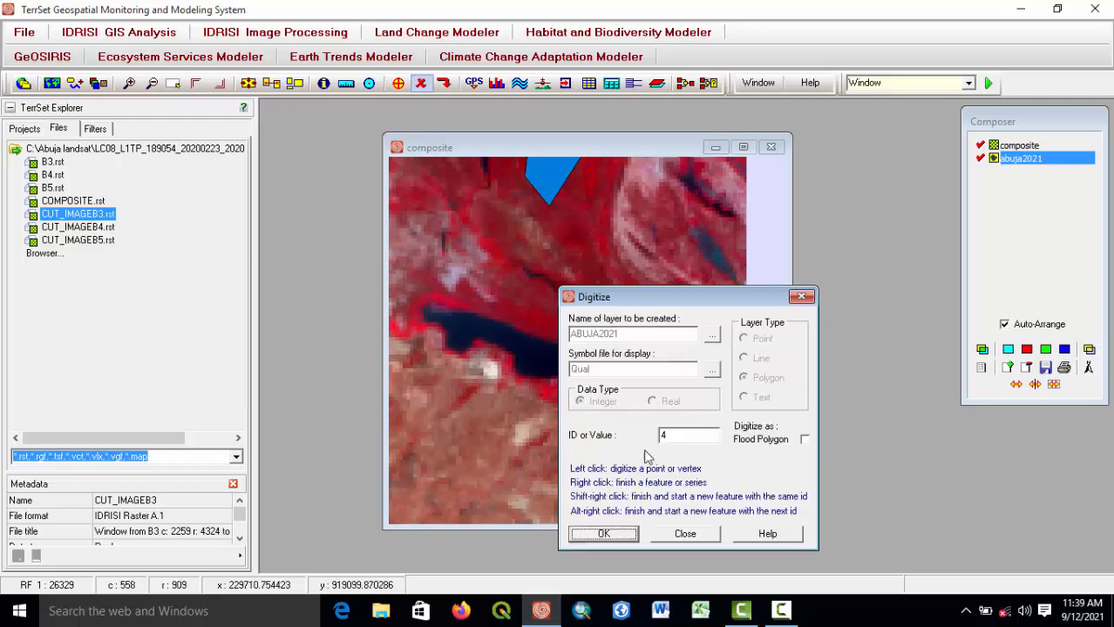
pyautogui.click(604, 534)
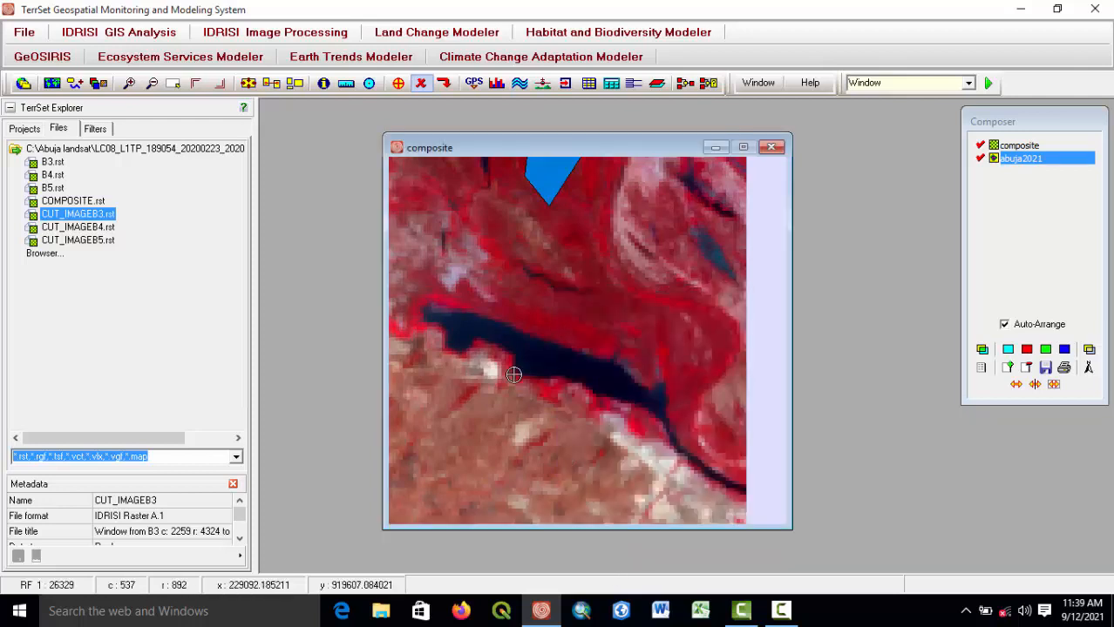
pyautogui.click(468, 327)
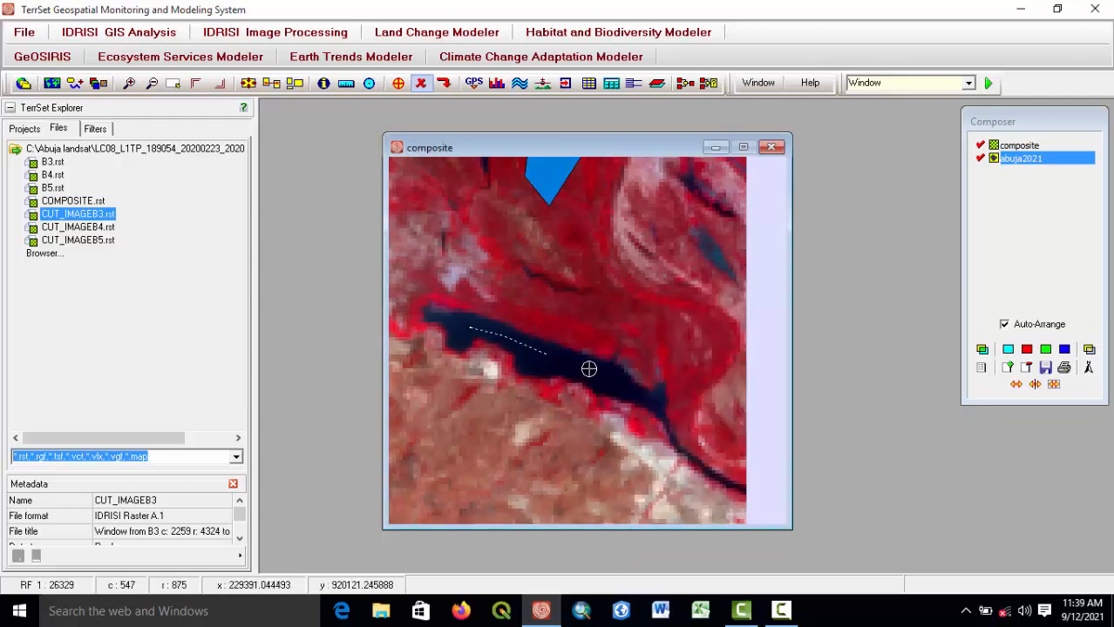
pyautogui.click(624, 383)
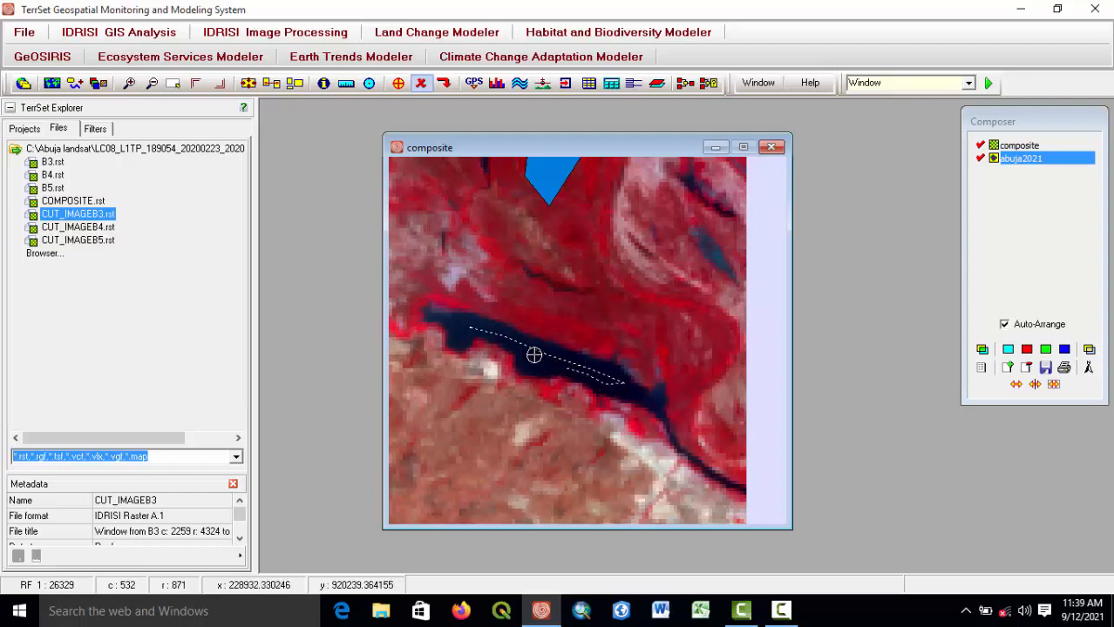
pyautogui.rightClick(459, 327)
# Move to the dark water channel further south-west and digitize another ID 4 polygon along it with three vertices.
pyautogui.scroll(-1, 458, 328)
pyautogui.scroll(-1, 553, 356)
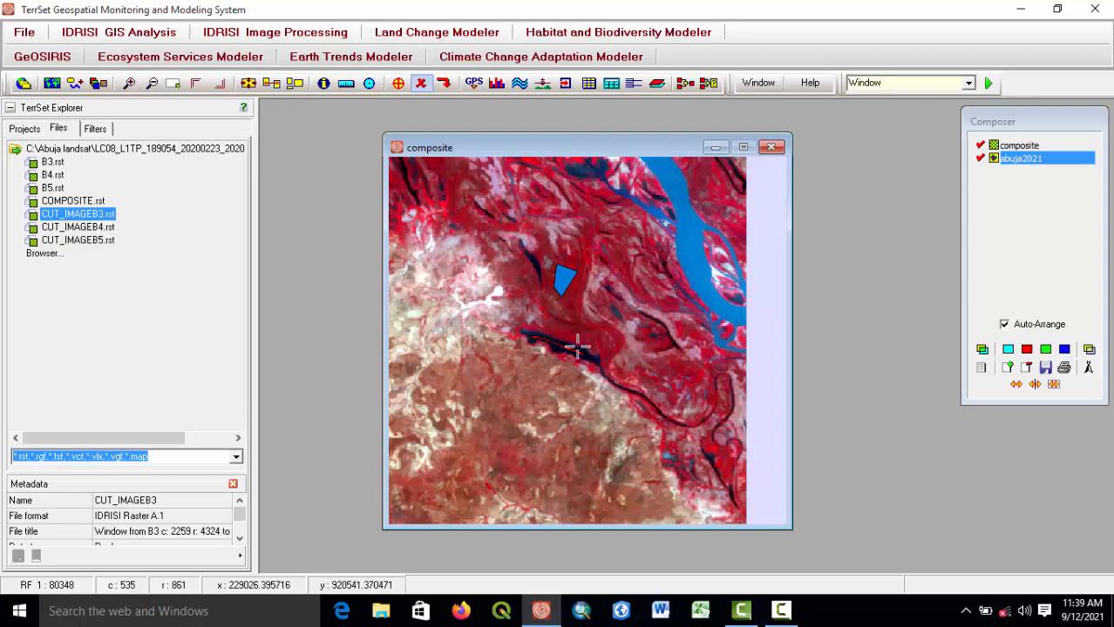
pyautogui.moveTo(616, 337); pyautogui.dragTo(669, 445)
pyautogui.moveTo(559, 338); pyautogui.dragTo(677, 413)
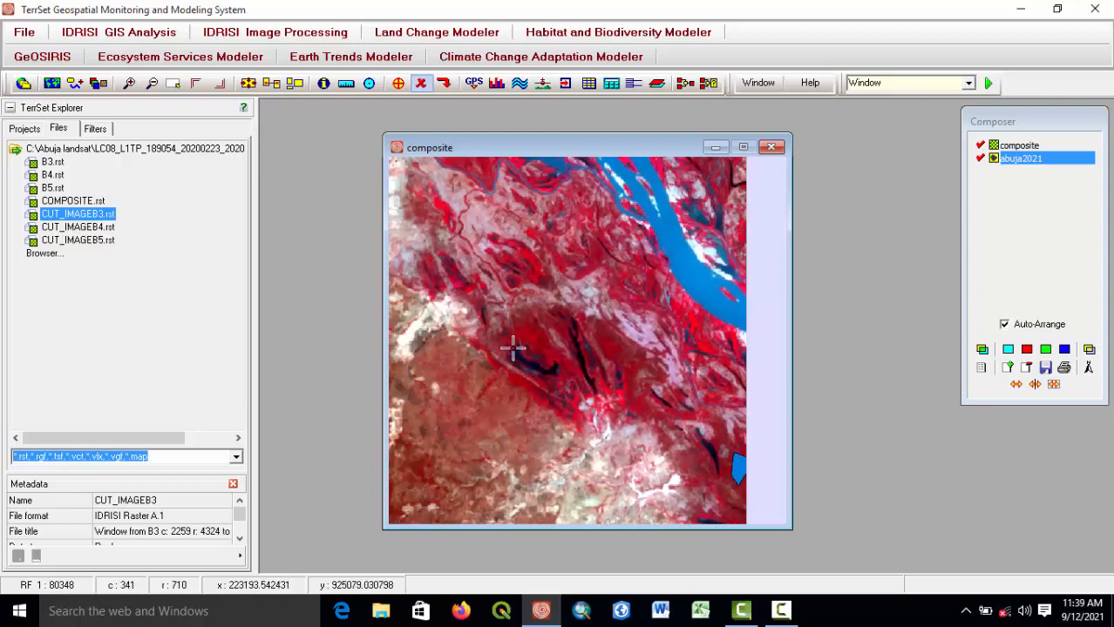
pyautogui.scroll(2, 521, 368)
pyautogui.scroll(1, 502, 402)
pyautogui.moveTo(502, 402); pyautogui.dragTo(601, 393)
pyautogui.scroll(1, 601, 393)
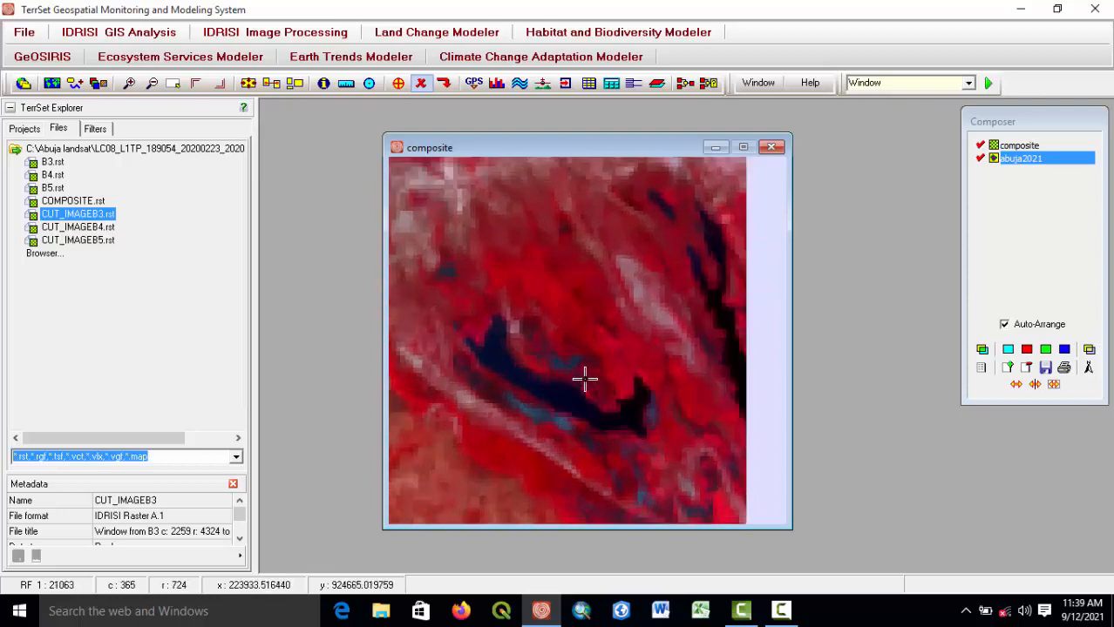
pyautogui.click(398, 83)
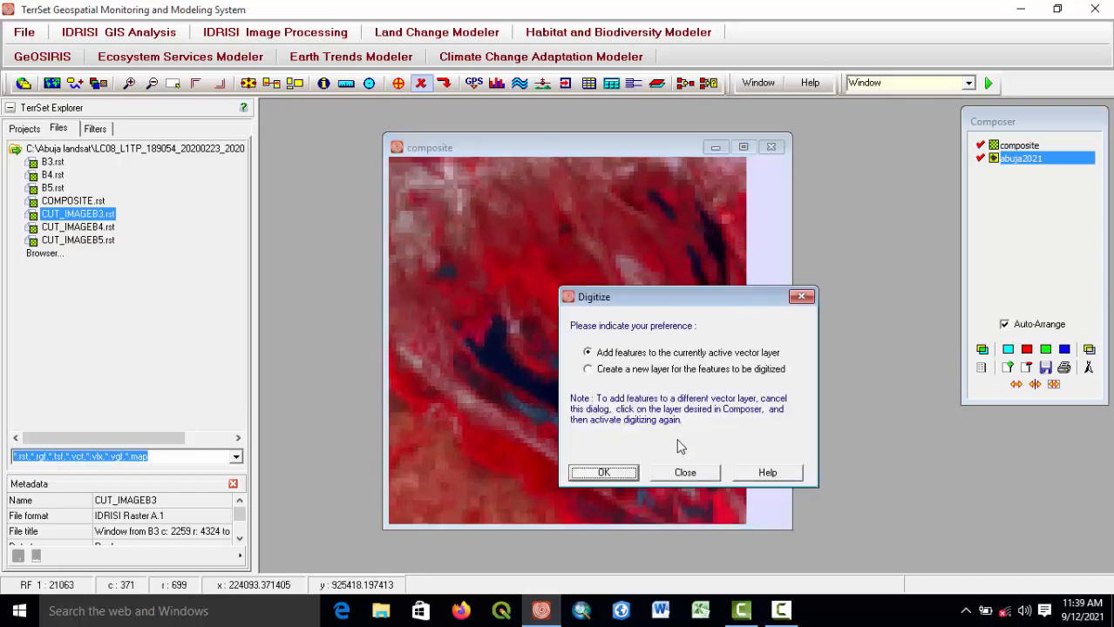
pyautogui.click(604, 472)
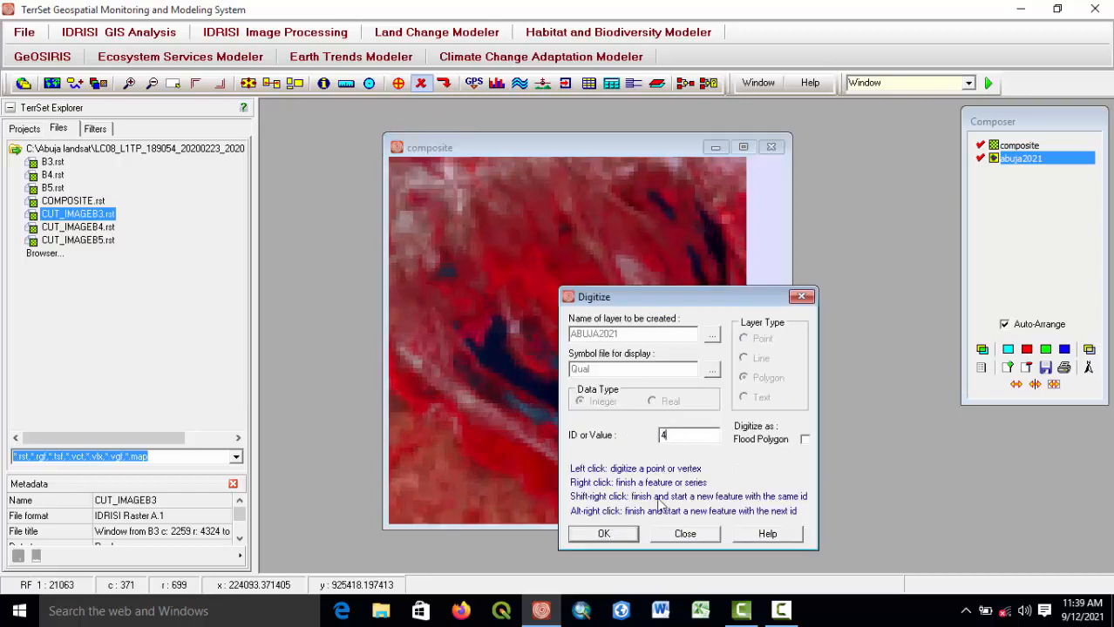
pyautogui.click(603, 534)
pyautogui.scroll(2, 510, 387)
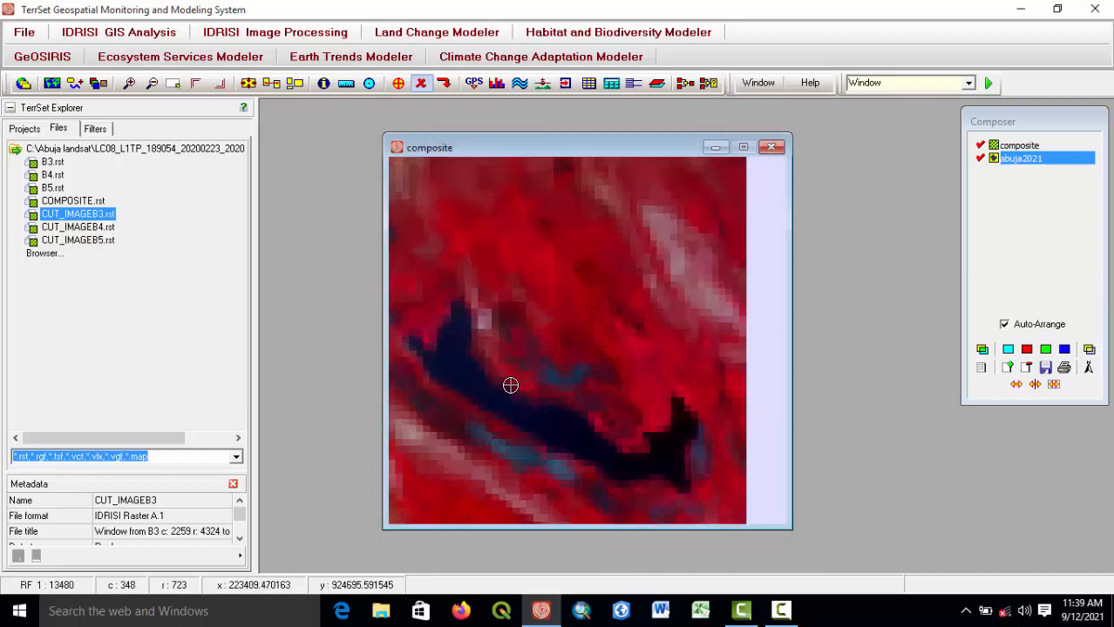
pyautogui.click(464, 384)
pyautogui.click(512, 417)
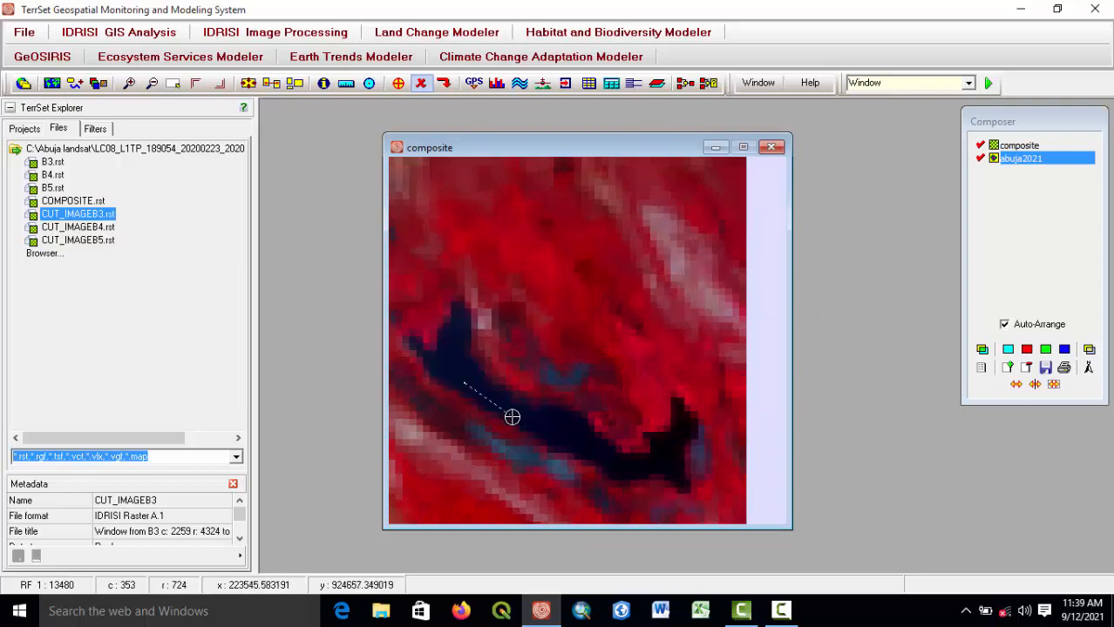
pyautogui.click(582, 442)
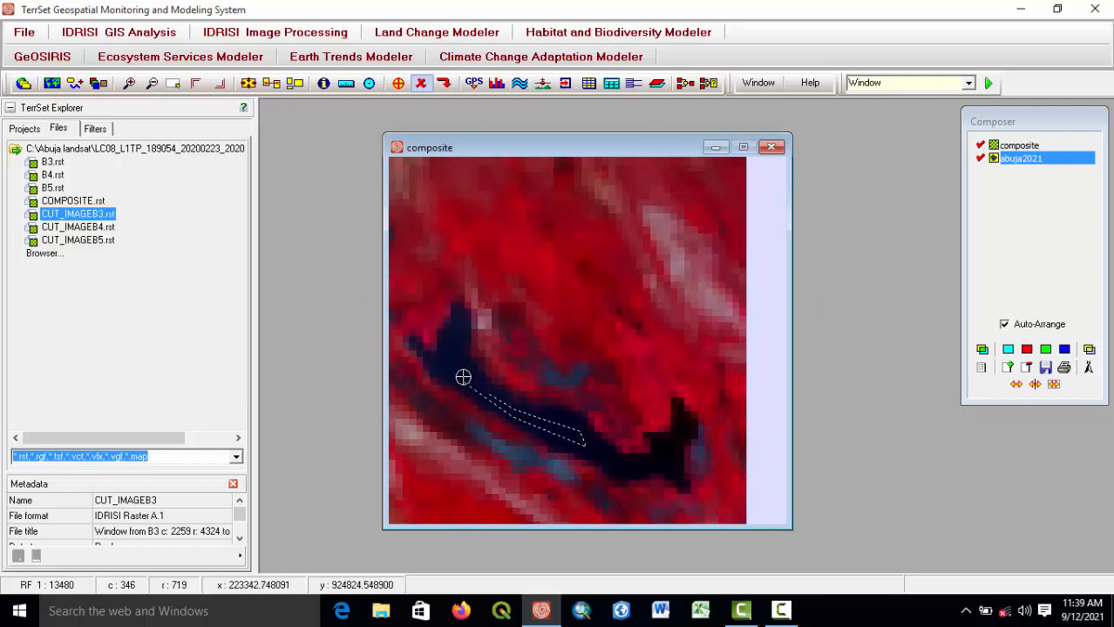
pyautogui.rightClick(454, 352)
pyautogui.scroll(-3, 454, 352)
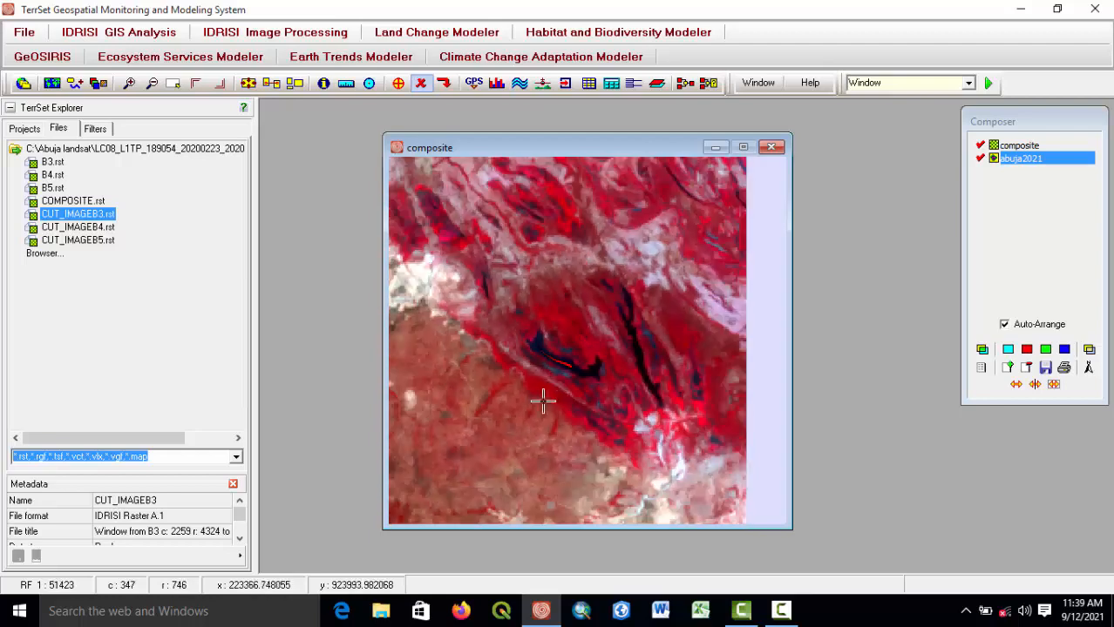
pyautogui.scroll(2, 630, 363)
pyautogui.moveTo(629, 363); pyautogui.dragTo(517, 358)
pyautogui.scroll(2, 567, 365)
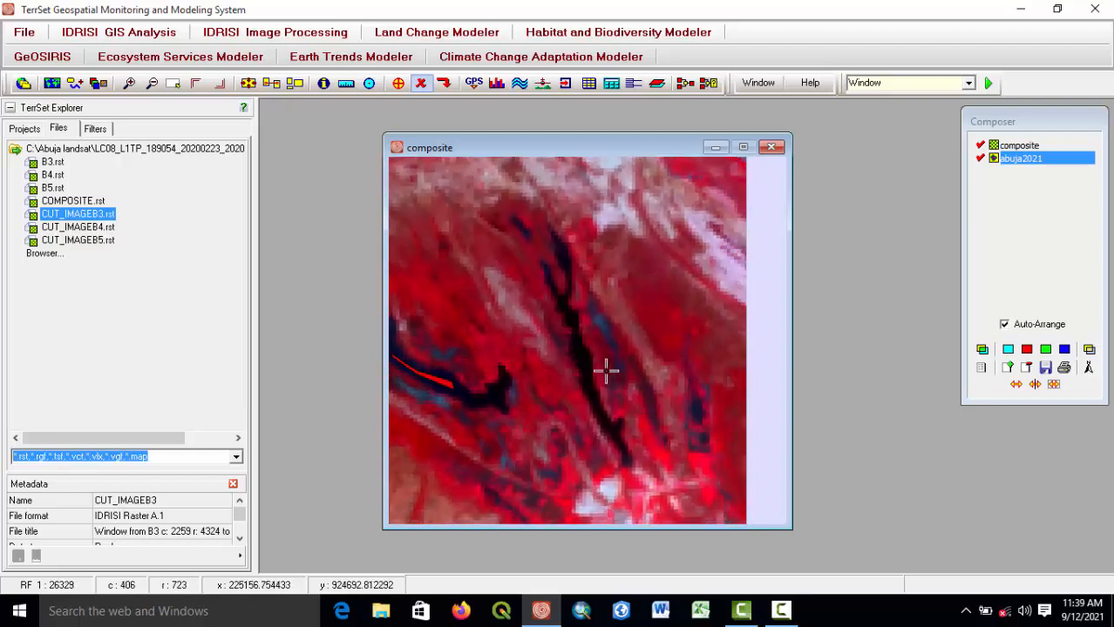
pyautogui.scroll(2, 576, 363)
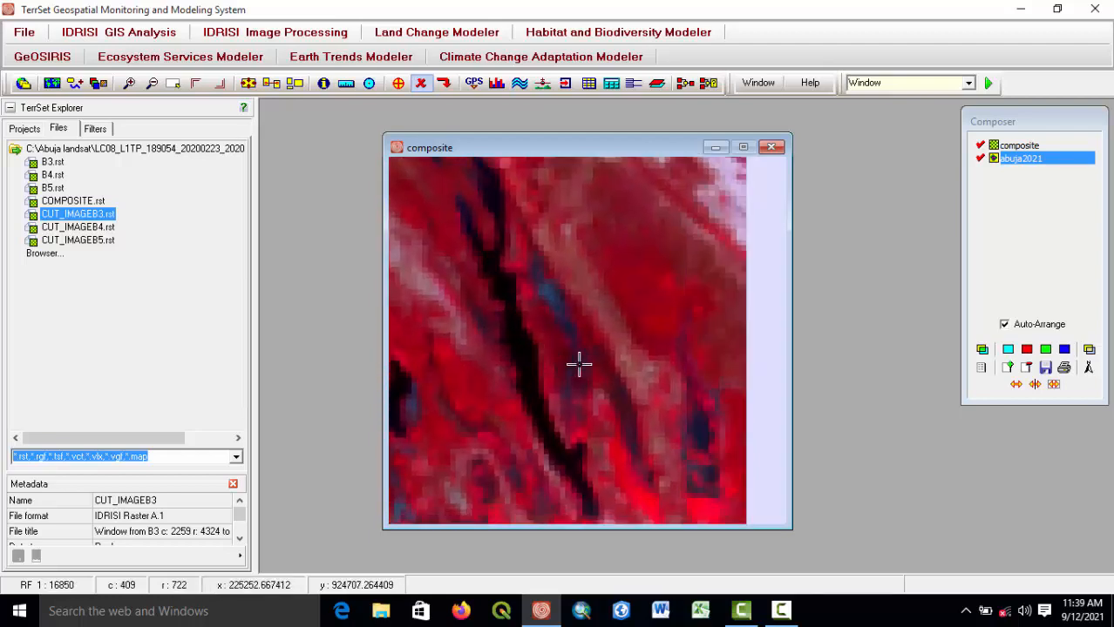
pyautogui.click(398, 83)
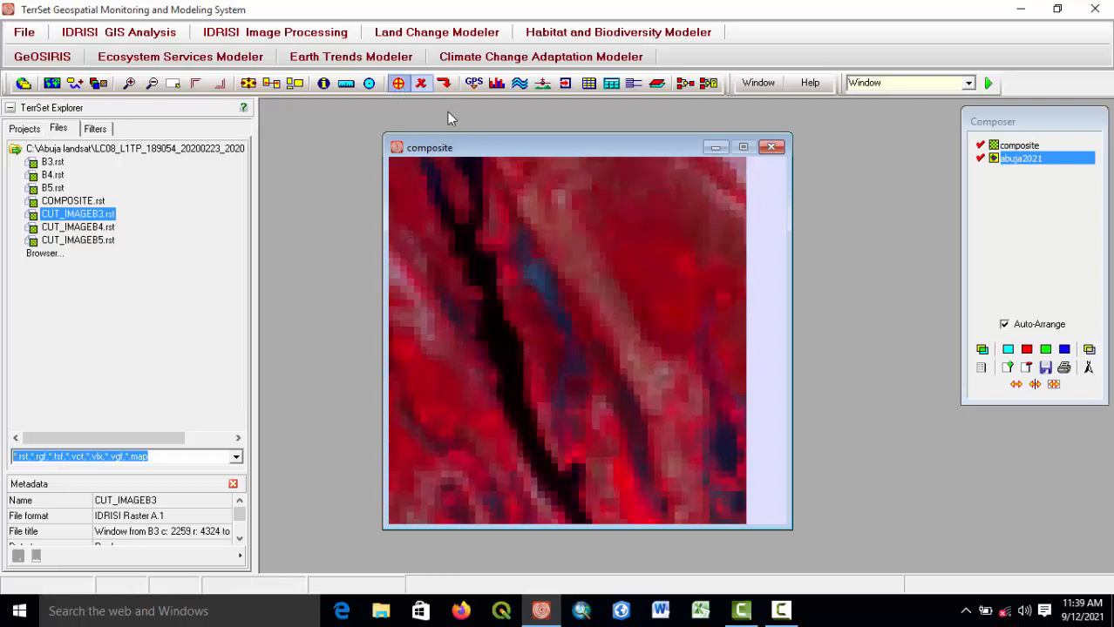
pyautogui.click(610, 472)
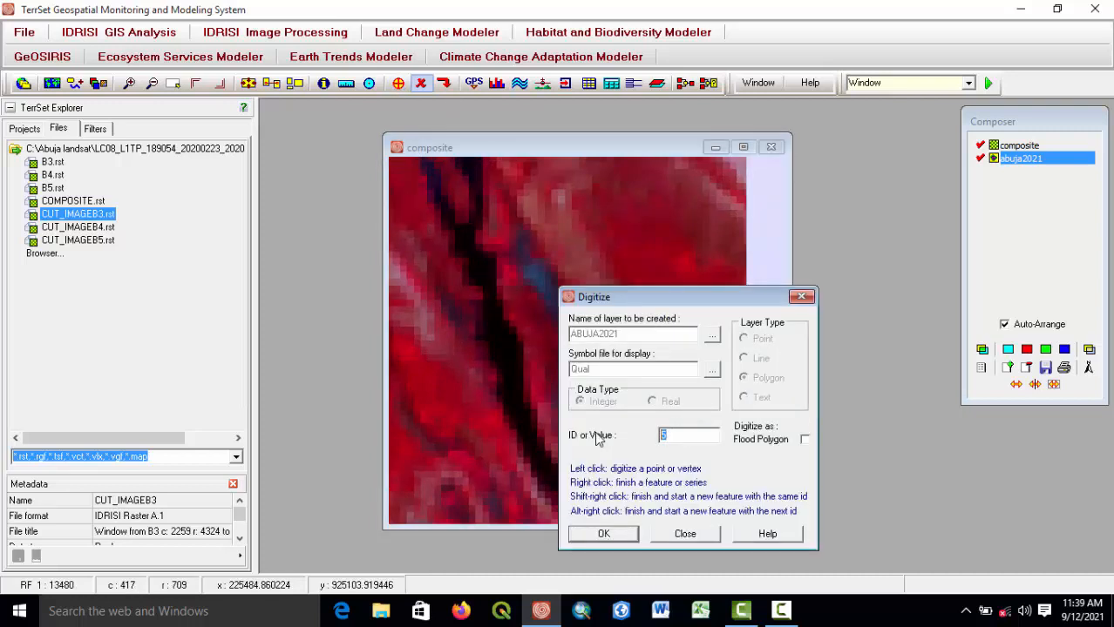
pyautogui.click(605, 534)
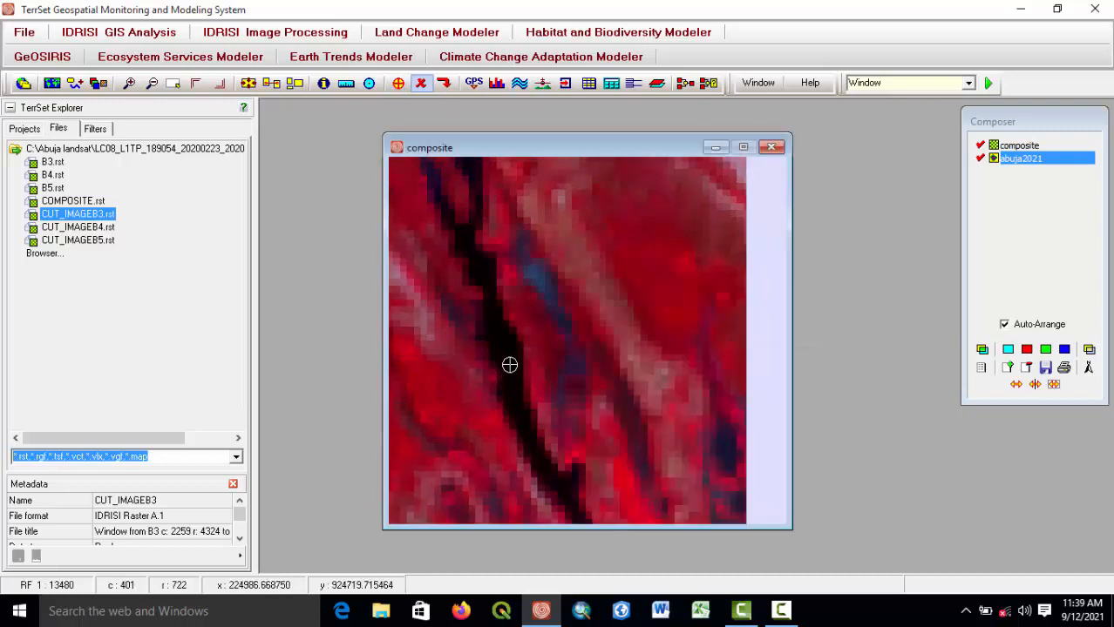
pyautogui.click(501, 336)
pyautogui.click(508, 373)
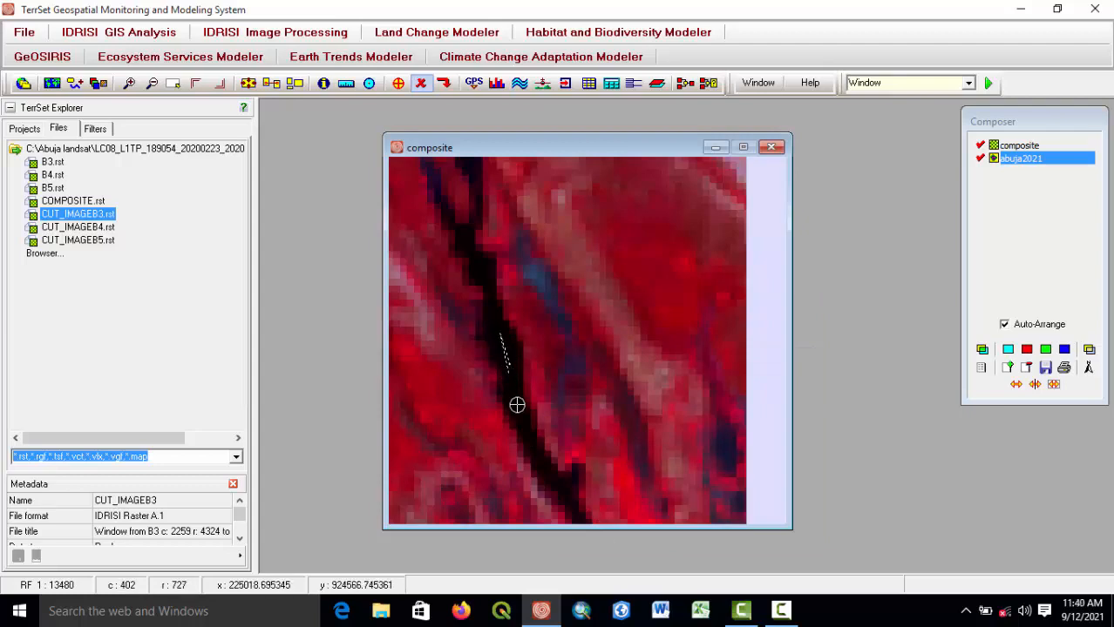
# Digitize a long thin ID 4 polygon along the middle of the blue river channel with five vertices.
pyautogui.scroll(-5, 551, 413)
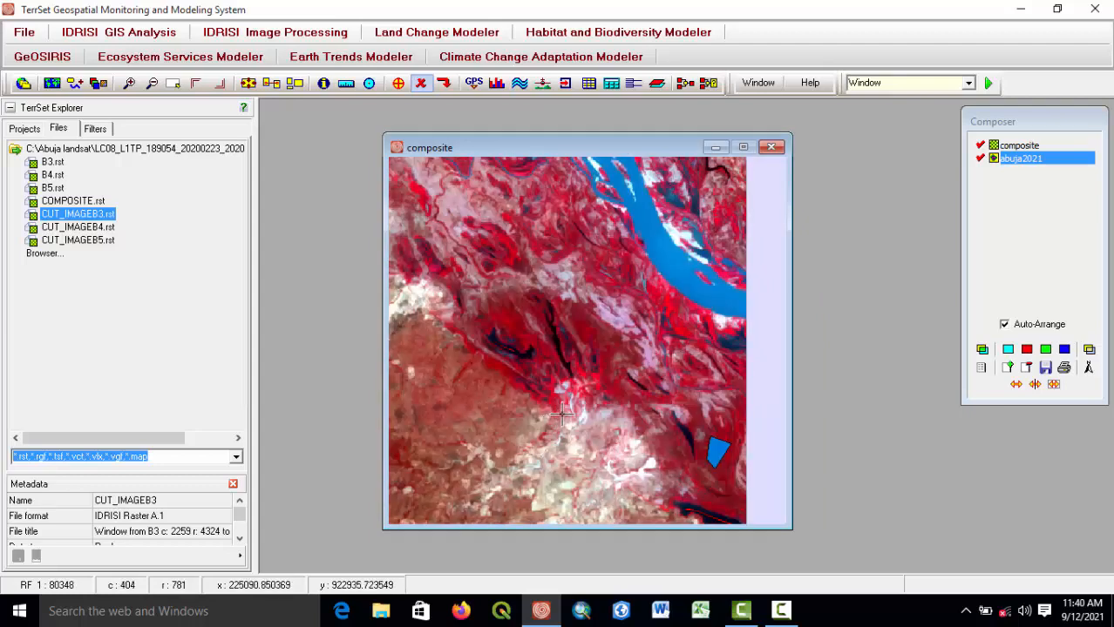
pyautogui.moveTo(599, 326); pyautogui.dragTo(606, 420)
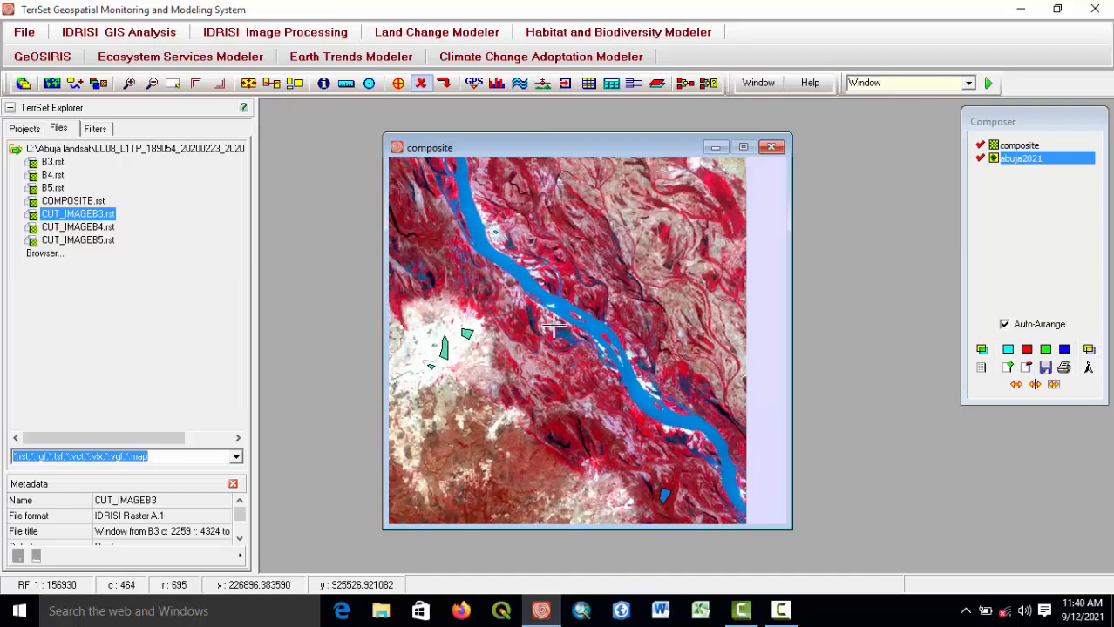
pyautogui.moveTo(553, 325); pyautogui.dragTo(646, 390)
pyautogui.scroll(4, 590, 319)
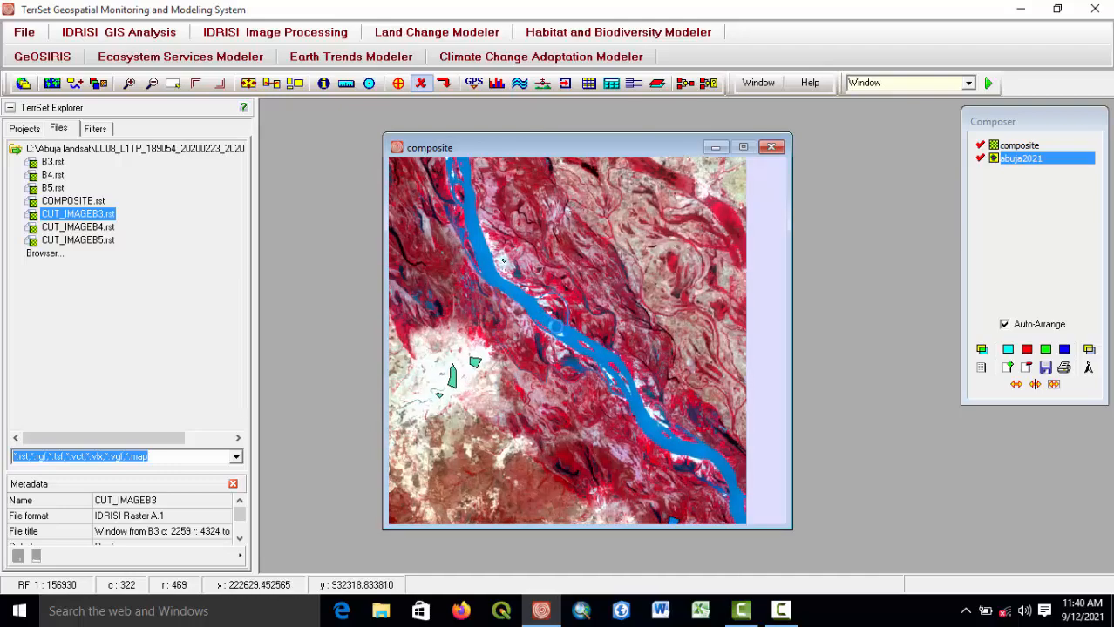
pyautogui.scroll(3, 559, 329)
pyautogui.moveTo(558, 331); pyautogui.dragTo(562, 373)
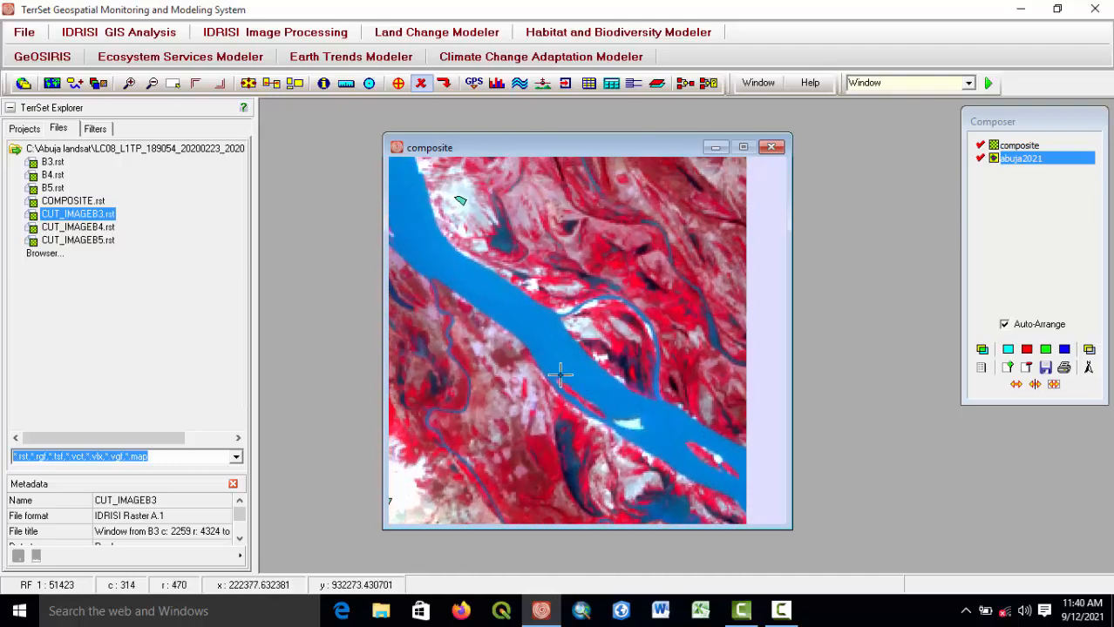
pyautogui.scroll(1, 554, 369)
pyautogui.click(398, 83)
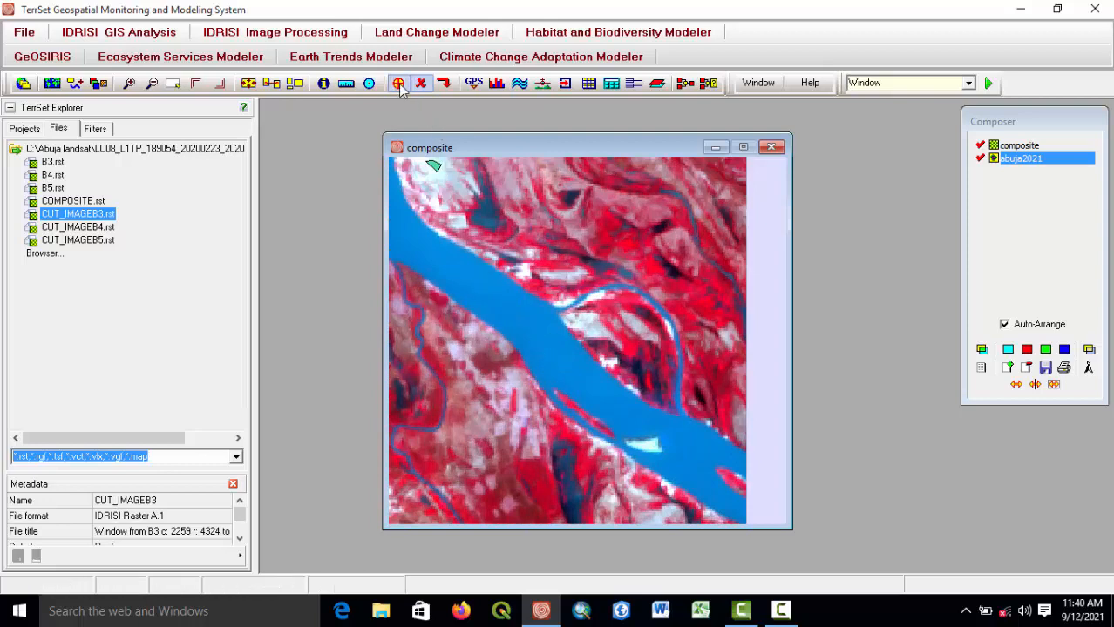
pyautogui.click(605, 474)
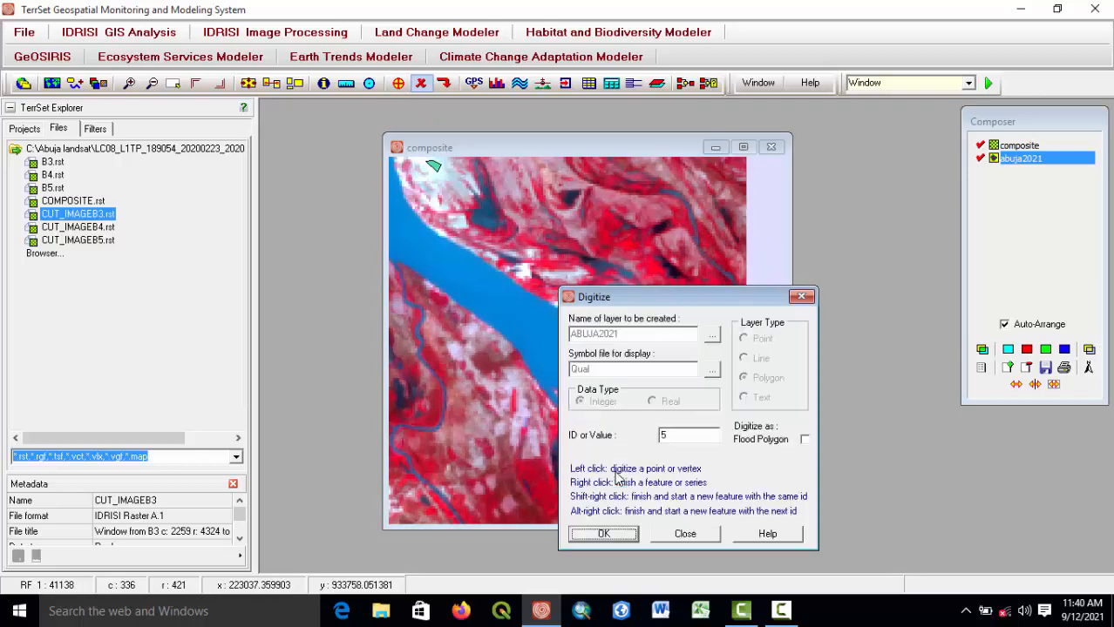
pyautogui.moveTo(687, 438); pyautogui.dragTo(640, 429)
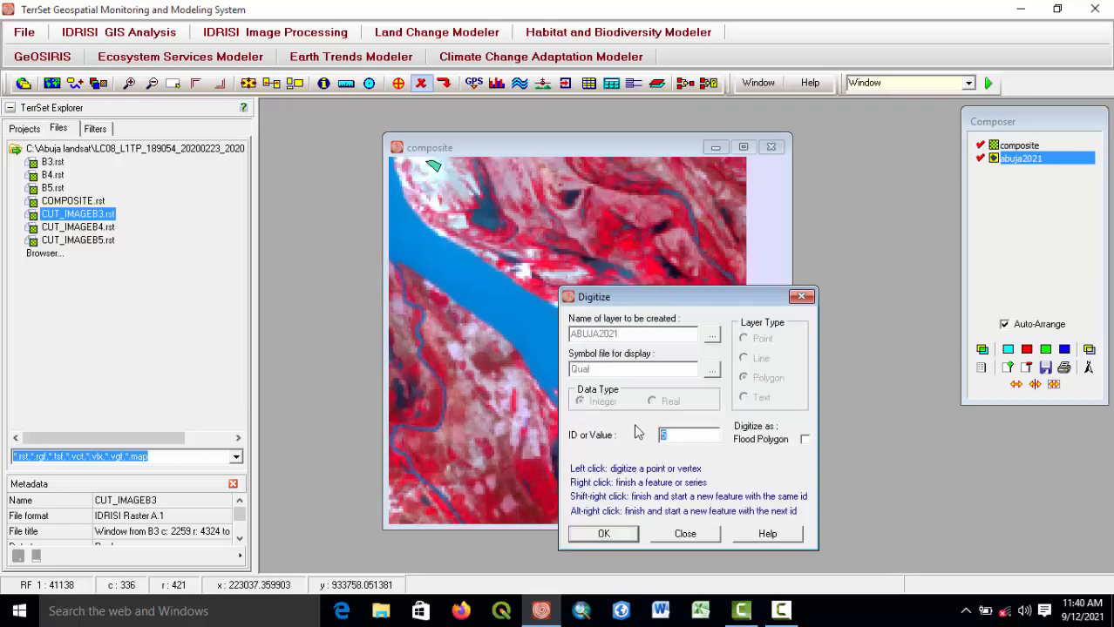
pyautogui.write('4')
pyautogui.click(604, 534)
pyautogui.click(497, 300)
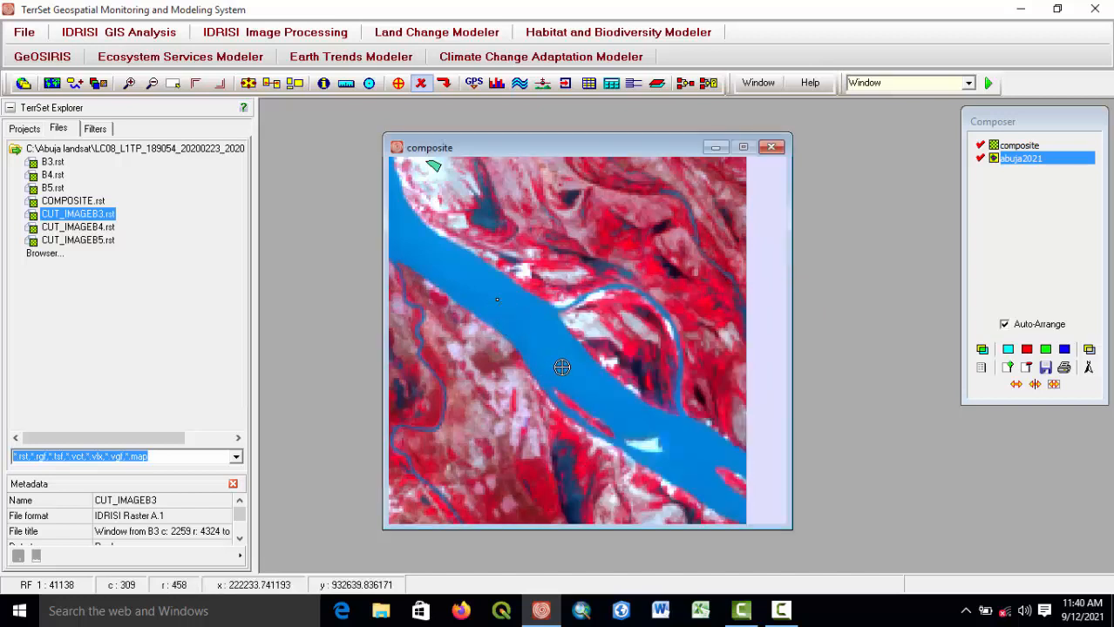
pyautogui.click(559, 367)
pyautogui.click(626, 415)
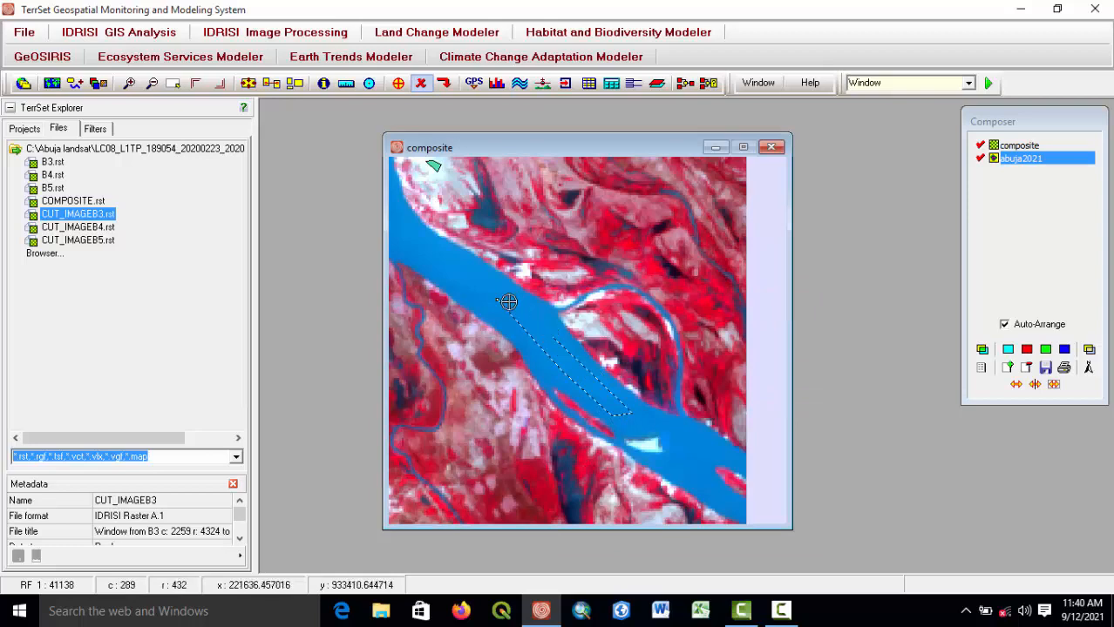
pyautogui.click(415, 241)
pyautogui.click(482, 296)
pyautogui.rightClick(486, 295)
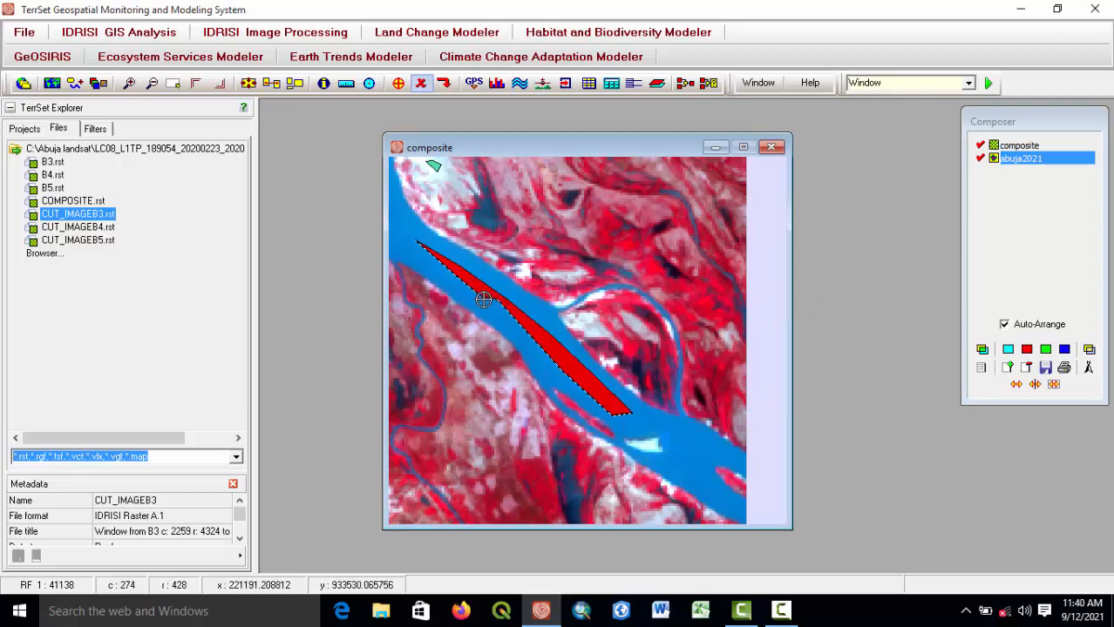
# Zoom and pan around the composite to look for the next area to digitize.
pyautogui.scroll(-1, 526, 319)
pyautogui.scroll(-3, 526, 319)
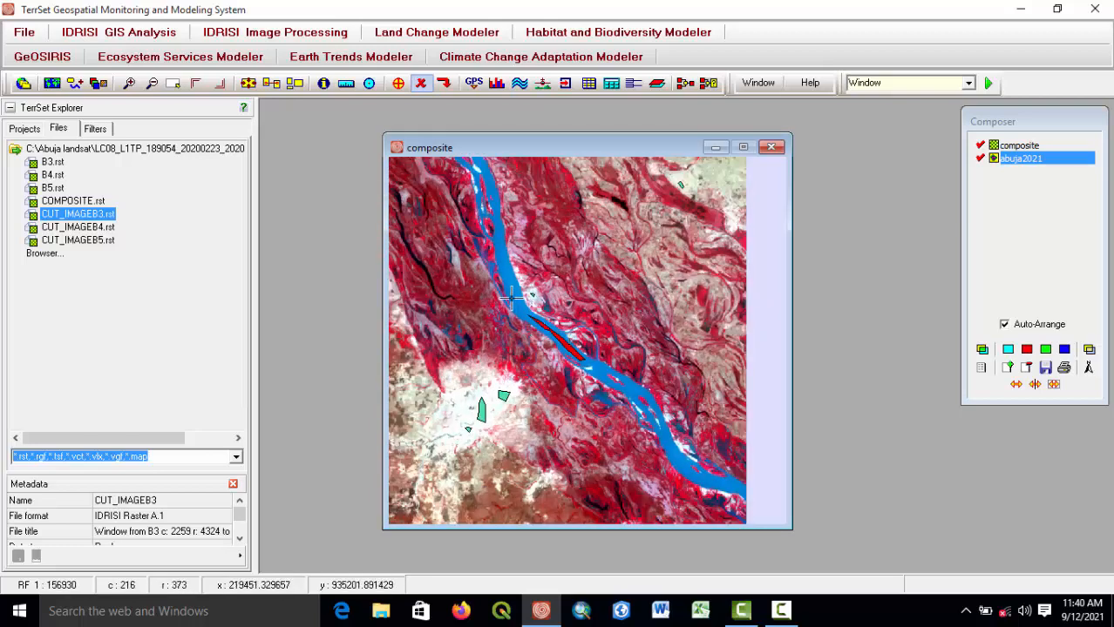
pyautogui.scroll(-2, 534, 312)
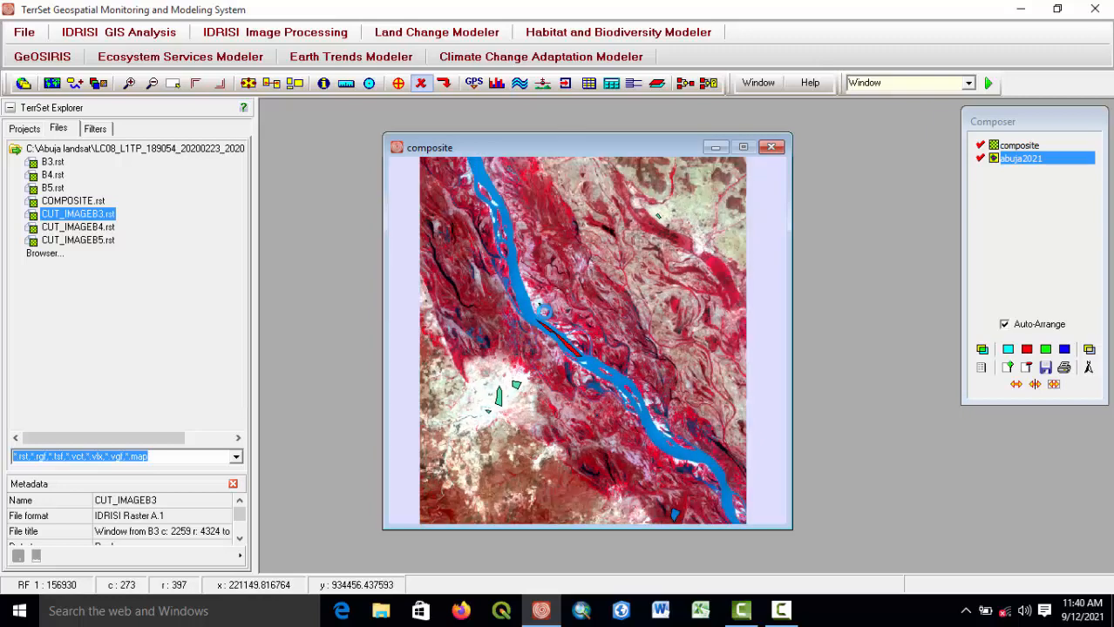
pyautogui.moveTo(617, 378); pyautogui.dragTo(524, 288)
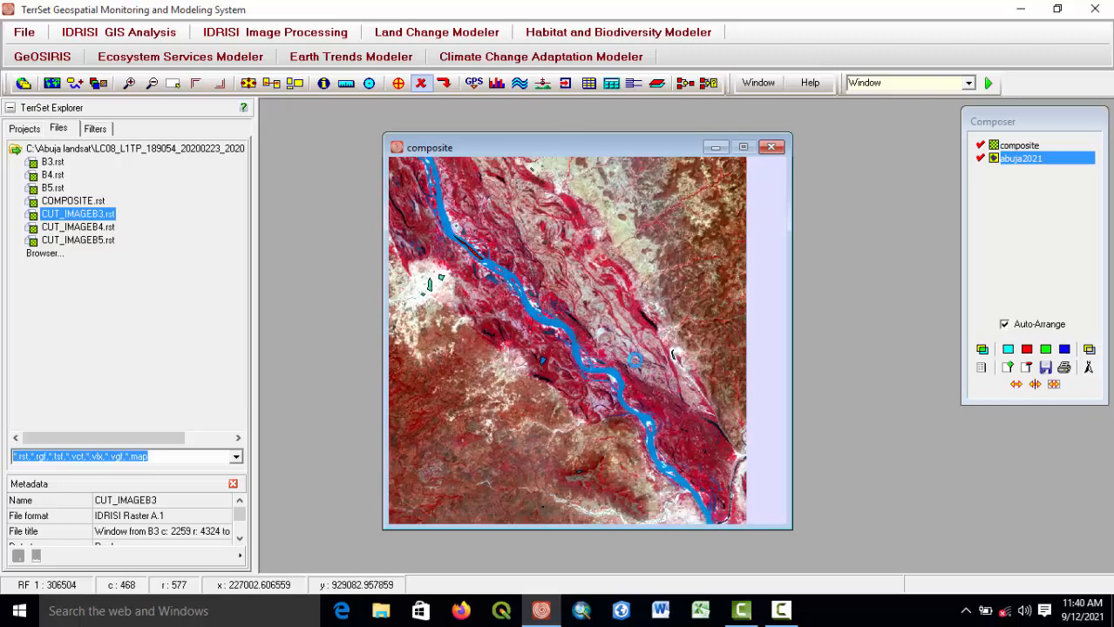
pyautogui.moveTo(666, 414); pyautogui.dragTo(619, 364)
pyautogui.moveTo(628, 432); pyautogui.dragTo(570, 335)
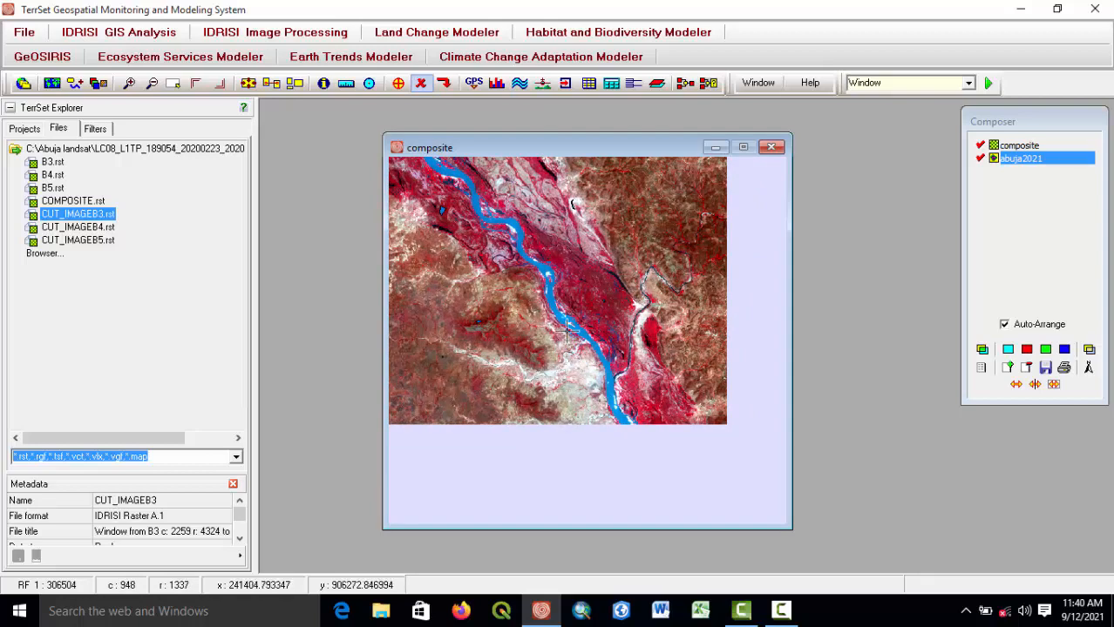
pyautogui.scroll(5, 565, 292)
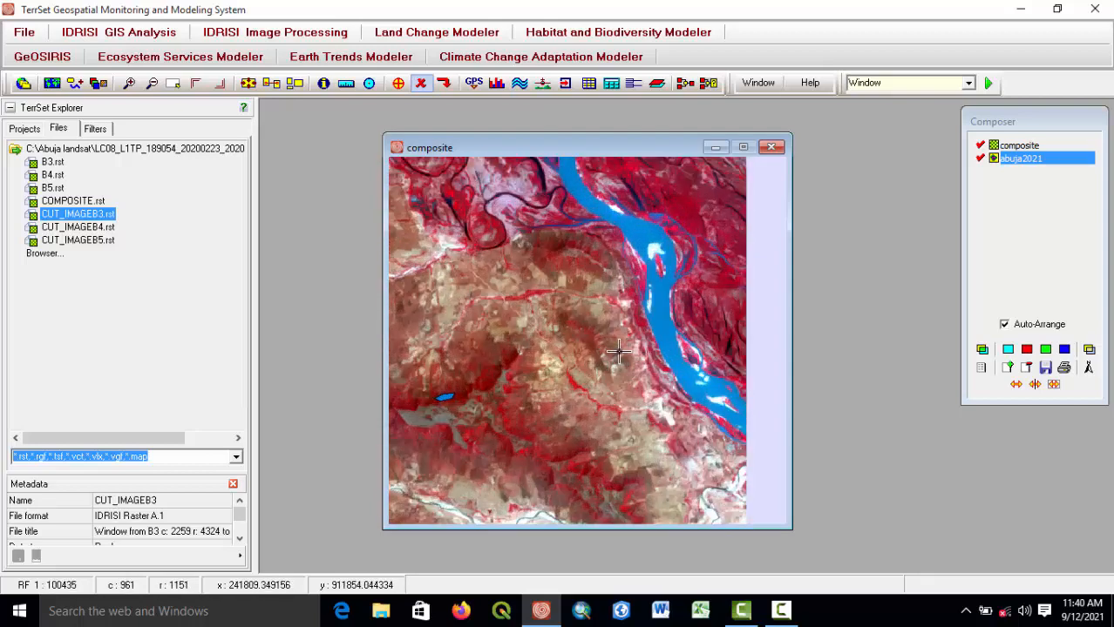
pyautogui.scroll(3, 535, 346)
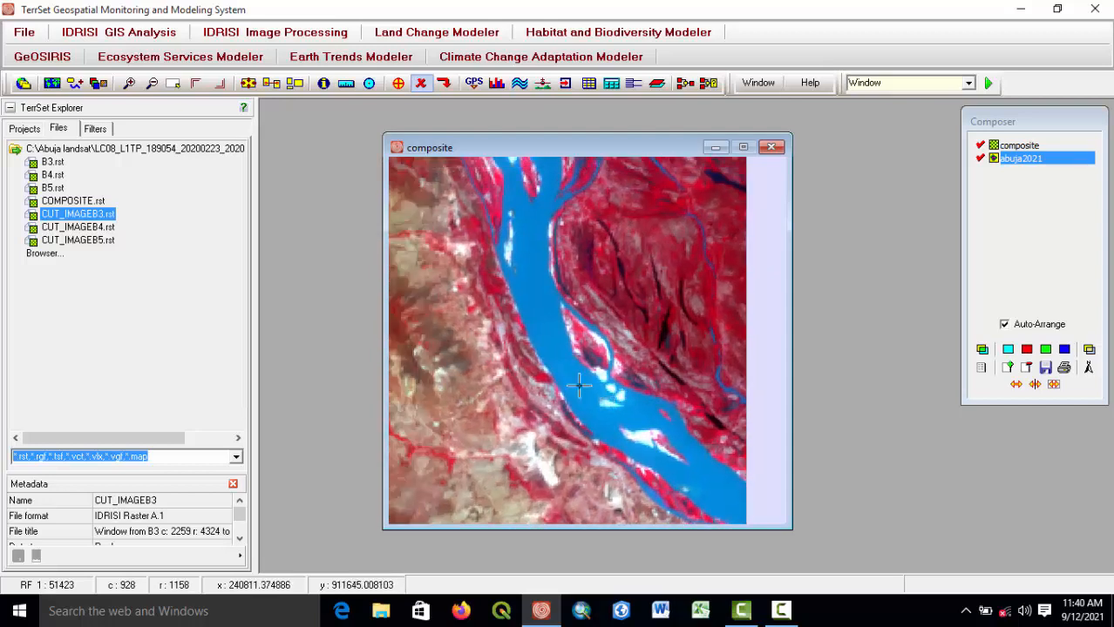
# Digitize another thin polygon along the western part of the river channel, tracing about eleven vertices before finishing it.
pyautogui.click(398, 84)
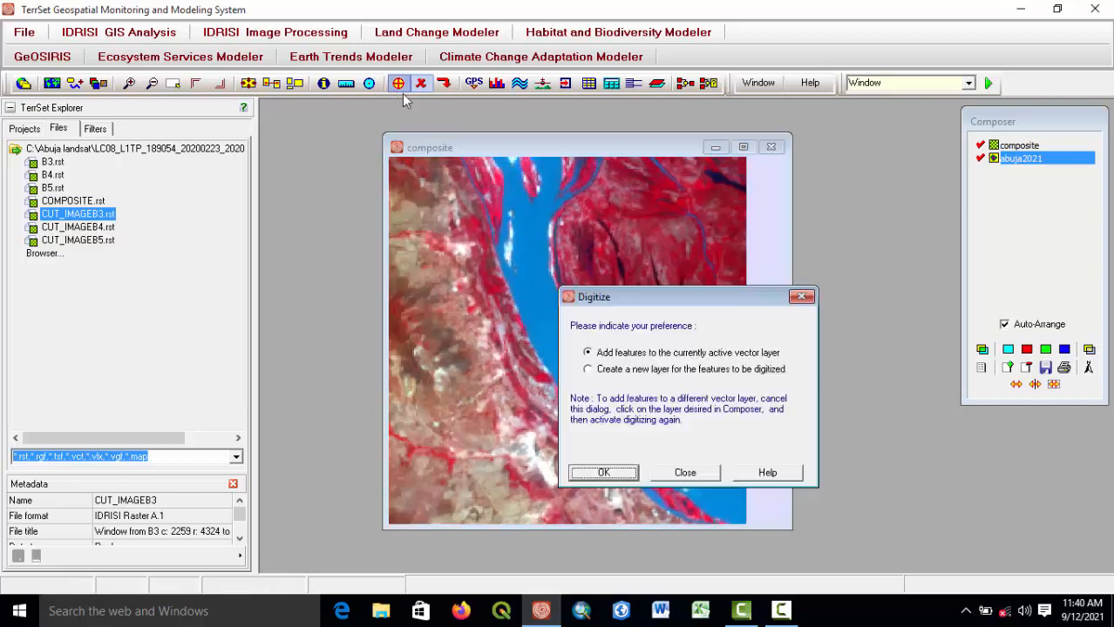
pyautogui.click(607, 472)
pyautogui.doubleClick(695, 439)
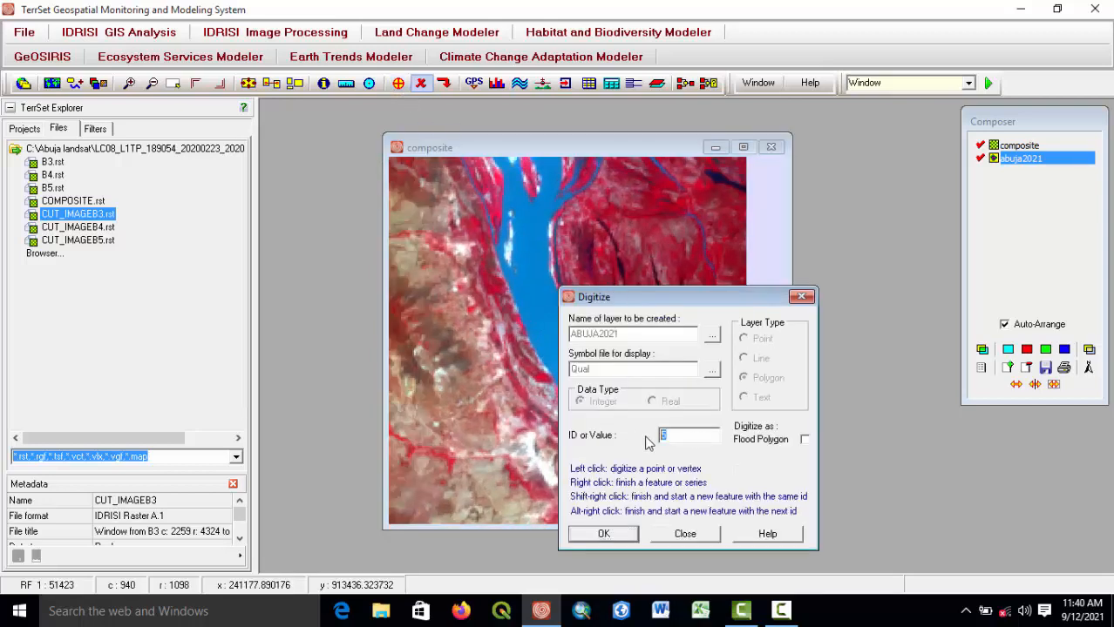
pyautogui.click(621, 534)
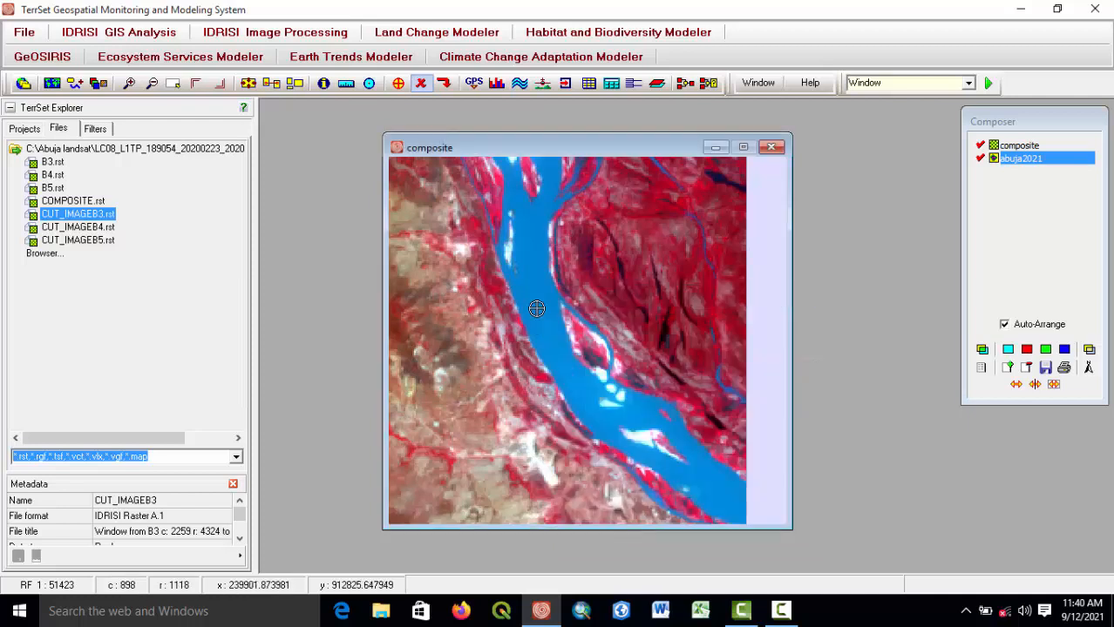
pyautogui.click(524, 266)
pyautogui.click(553, 350)
pyautogui.click(577, 392)
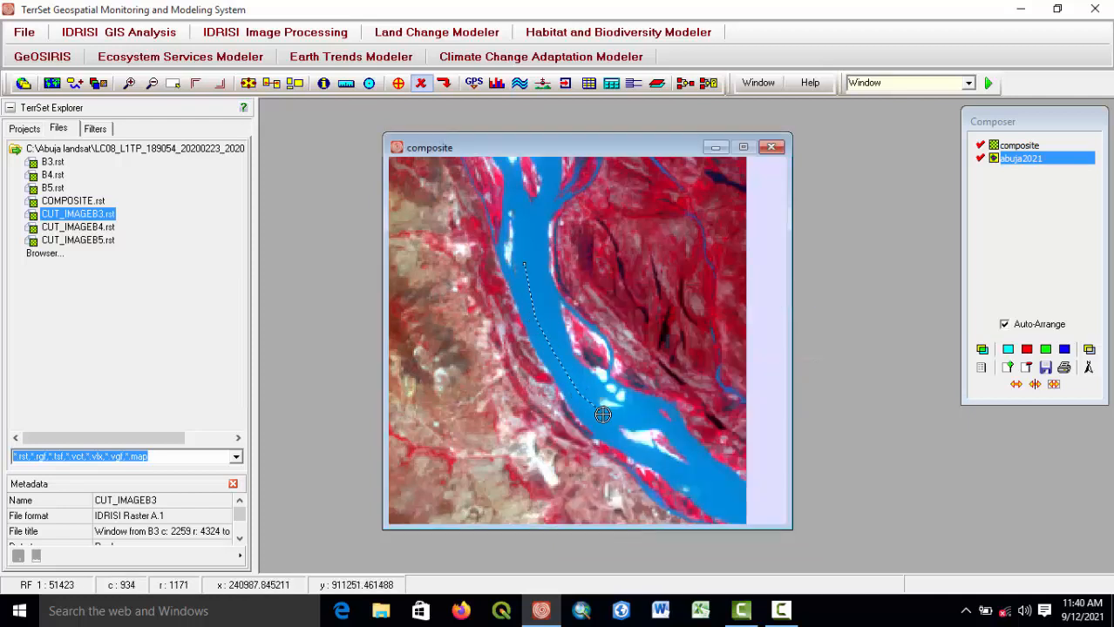
pyautogui.click(608, 417)
pyautogui.click(572, 368)
pyautogui.click(555, 337)
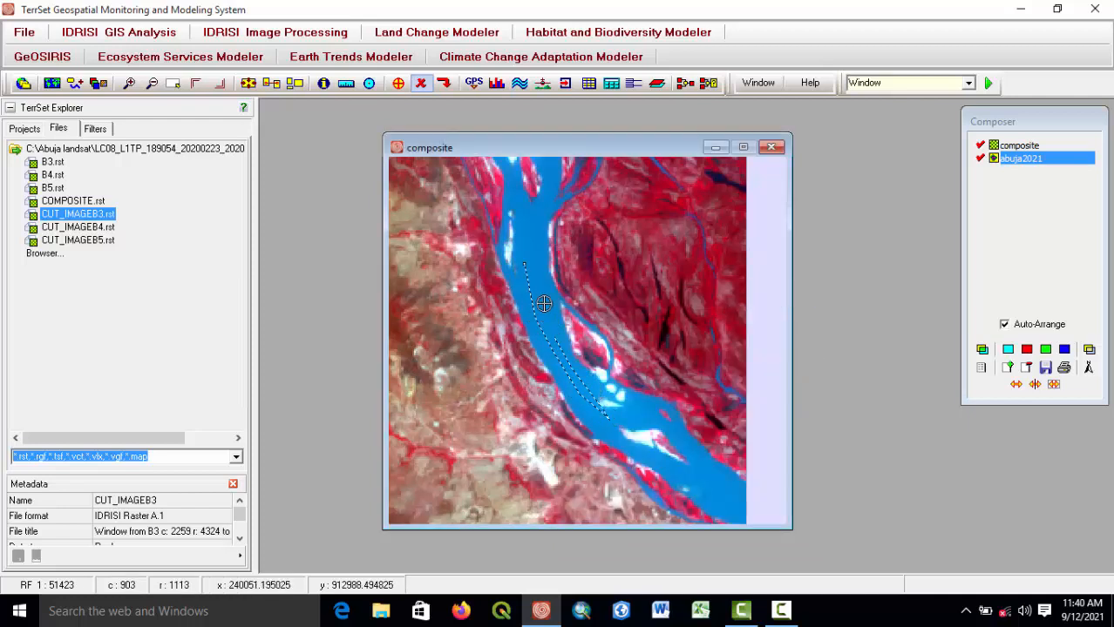
pyautogui.click(545, 302)
pyautogui.click(540, 256)
pyautogui.click(539, 217)
pyautogui.click(522, 212)
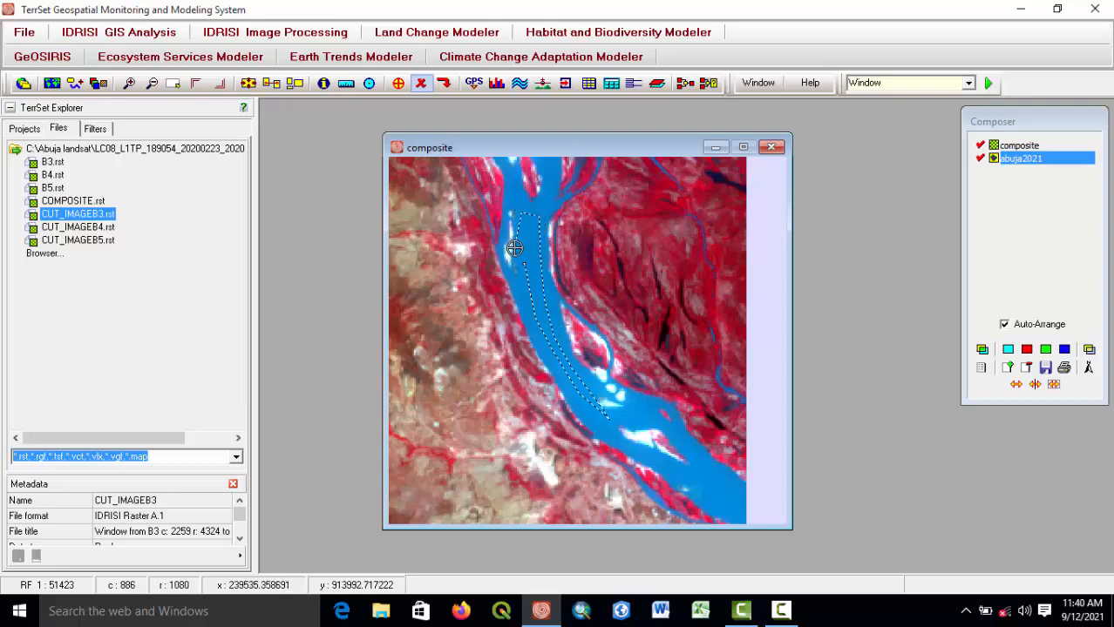
pyautogui.click(515, 248)
pyautogui.rightClick(521, 251)
# Digitize another ID 4 polygon inside the river channel beside the island, with four vertices.
pyautogui.scroll(-4, 540, 280)
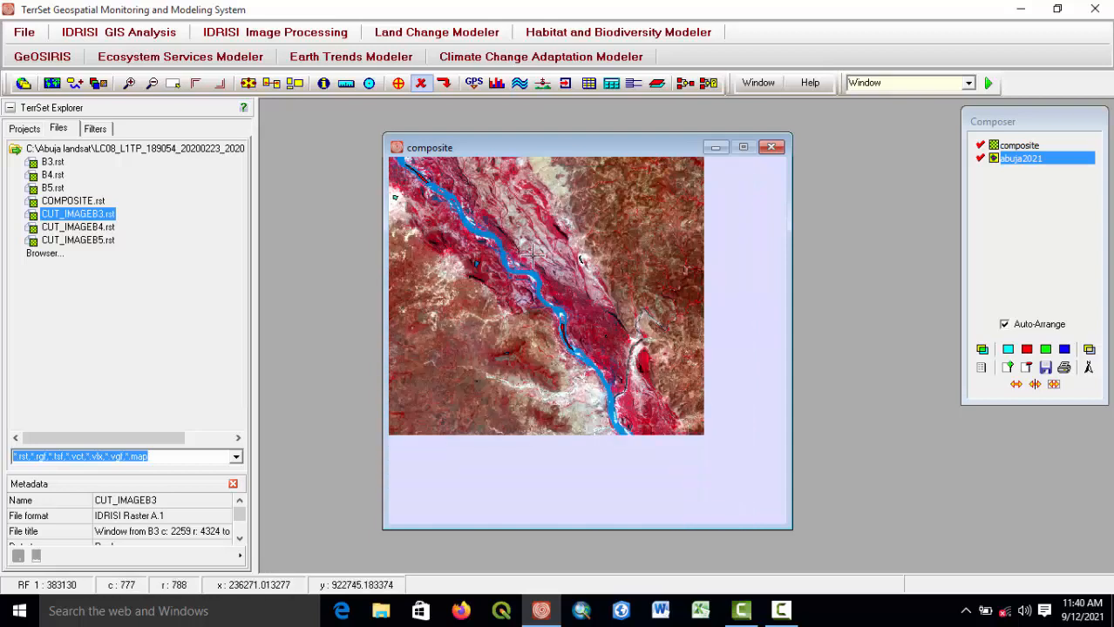
pyautogui.scroll(-2, 523, 277)
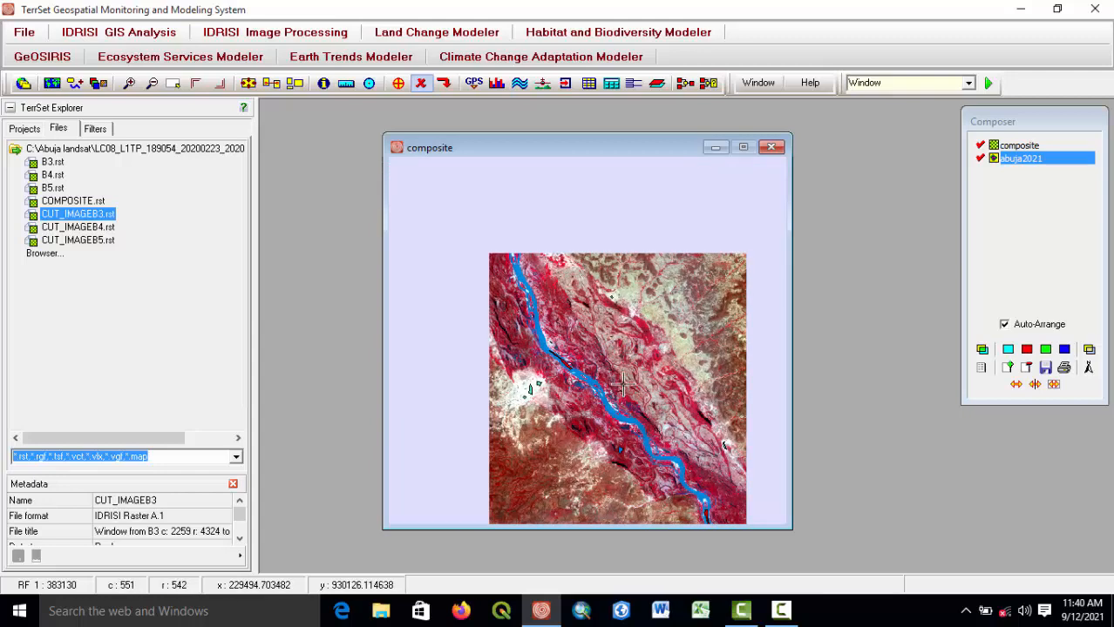
pyautogui.scroll(2, 531, 296)
pyautogui.scroll(3, 531, 296)
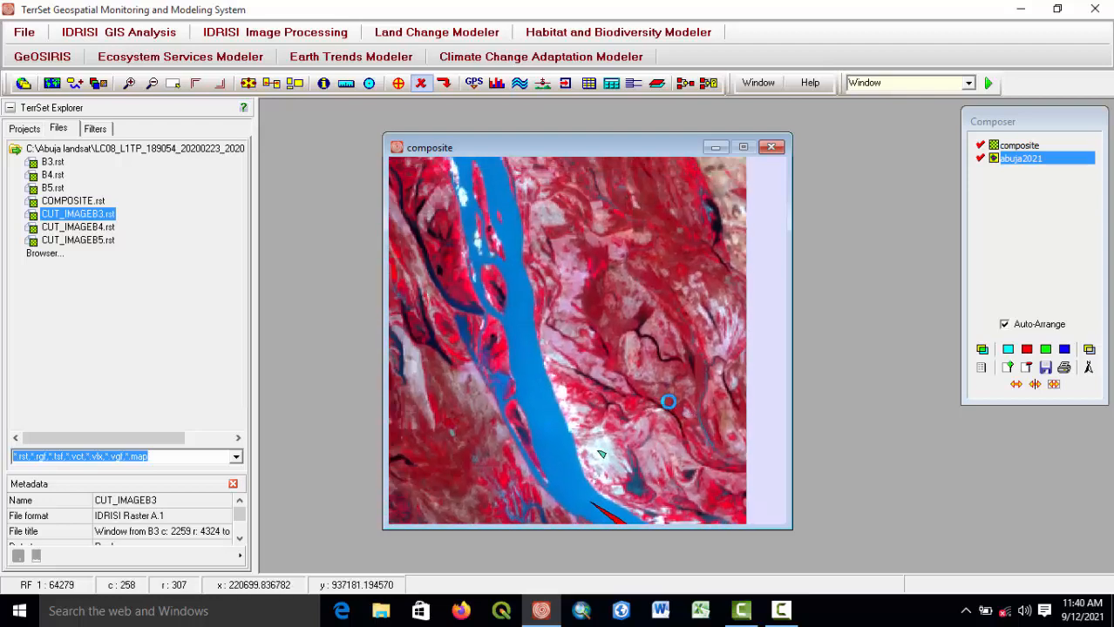
pyautogui.moveTo(572, 271); pyautogui.dragTo(583, 356)
pyautogui.moveTo(514, 229); pyautogui.dragTo(516, 288)
pyautogui.click(397, 83)
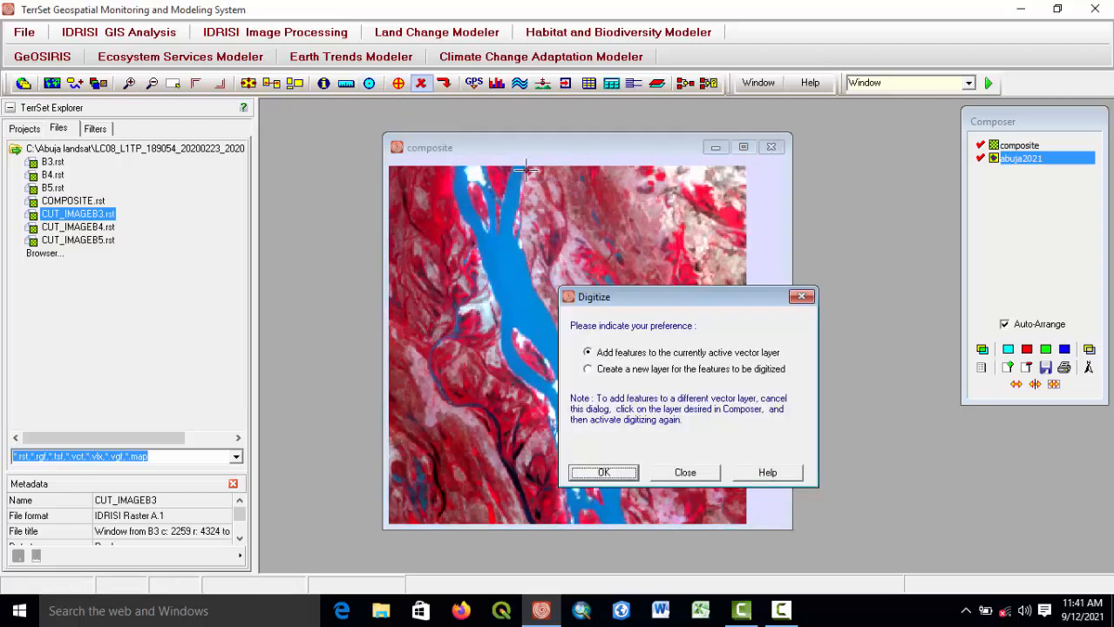
pyautogui.click(625, 471)
pyautogui.write('4')
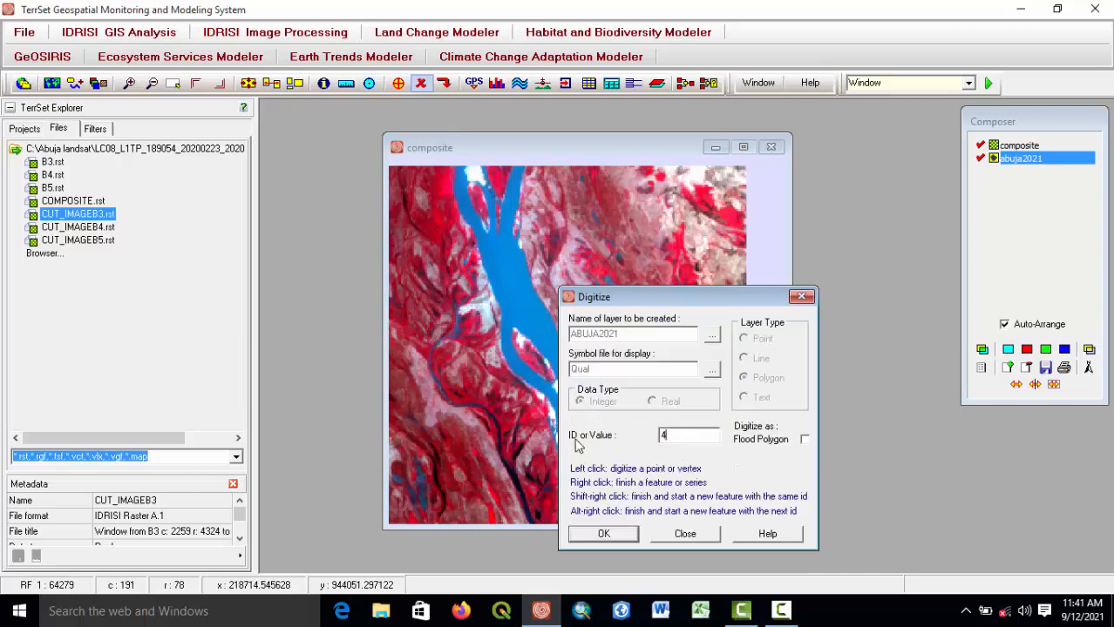
pyautogui.click(604, 534)
pyautogui.click(499, 262)
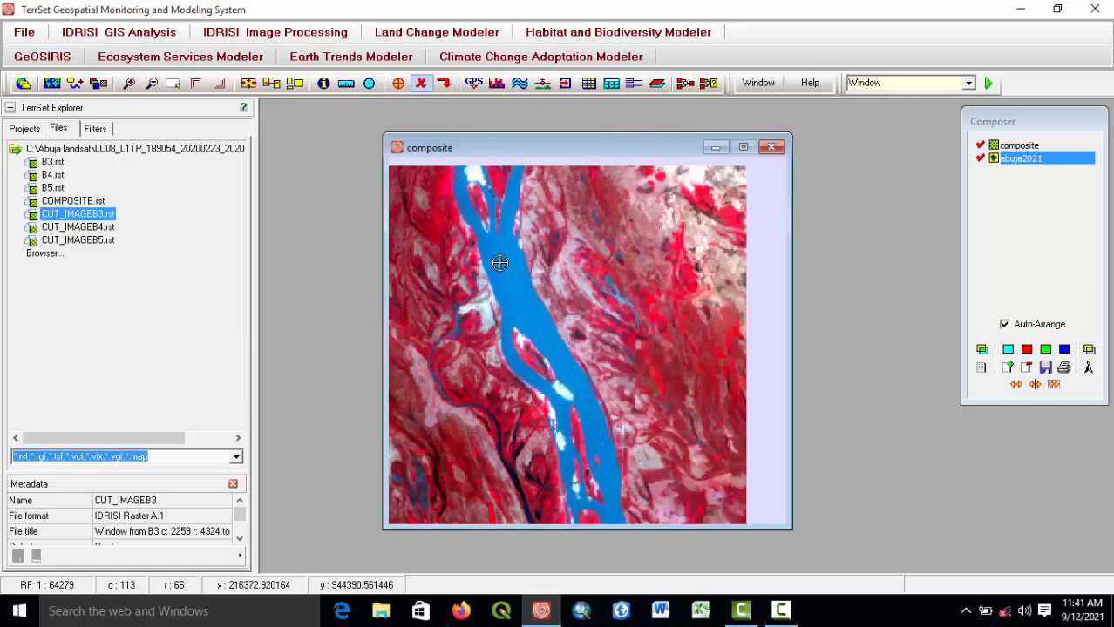
pyautogui.click(547, 345)
pyautogui.click(512, 276)
pyautogui.click(505, 247)
pyautogui.rightClick(504, 247)
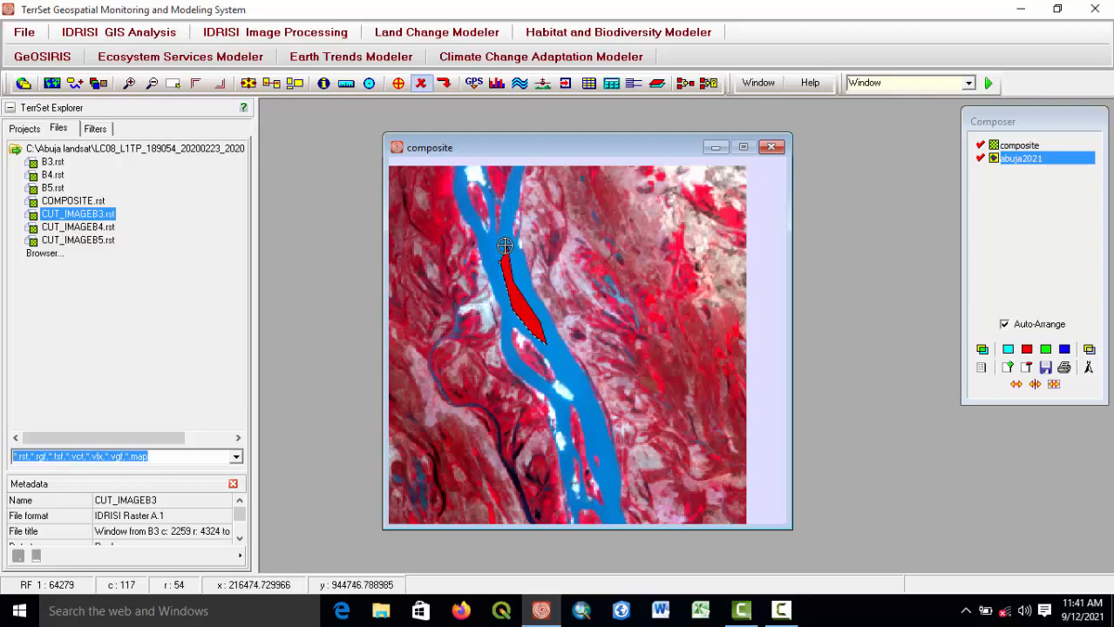
# Stop digitizing and save the changes to the ABUJA2021 vector layer.
pyautogui.scroll(-2, 559, 334)
pyautogui.scroll(-2, 558, 334)
pyautogui.scroll(3, 560, 277)
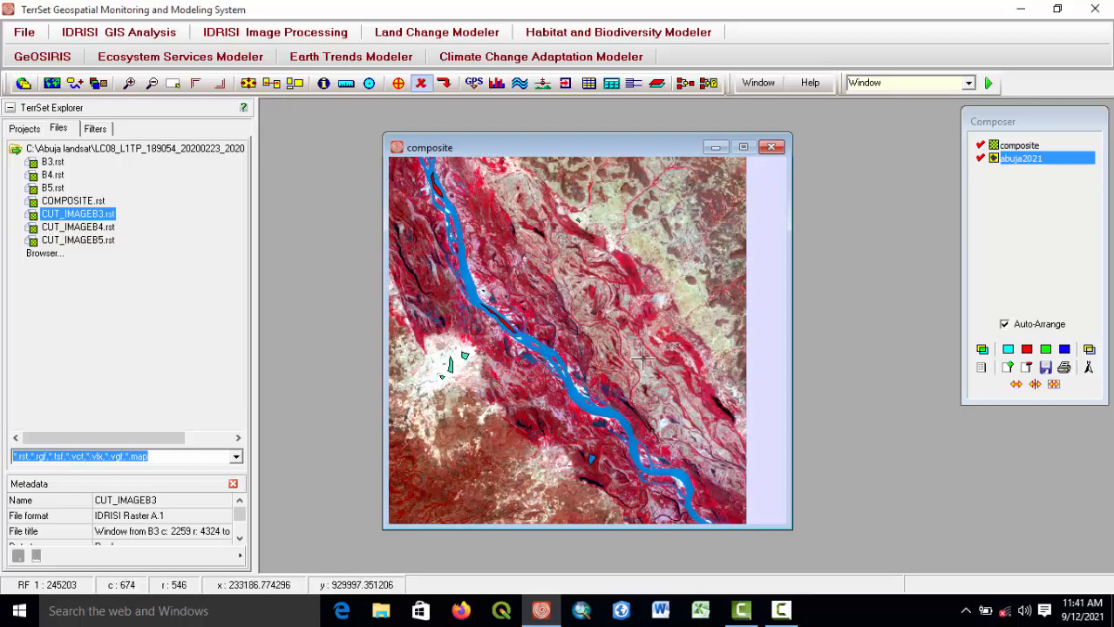
pyautogui.scroll(-1, 640, 357)
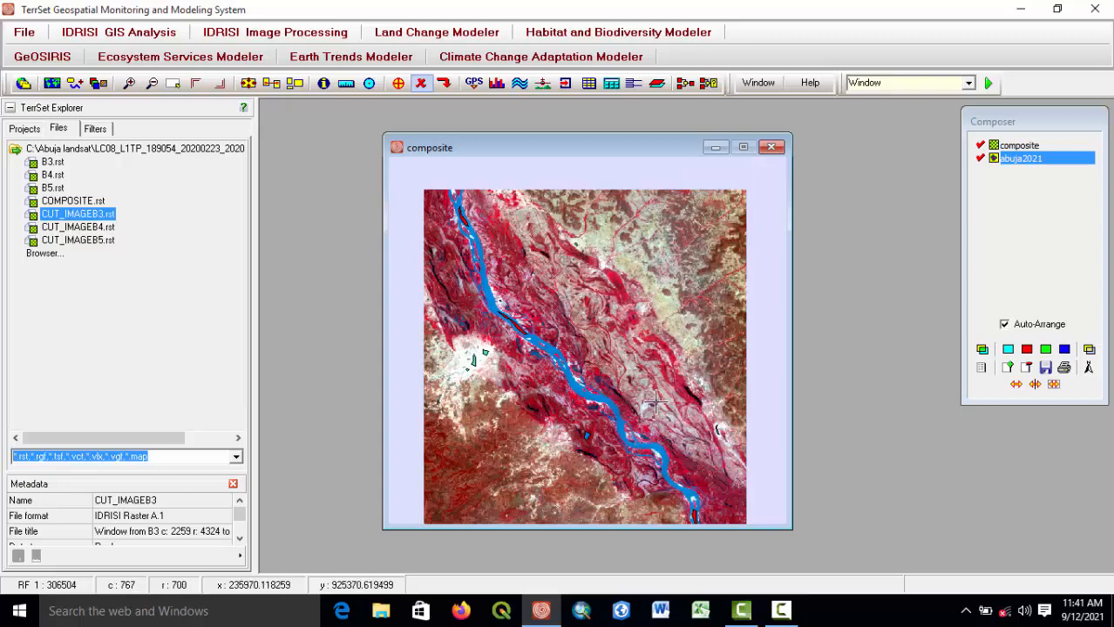
pyautogui.scroll(-1, 657, 399)
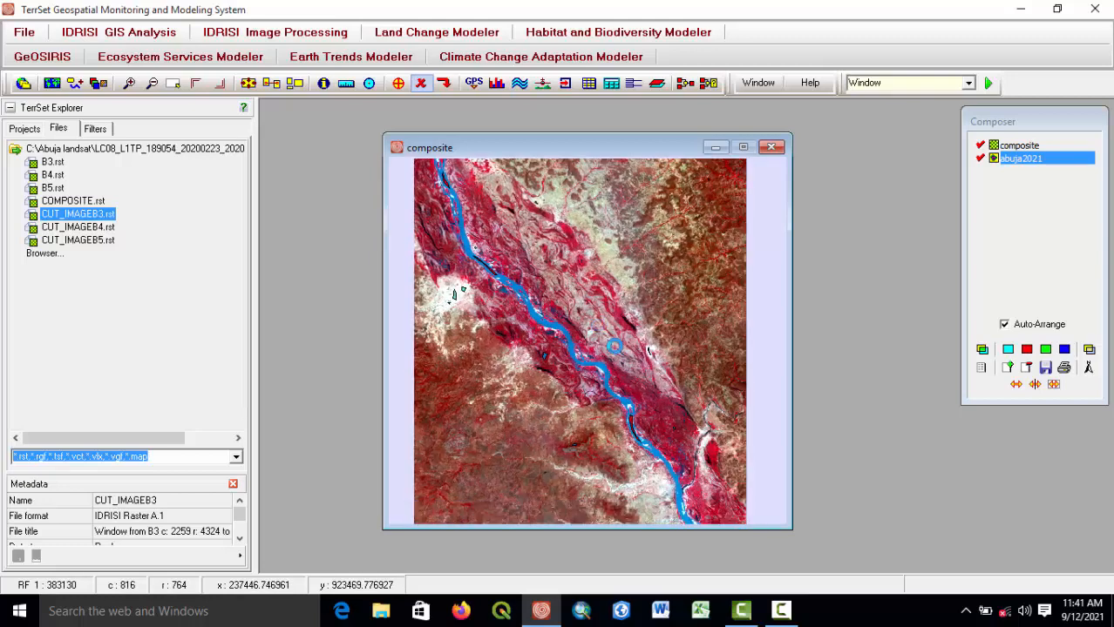
pyautogui.click(445, 84)
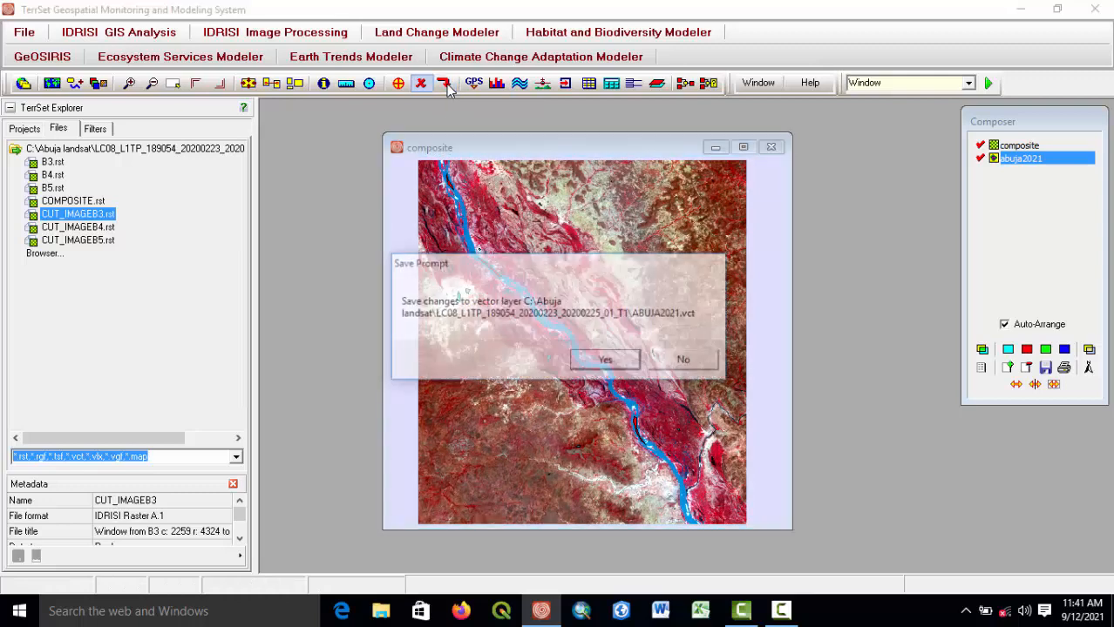
pyautogui.click(606, 360)
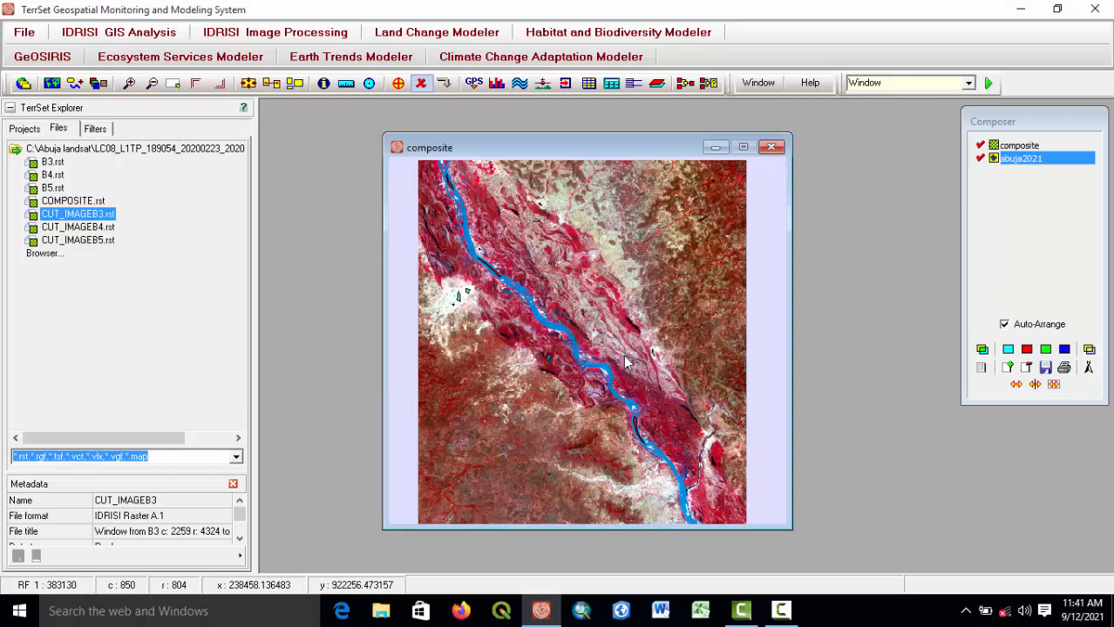
# Minimize the composite window, open MAKESIG signature extraction, and set ABUJA2021 as the vector file defining training sites.
pyautogui.click(715, 148)
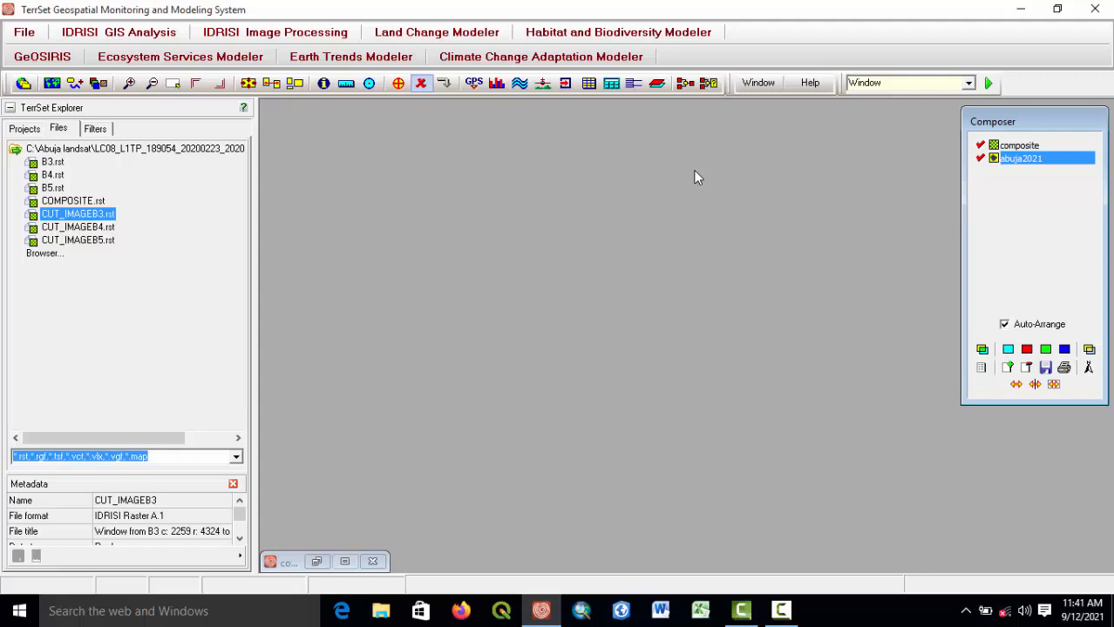
pyautogui.click(261, 33)
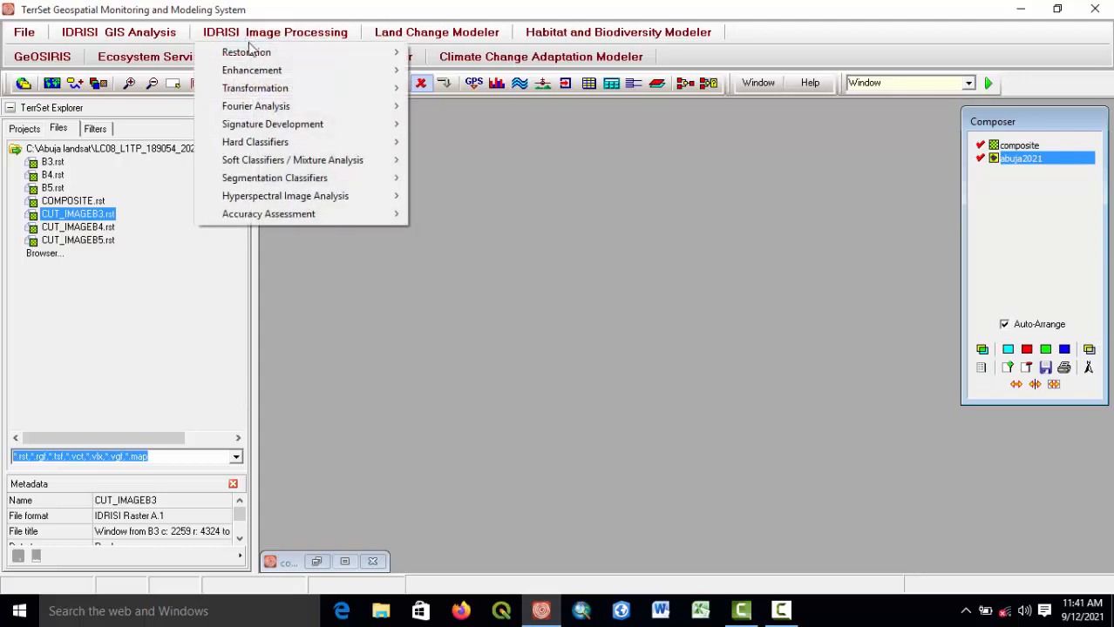
pyautogui.moveTo(251, 70)
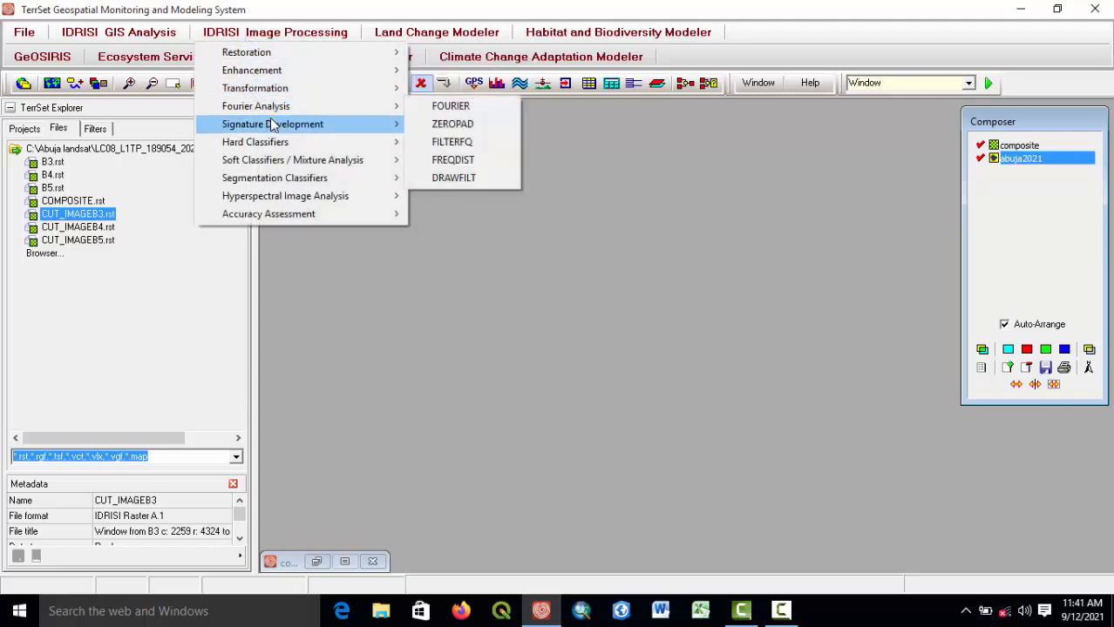
pyautogui.moveTo(259, 127)
pyautogui.click(448, 125)
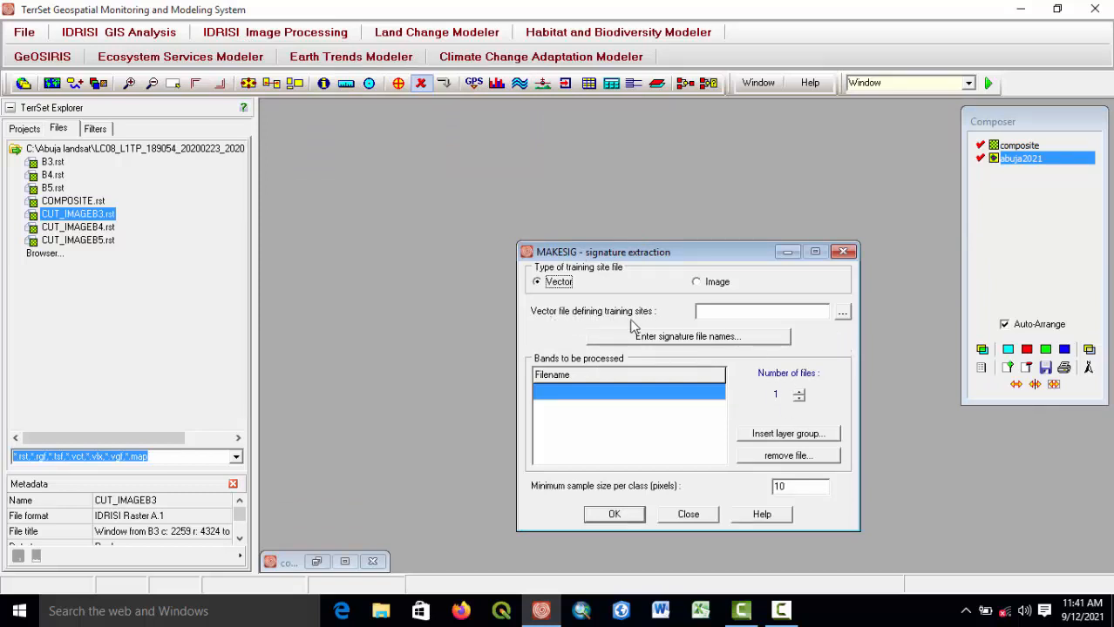
pyautogui.click(843, 314)
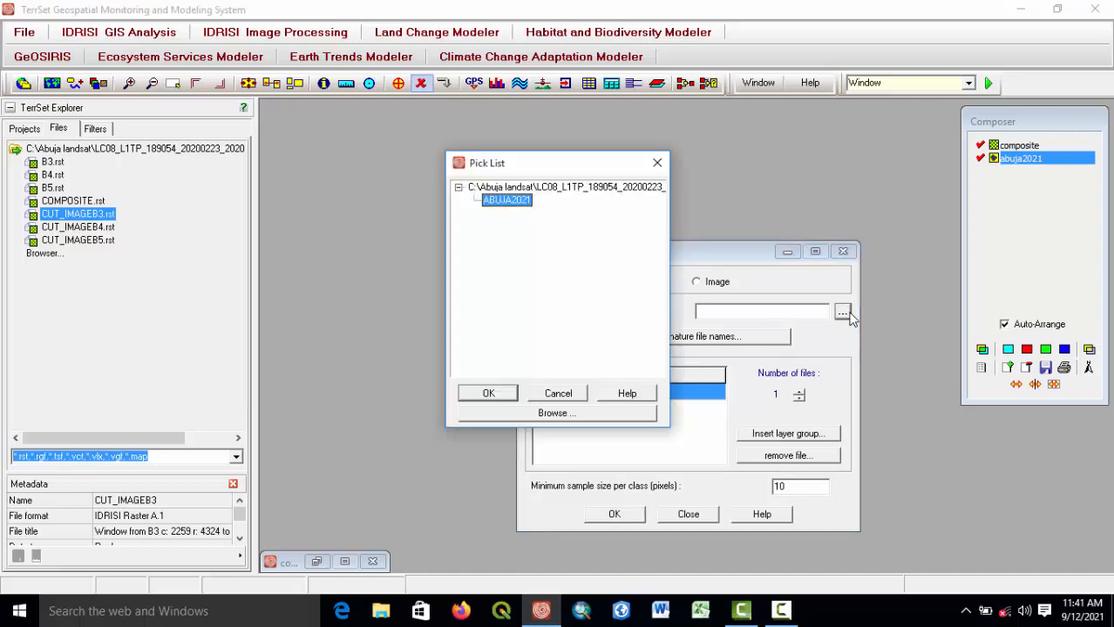
pyautogui.doubleClick(506, 200)
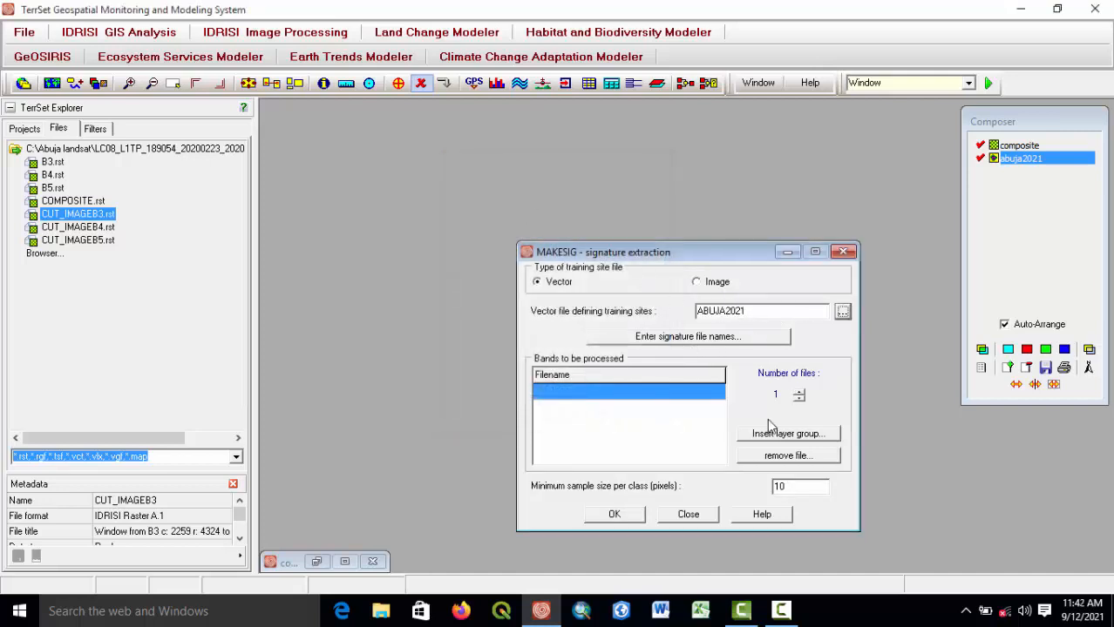
# Enter signature names Built up areas, Vegetation, Bareland and Waterbody for IDs 1 to 4.
pyautogui.click(667, 345)
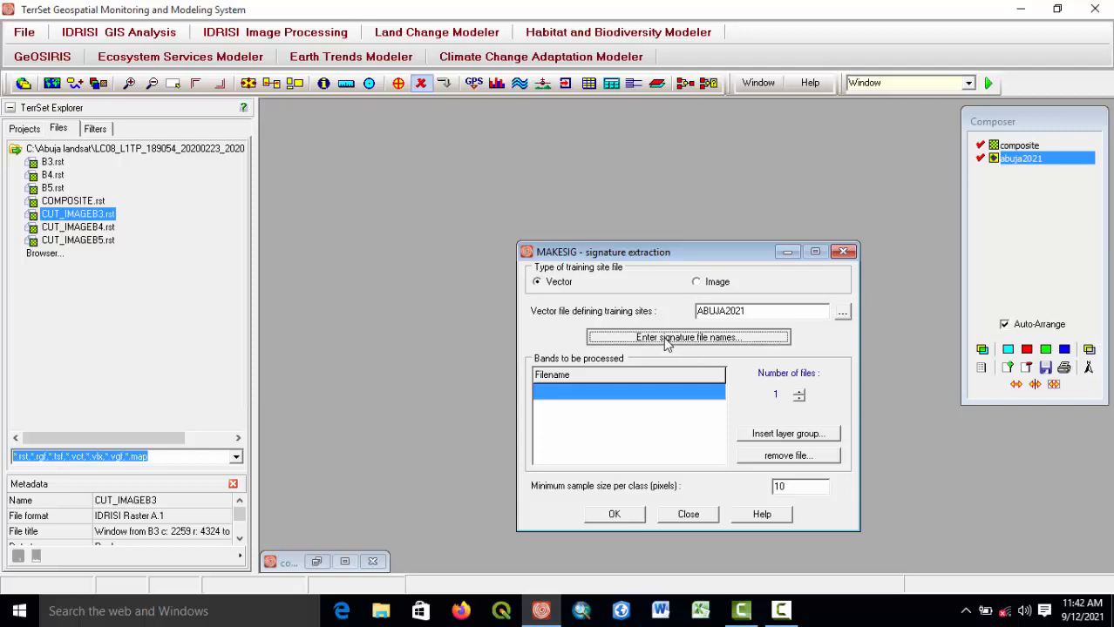
pyautogui.click(490, 205)
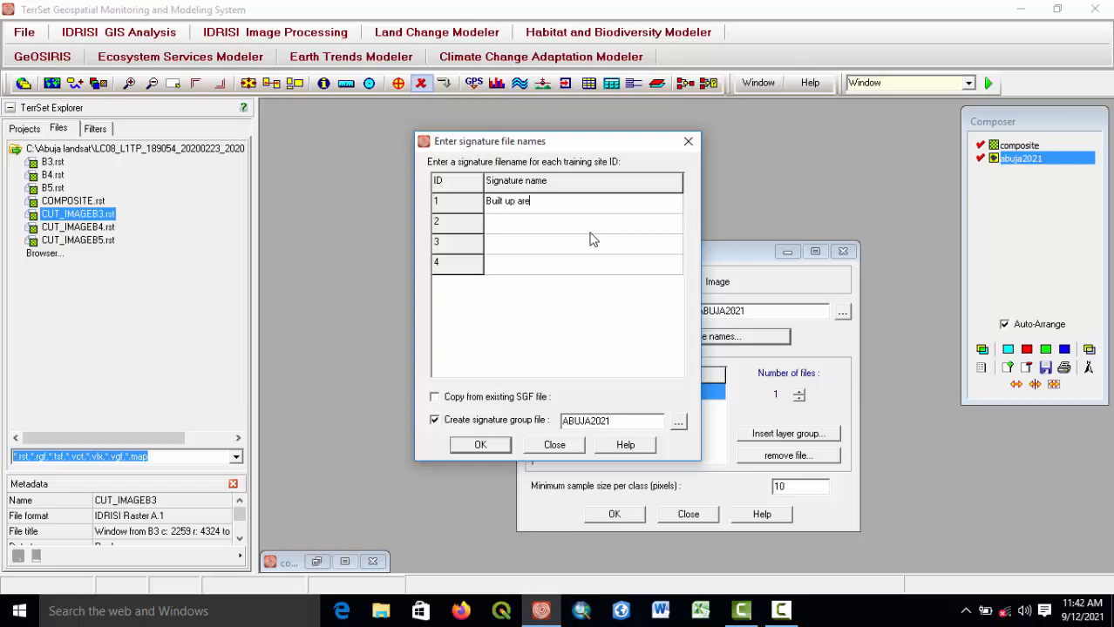
pyautogui.write('s')
pyautogui.press('Return')
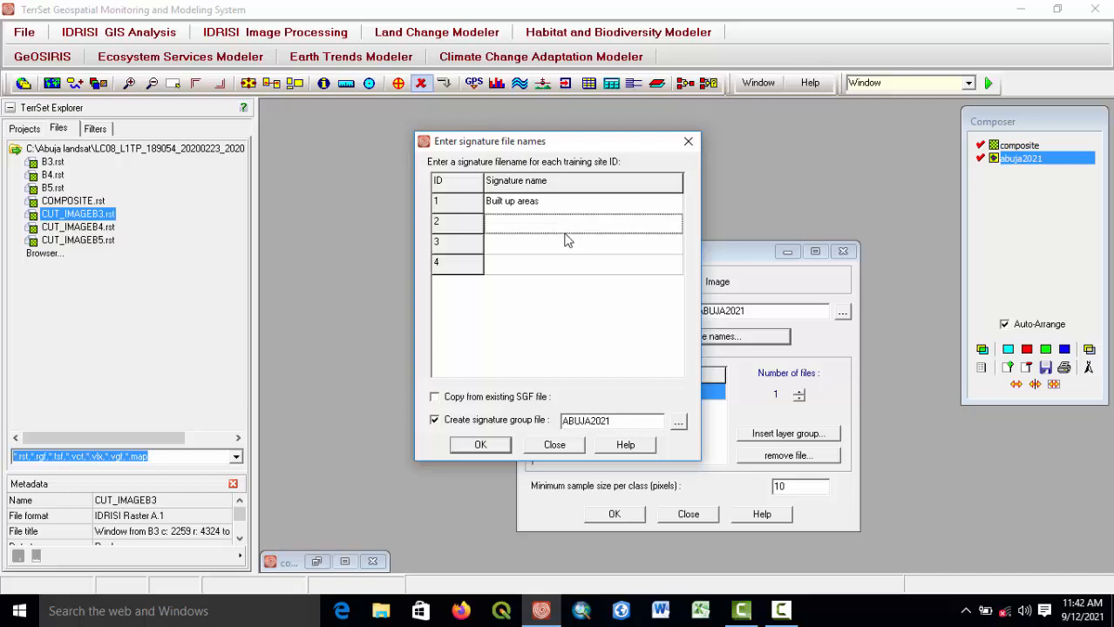
pyautogui.write('Vegetation')
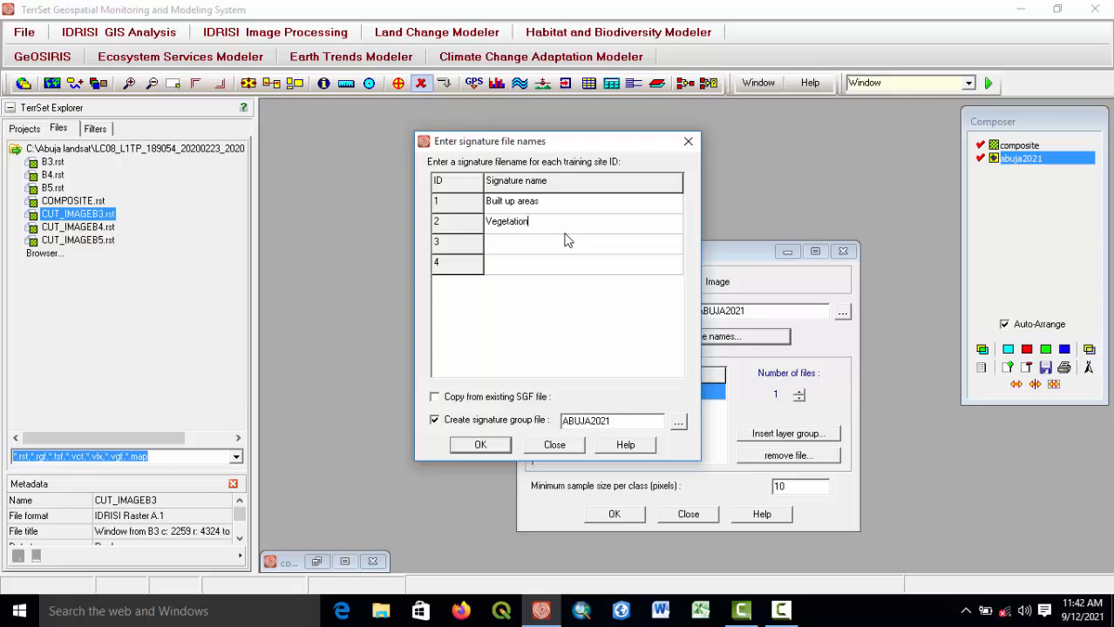
pyautogui.press('Return')
pyautogui.write('Bareland')
pyautogui.press('Return')
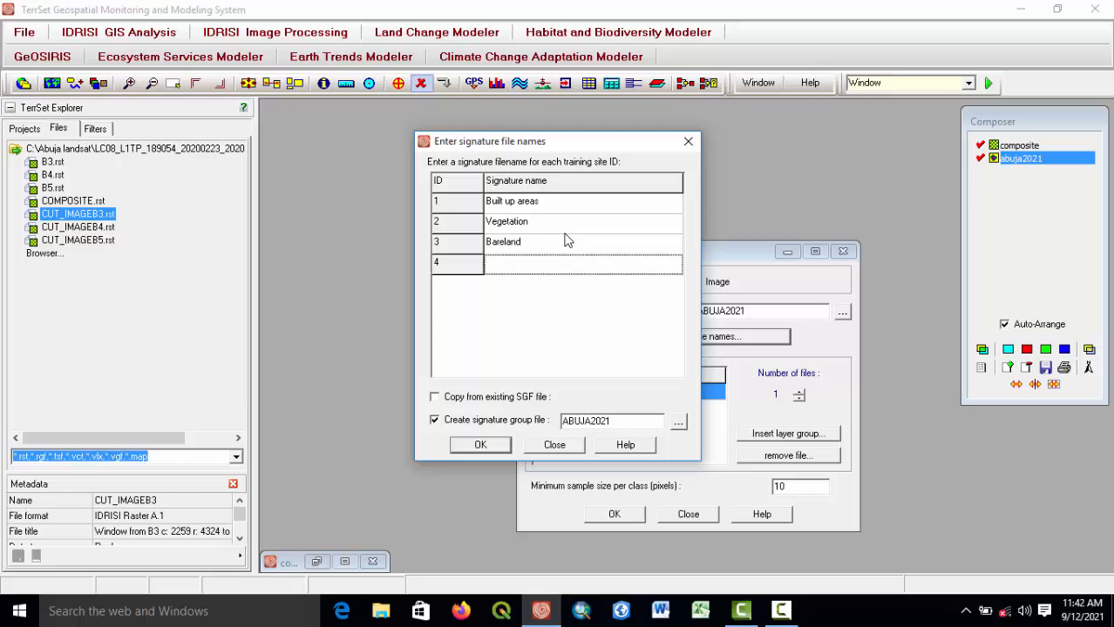
pyautogui.write('Waterbody')
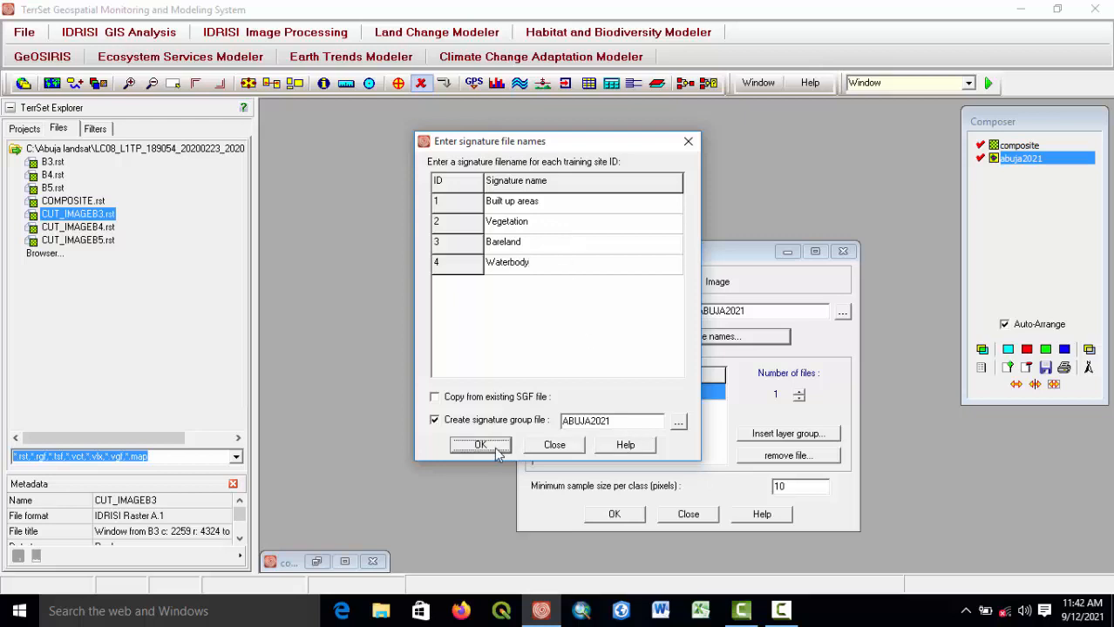
pyautogui.click(480, 446)
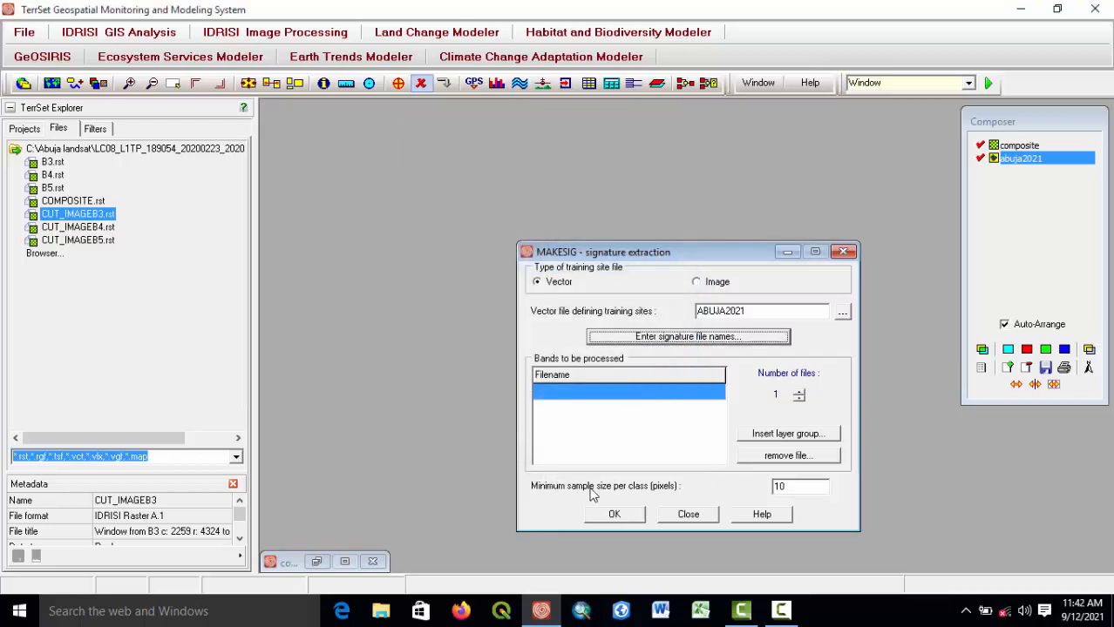
pyautogui.click(778, 436)
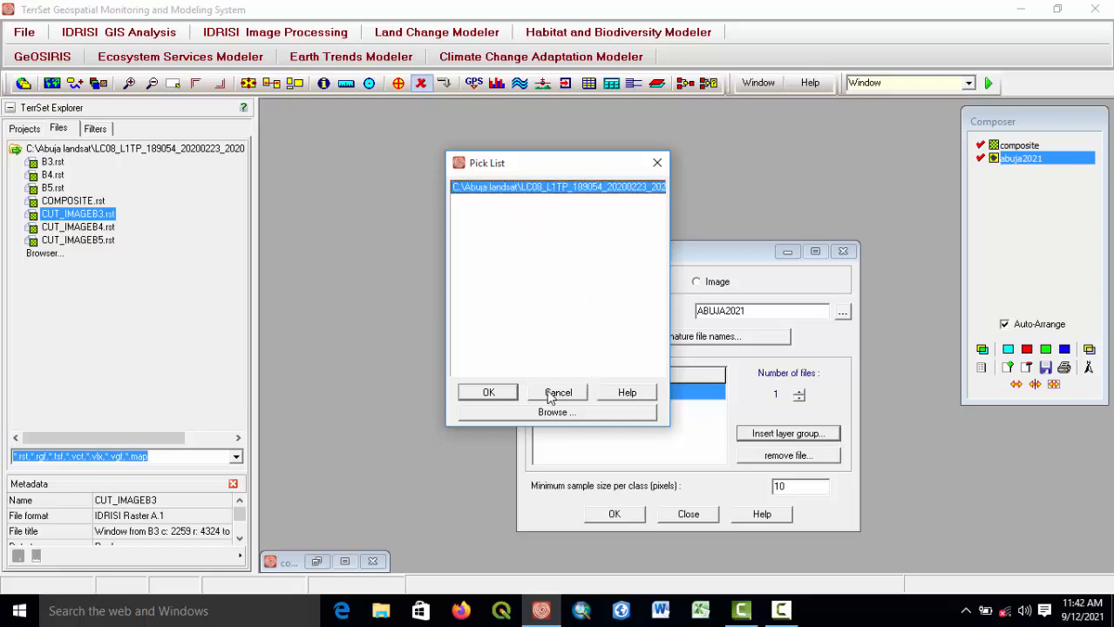
pyautogui.click(508, 396)
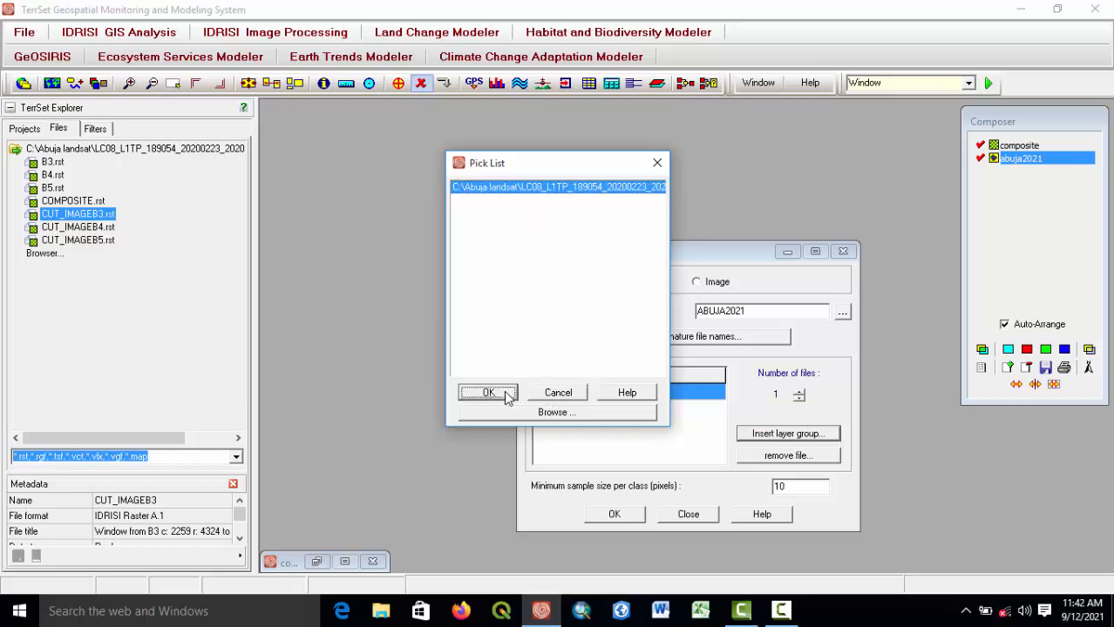
pyautogui.click(658, 164)
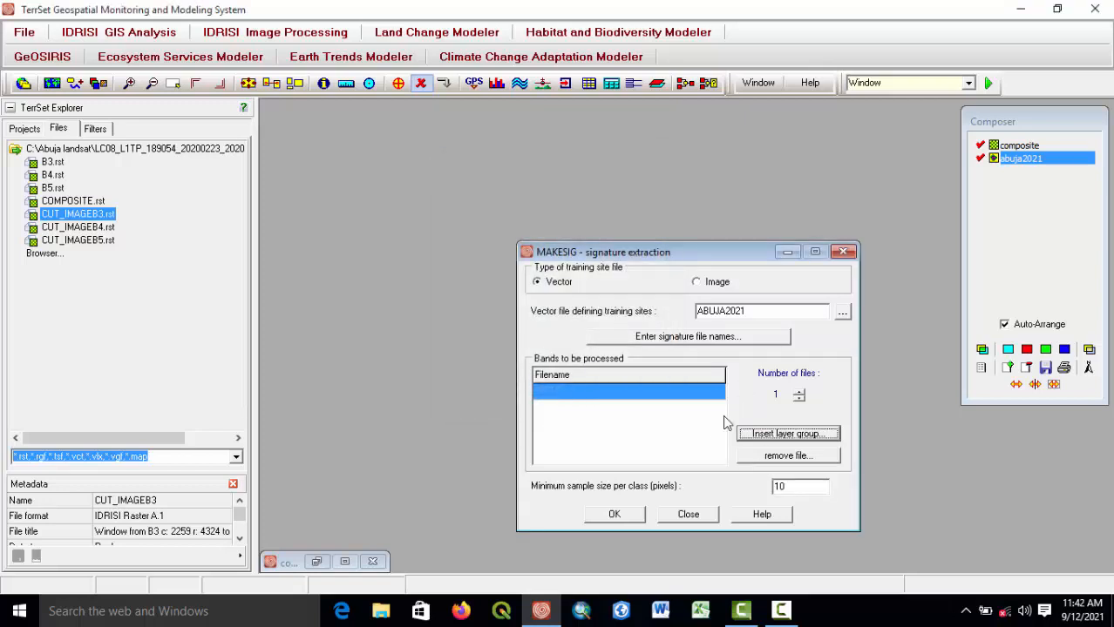
# Set the number of band files to 3 and choose CUT_IMAGEB3 as the first band.
pyautogui.click(799, 393)
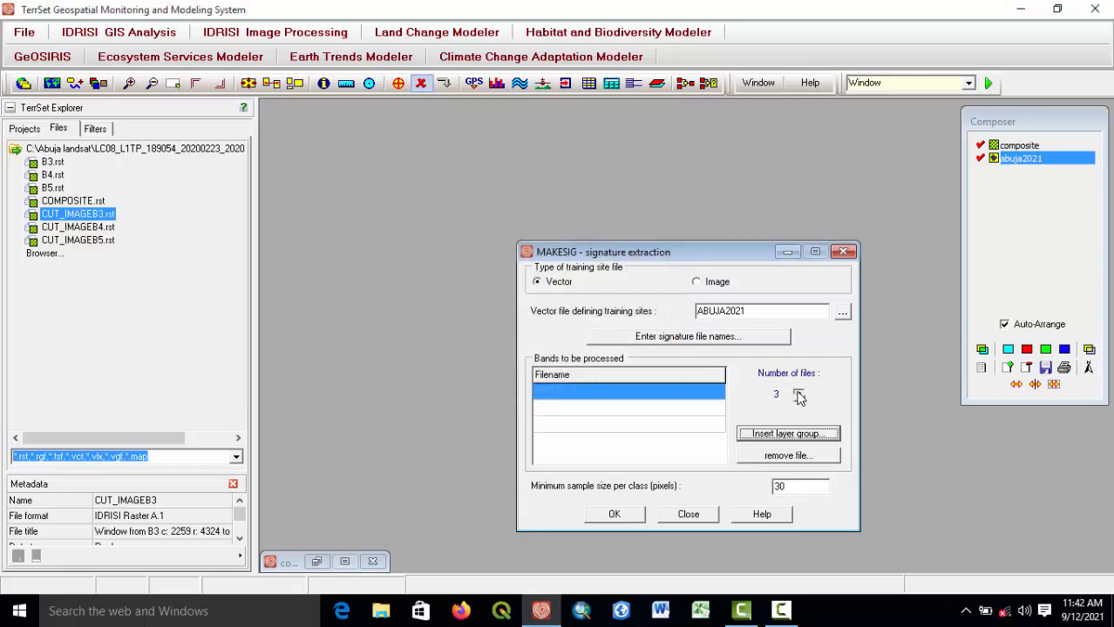
pyautogui.click(799, 393)
pyautogui.click(715, 396)
pyautogui.click(715, 395)
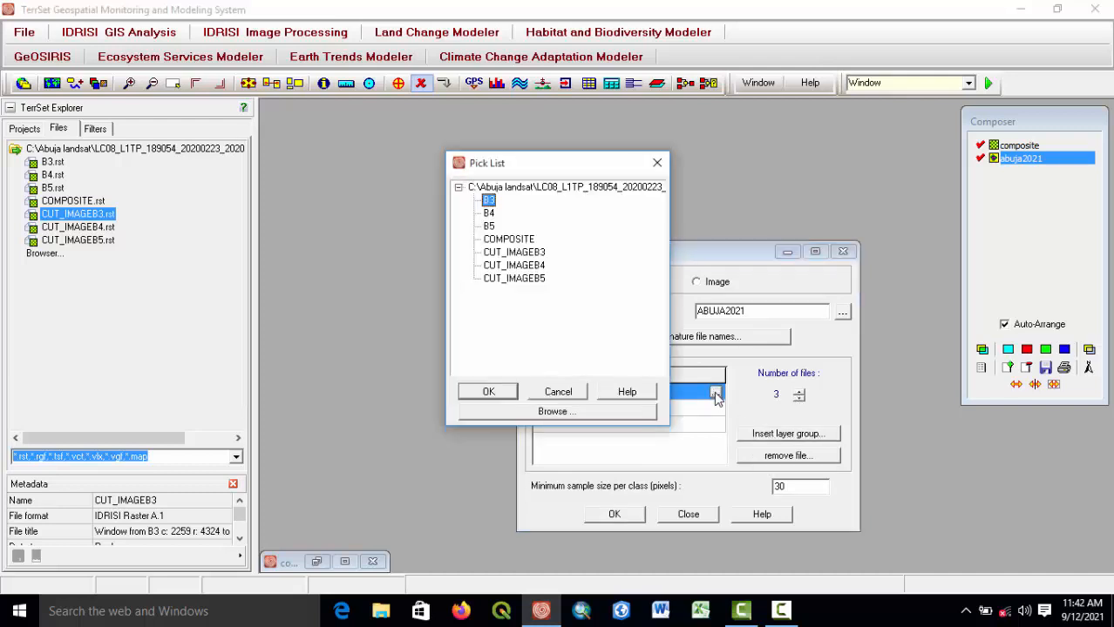
pyautogui.doubleClick(514, 252)
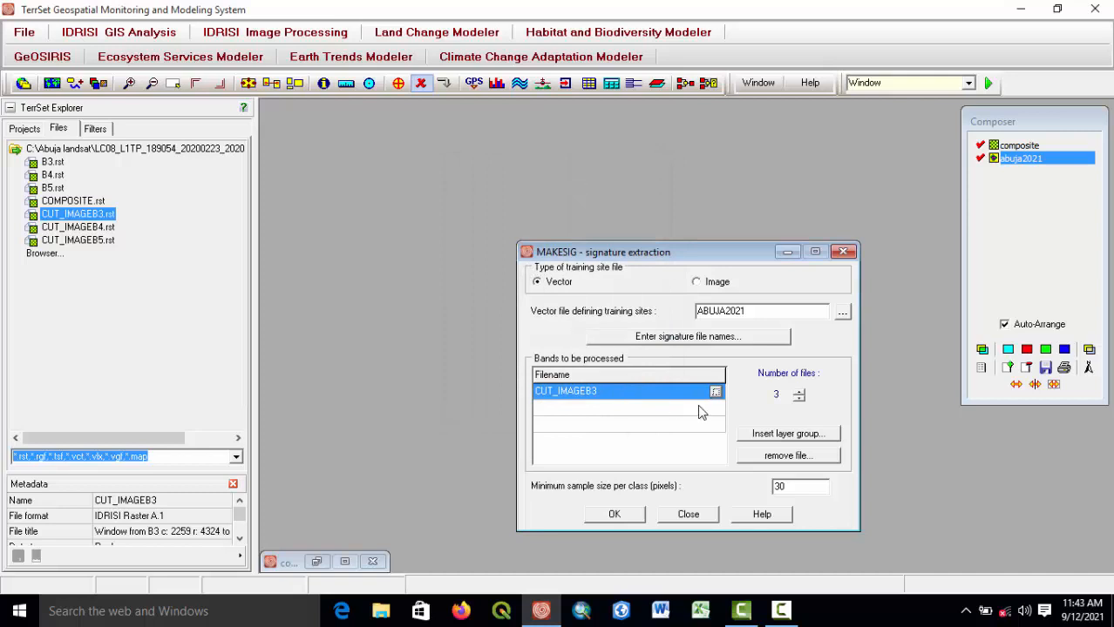
pyautogui.click(716, 410)
pyautogui.click(716, 409)
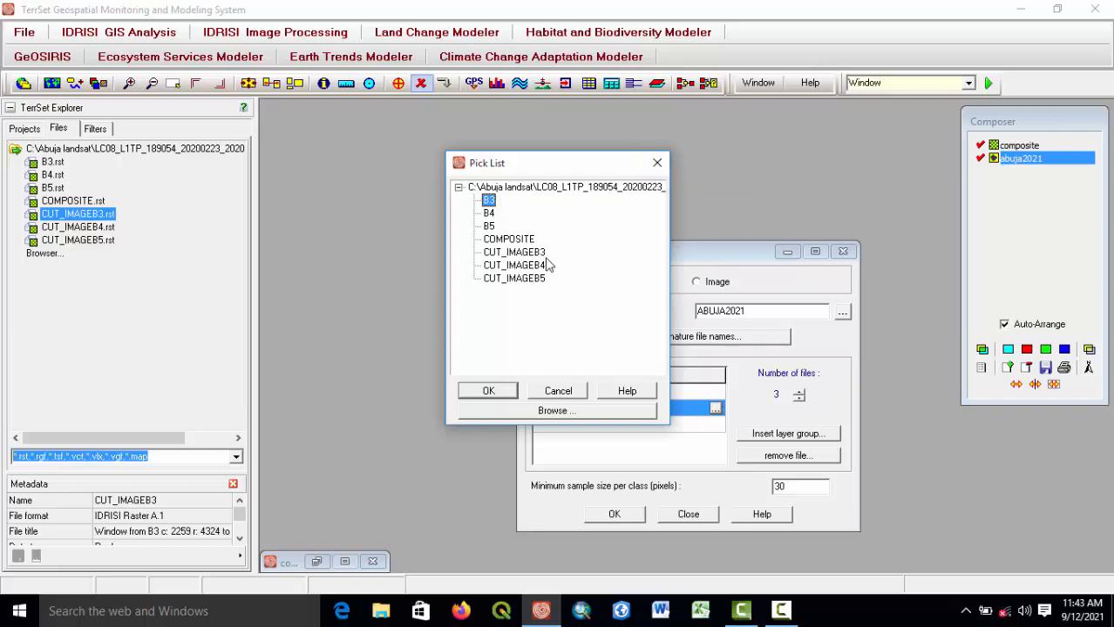
pyautogui.click(657, 163)
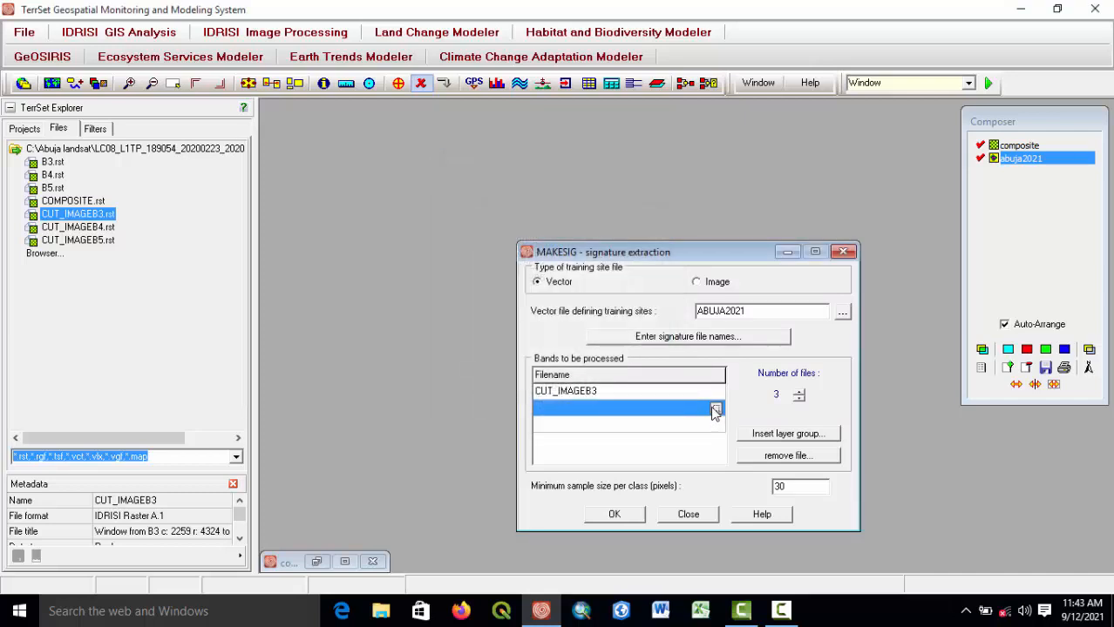
# Add CUT_IMAGEB4 and CUT_IMAGEB5 as the second and third band files and run the signature extraction.
pyautogui.click(714, 410)
pyautogui.click(527, 266)
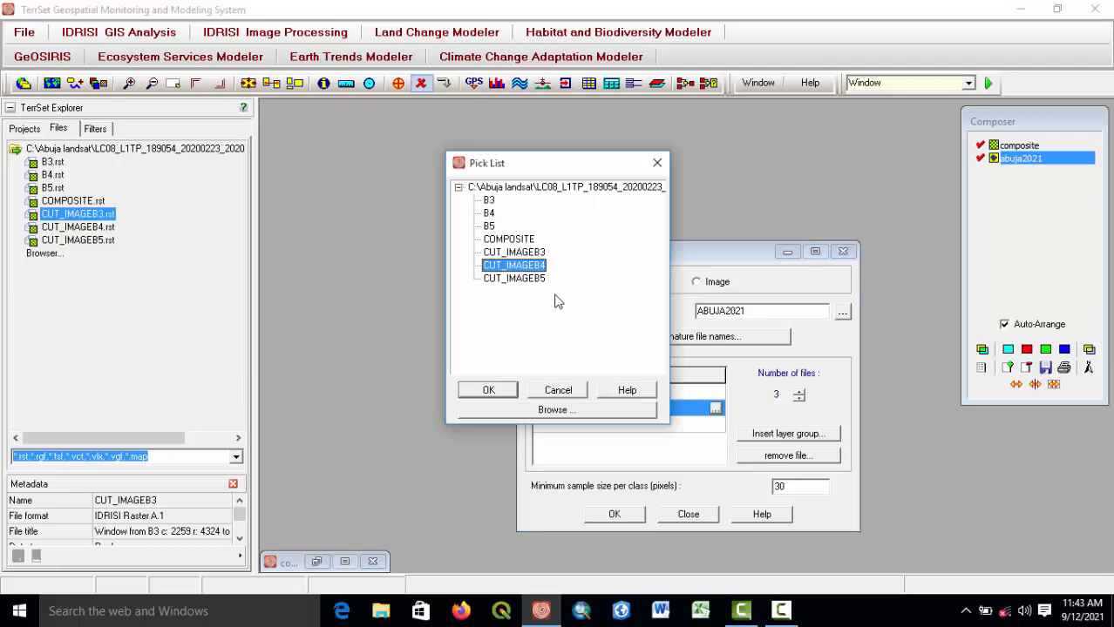
pyautogui.click(488, 392)
pyautogui.click(628, 424)
pyautogui.click(715, 425)
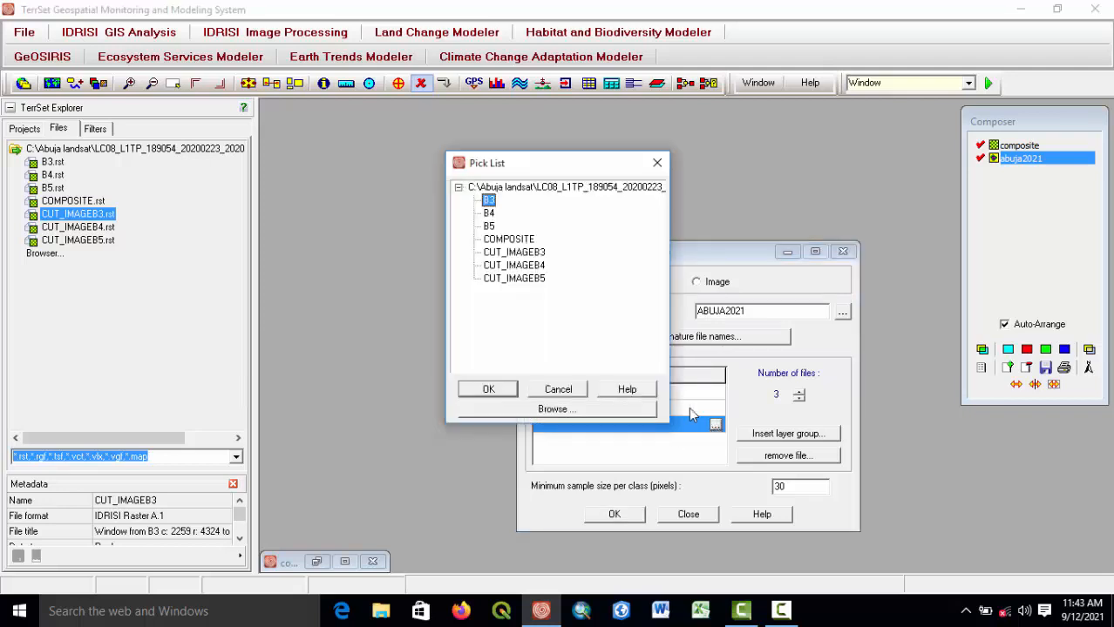
pyautogui.click(523, 279)
pyautogui.doubleClick(523, 279)
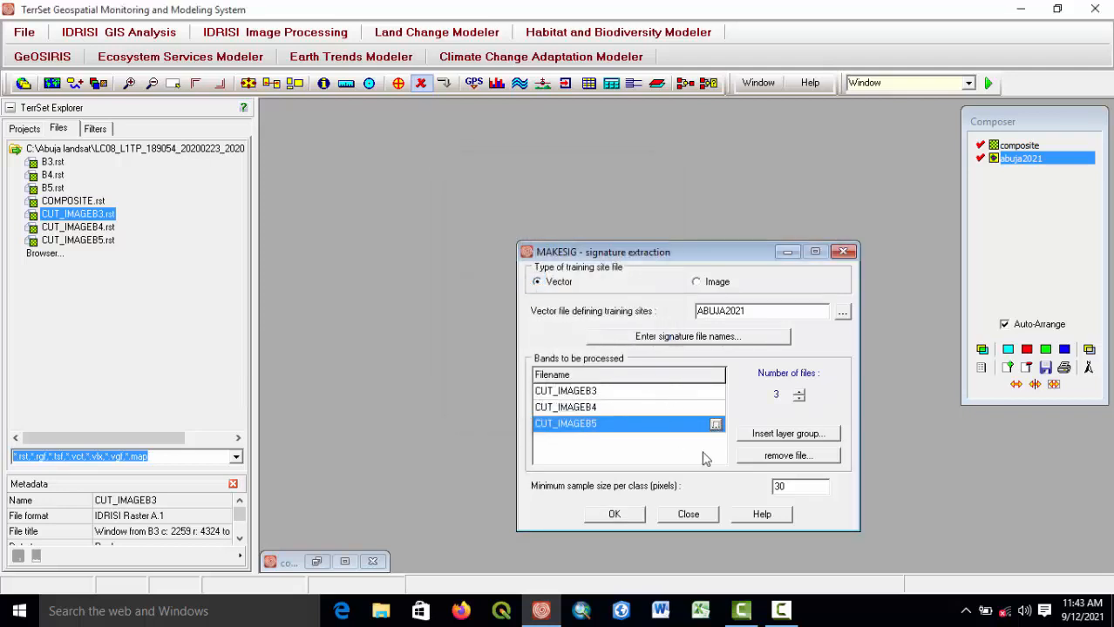
pyautogui.click(614, 515)
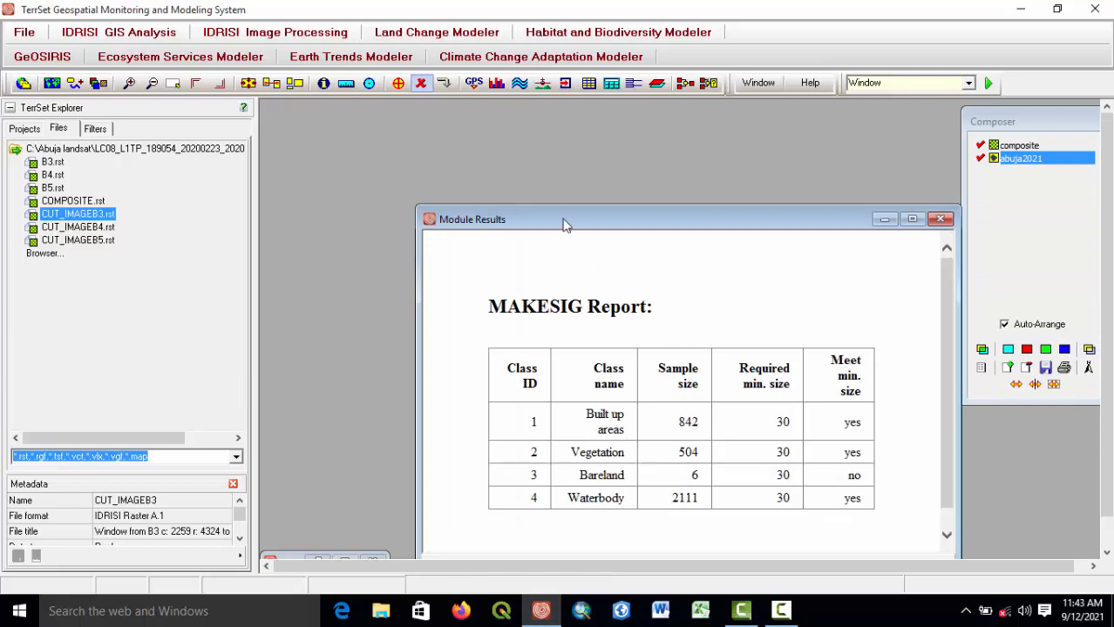
# Review the MAKESIG report, then close it along with the signature extraction dialog and the composite display.
pyautogui.moveTo(566, 220); pyautogui.dragTo(481, 117)
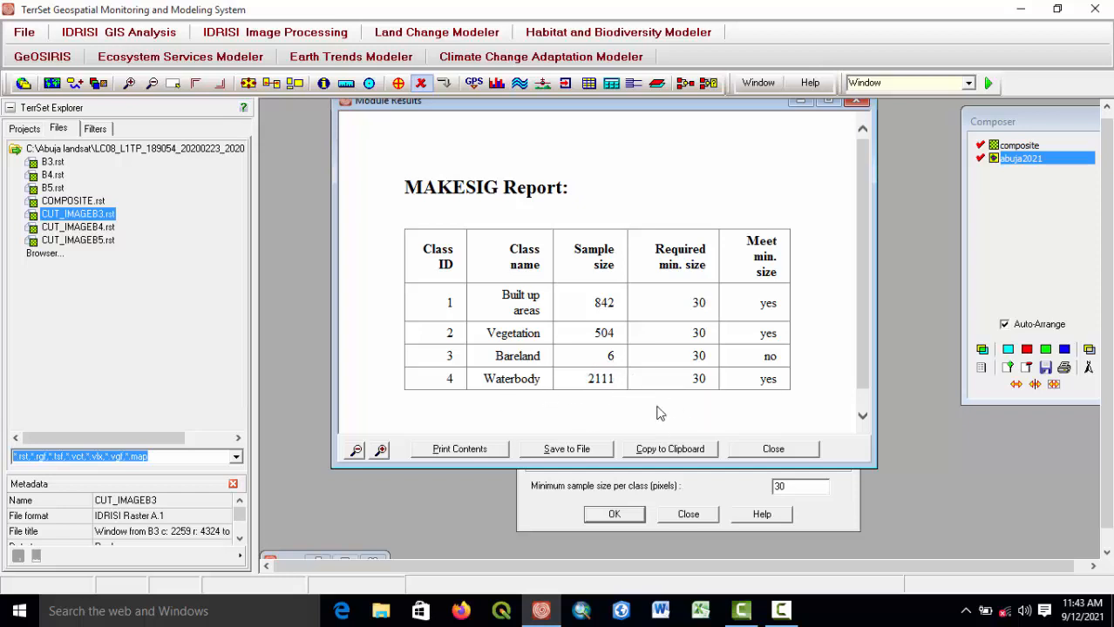
pyautogui.click(859, 103)
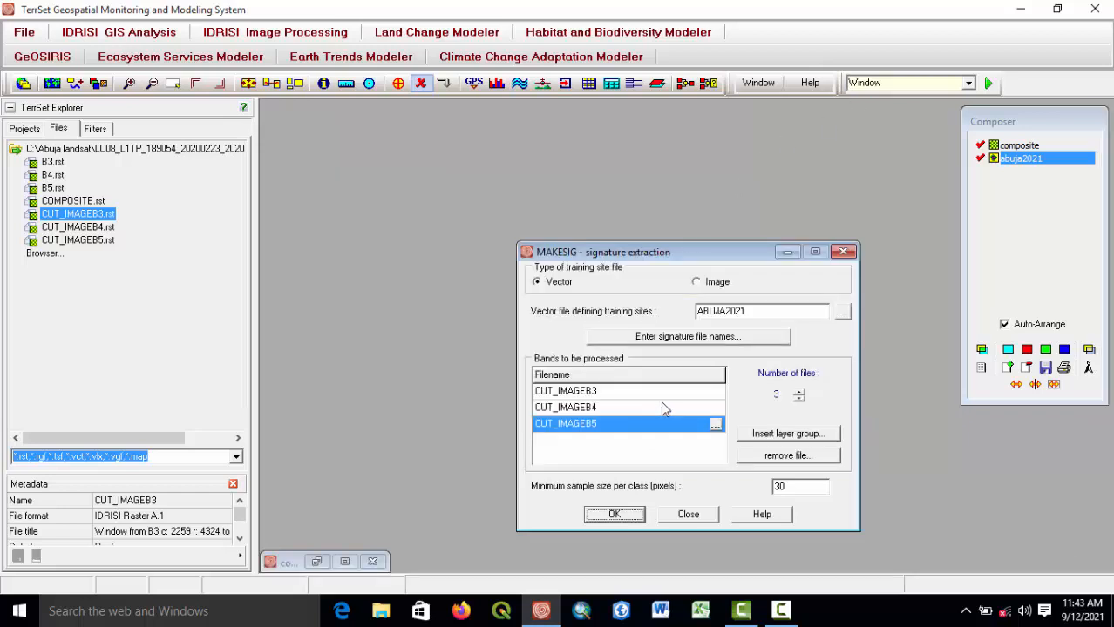
pyautogui.click(841, 252)
pyautogui.click(372, 561)
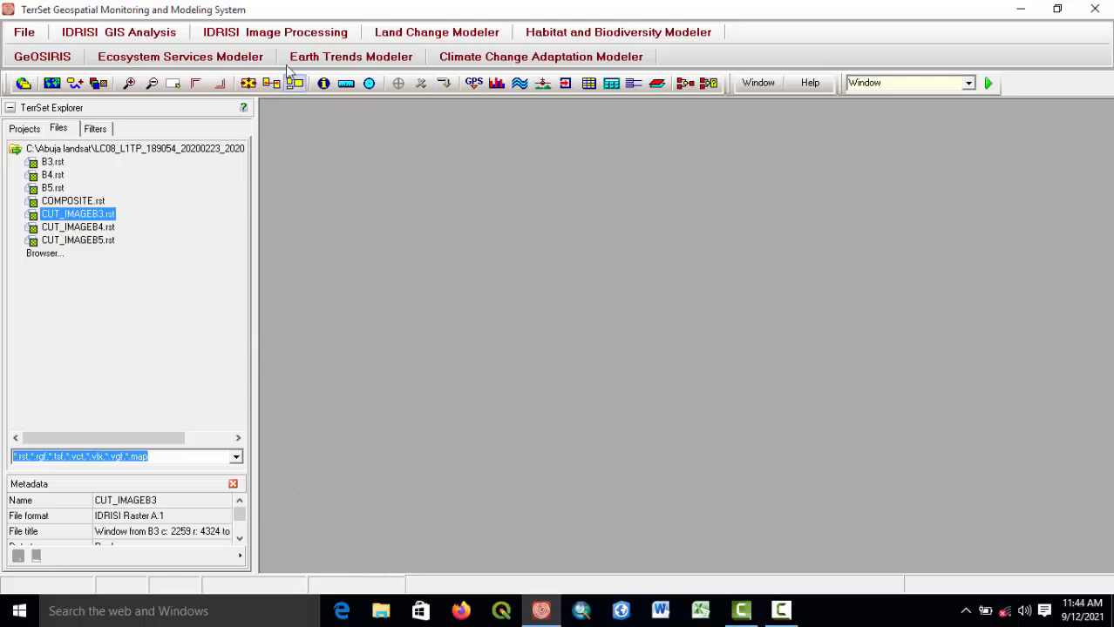
# Open the MINDIST minimum distance classification module from the hard classifiers.
pyautogui.click(786, 615)
pyautogui.click(784, 617)
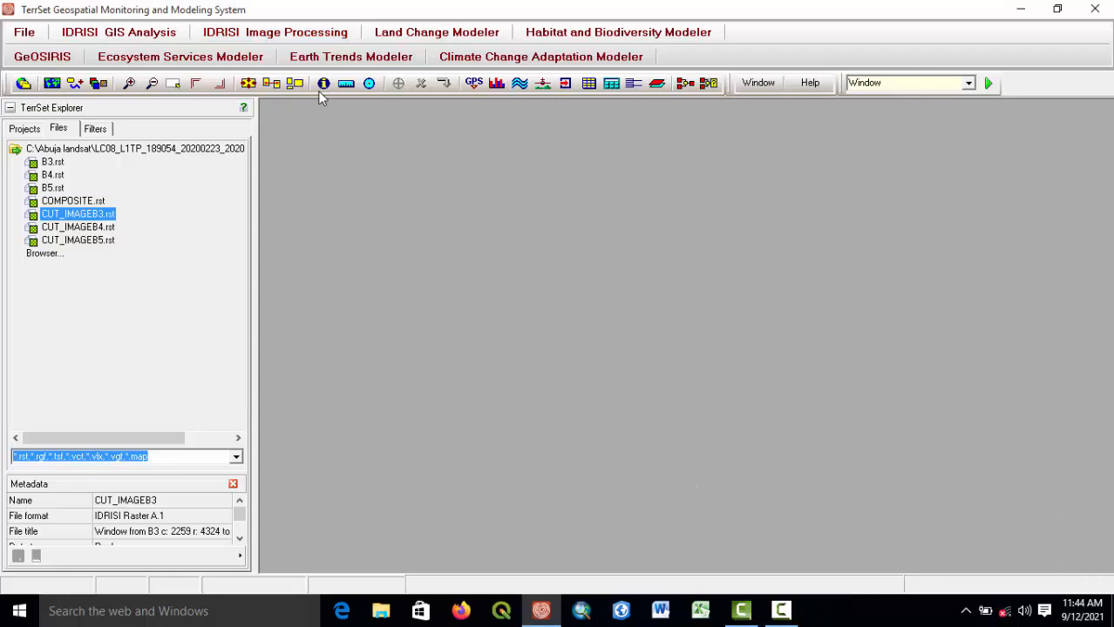
pyautogui.click(287, 35)
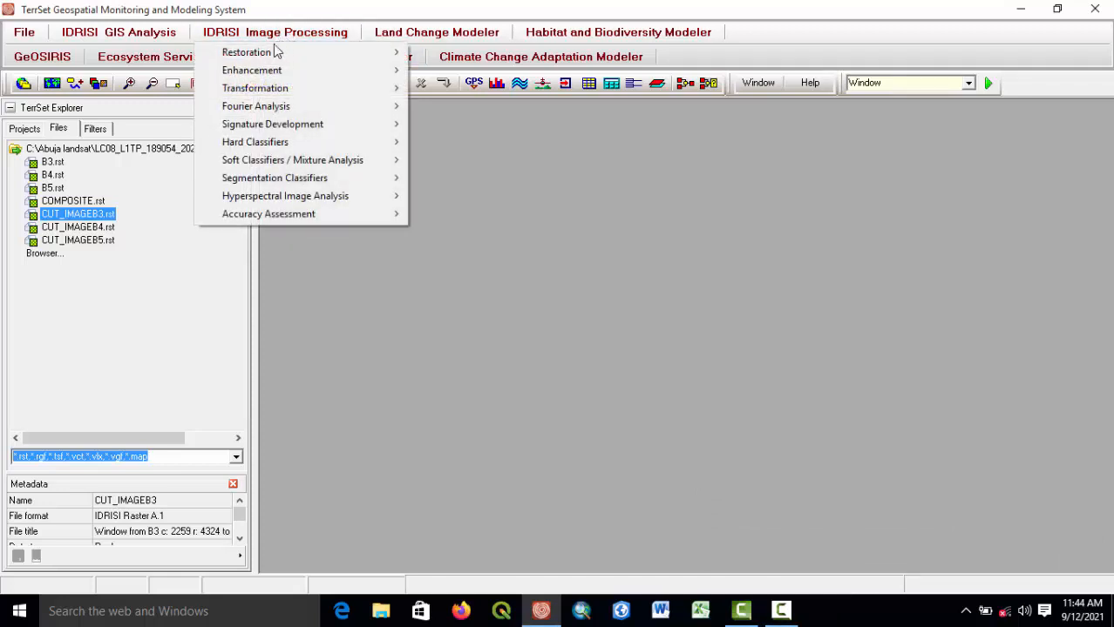
pyautogui.moveTo(261, 54)
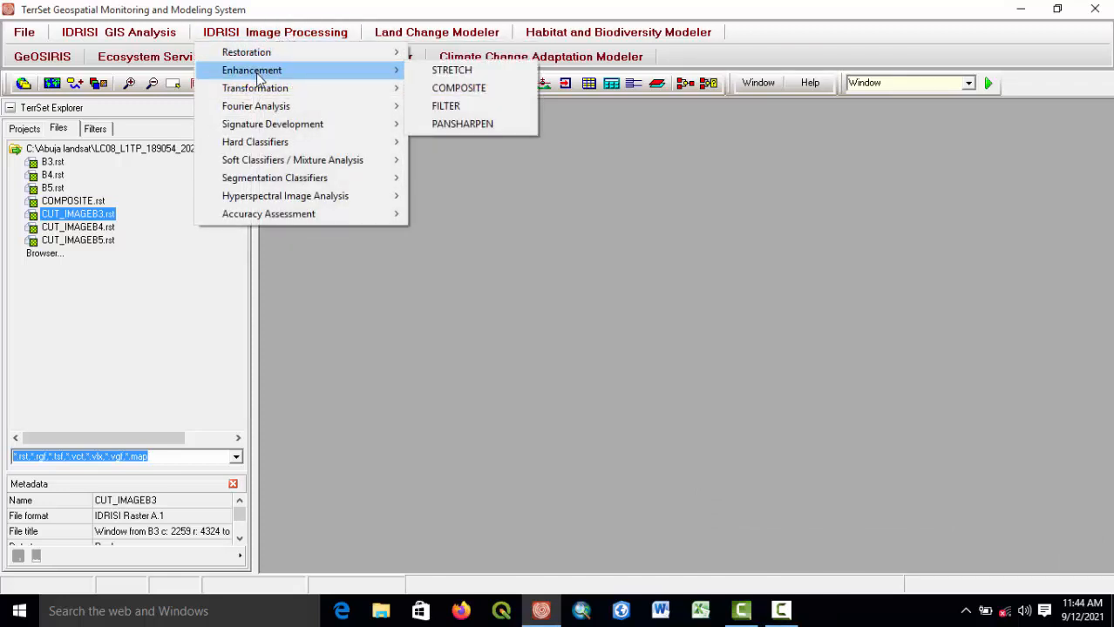
pyautogui.moveTo(273, 142)
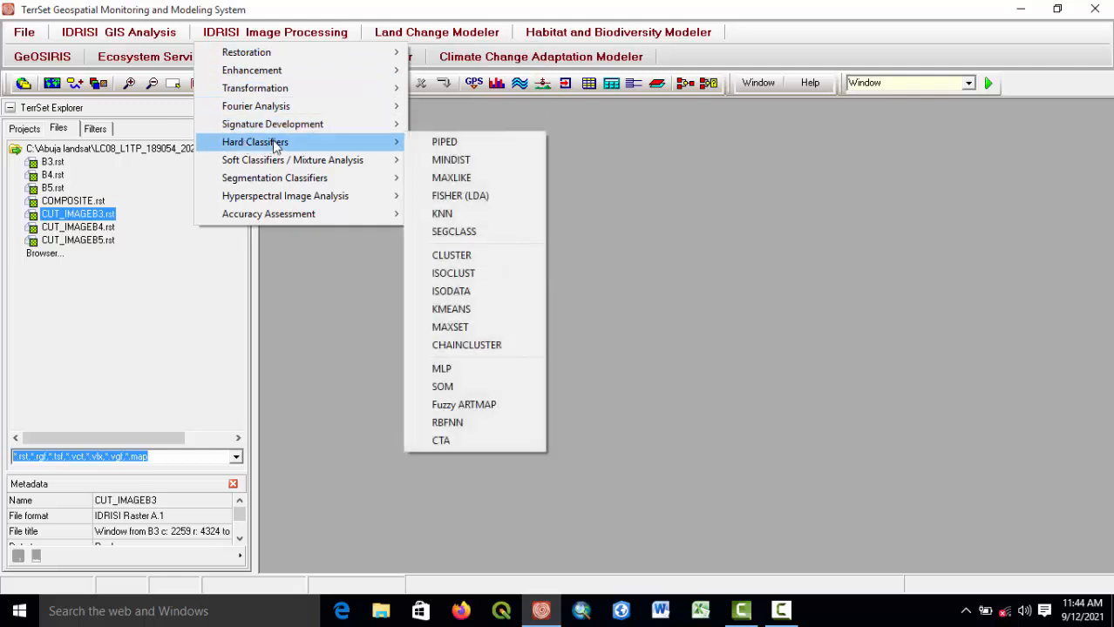
pyautogui.click(459, 161)
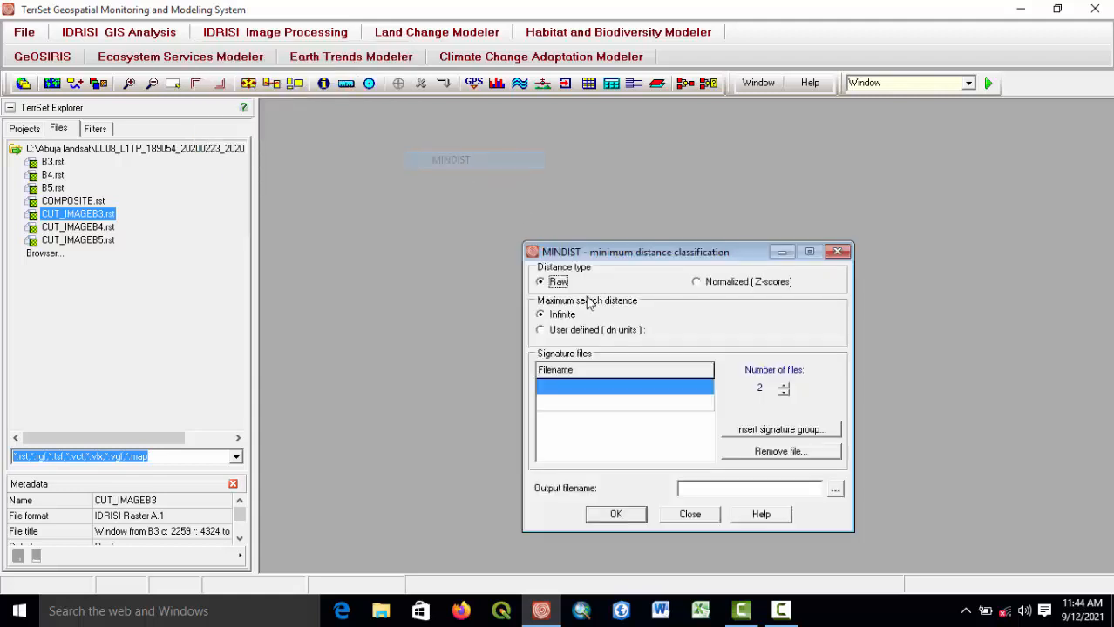
pyautogui.moveTo(600, 252); pyautogui.dragTo(525, 115)
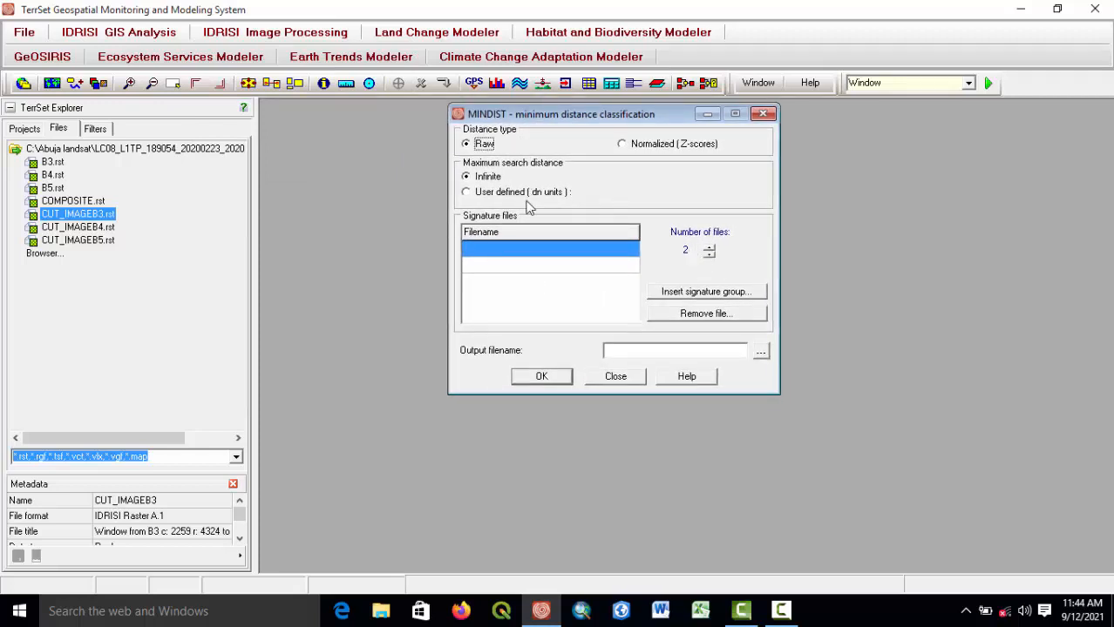
# Insert the makesig signature group as the signature files, keeping Raw distance and Infinite maximum search distance.
pyautogui.click(699, 293)
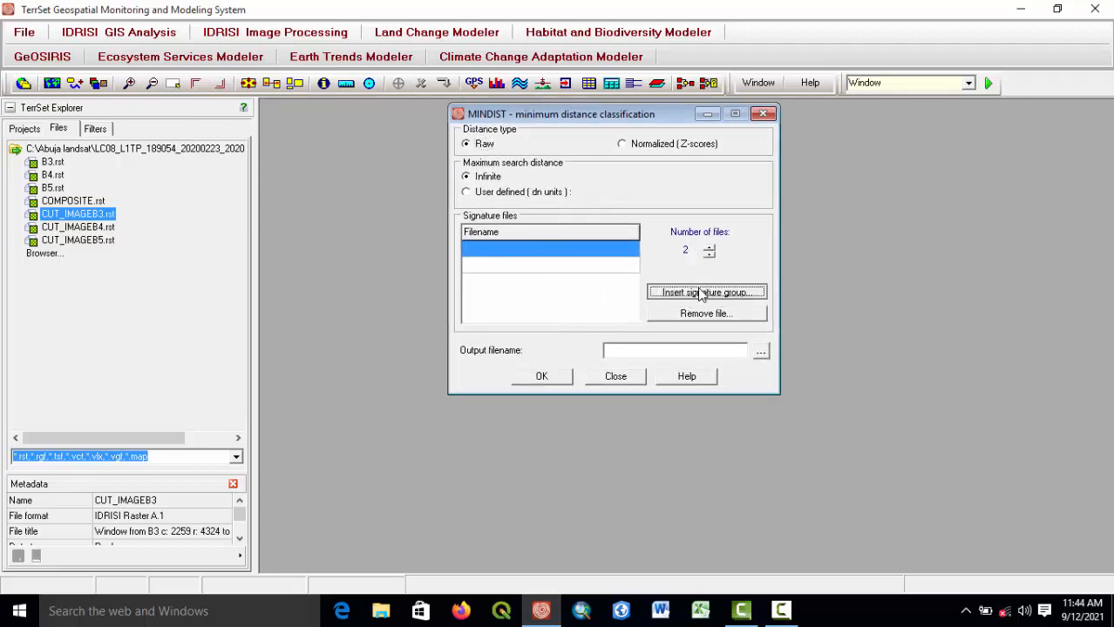
pyautogui.doubleClick(510, 201)
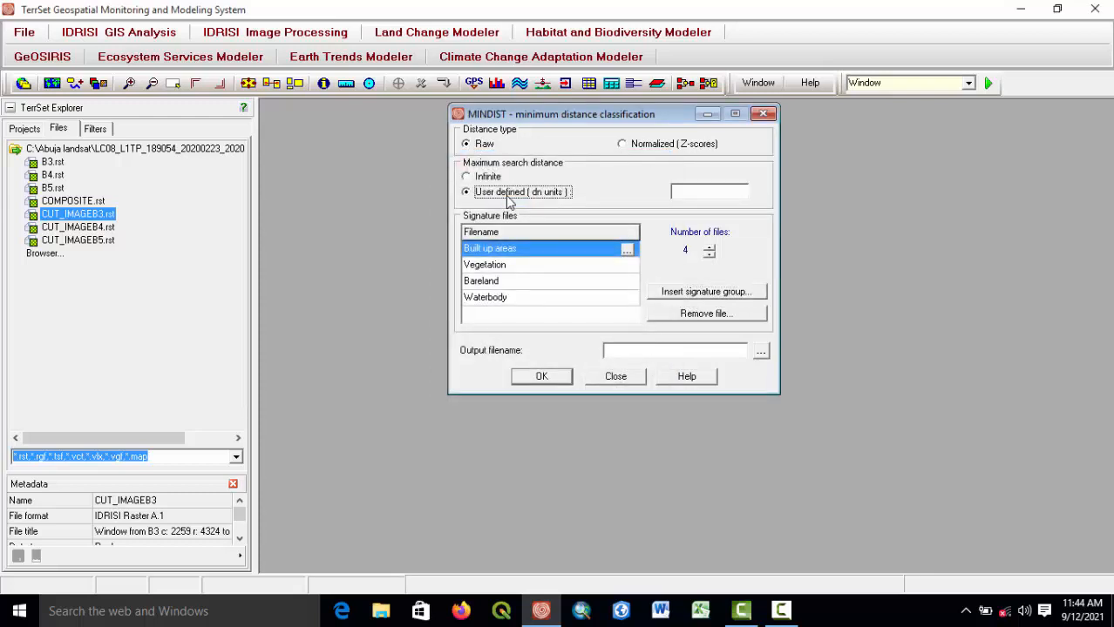
pyautogui.click(469, 176)
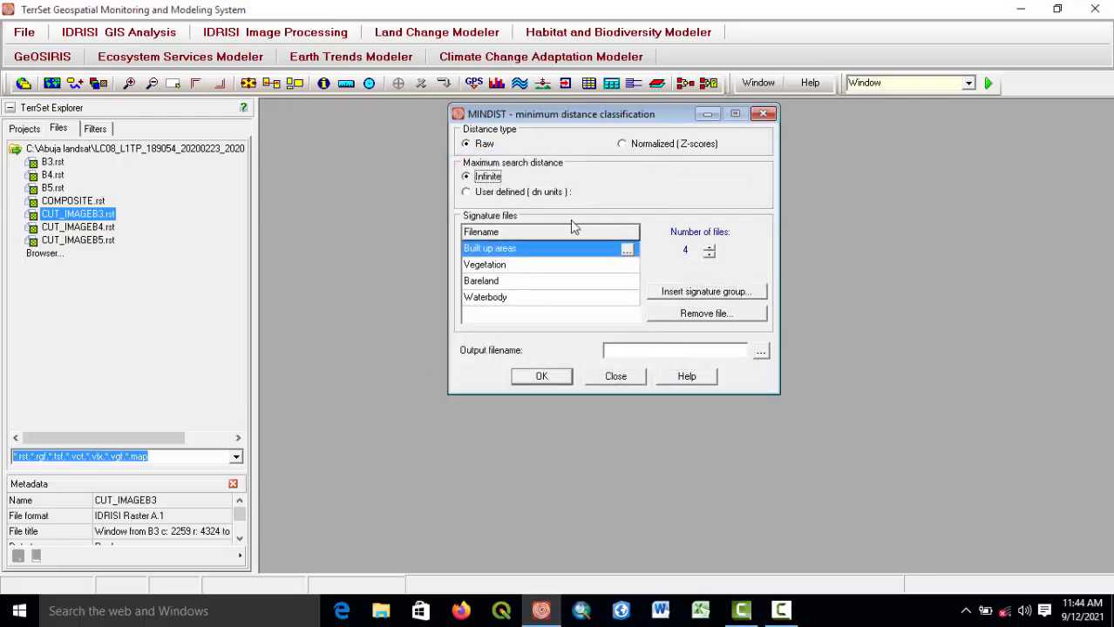
pyautogui.click(467, 192)
pyautogui.click(467, 176)
# Name the output file Classify_image and run the minimum distance classification.
pyautogui.click(761, 350)
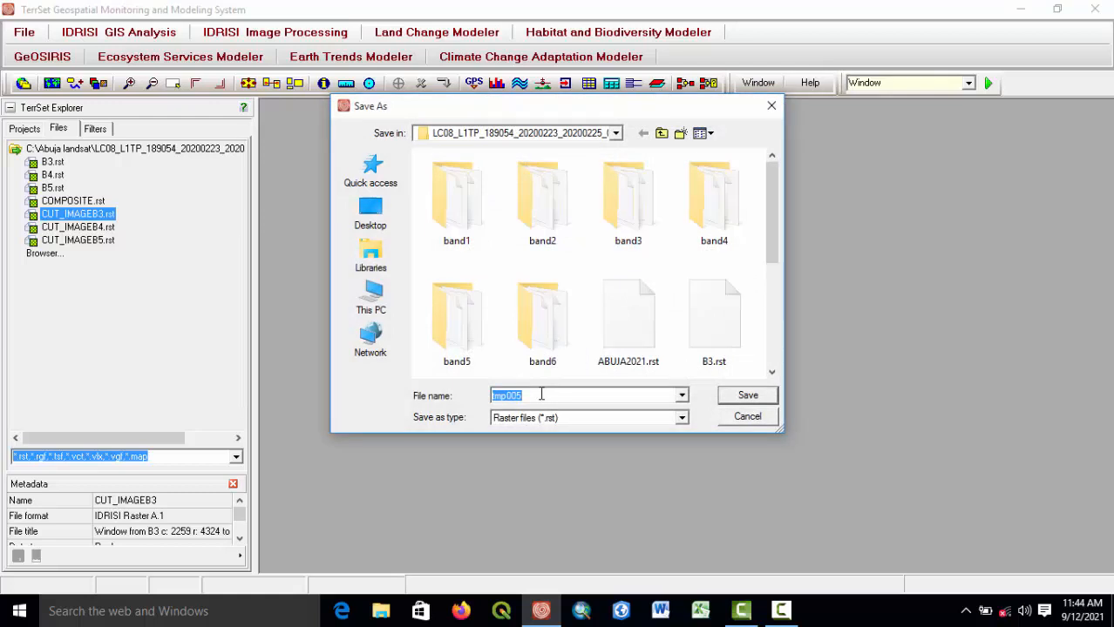
pyautogui.write('Cl')
pyautogui.write('assify_image')
pyautogui.click(740, 395)
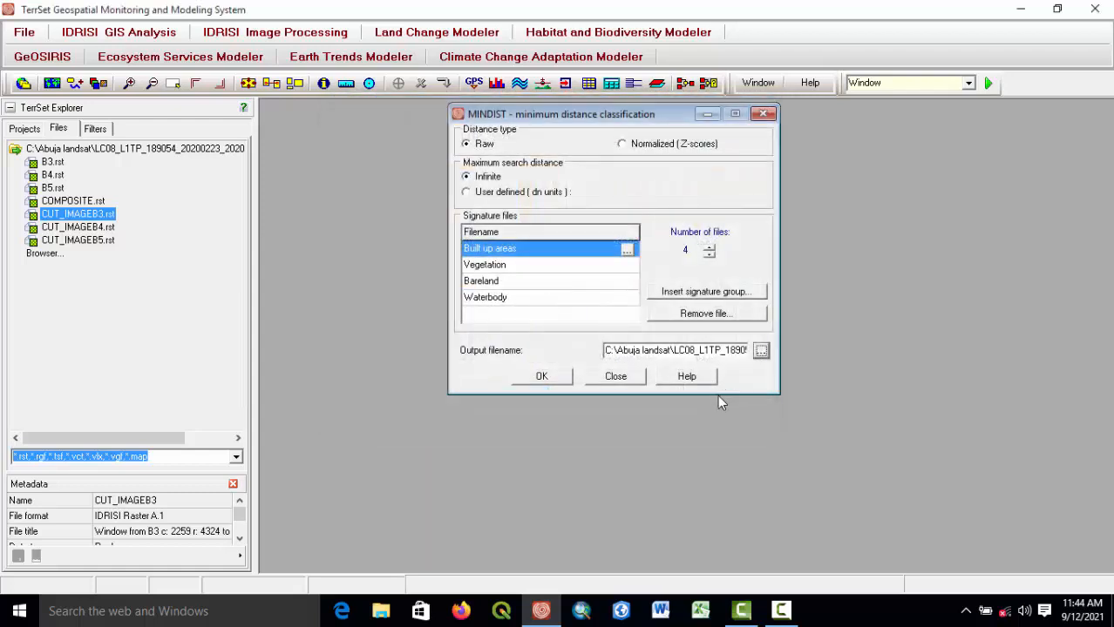
pyautogui.click(540, 377)
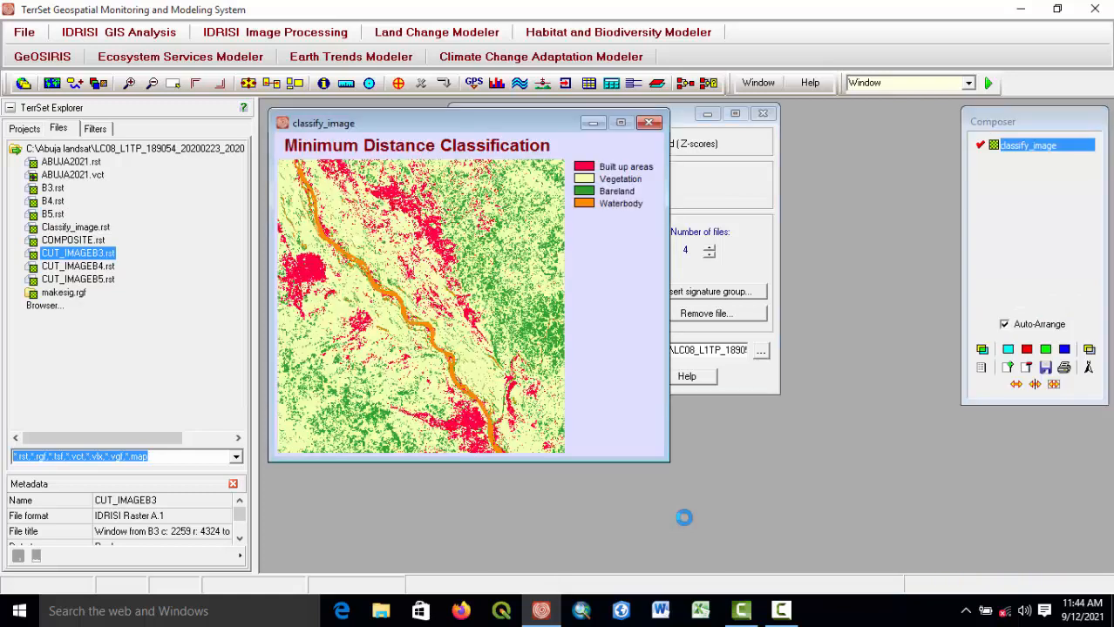
# Close the MINDIST dialog, zoom into and query the classified map's classes, then close the map window.
pyautogui.click(763, 113)
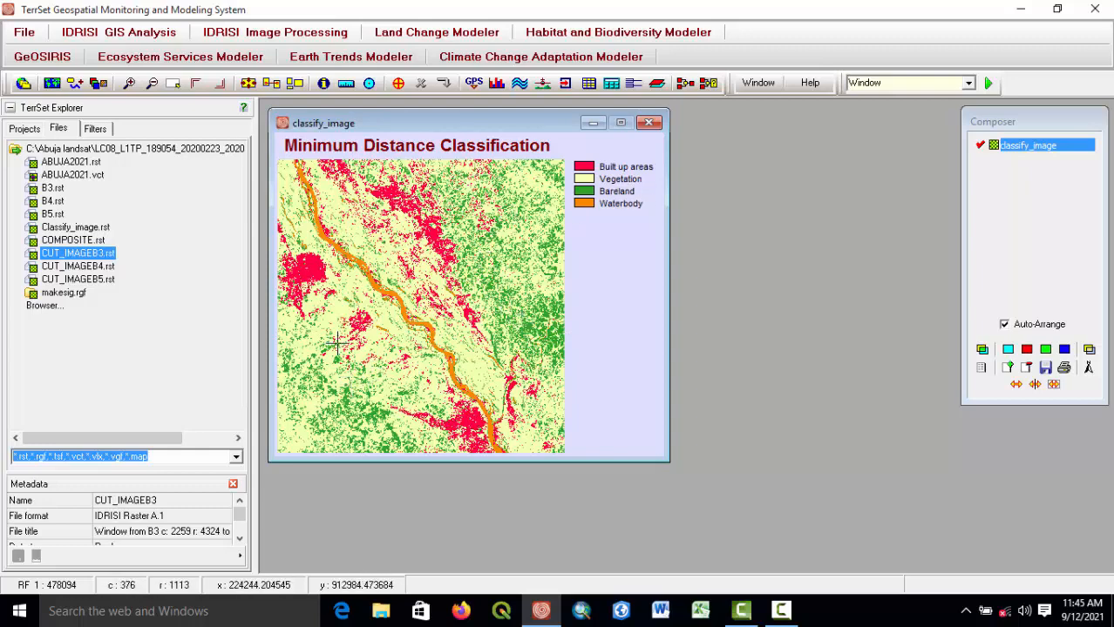
pyautogui.scroll(2, 429, 316)
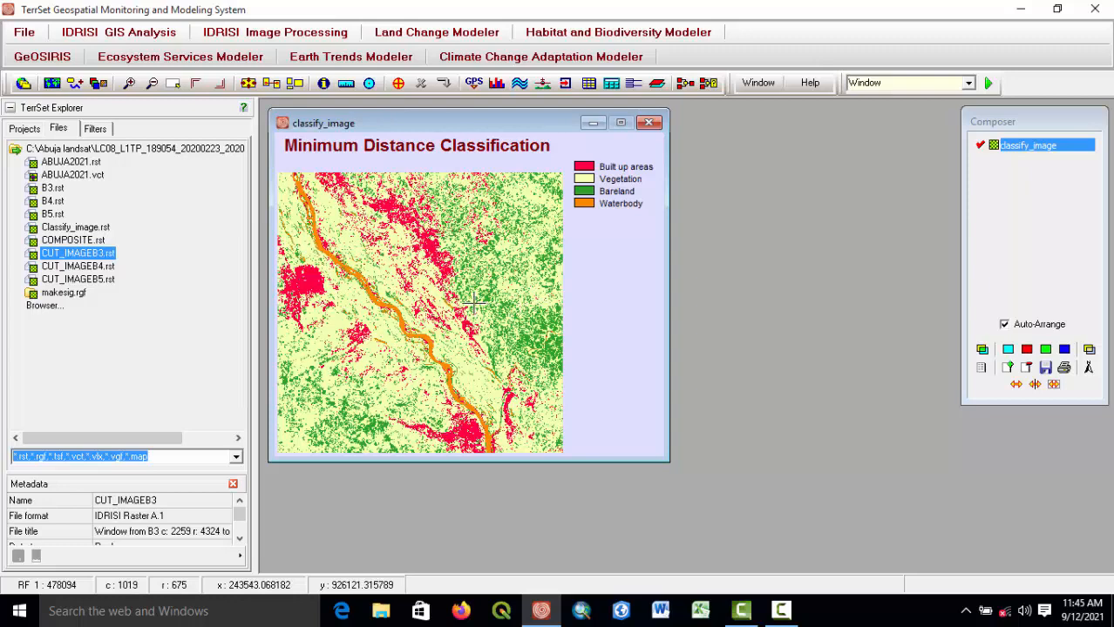
pyautogui.click(403, 314)
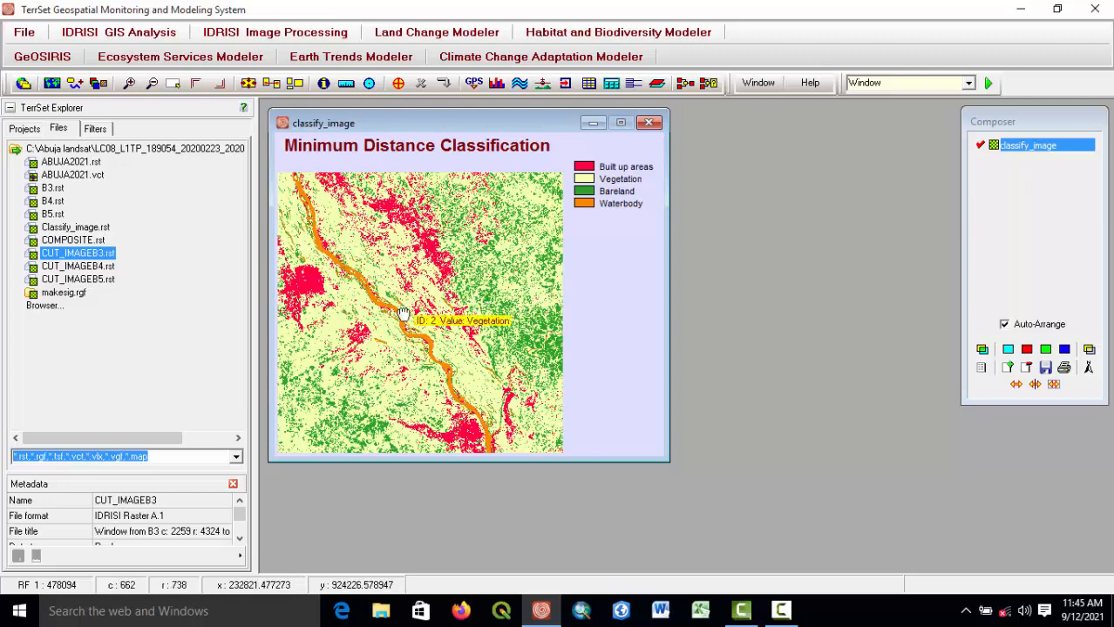
pyautogui.moveTo(403, 313); pyautogui.dragTo(434, 309)
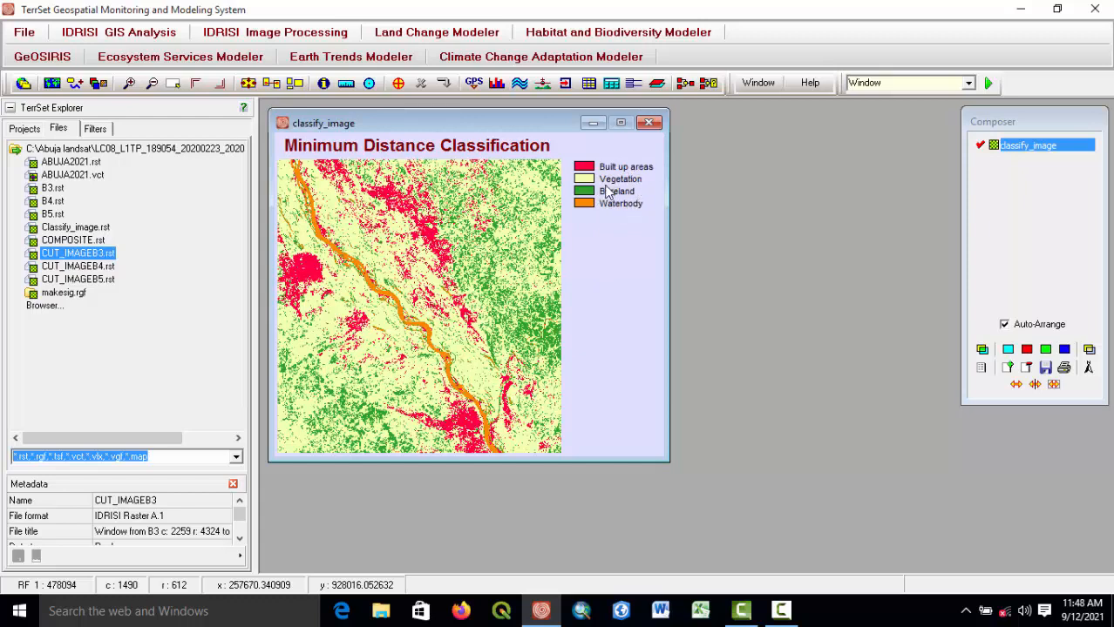
pyautogui.click(649, 124)
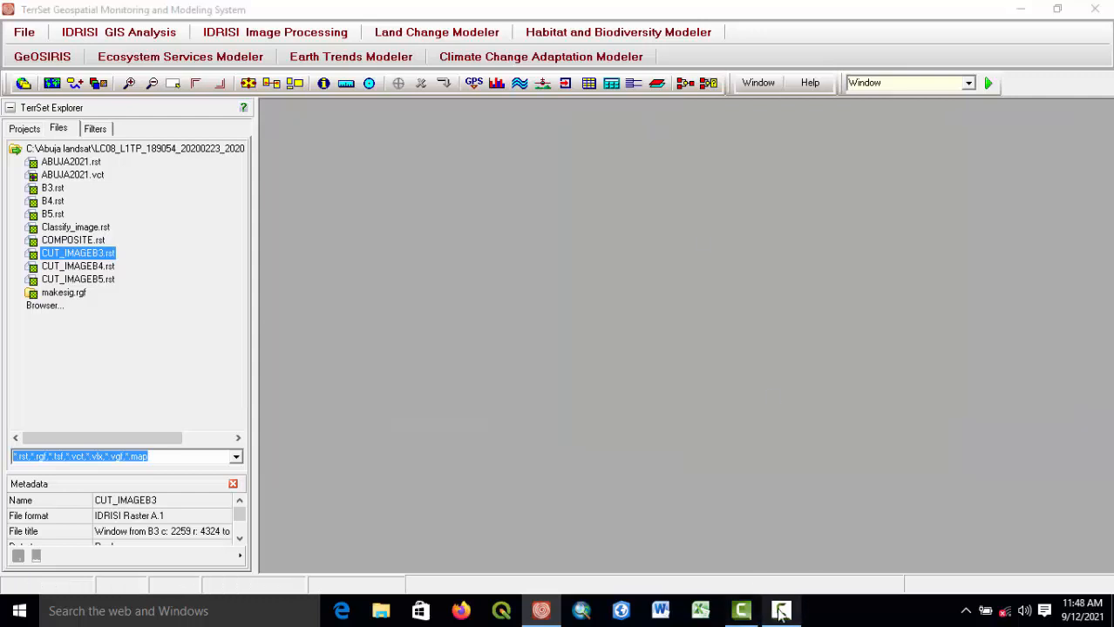